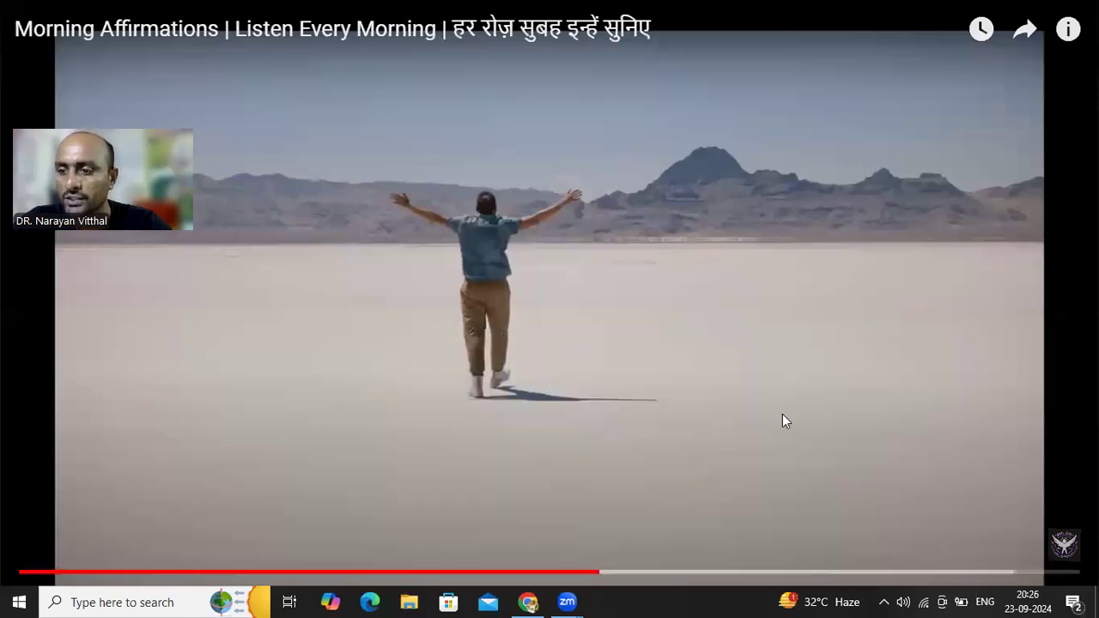
Pause the Morning Affirmations video at 2:40 and exit full-screen view
{"action": "left_click", "coordinate": [718, 348]}
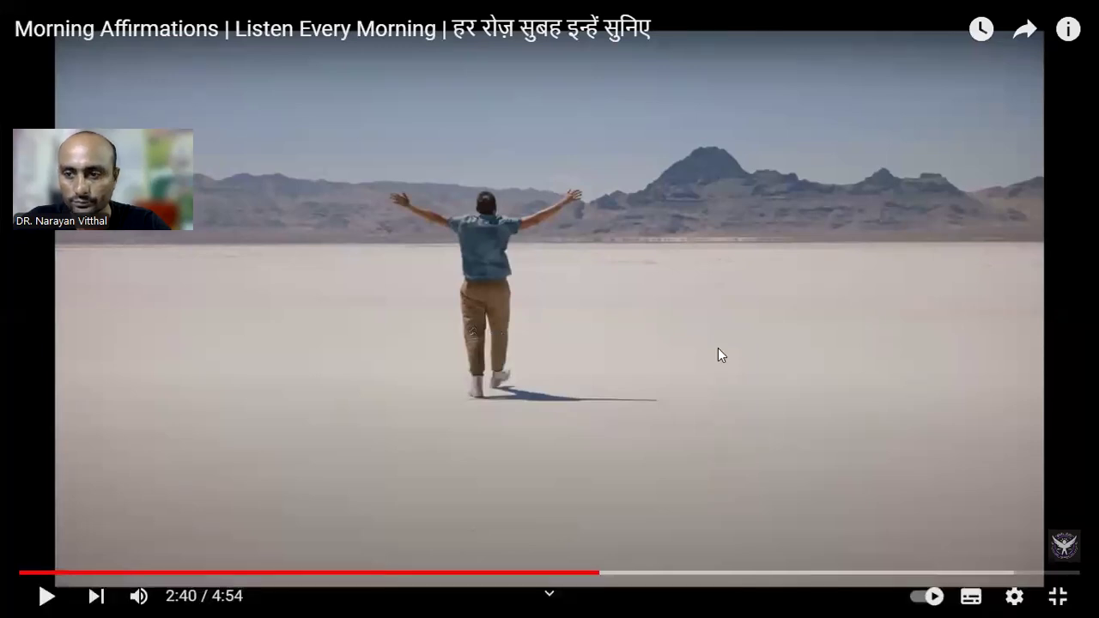
{"action": "left_click", "coordinate": [1056, 596]}
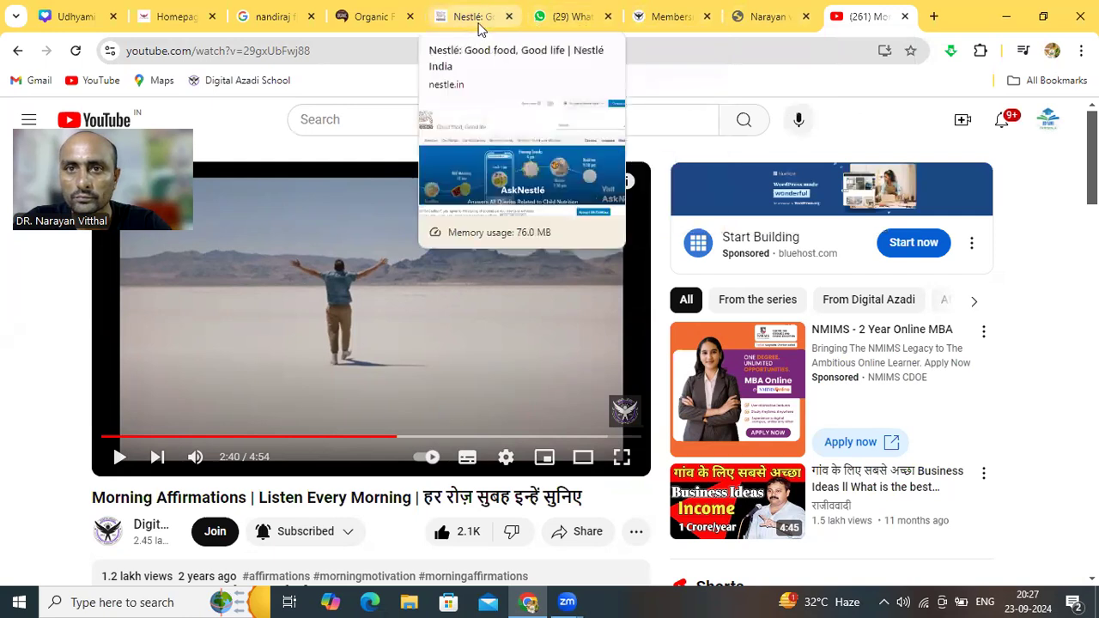
Switch to the 'nandiraj fpo' Google results and scroll through them
{"action": "left_click", "coordinate": [286, 24]}
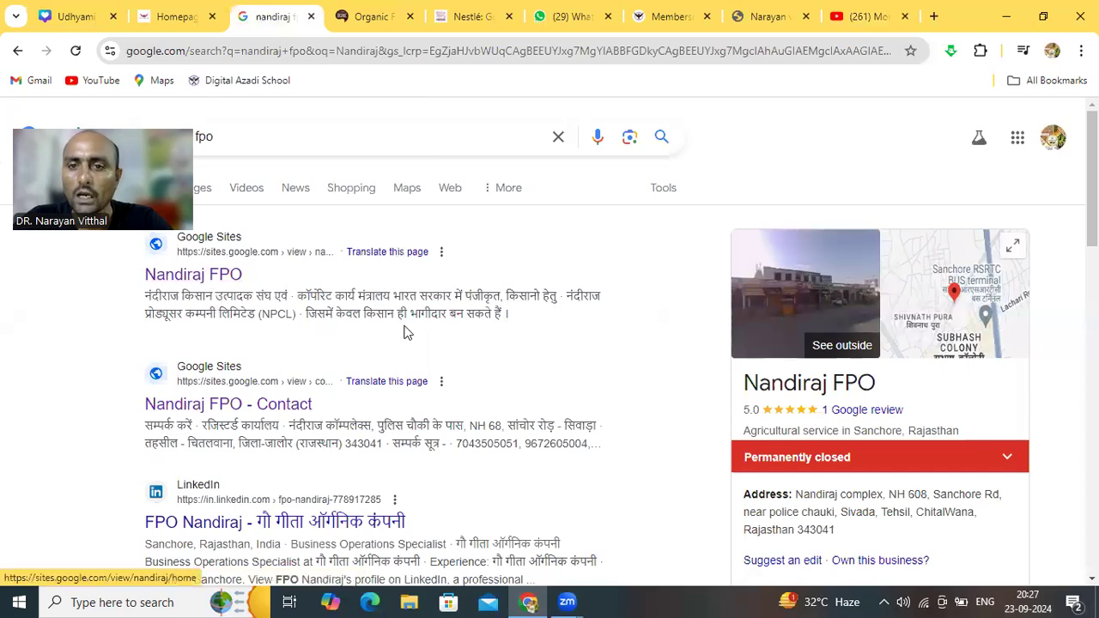
{"action": "scroll", "coordinate": [604, 326], "scroll_direction": "down", "scroll_amount": 1}
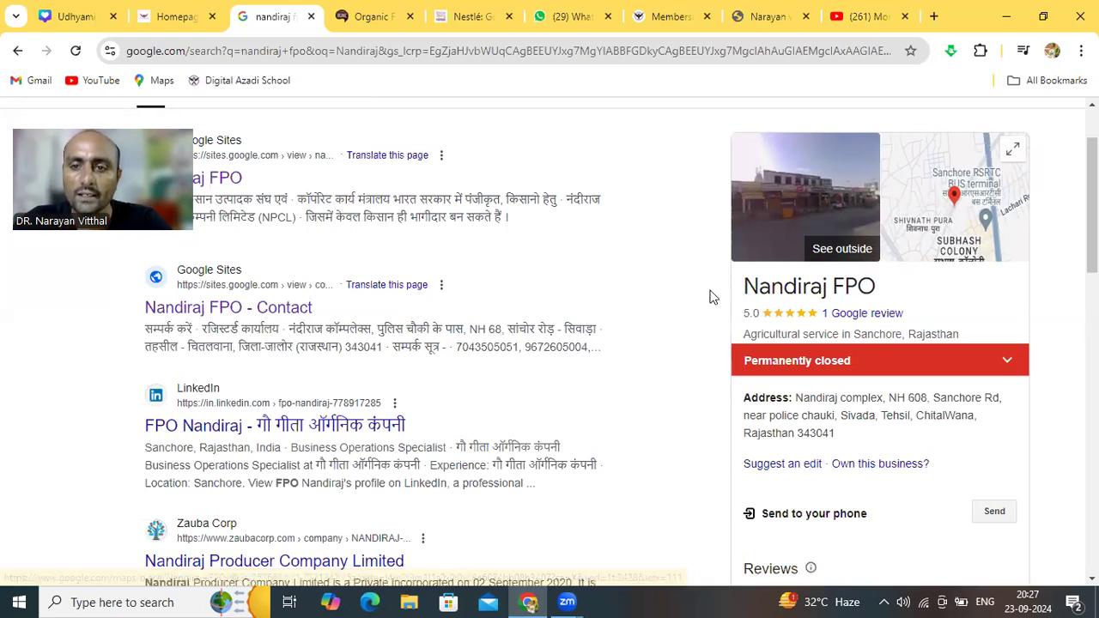
{"action": "scroll", "coordinate": [674, 288], "scroll_direction": "down", "scroll_amount": 4}
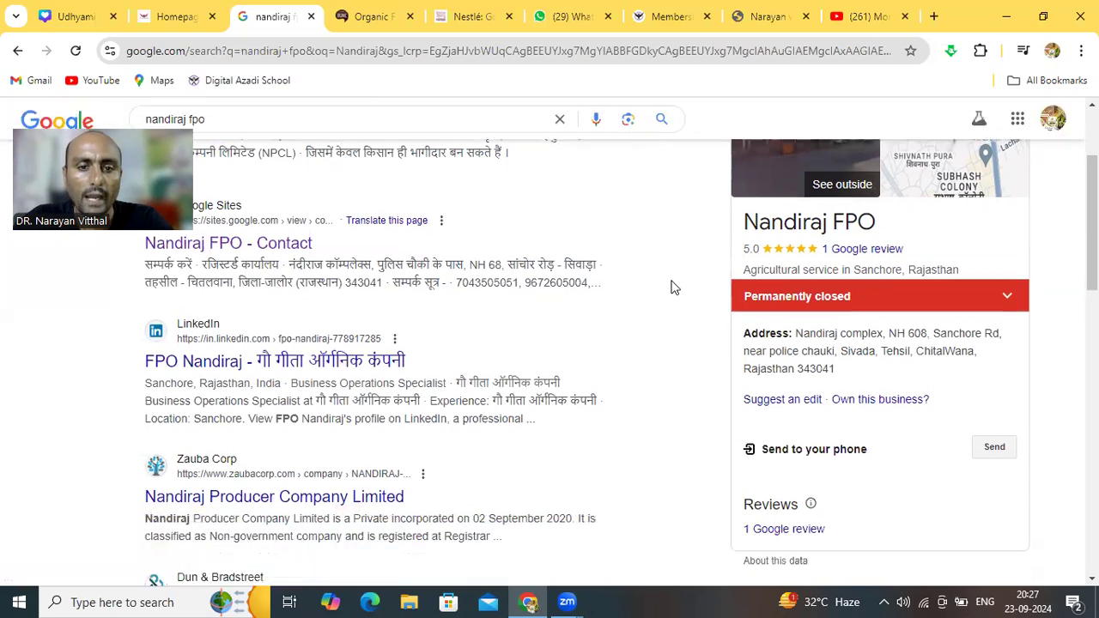
{"action": "scroll", "coordinate": [674, 288], "scroll_direction": "down", "scroll_amount": 1}
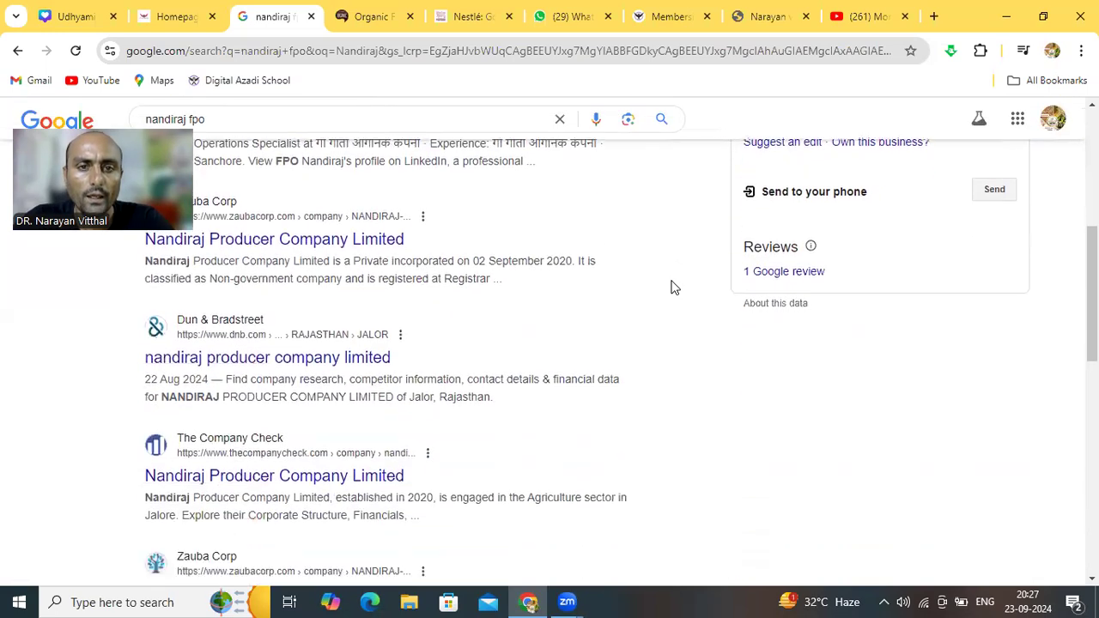
{"action": "scroll", "coordinate": [674, 287], "scroll_direction": "up", "scroll_amount": 2}
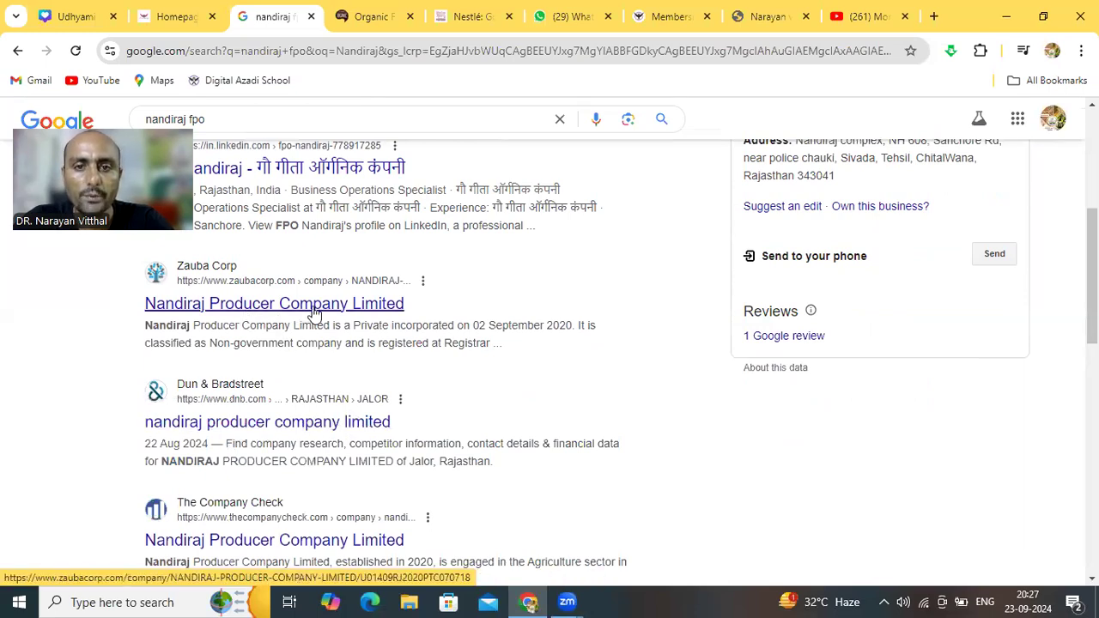
Check the Zauba Corp listing for Nandiraj Producer Company, then return to the top of the results
{"action": "left_click", "coordinate": [396, 306]}
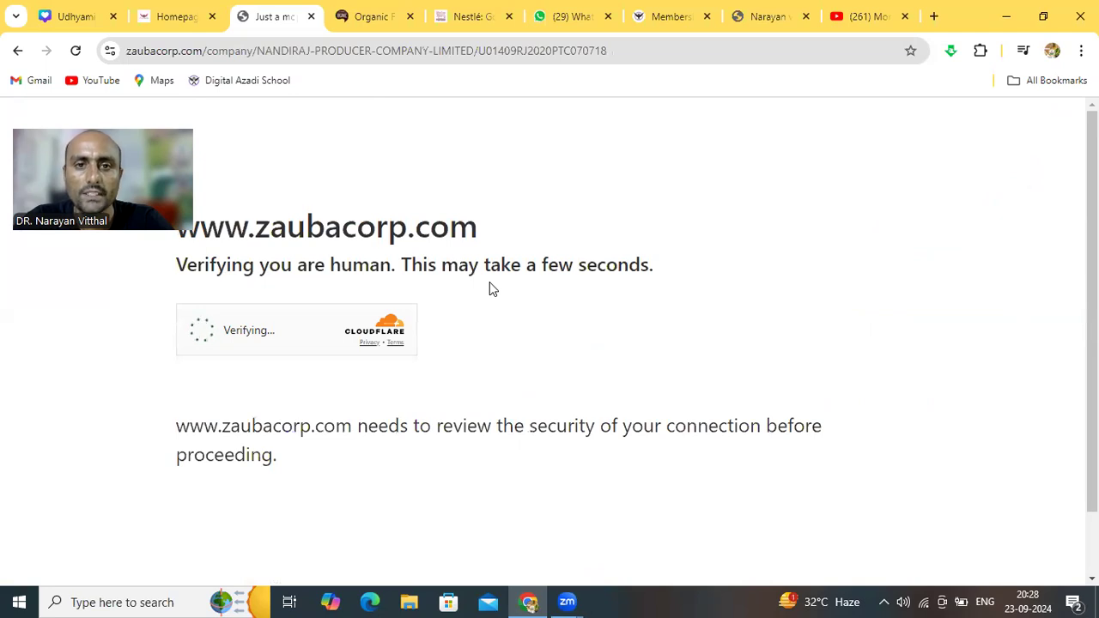
{"action": "left_click", "coordinate": [17, 50]}
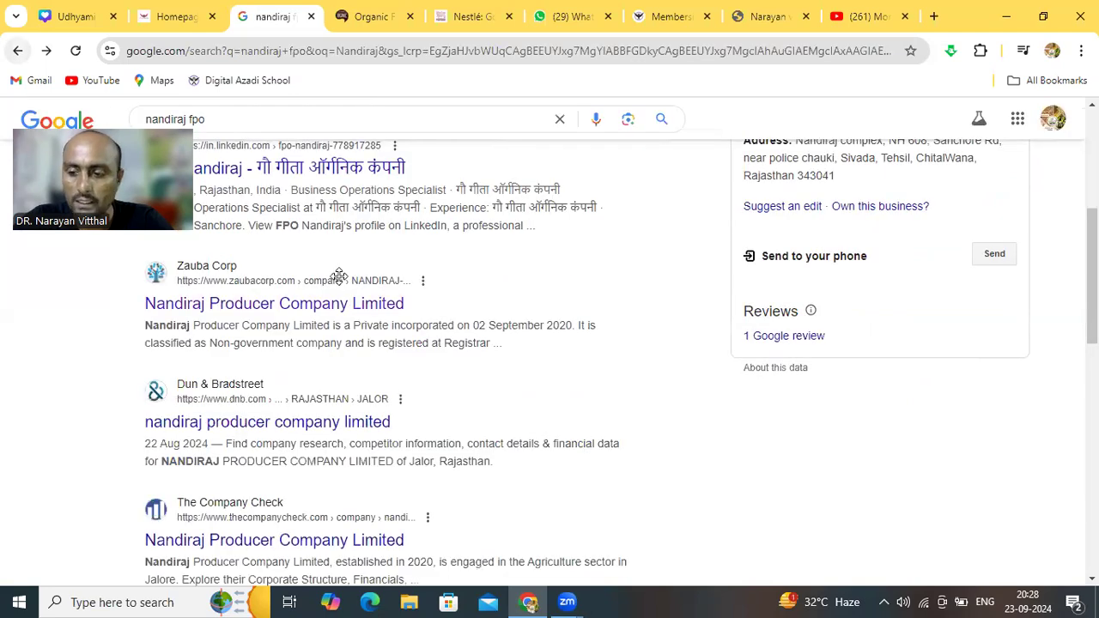
{"action": "scroll", "coordinate": [340, 279], "scroll_direction": "up", "scroll_amount": 2}
{"action": "scroll", "coordinate": [340, 279], "scroll_direction": "up", "scroll_amount": 3}
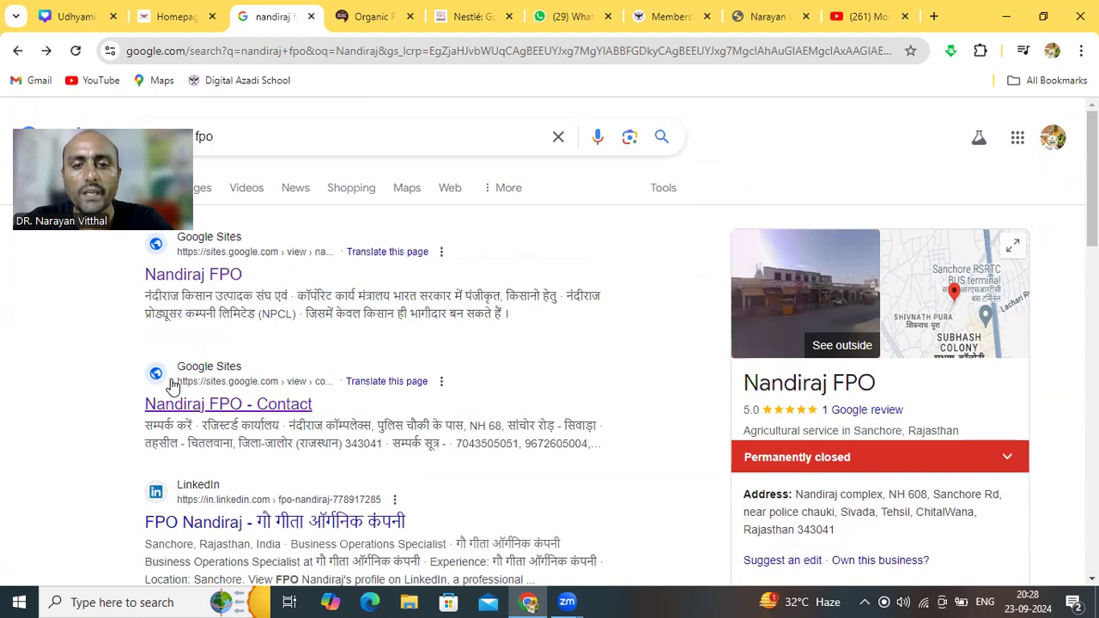
Open the Nandiraj FPO Google Sites page and browse its product cards
{"action": "left_click", "coordinate": [222, 274]}
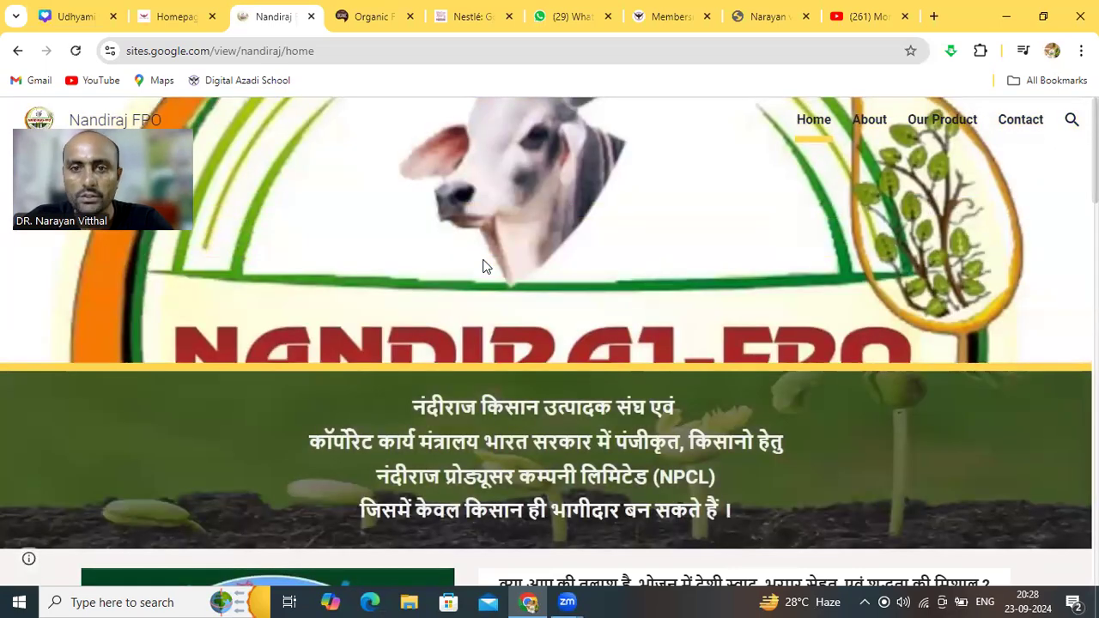
{"action": "scroll", "coordinate": [483, 266], "scroll_direction": "down", "scroll_amount": 1}
{"action": "scroll", "coordinate": [483, 266], "scroll_direction": "down", "scroll_amount": 3}
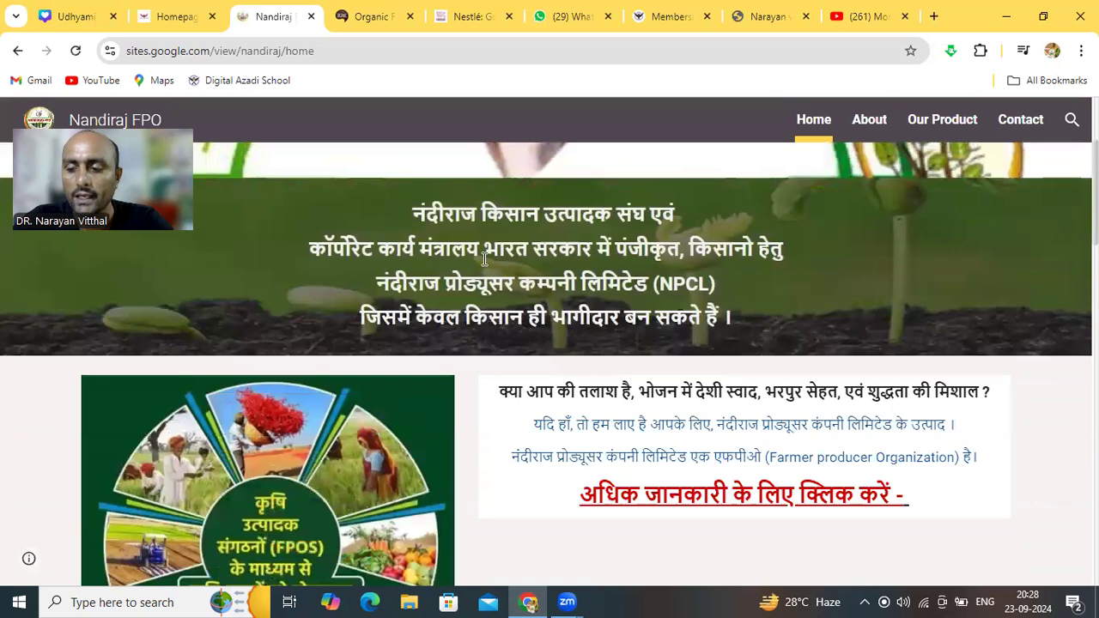
{"action": "scroll", "coordinate": [484, 266], "scroll_direction": "up", "scroll_amount": 2}
{"action": "scroll", "coordinate": [482, 266], "scroll_direction": "up", "scroll_amount": 1}
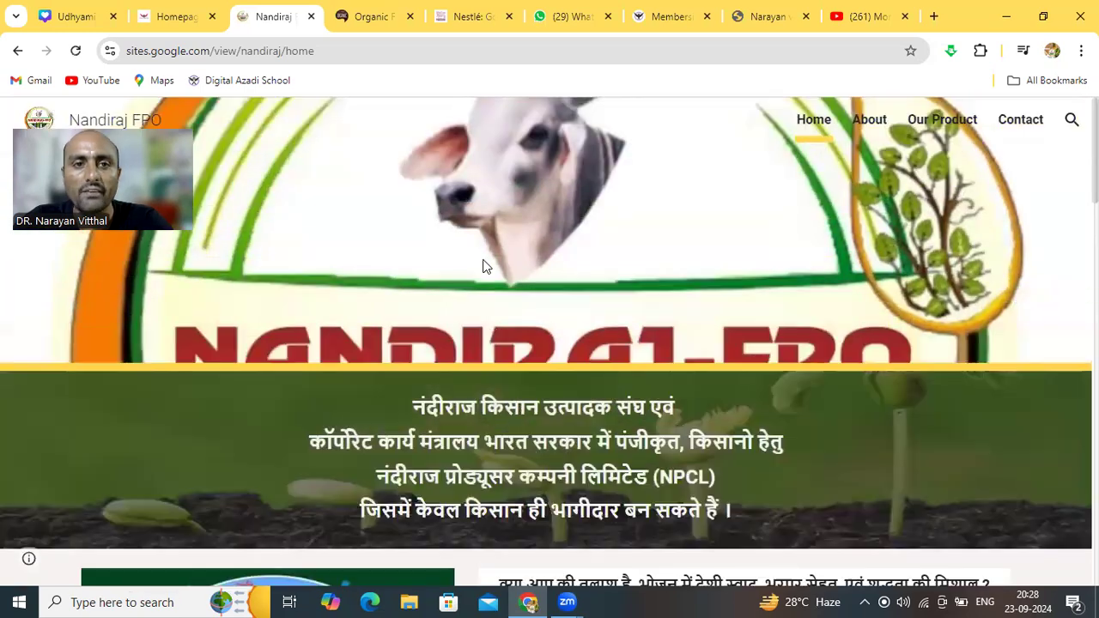
{"action": "scroll", "coordinate": [483, 266], "scroll_direction": "down", "scroll_amount": 1}
{"action": "scroll", "coordinate": [484, 262], "scroll_direction": "down", "scroll_amount": 3}
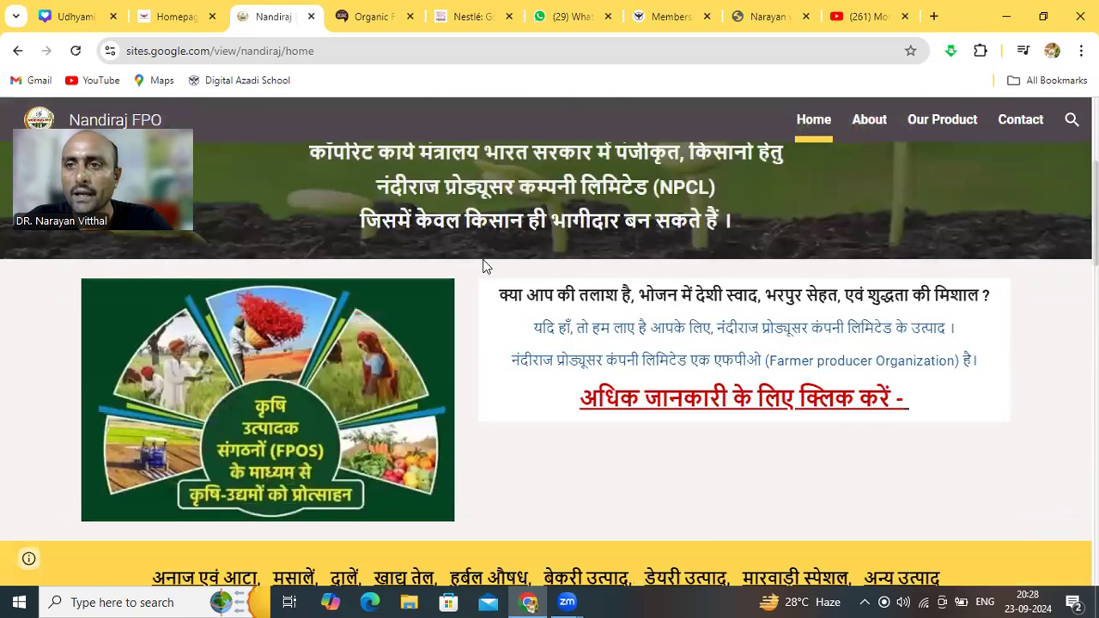
{"action": "scroll", "coordinate": [482, 266], "scroll_direction": "down", "scroll_amount": 1}
{"action": "scroll", "coordinate": [482, 266], "scroll_direction": "down", "scroll_amount": 2}
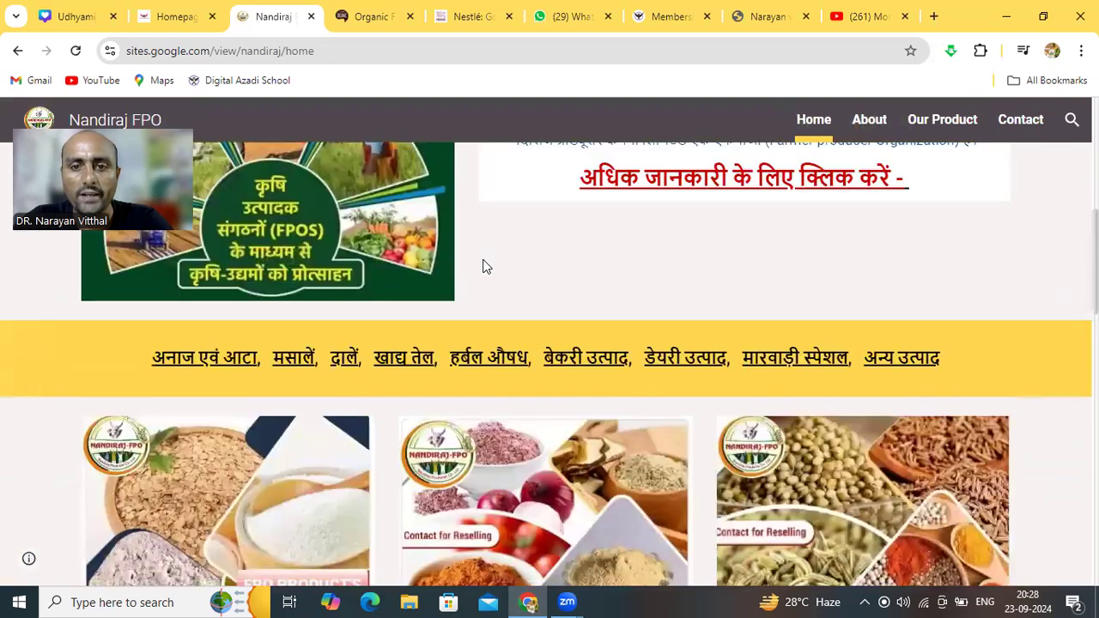
{"action": "scroll", "coordinate": [484, 268], "scroll_direction": "down", "scroll_amount": 1}
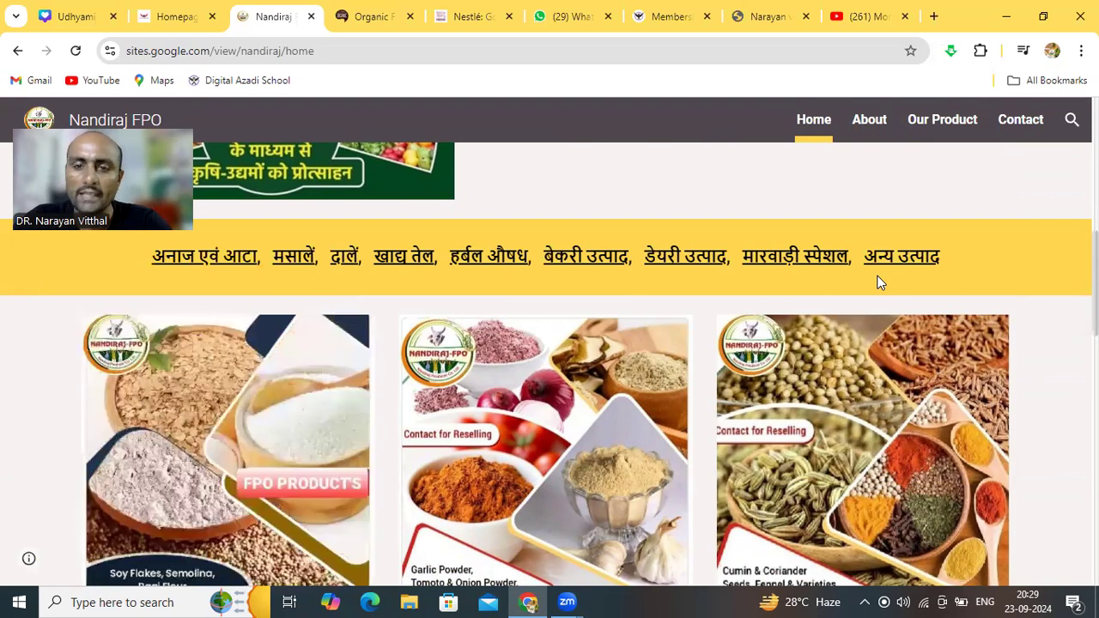
Scroll on through the ध्येय and सहायक संस्थान sections down to the contact footer
{"action": "scroll", "coordinate": [878, 281], "scroll_direction": "down", "scroll_amount": 3}
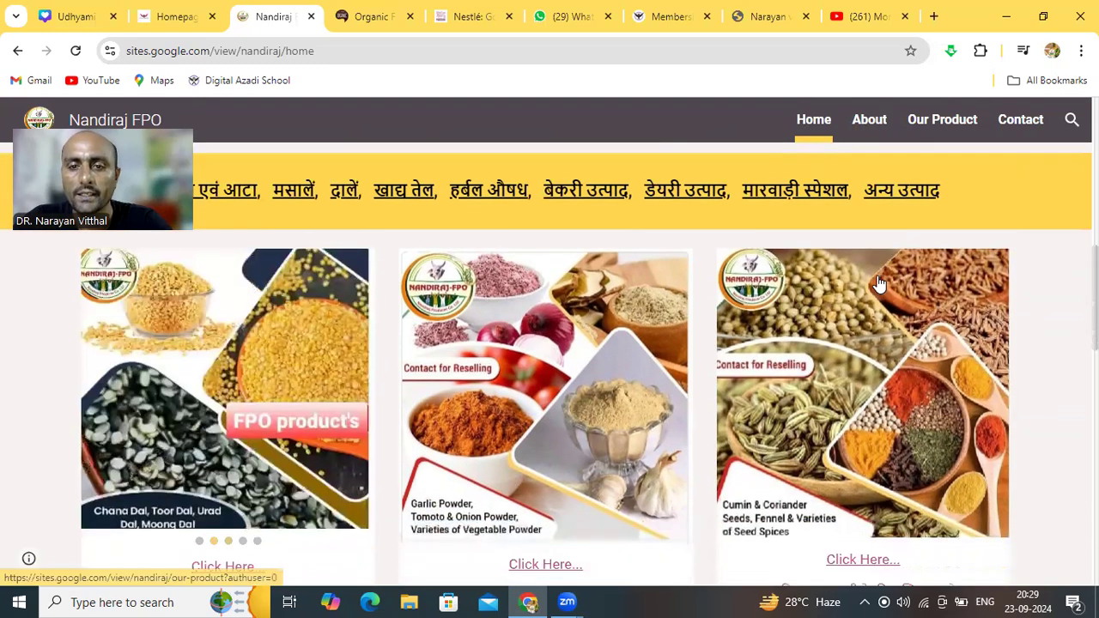
{"action": "scroll", "coordinate": [877, 281], "scroll_direction": "down", "scroll_amount": 3}
{"action": "scroll", "coordinate": [878, 282], "scroll_direction": "up", "scroll_amount": 1}
{"action": "scroll", "coordinate": [877, 282], "scroll_direction": "up", "scroll_amount": 3}
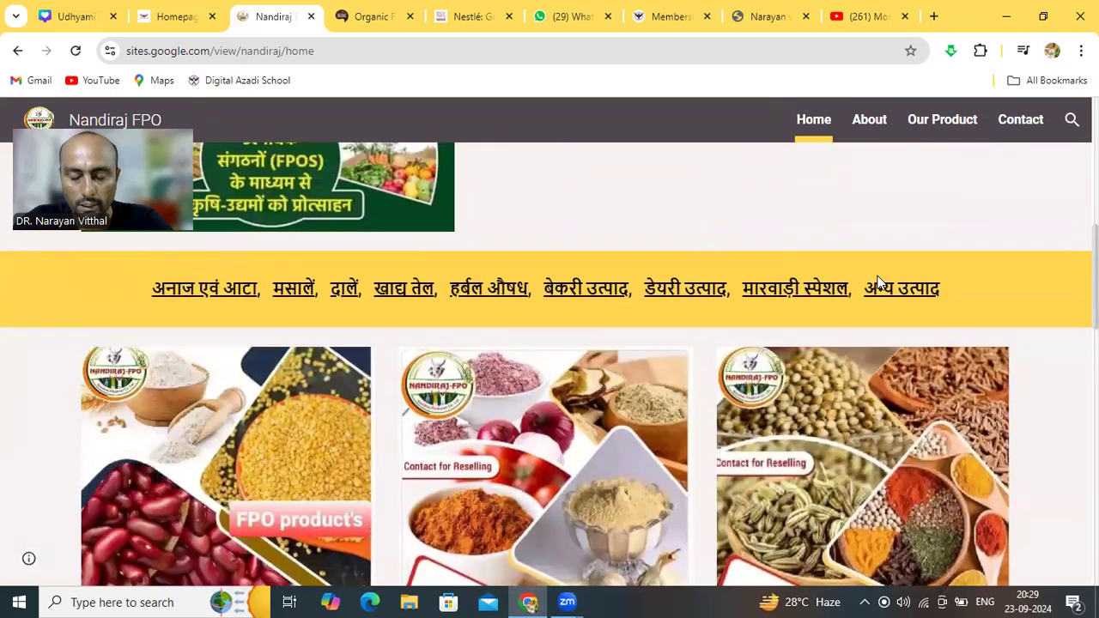
{"action": "scroll", "coordinate": [877, 282], "scroll_direction": "down", "scroll_amount": 2}
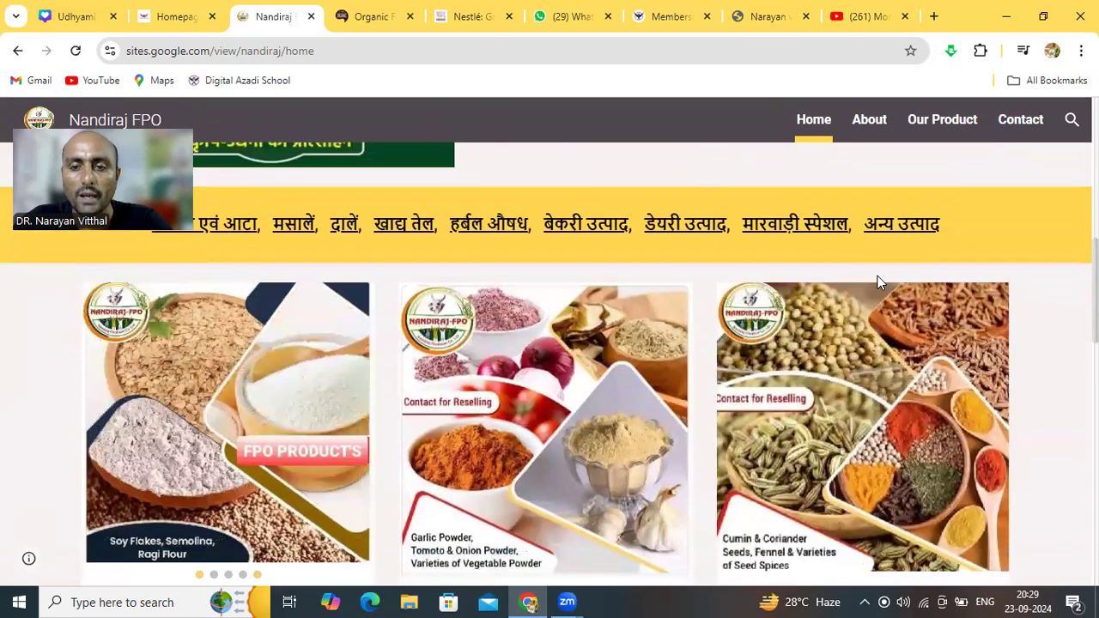
{"action": "scroll", "coordinate": [878, 281], "scroll_direction": "down", "scroll_amount": 4}
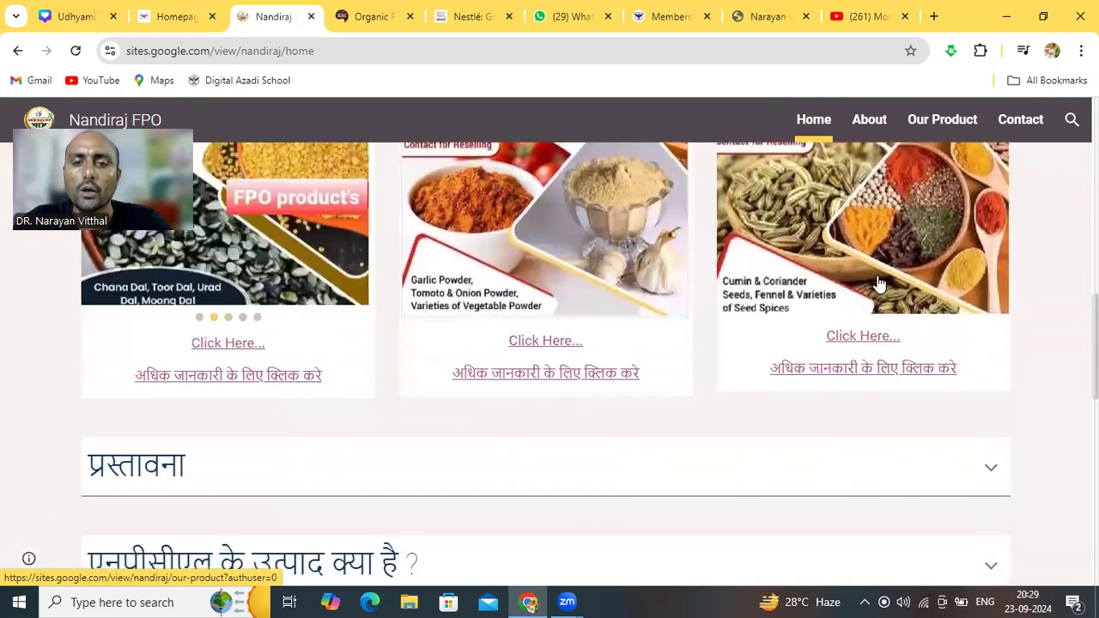
{"action": "scroll", "coordinate": [877, 281], "scroll_direction": "down", "scroll_amount": 2}
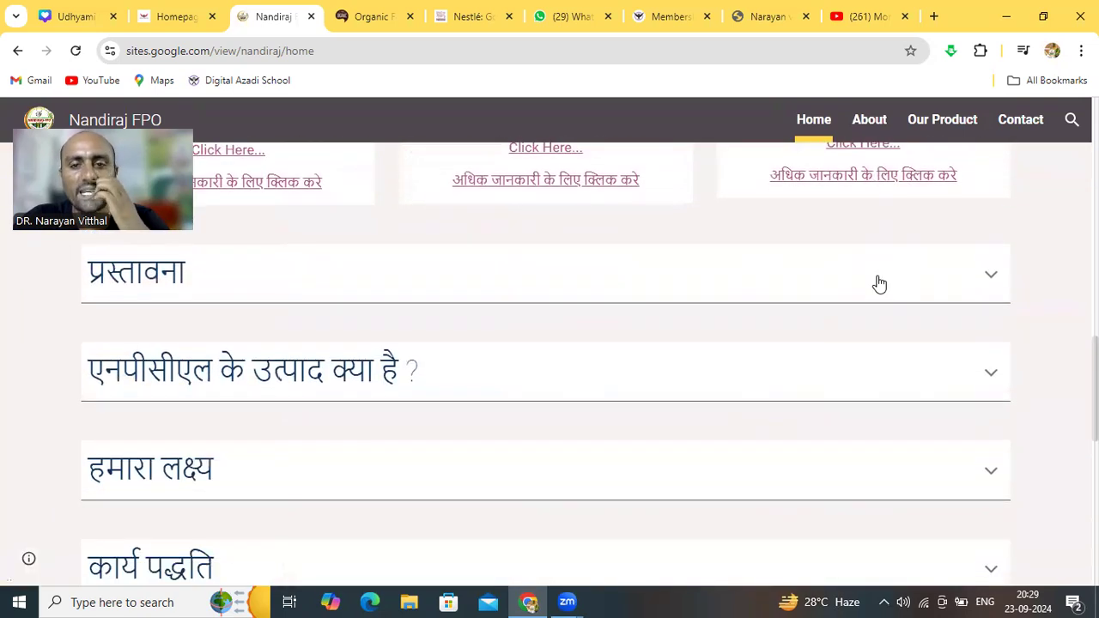
{"action": "scroll", "coordinate": [879, 283], "scroll_direction": "down", "scroll_amount": 1}
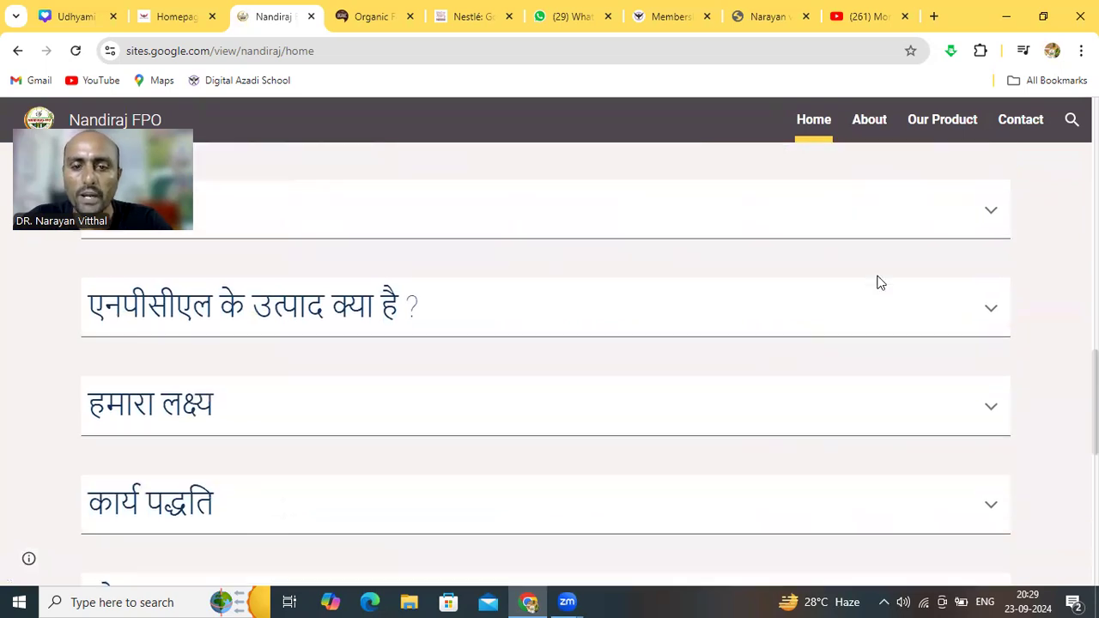
{"action": "scroll", "coordinate": [879, 283], "scroll_direction": "down", "scroll_amount": 4}
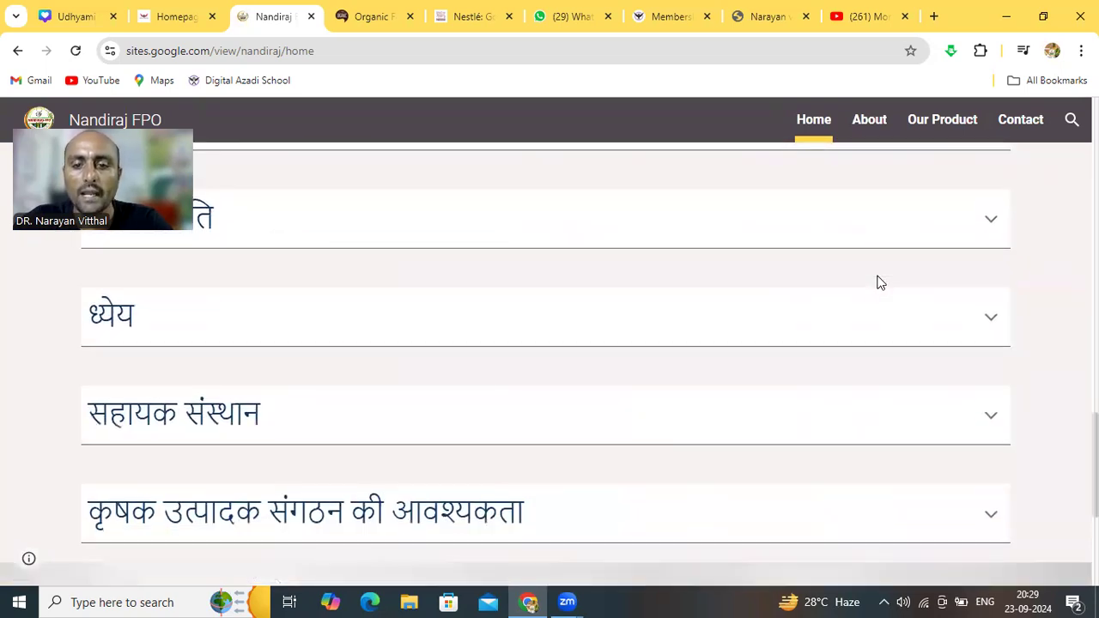
{"action": "scroll", "coordinate": [879, 284], "scroll_direction": "down", "scroll_amount": 2}
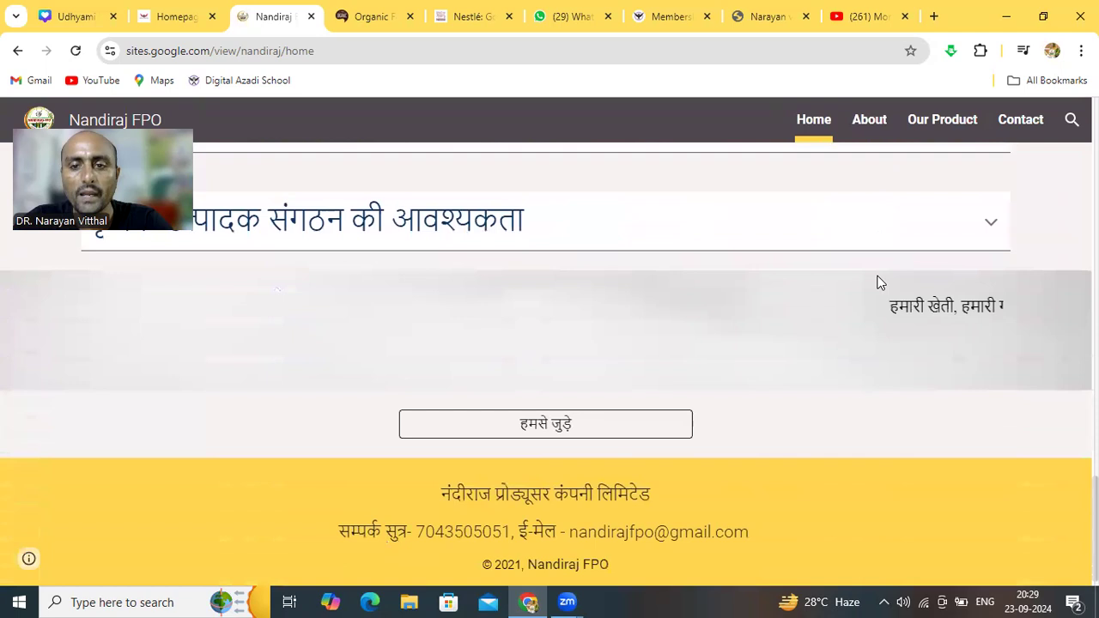
{"action": "scroll", "coordinate": [877, 282], "scroll_direction": "up", "scroll_amount": 3}
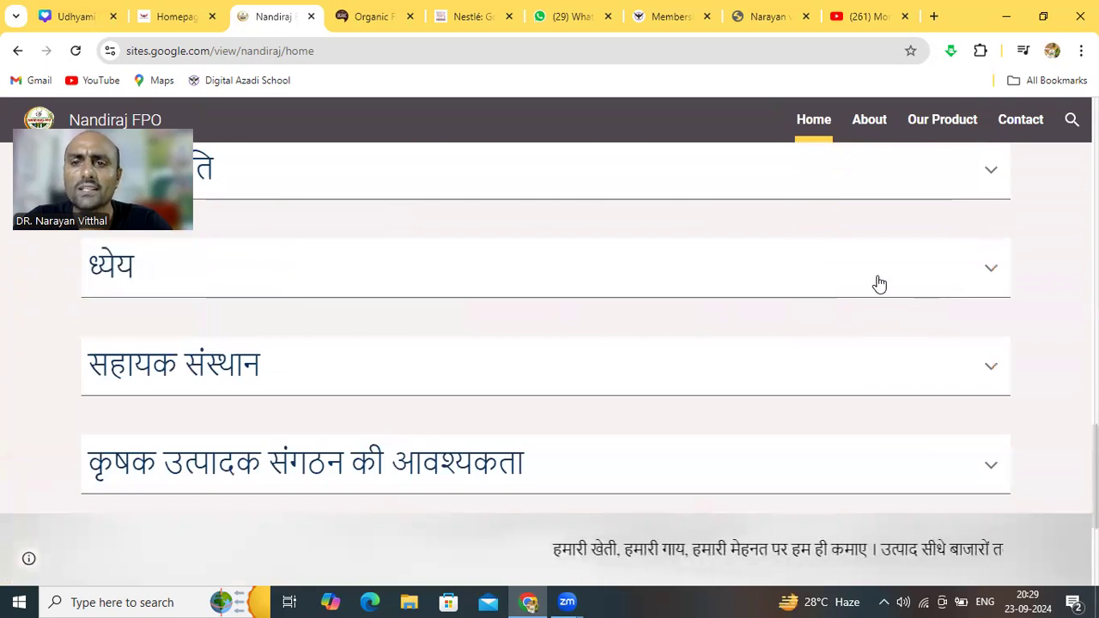
{"action": "scroll", "coordinate": [879, 283], "scroll_direction": "up", "scroll_amount": 3}
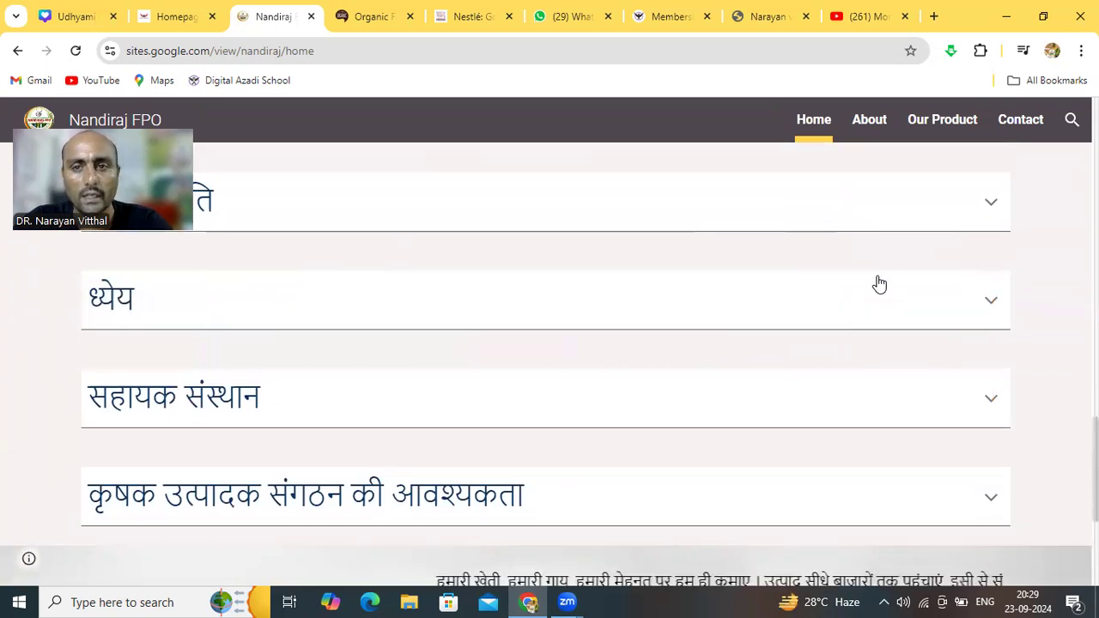
{"action": "scroll", "coordinate": [879, 284], "scroll_direction": "up", "scroll_amount": 4}
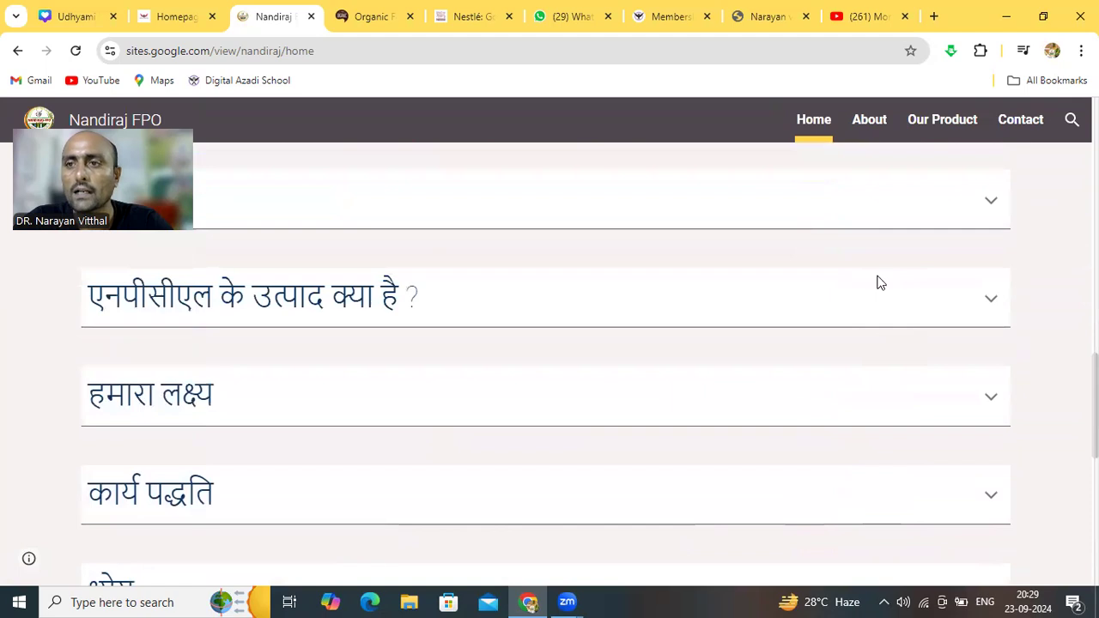
{"action": "scroll", "coordinate": [879, 283], "scroll_direction": "up", "scroll_amount": 1}
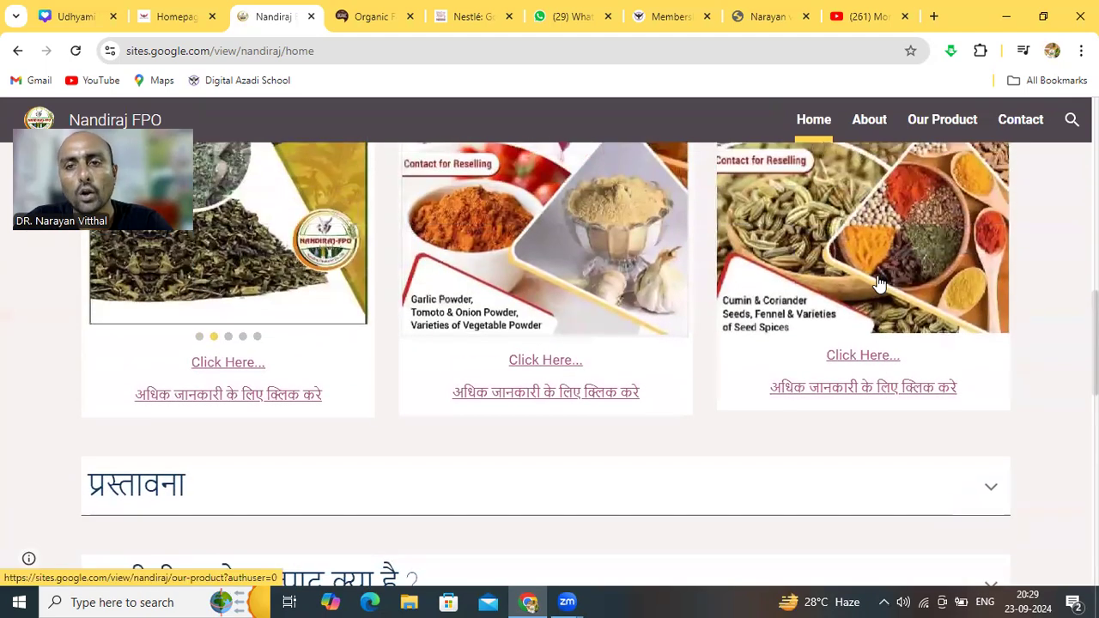
{"action": "scroll", "coordinate": [879, 283], "scroll_direction": "up", "scroll_amount": 1}
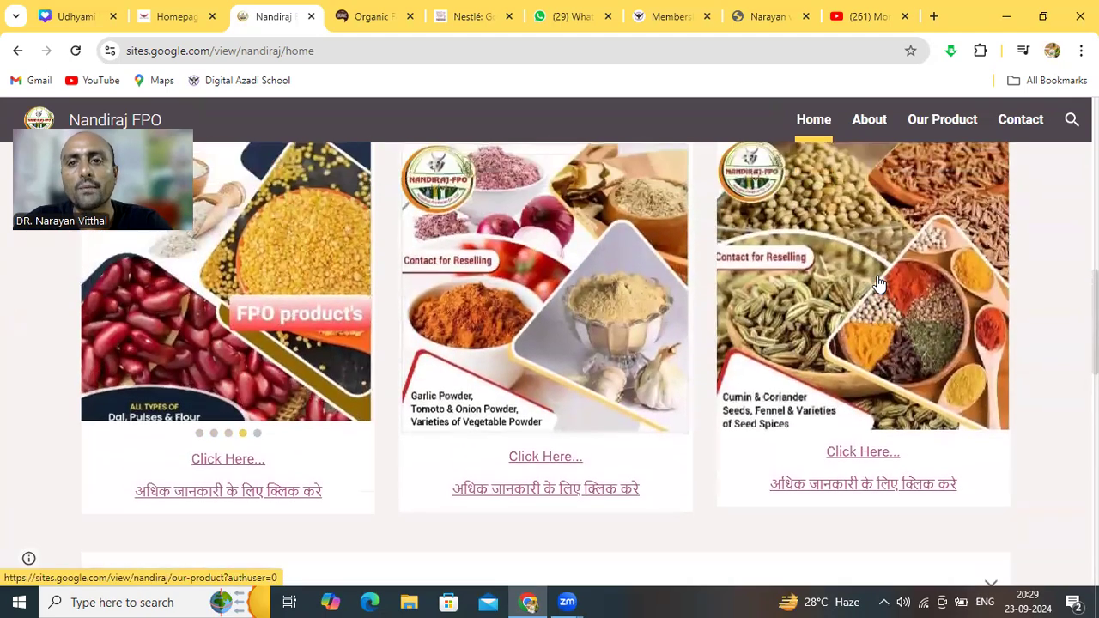
{"action": "scroll", "coordinate": [879, 283], "scroll_direction": "up", "scroll_amount": 3}
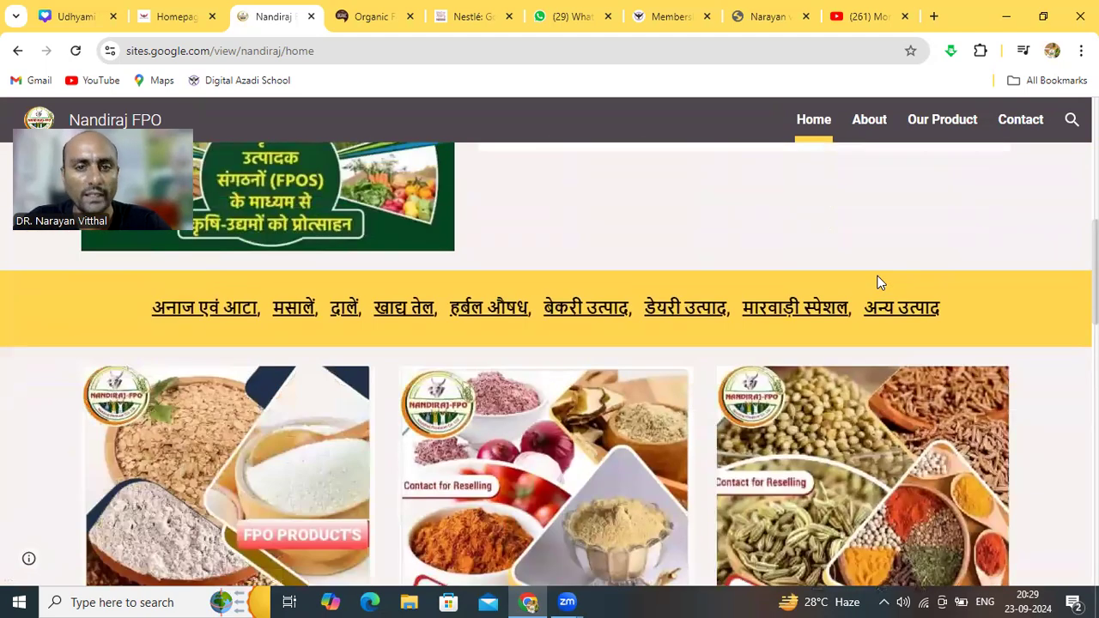
{"action": "scroll", "coordinate": [878, 276], "scroll_direction": "up", "scroll_amount": 3}
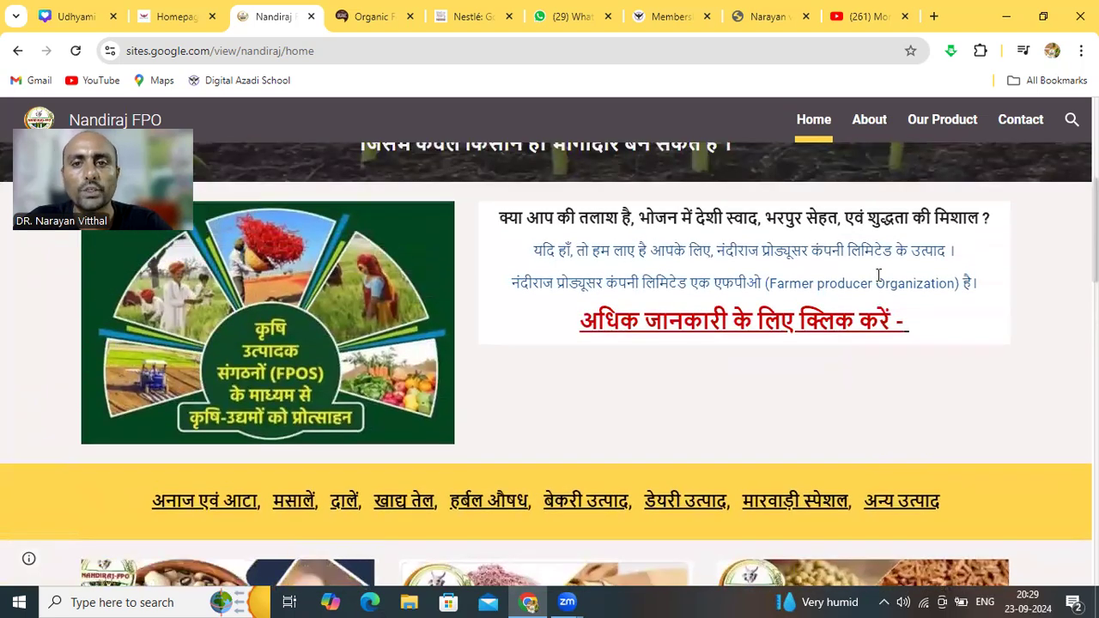
{"action": "scroll", "coordinate": [877, 274], "scroll_direction": "up", "scroll_amount": 1}
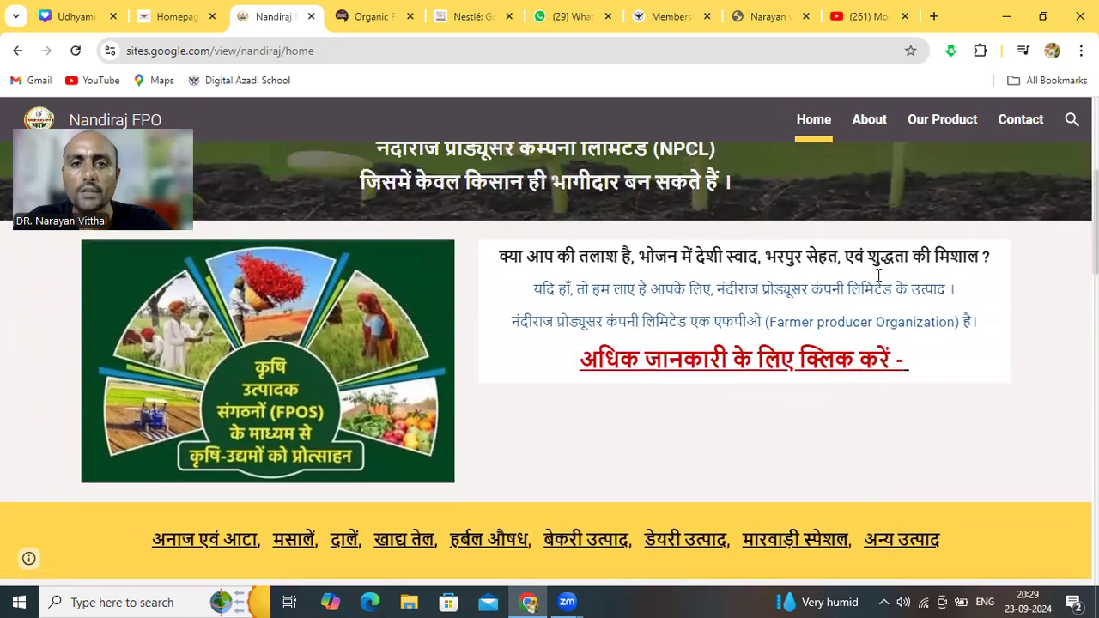
{"action": "scroll", "coordinate": [878, 279], "scroll_direction": "up", "scroll_amount": 1}
{"action": "scroll", "coordinate": [877, 282], "scroll_direction": "up", "scroll_amount": 3}
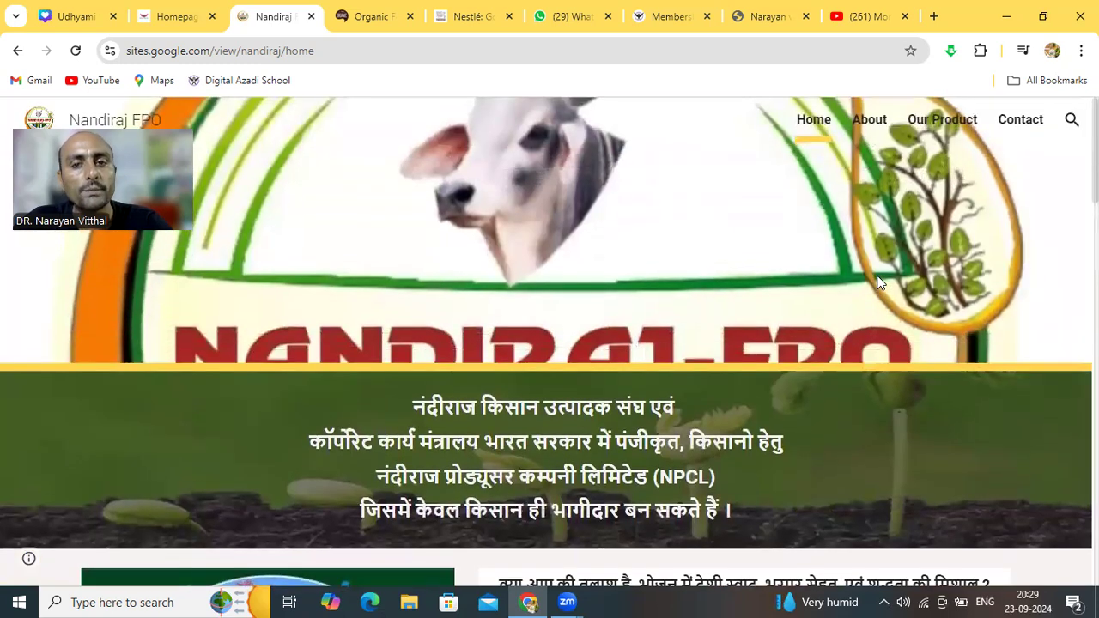
{"action": "scroll", "coordinate": [877, 282], "scroll_direction": "down", "scroll_amount": 3}
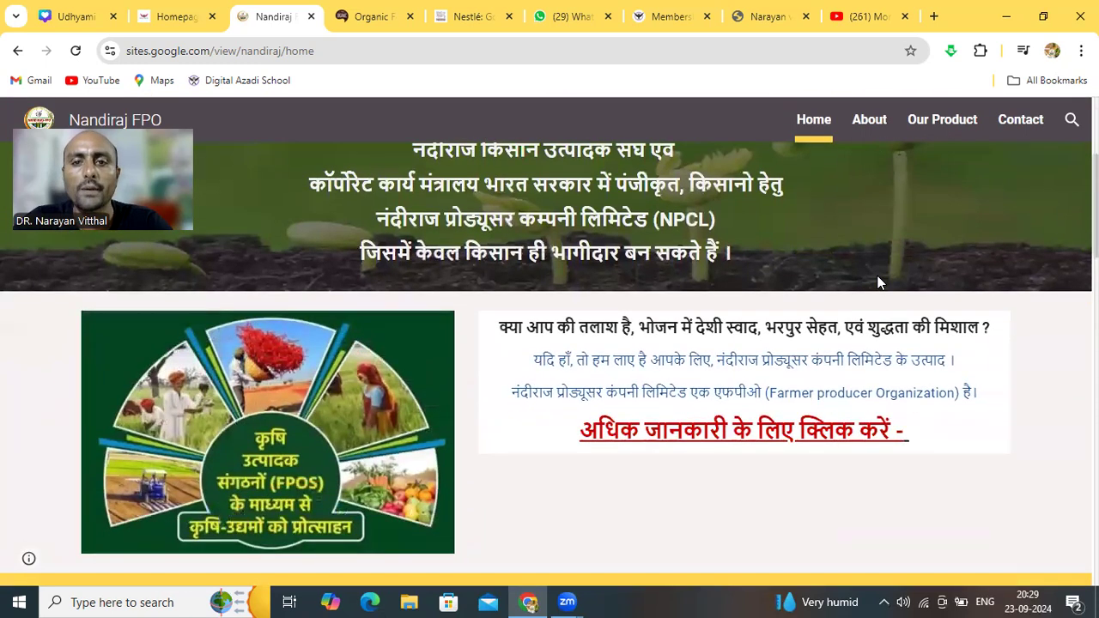
{"action": "scroll", "coordinate": [877, 282], "scroll_direction": "down", "scroll_amount": 3}
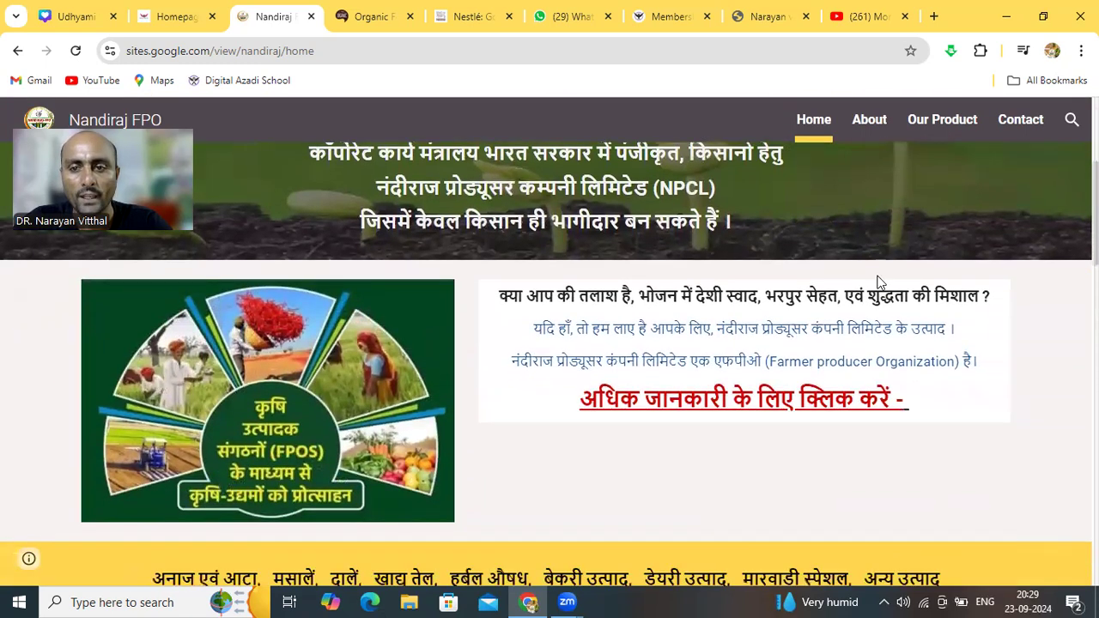
{"action": "scroll", "coordinate": [877, 282], "scroll_direction": "down", "scroll_amount": 2}
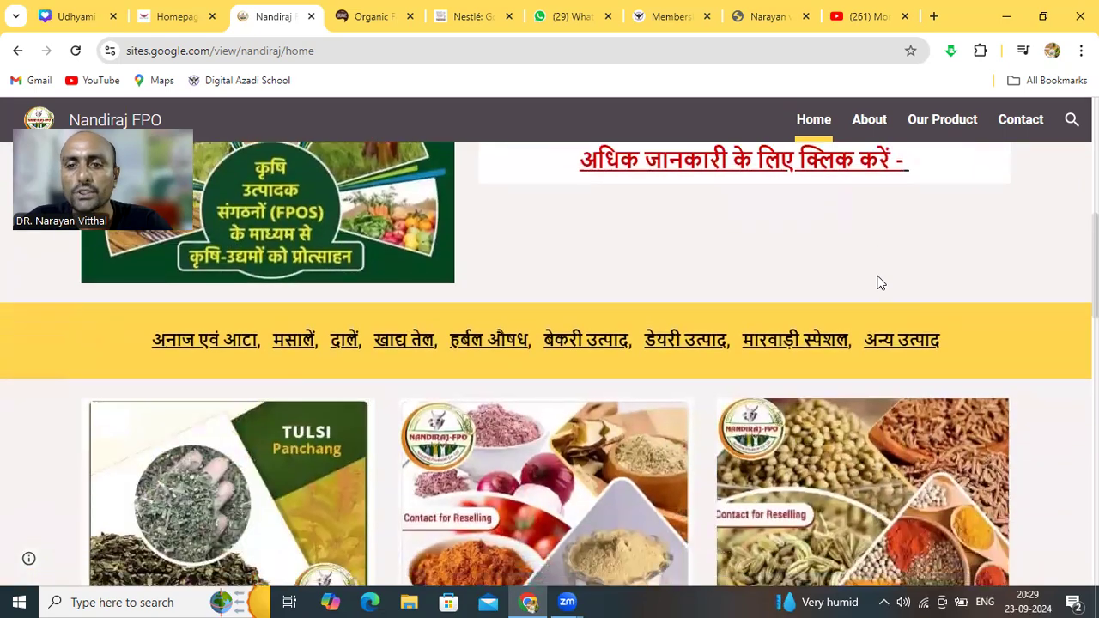
{"action": "scroll", "coordinate": [879, 283], "scroll_direction": "up", "scroll_amount": 5}
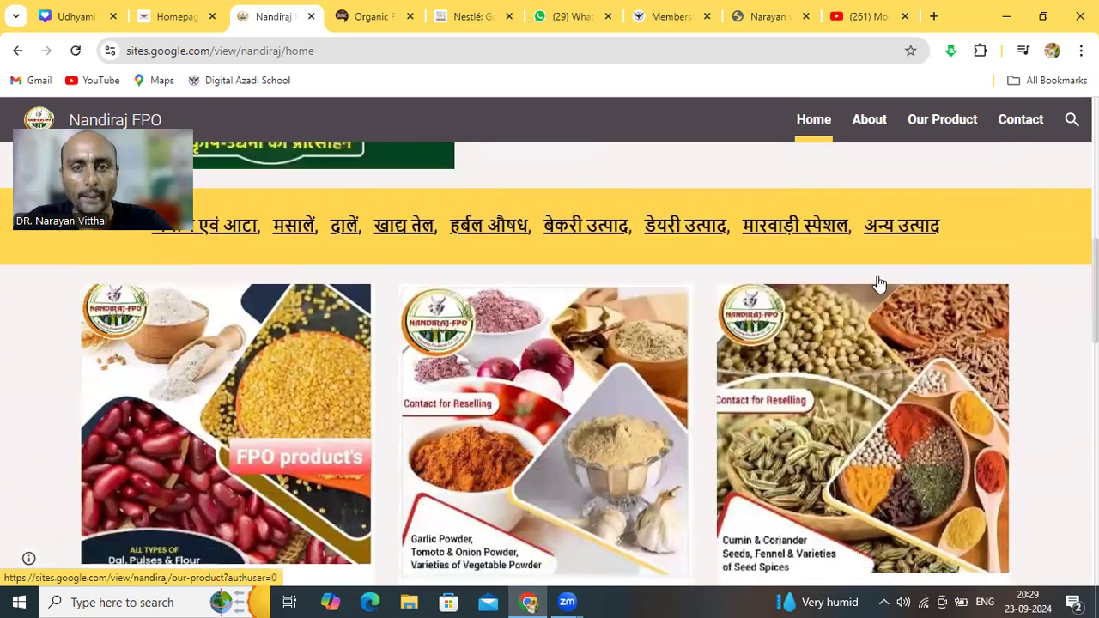
{"action": "scroll", "coordinate": [877, 283], "scroll_direction": "up", "scroll_amount": 3}
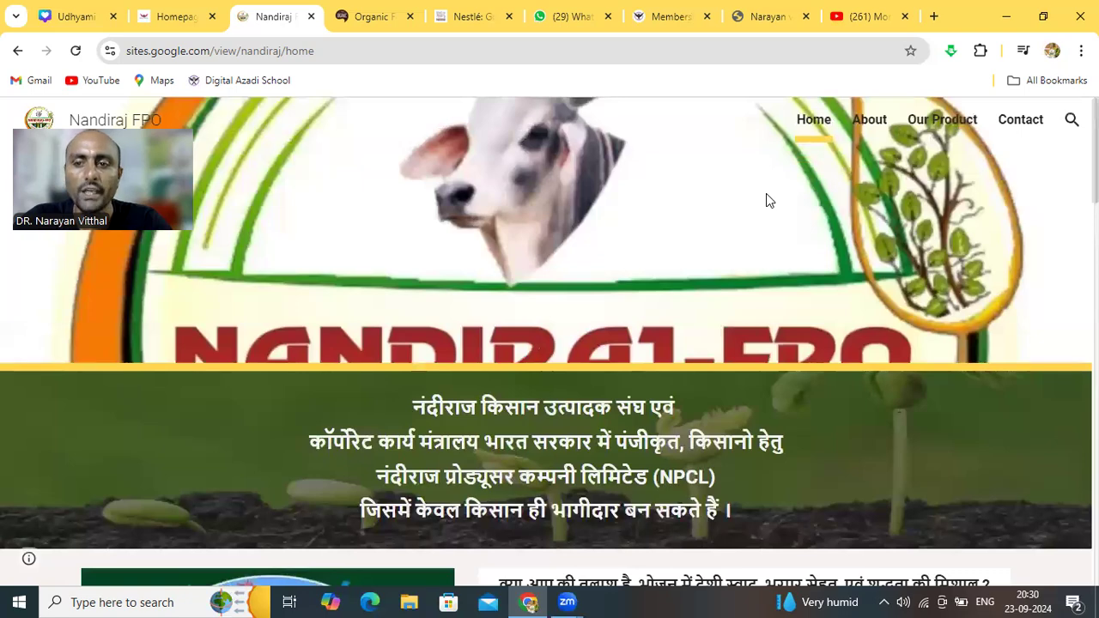
{"action": "scroll", "coordinate": [766, 200], "scroll_direction": "down", "scroll_amount": 3}
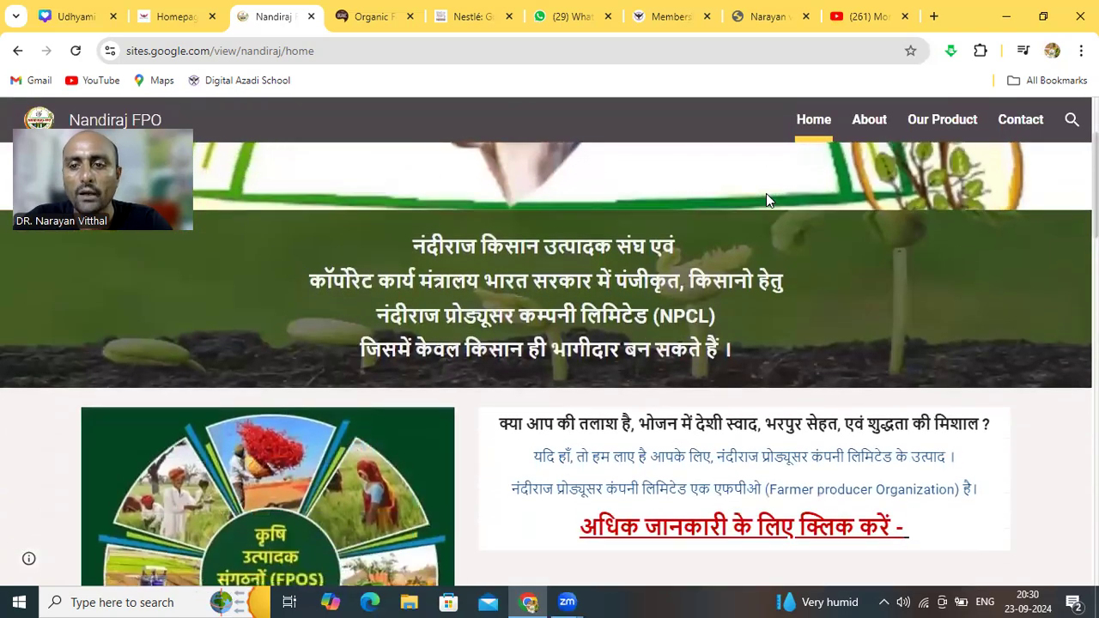
{"action": "scroll", "coordinate": [768, 200], "scroll_direction": "down", "scroll_amount": 3}
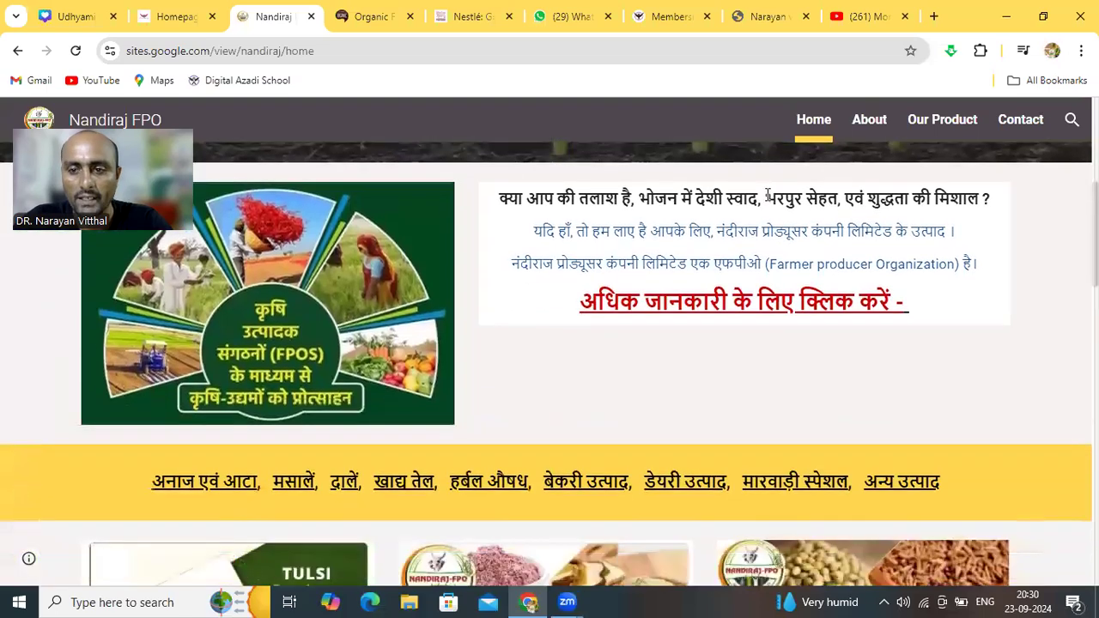
{"action": "scroll", "coordinate": [768, 200], "scroll_direction": "down", "scroll_amount": 5}
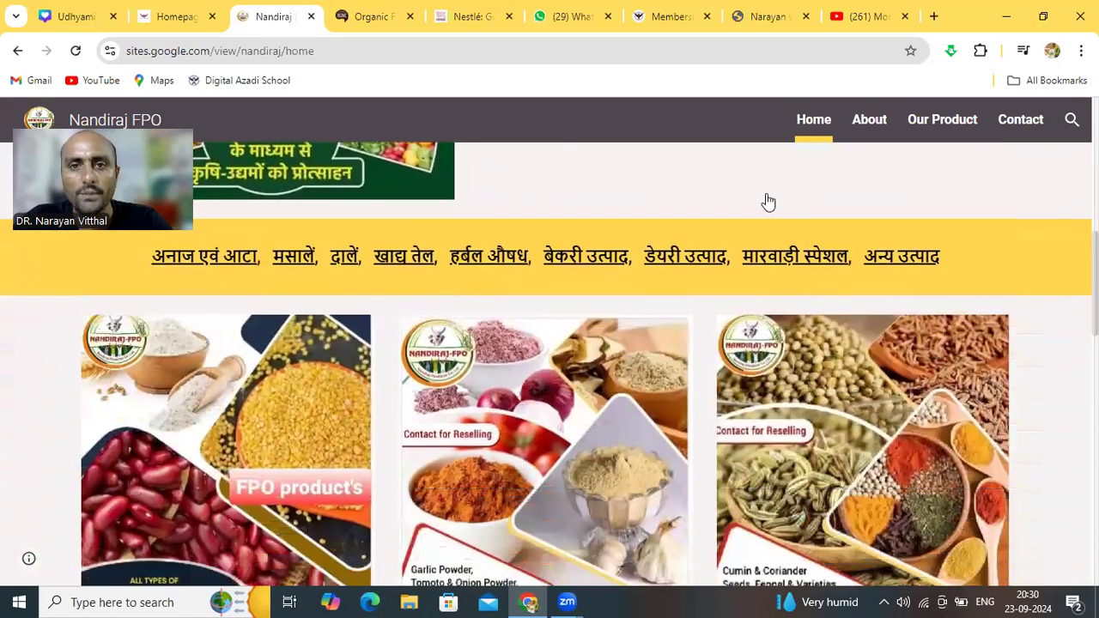
{"action": "scroll", "coordinate": [767, 200], "scroll_direction": "up", "scroll_amount": 10}
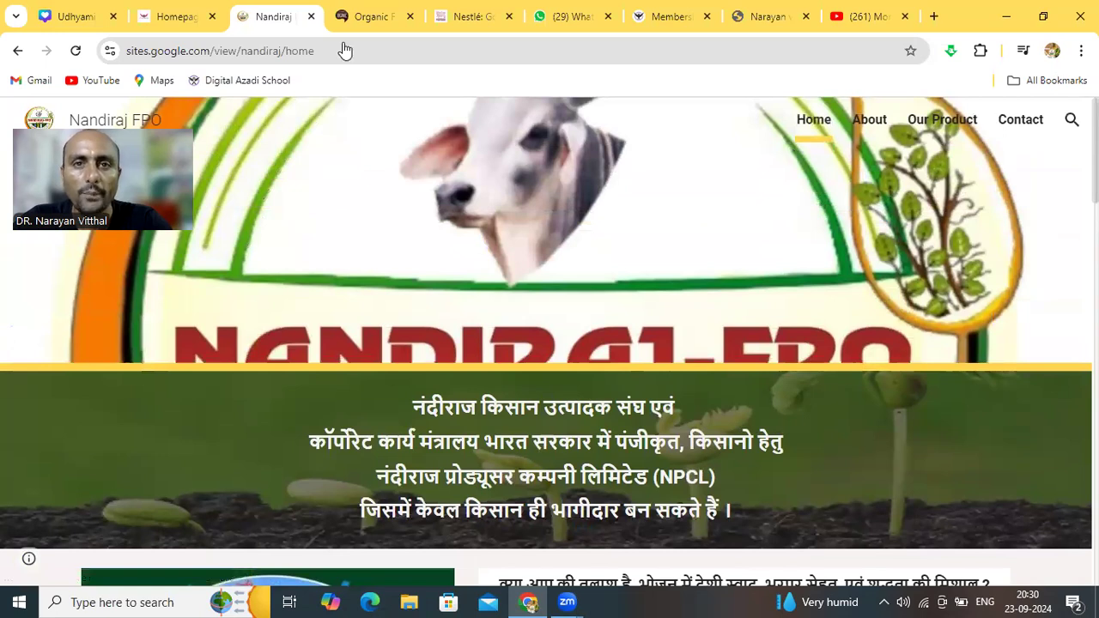
Close the Nandiraj FPO tab and switch to the Digital Azadi memberships tab
{"action": "left_click", "coordinate": [311, 16]}
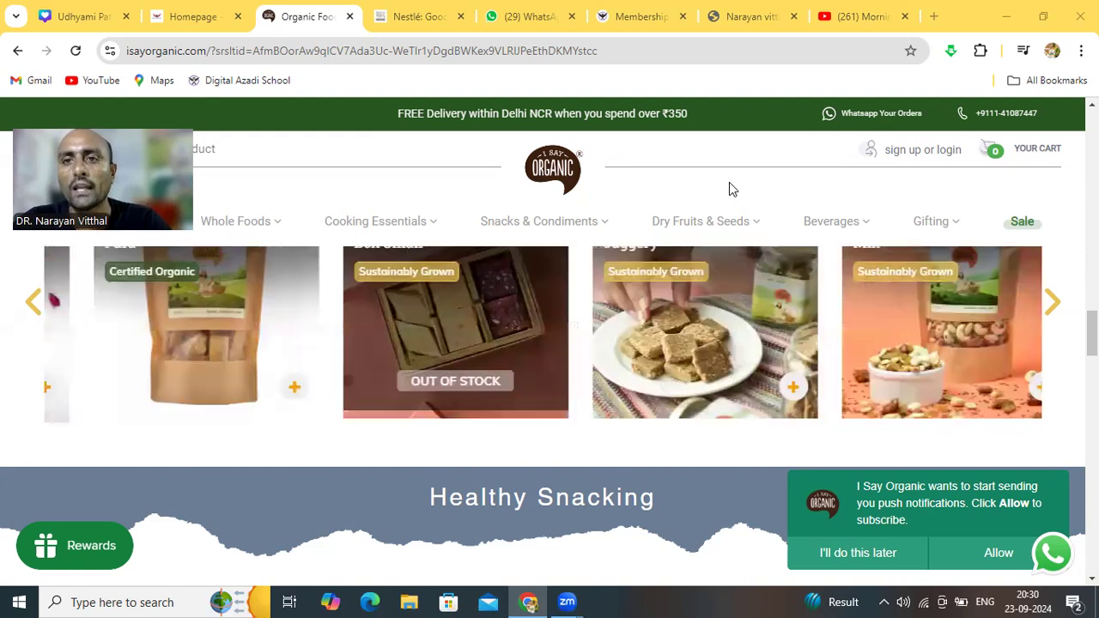
{"action": "left_click", "coordinate": [648, 28]}
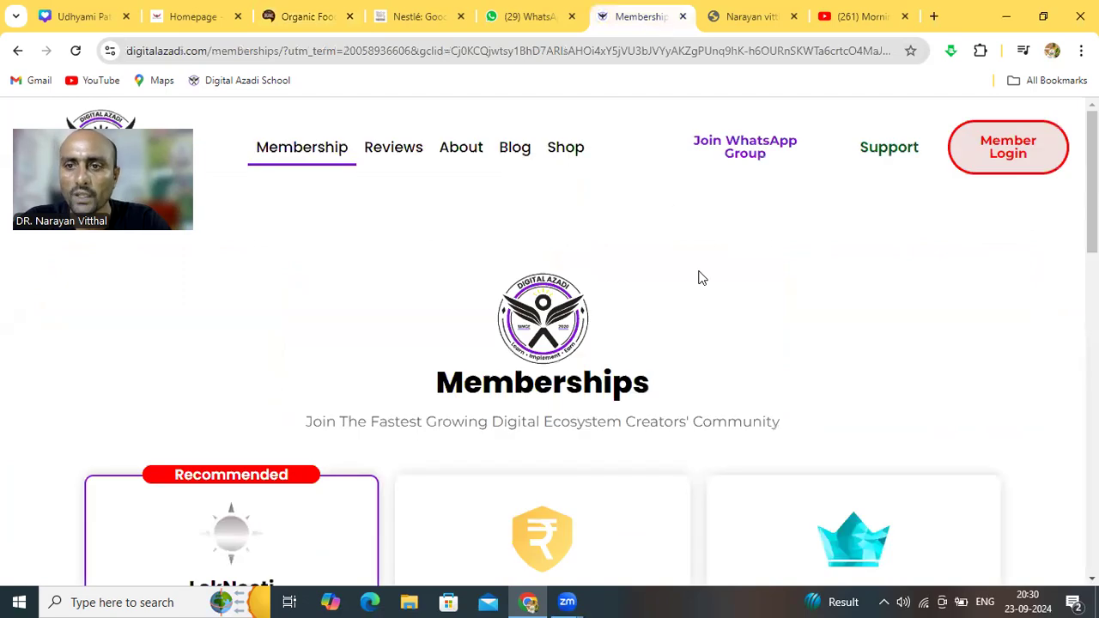
Review the LokNeeti ₹9,999, DhanNeeti ₹49,999 and RaajNeeti ₹99,999 plan cards down to the footer
{"action": "scroll", "coordinate": [699, 278], "scroll_direction": "down", "scroll_amount": 3}
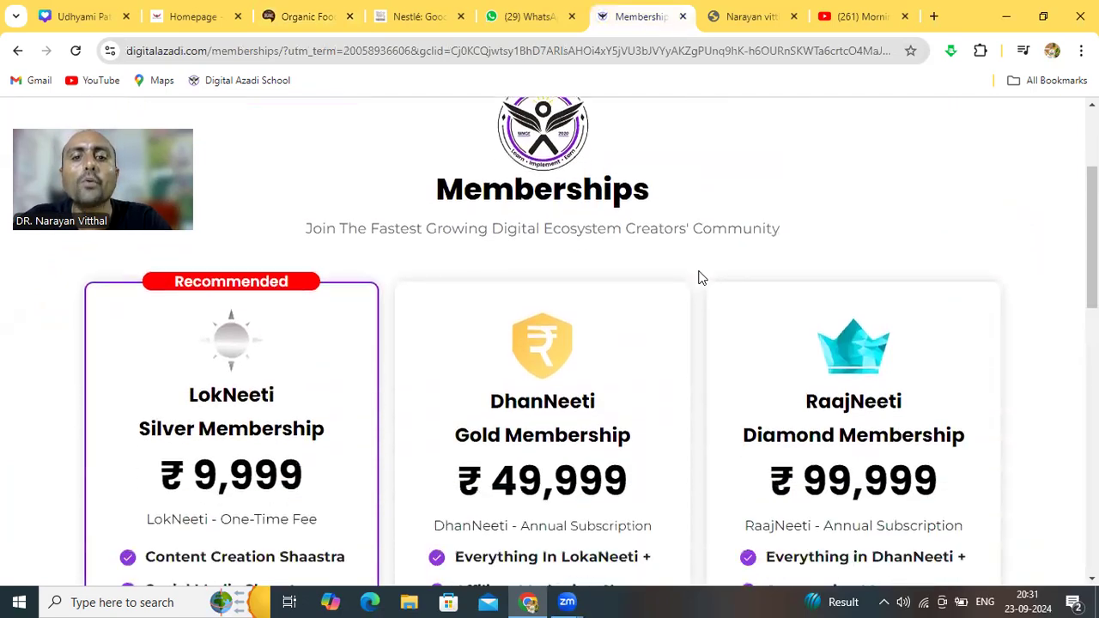
{"action": "scroll", "coordinate": [700, 277], "scroll_direction": "down", "scroll_amount": 2}
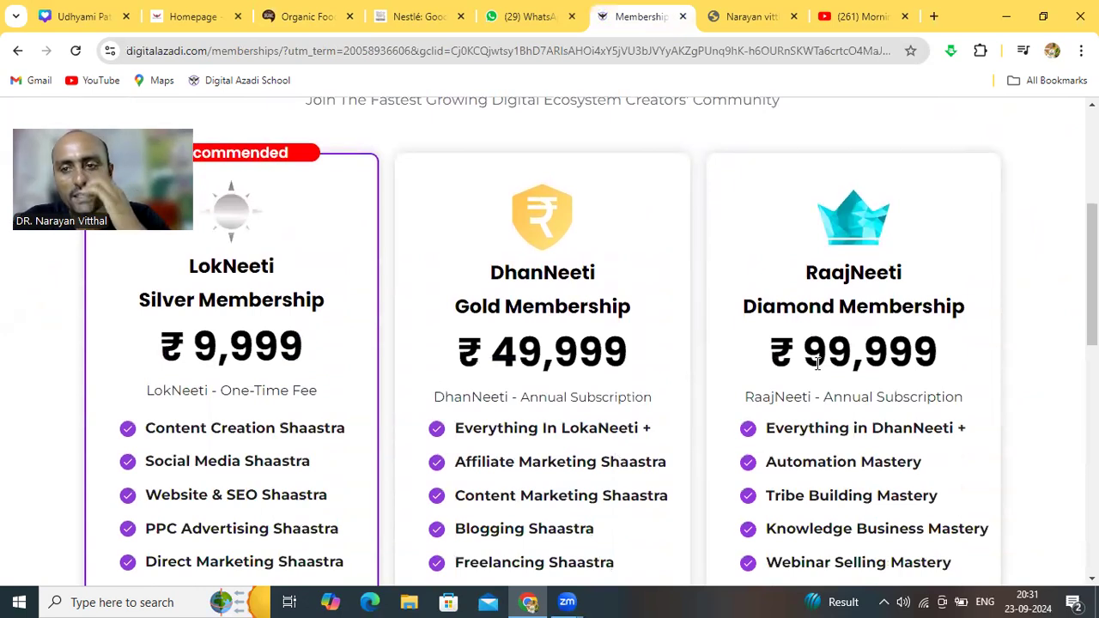
{"action": "scroll", "coordinate": [817, 364], "scroll_direction": "down", "scroll_amount": 1}
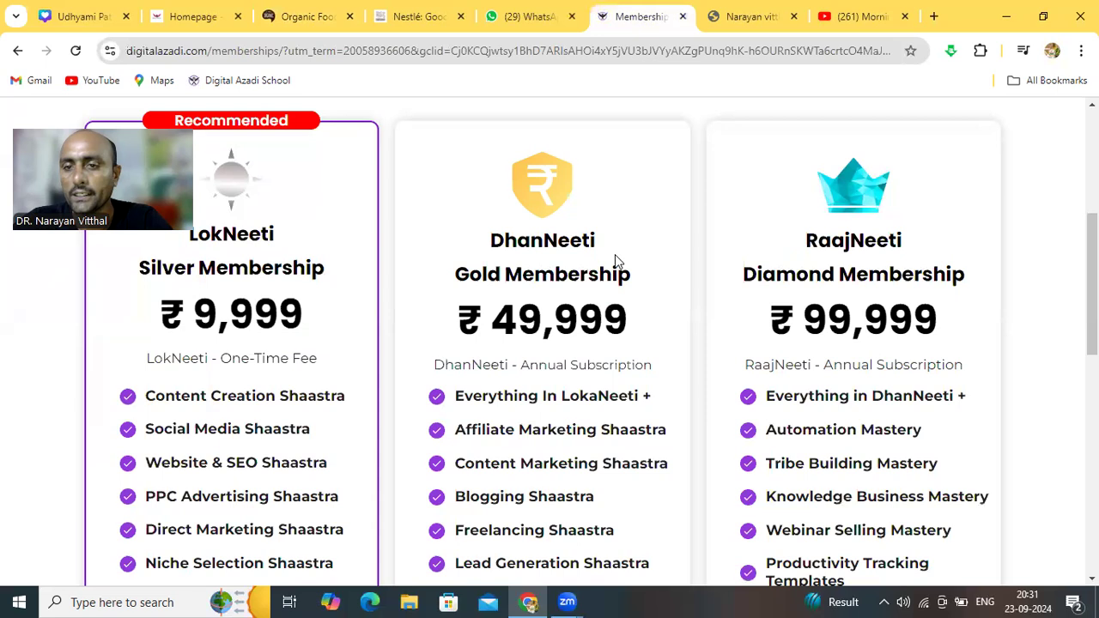
{"action": "scroll", "coordinate": [614, 259], "scroll_direction": "down", "scroll_amount": 3}
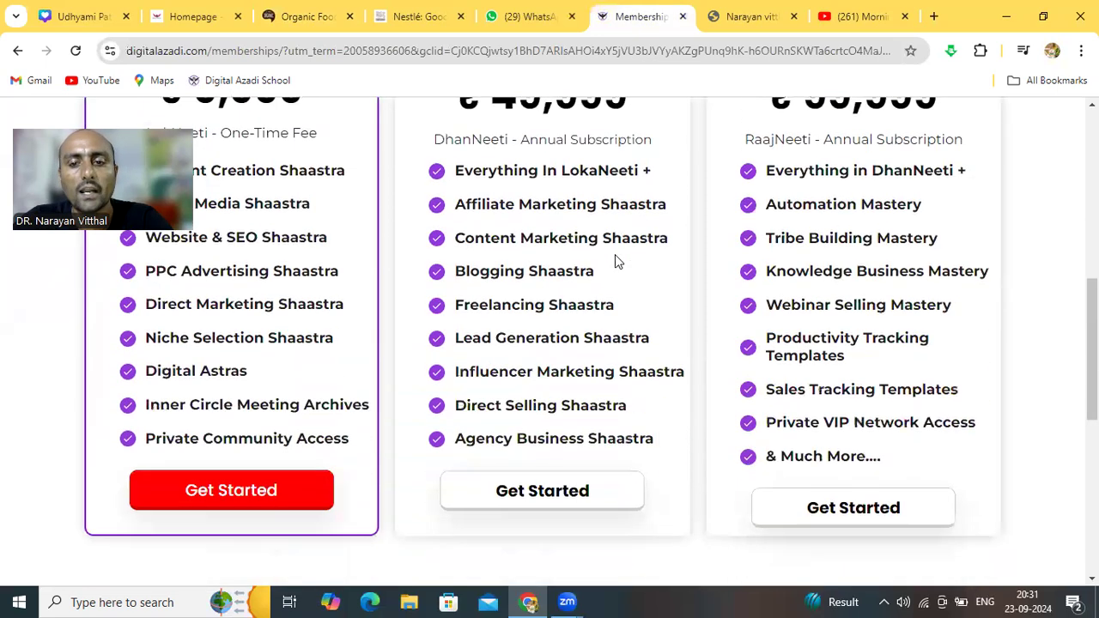
{"action": "scroll", "coordinate": [616, 254], "scroll_direction": "down", "scroll_amount": 5}
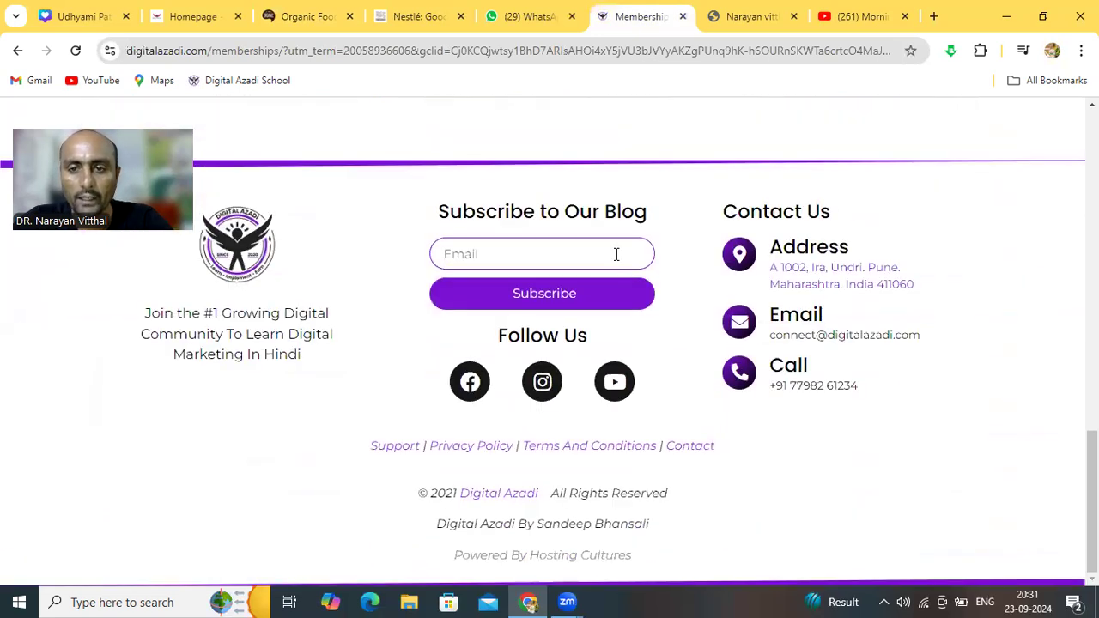
{"action": "scroll", "coordinate": [615, 254], "scroll_direction": "up", "scroll_amount": 9}
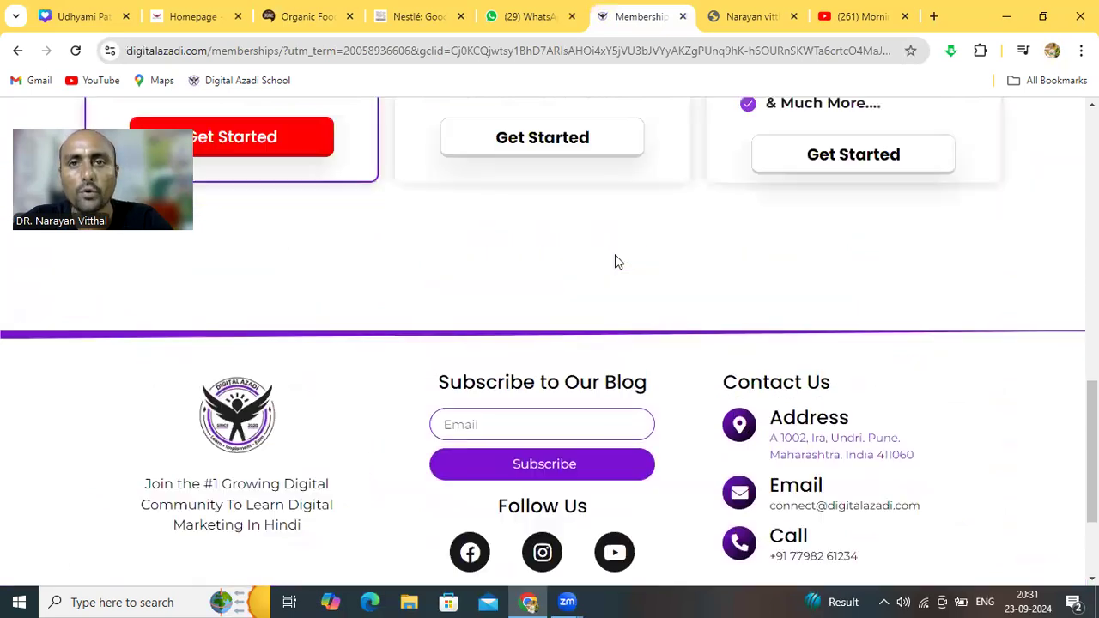
{"action": "scroll", "coordinate": [615, 254], "scroll_direction": "up", "scroll_amount": 1}
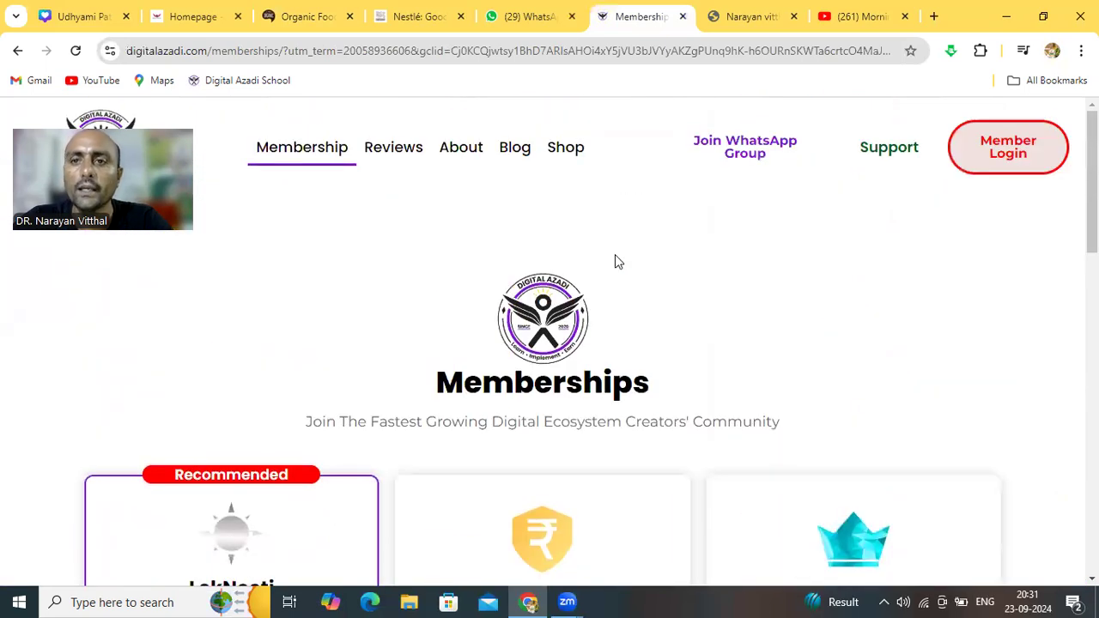
Close the Digital Azadi tab and scroll through TagMango's published course cards
{"action": "left_click", "coordinate": [682, 16]}
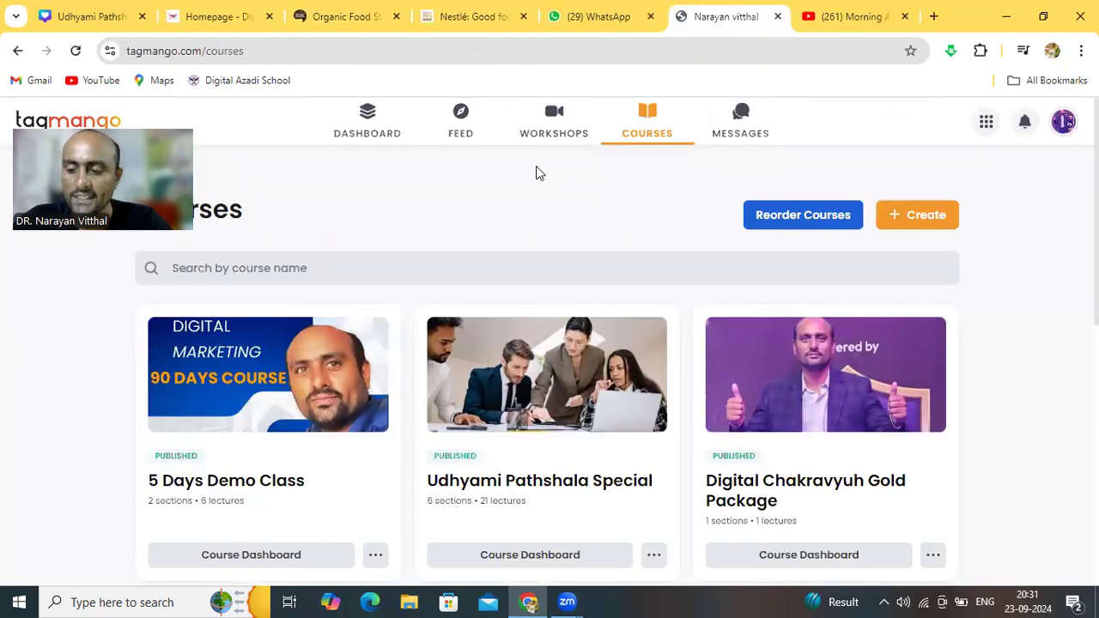
{"action": "scroll", "coordinate": [536, 172], "scroll_direction": "down", "scroll_amount": 1}
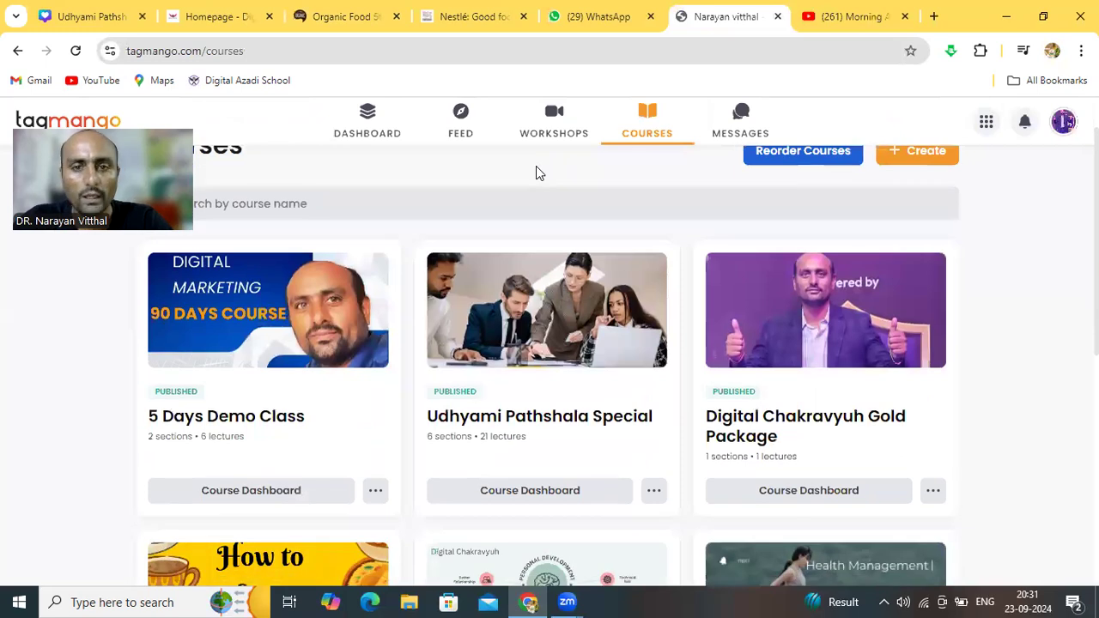
{"action": "scroll", "coordinate": [536, 172], "scroll_direction": "up", "scroll_amount": 1}
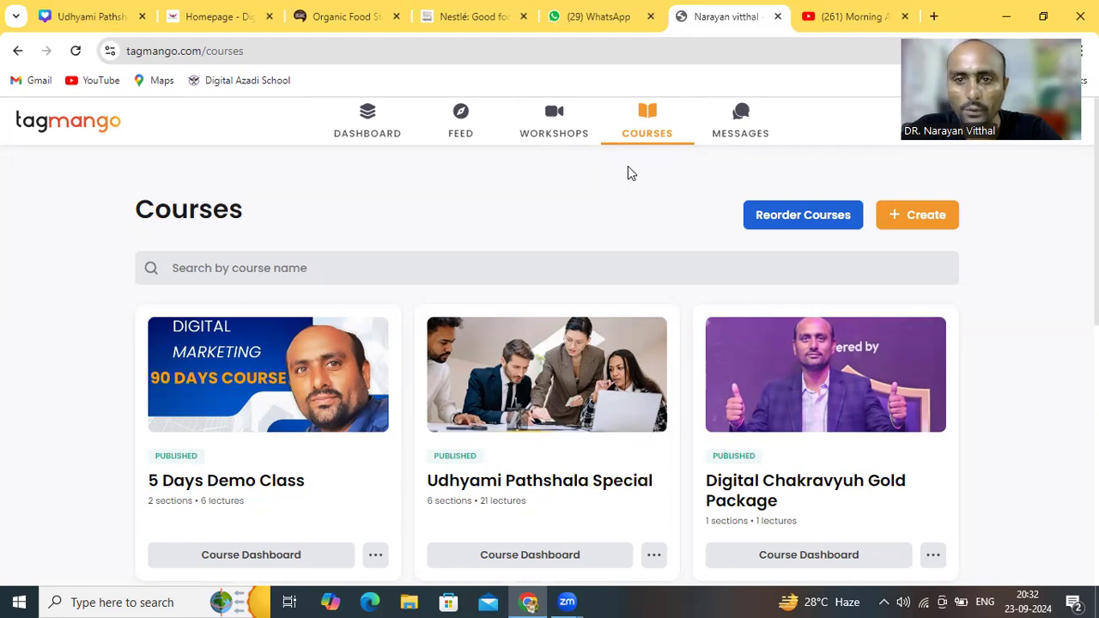
{"action": "scroll", "coordinate": [627, 173], "scroll_direction": "down", "scroll_amount": 1}
{"action": "scroll", "coordinate": [627, 166], "scroll_direction": "down", "scroll_amount": 1}
{"action": "scroll", "coordinate": [627, 166], "scroll_direction": "down", "scroll_amount": 1}
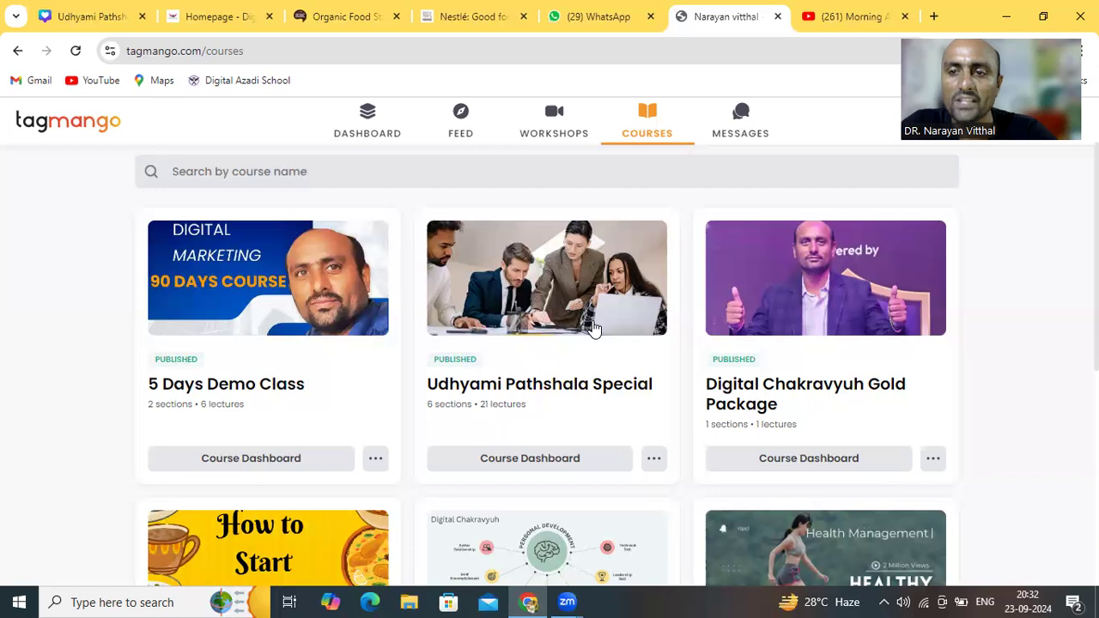
{"action": "scroll", "coordinate": [594, 329], "scroll_direction": "up", "scroll_amount": 1}
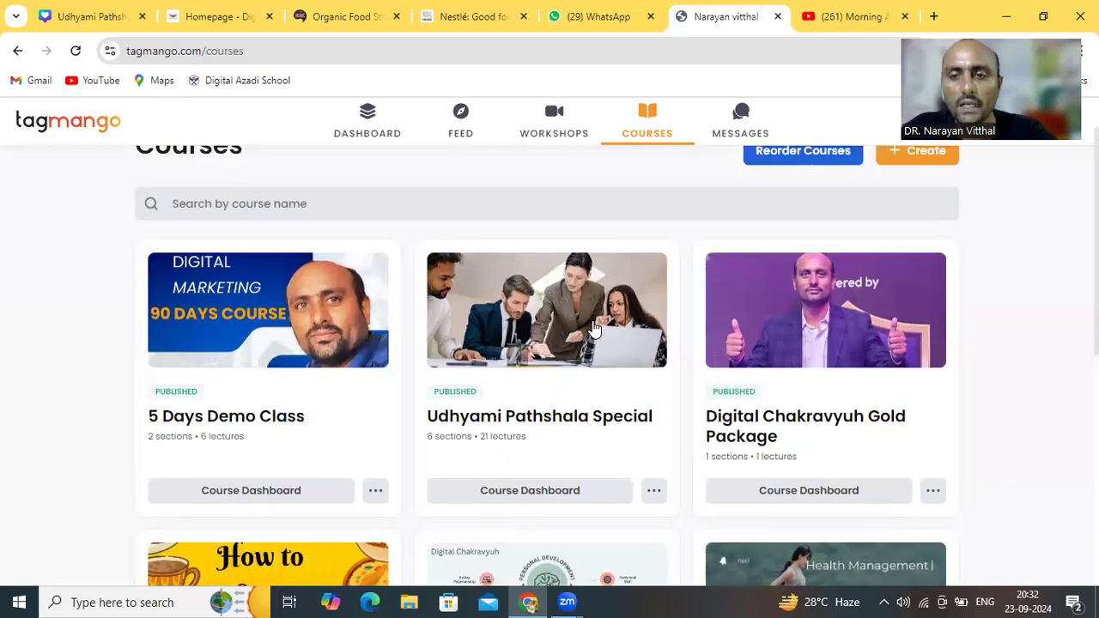
{"action": "scroll", "coordinate": [594, 329], "scroll_direction": "down", "scroll_amount": 1}
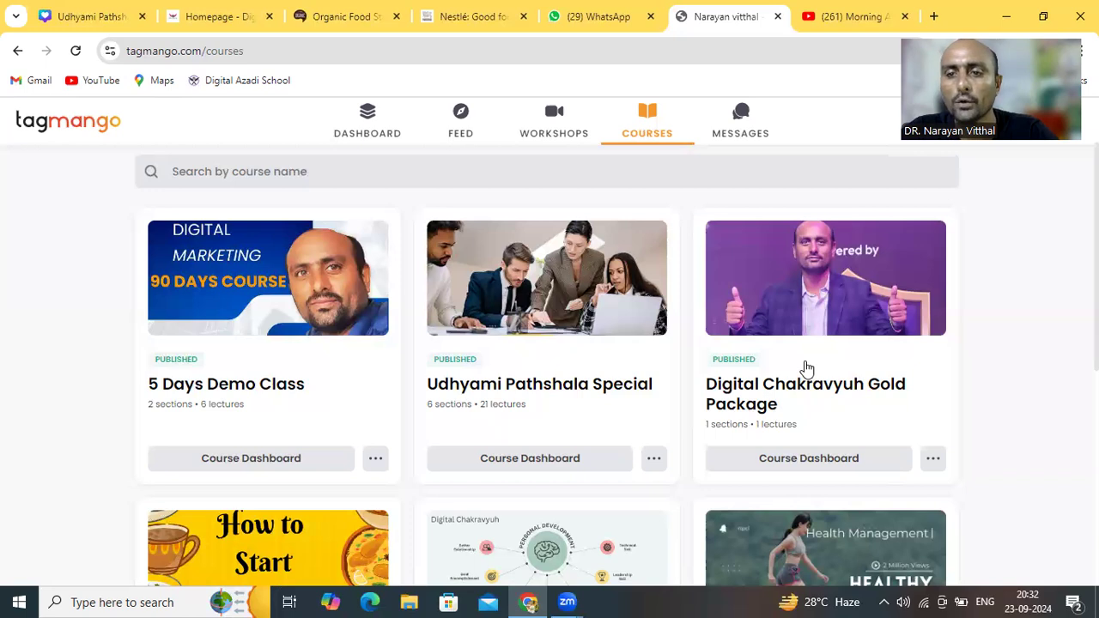
{"action": "scroll", "coordinate": [830, 376], "scroll_direction": "down", "scroll_amount": 1}
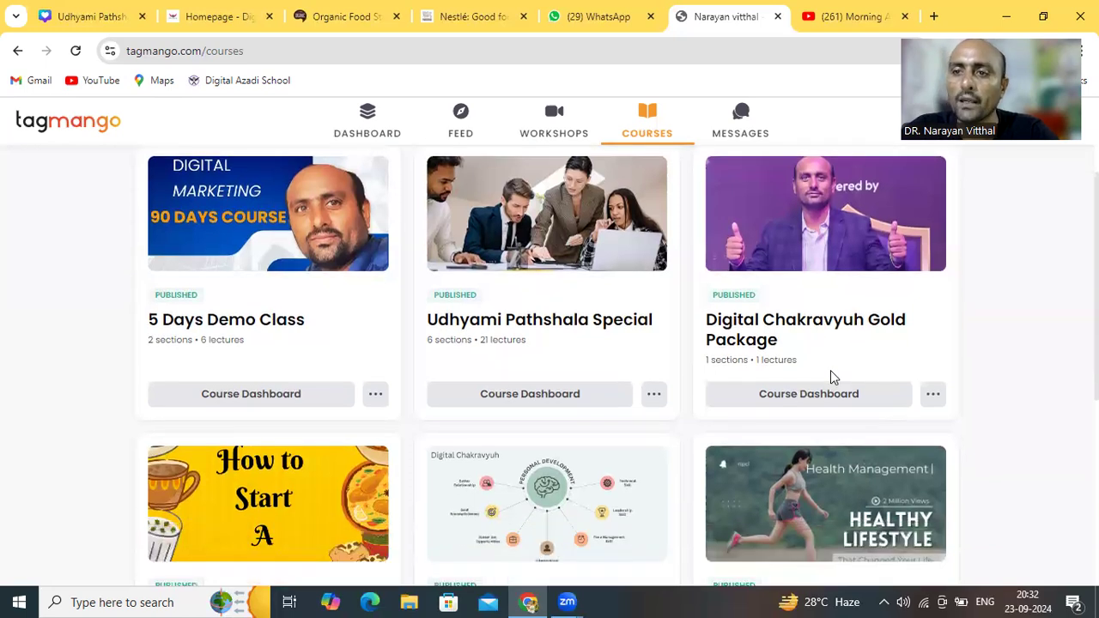
{"action": "scroll", "coordinate": [830, 372], "scroll_direction": "up", "scroll_amount": 1}
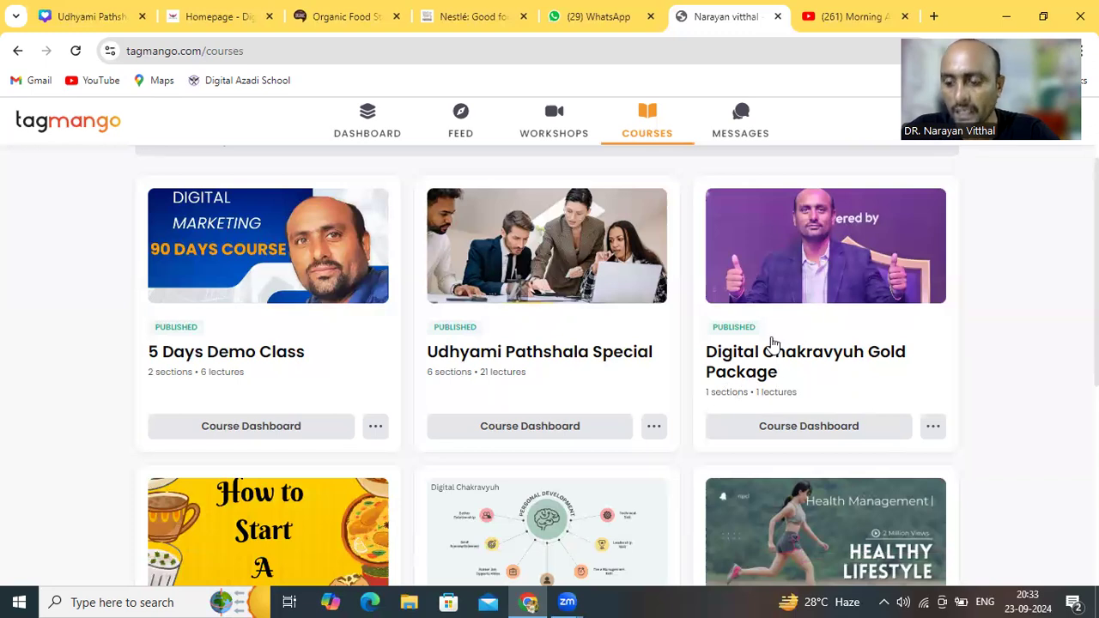
{"action": "scroll", "coordinate": [771, 344], "scroll_direction": "down", "scroll_amount": 3}
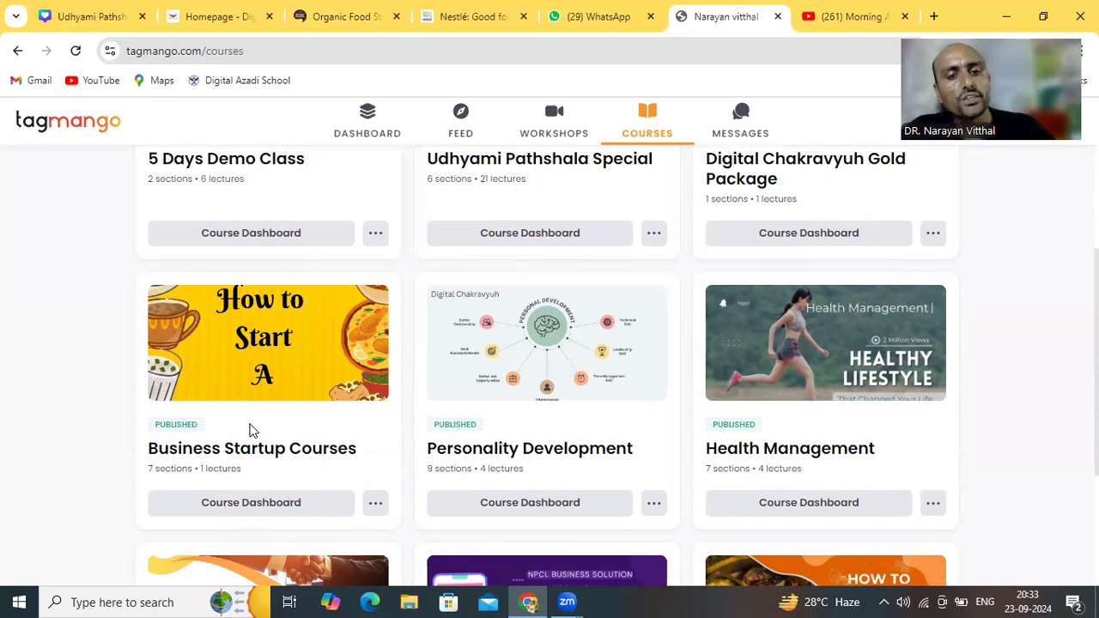
{"action": "scroll", "coordinate": [252, 431], "scroll_direction": "down", "scroll_amount": 1}
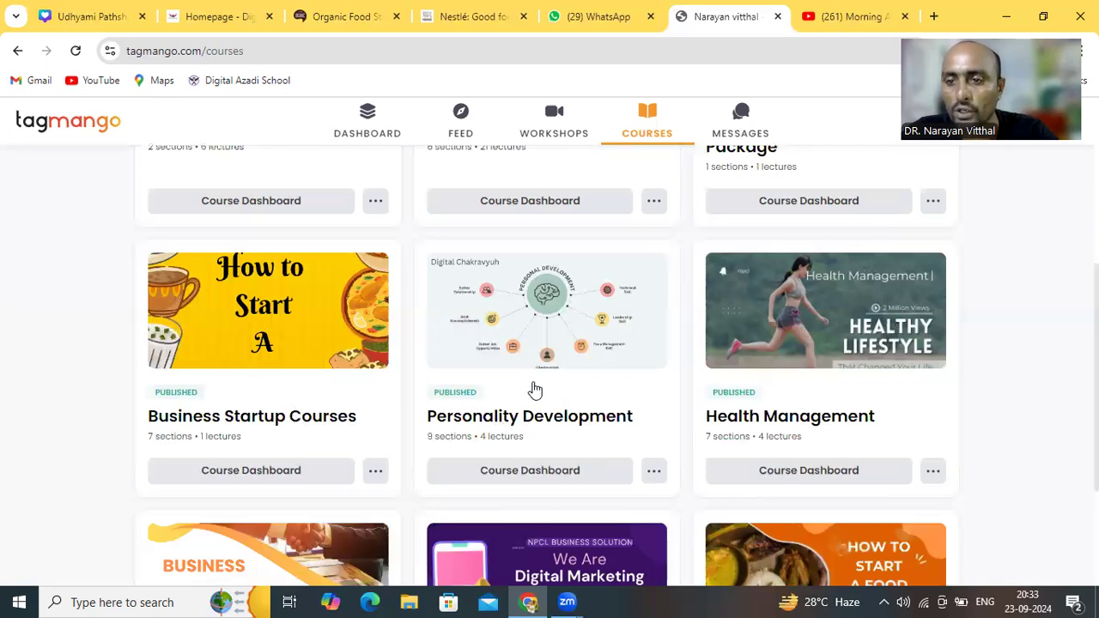
{"action": "scroll", "coordinate": [764, 375], "scroll_direction": "down", "scroll_amount": 2}
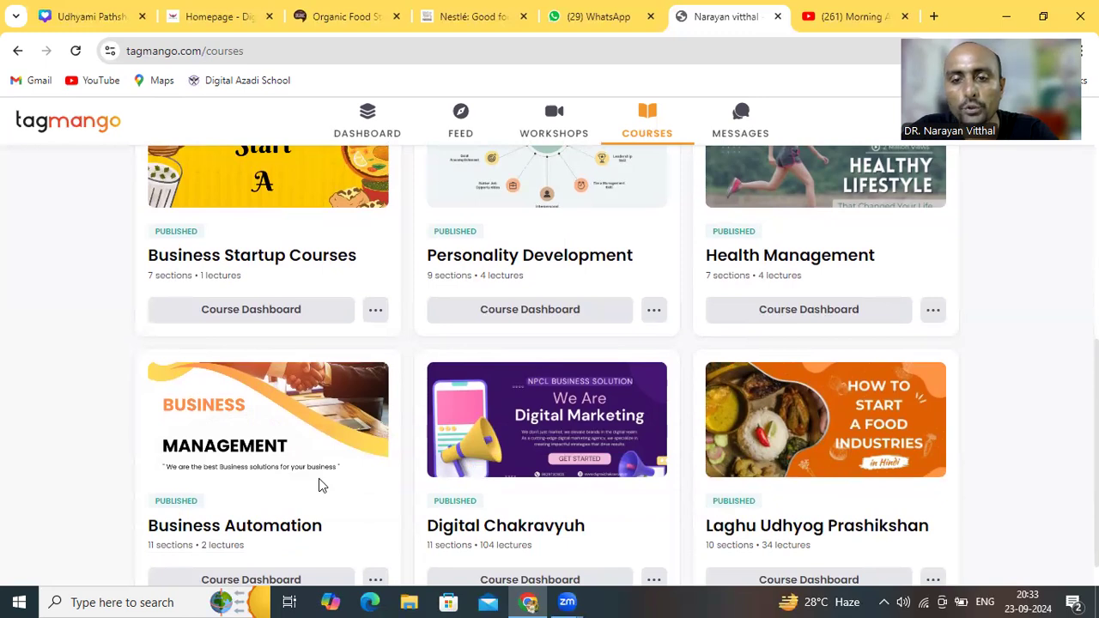
{"action": "scroll", "coordinate": [319, 481], "scroll_direction": "down", "scroll_amount": 1}
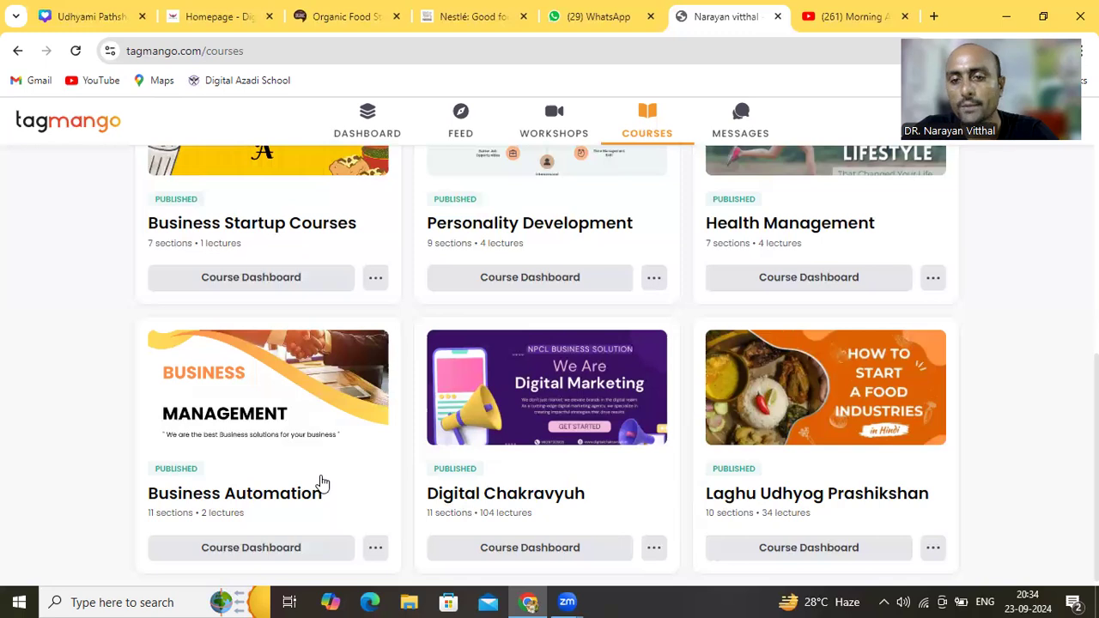
{"action": "left_click", "coordinate": [499, 487]}
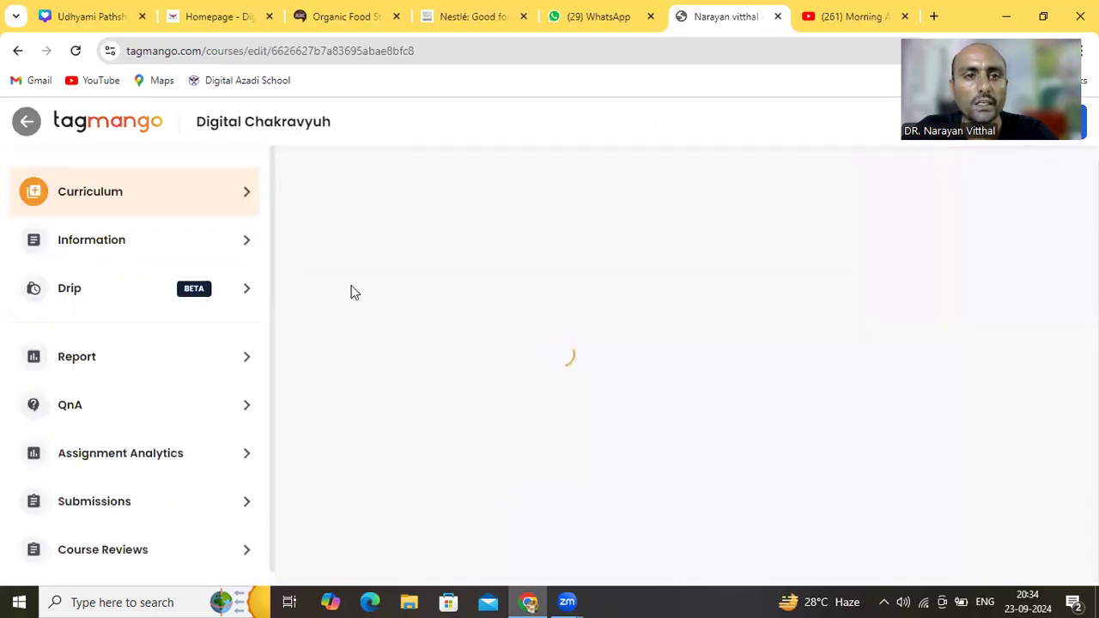
{"action": "left_click", "coordinate": [26, 121]}
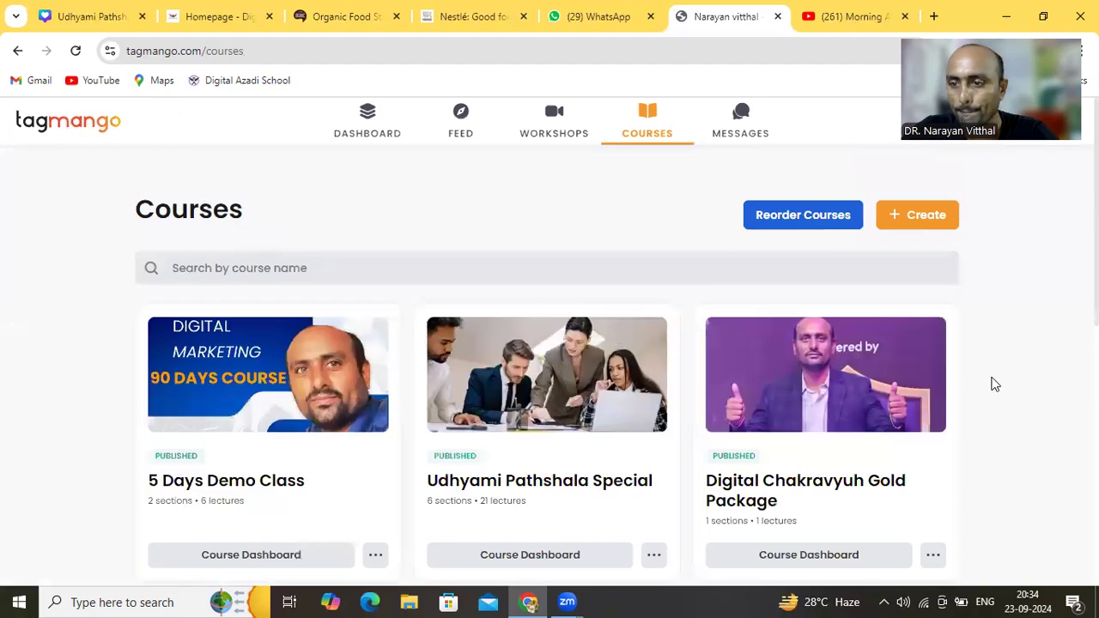
{"action": "scroll", "coordinate": [994, 384], "scroll_direction": "down", "scroll_amount": 3}
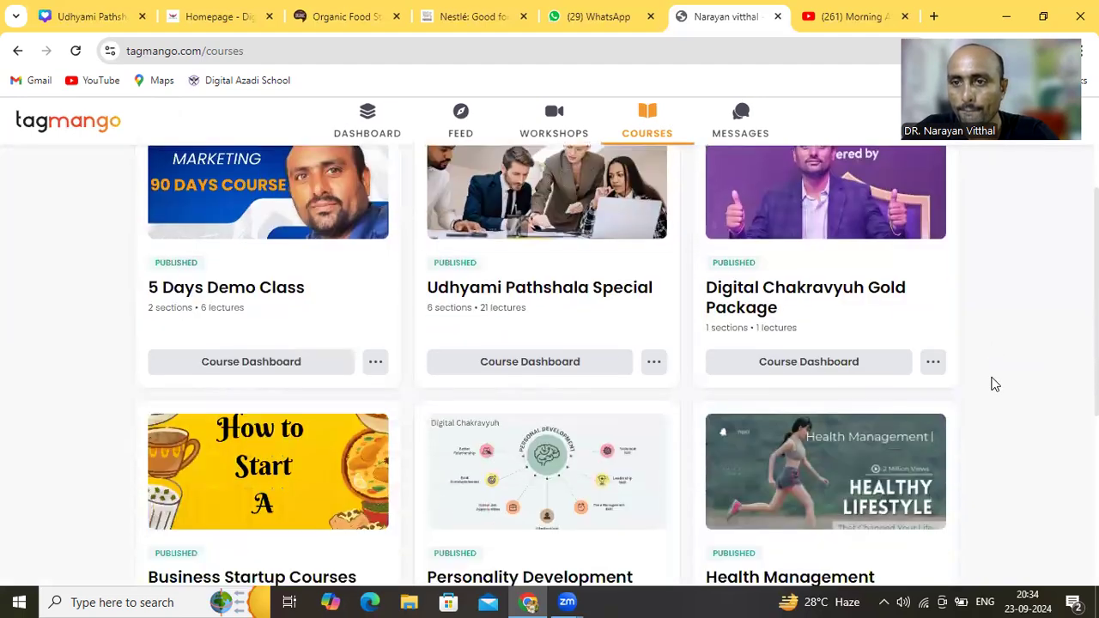
{"action": "scroll", "coordinate": [994, 384], "scroll_direction": "down", "scroll_amount": 1}
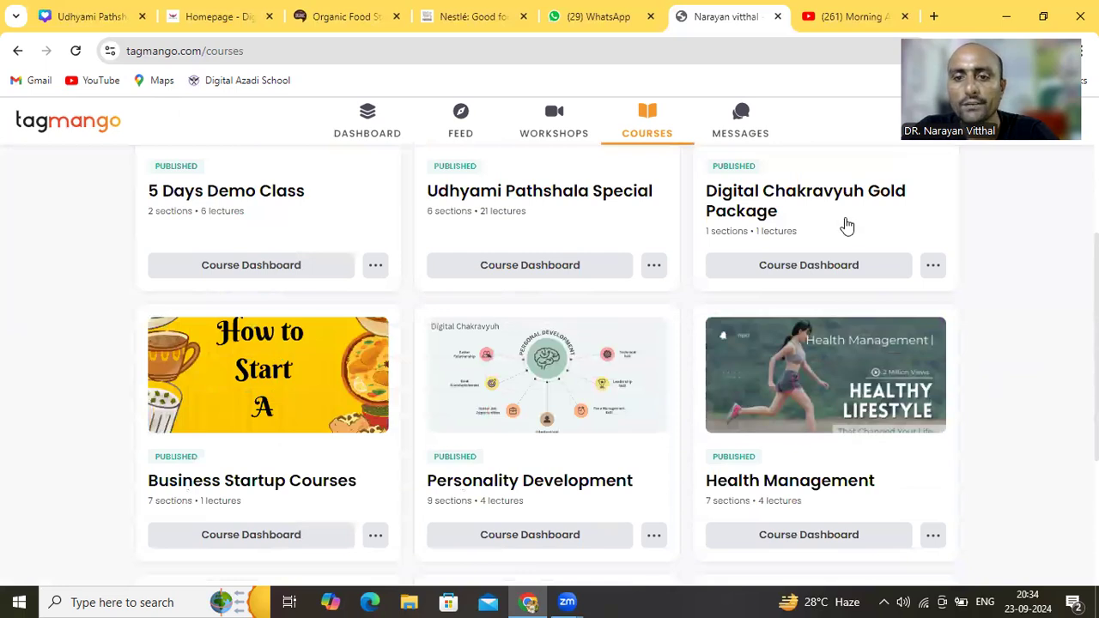
{"action": "scroll", "coordinate": [847, 224], "scroll_direction": "down", "scroll_amount": 3}
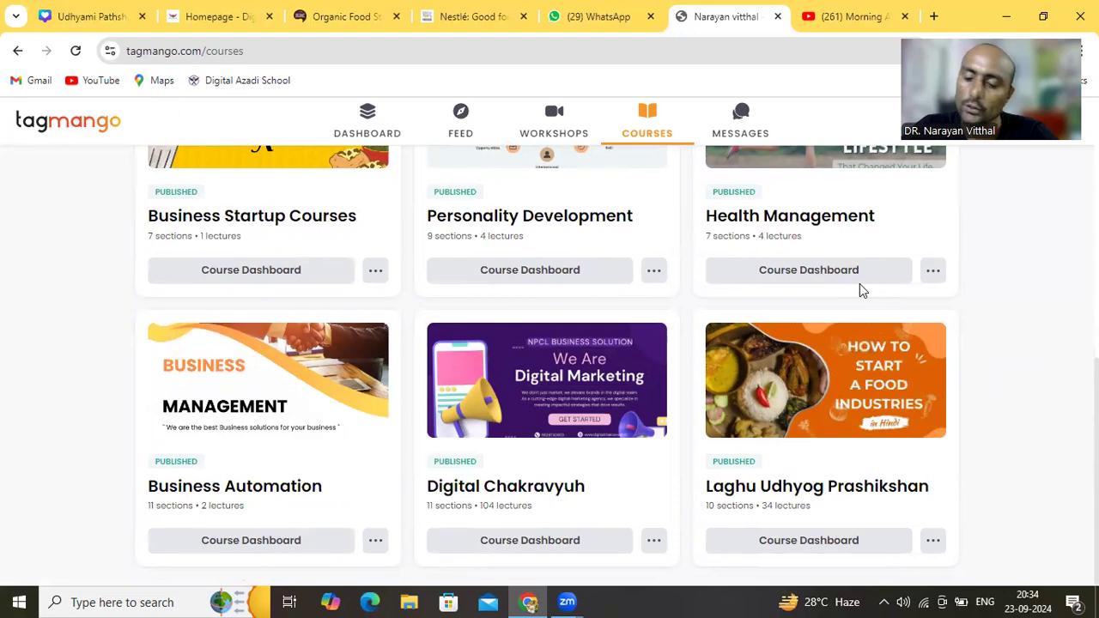
{"action": "scroll", "coordinate": [861, 290], "scroll_direction": "up", "scroll_amount": 2}
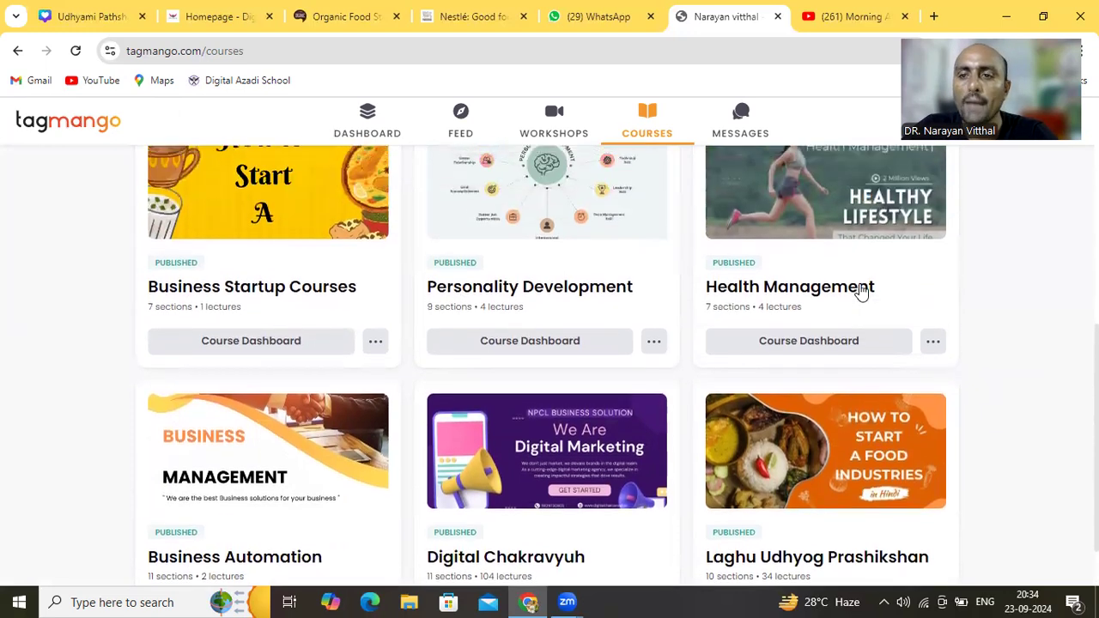
{"action": "scroll", "coordinate": [860, 292], "scroll_direction": "up", "scroll_amount": 4}
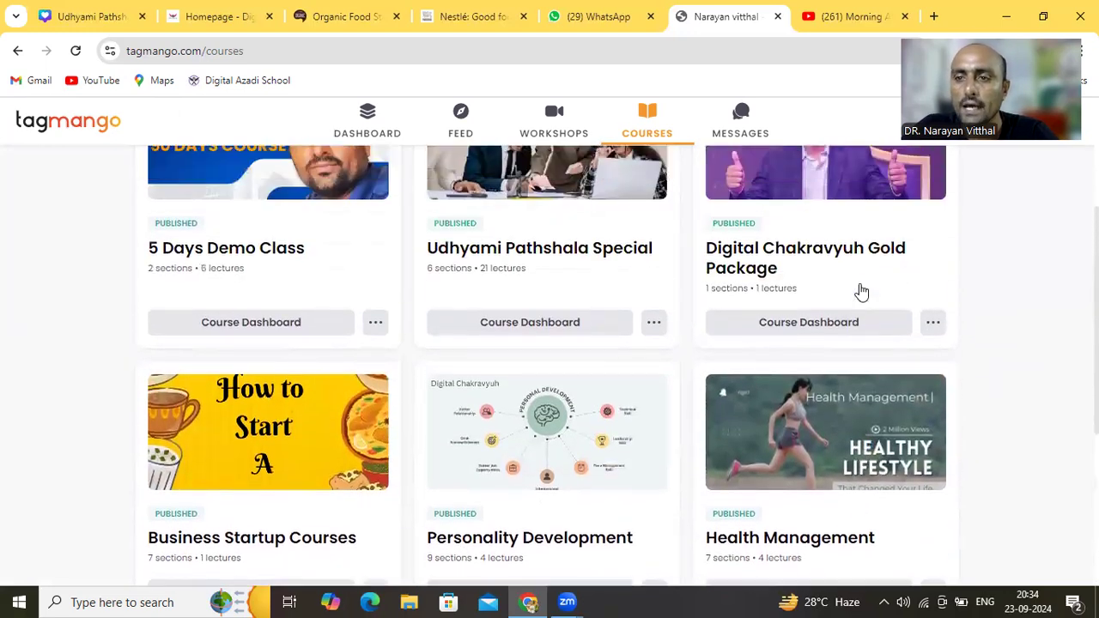
{"action": "scroll", "coordinate": [861, 292], "scroll_direction": "up", "scroll_amount": 1}
{"action": "scroll", "coordinate": [861, 292], "scroll_direction": "down", "scroll_amount": 3}
{"action": "scroll", "coordinate": [861, 292], "scroll_direction": "down", "scroll_amount": 2}
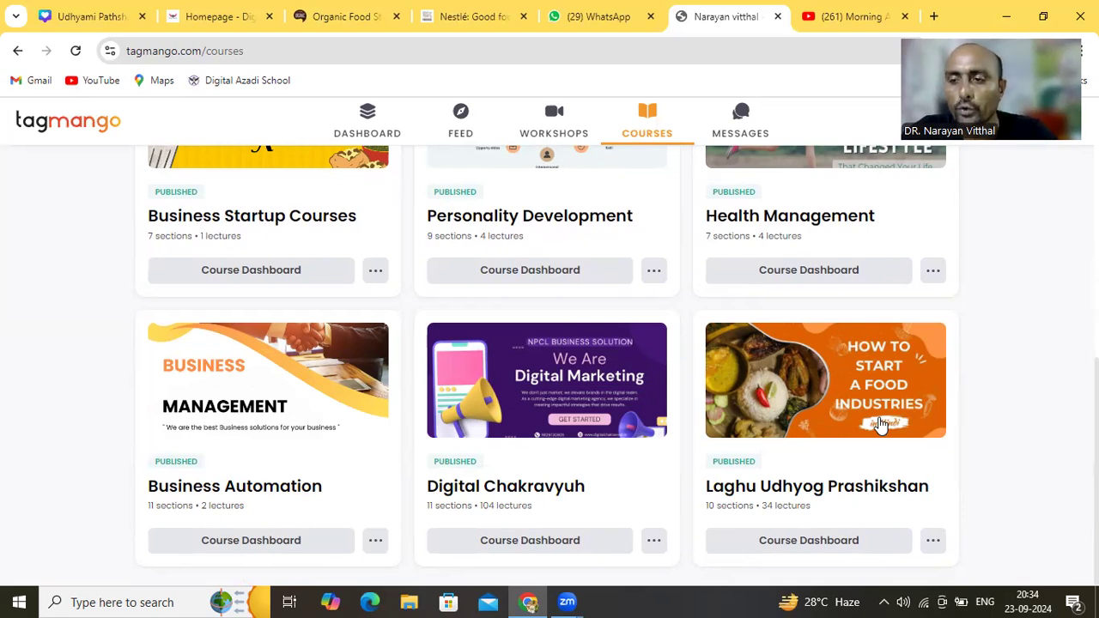
{"action": "scroll", "coordinate": [1010, 323], "scroll_direction": "up", "scroll_amount": 3}
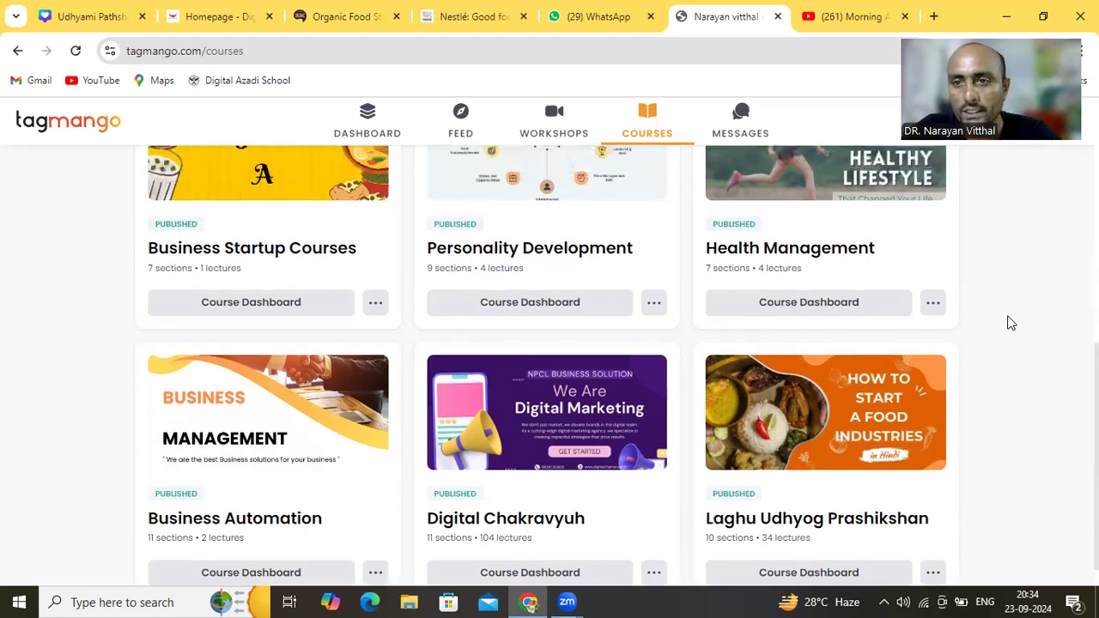
{"action": "scroll", "coordinate": [1010, 323], "scroll_direction": "up", "scroll_amount": 5}
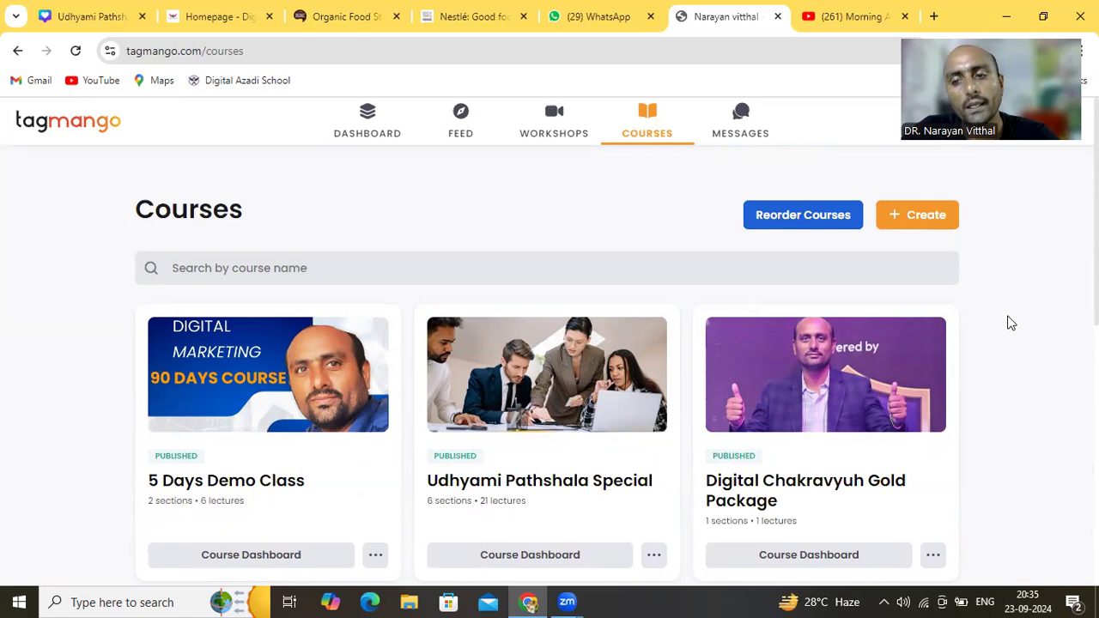
{"action": "scroll", "coordinate": [1010, 323], "scroll_direction": "down", "scroll_amount": 6}
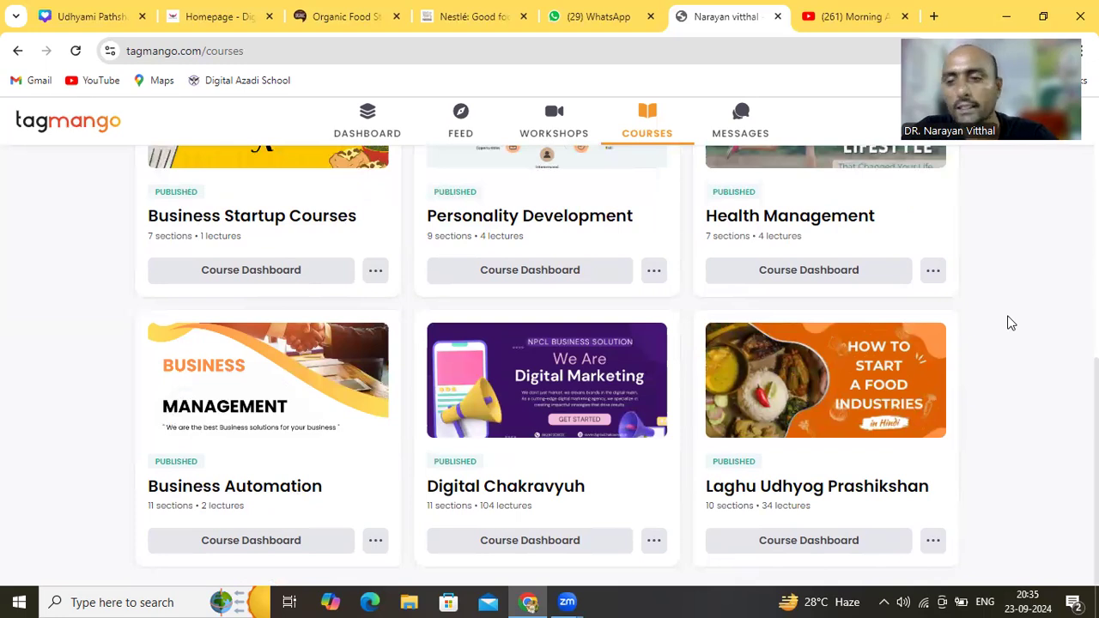
{"action": "scroll", "coordinate": [1010, 323], "scroll_direction": "up", "scroll_amount": 1}
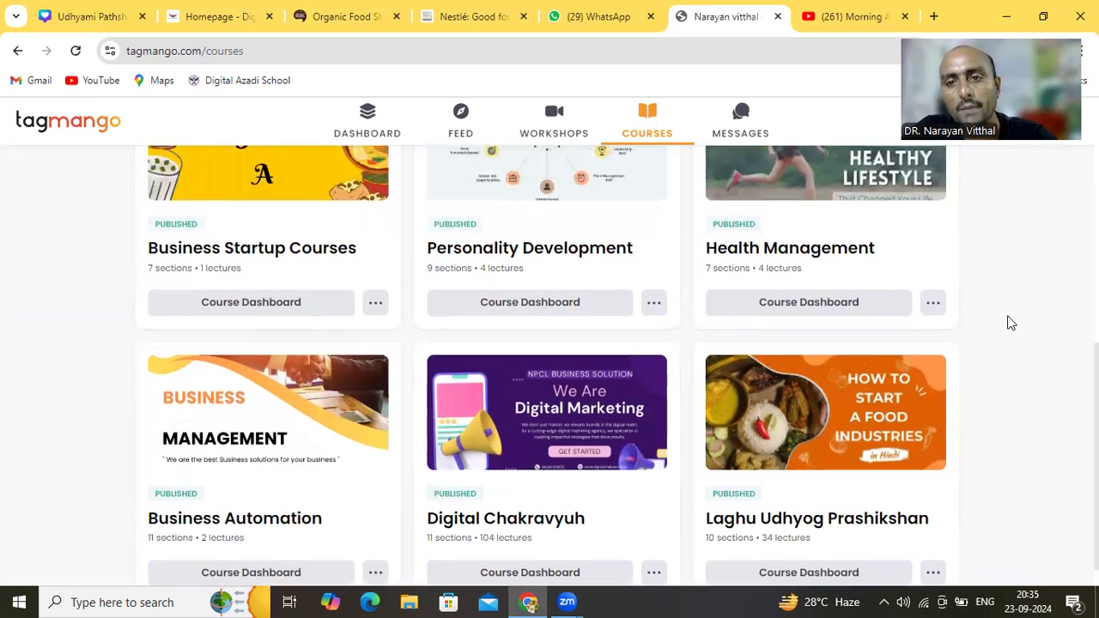
{"action": "scroll", "coordinate": [1010, 323], "scroll_direction": "up", "scroll_amount": 5}
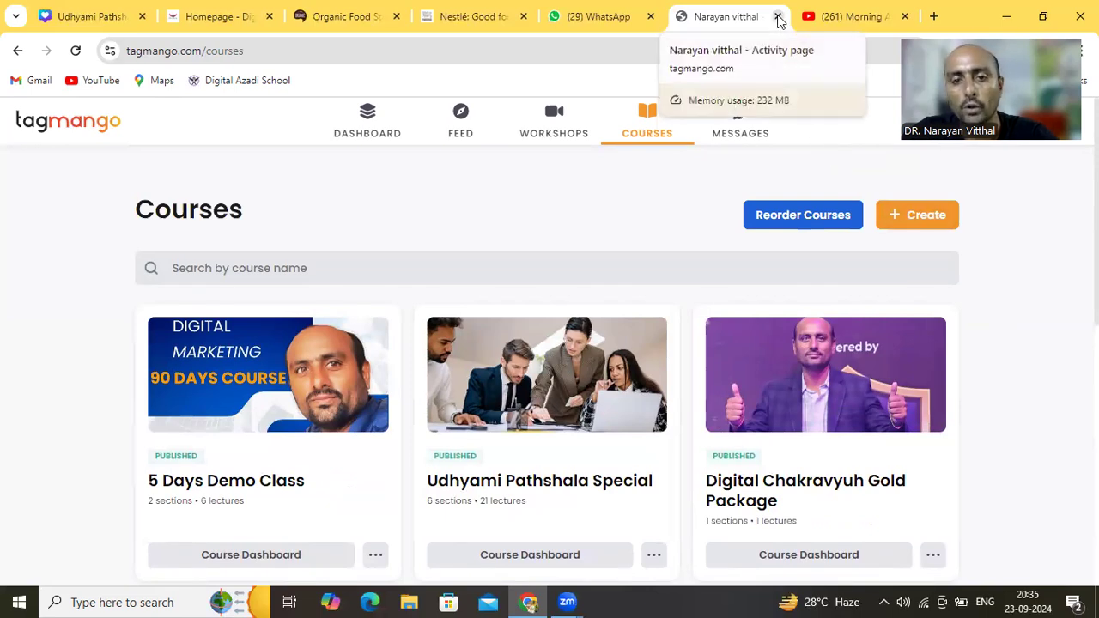
Close the TagMango tab and switch to the Nestlé India homepage at nestle.in
{"action": "left_click", "coordinate": [778, 16]}
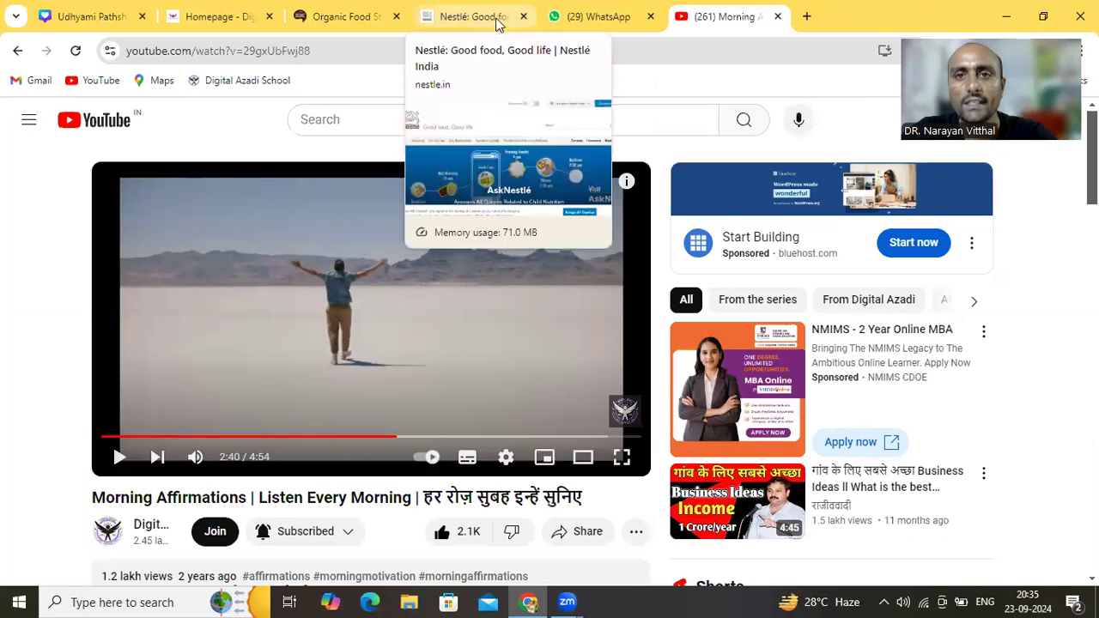
{"action": "left_click", "coordinate": [496, 23]}
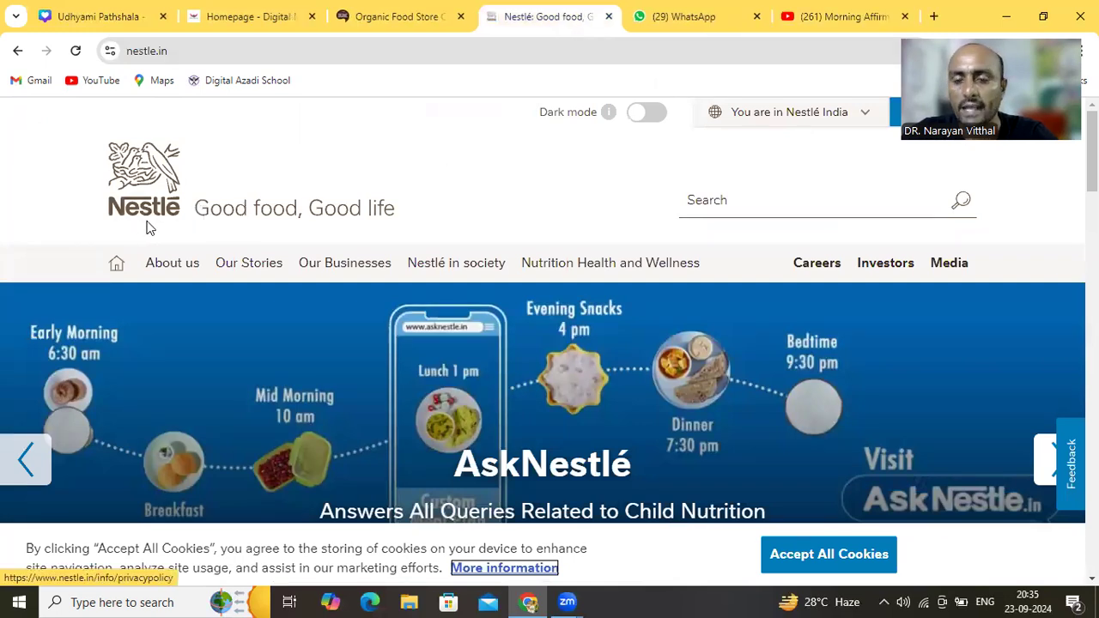
{"action": "left_click", "coordinate": [331, 171]}
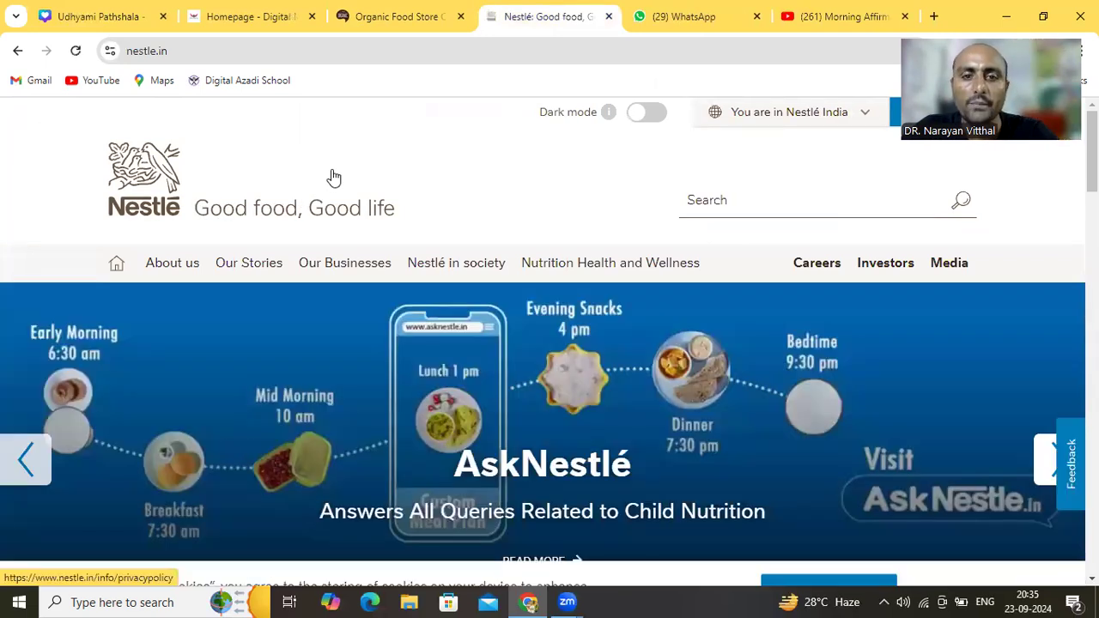
{"action": "scroll", "coordinate": [334, 177], "scroll_direction": "down", "scroll_amount": 5}
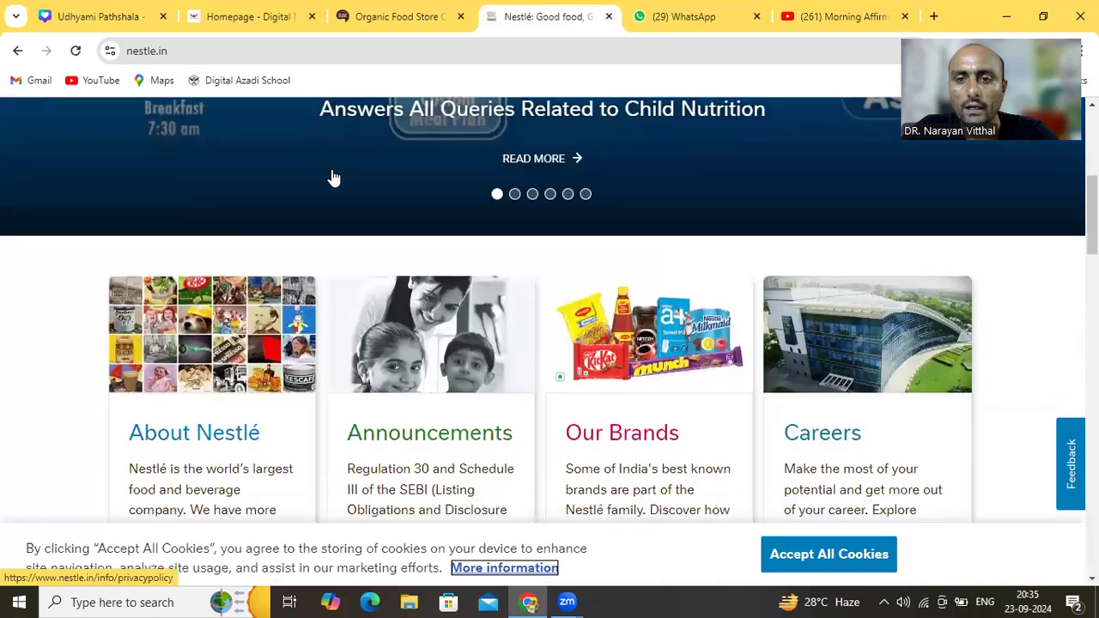
{"action": "scroll", "coordinate": [333, 178], "scroll_direction": "down", "scroll_amount": 1}
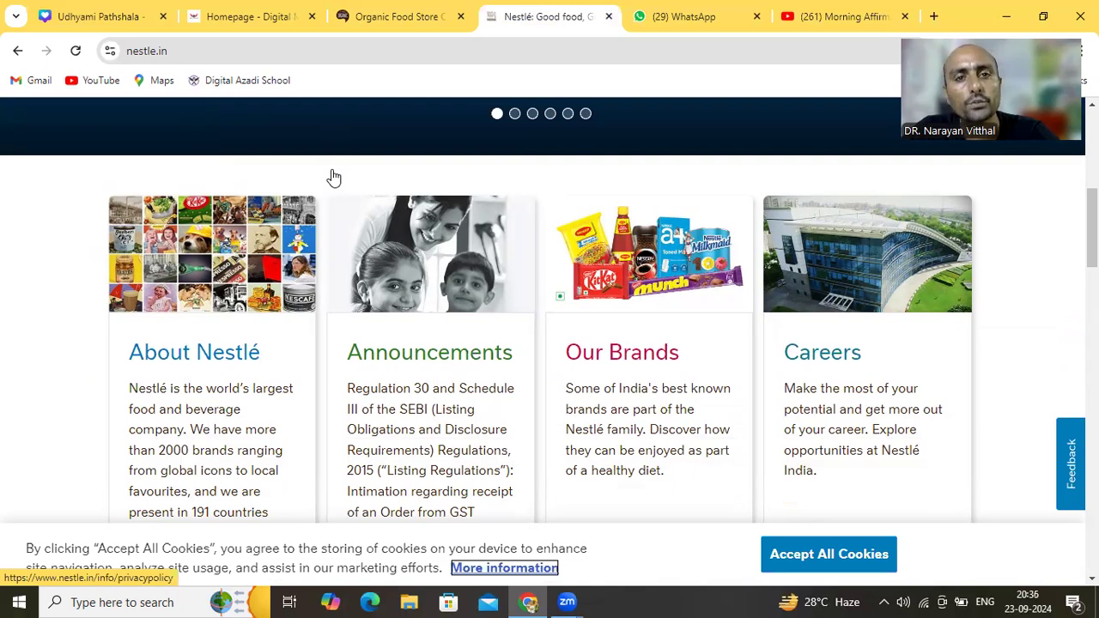
{"action": "scroll", "coordinate": [334, 177], "scroll_direction": "down", "scroll_amount": 3}
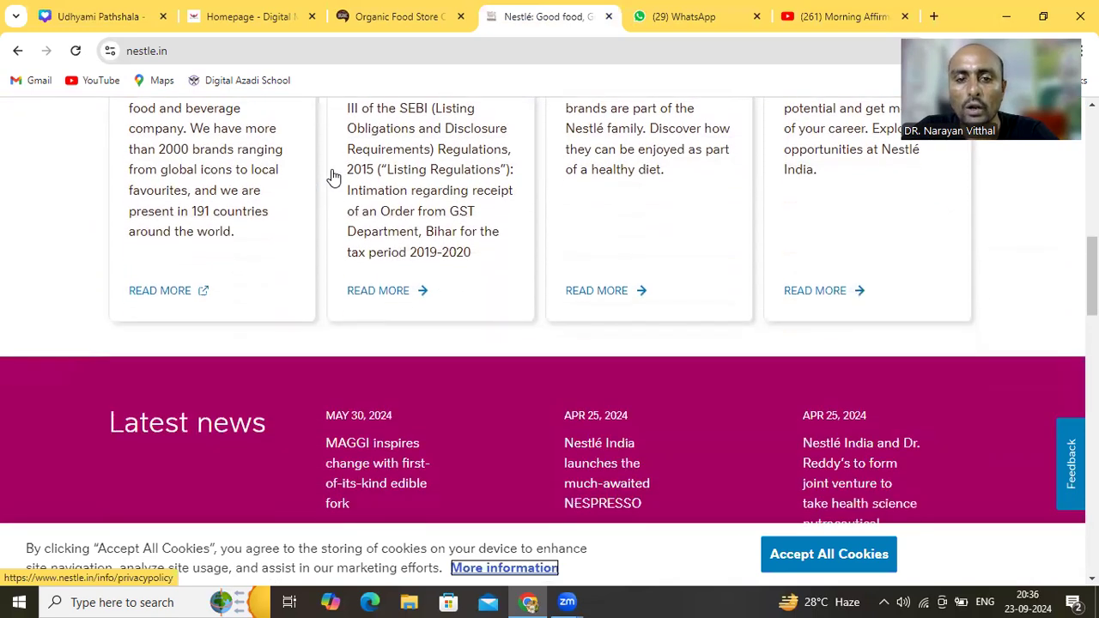
{"action": "scroll", "coordinate": [334, 177], "scroll_direction": "down", "scroll_amount": 8}
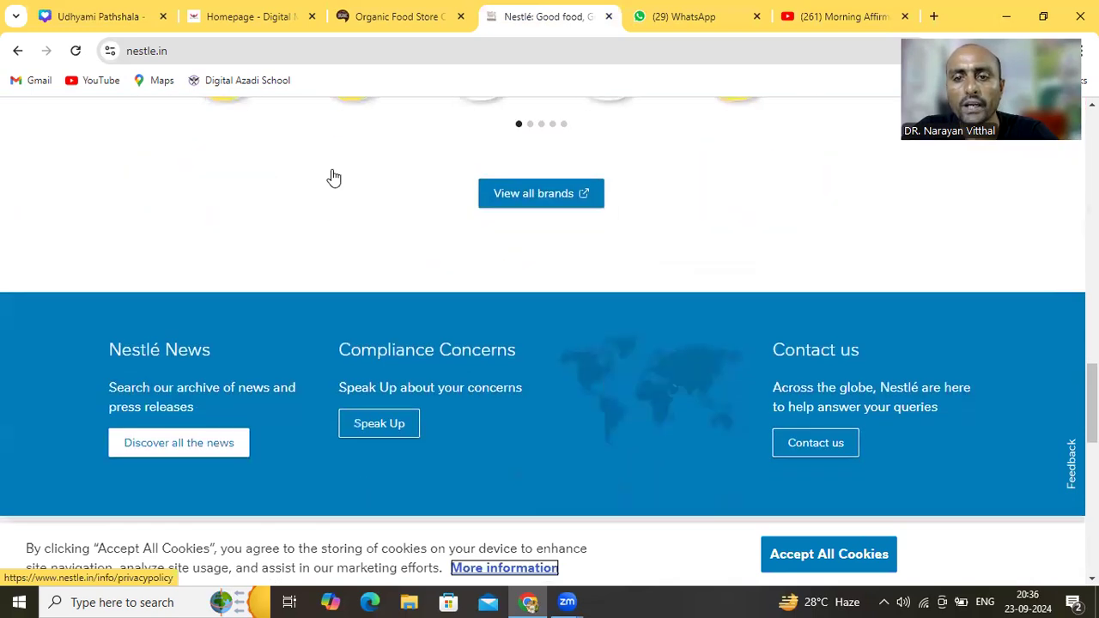
{"action": "scroll", "coordinate": [334, 177], "scroll_direction": "down", "scroll_amount": 1}
{"action": "scroll", "coordinate": [334, 177], "scroll_direction": "up", "scroll_amount": 1}
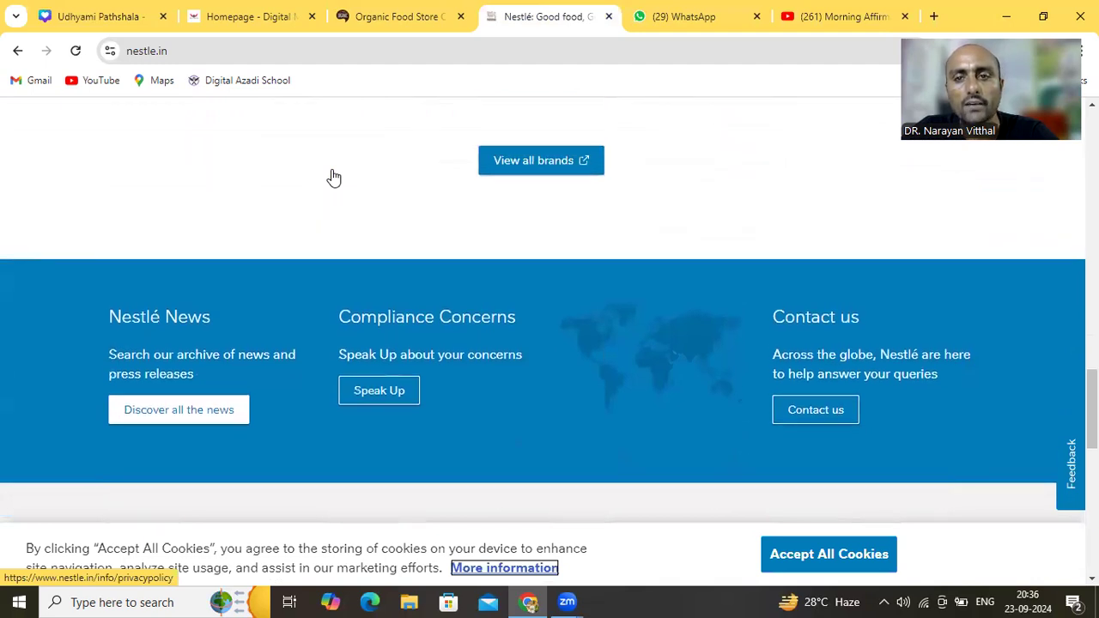
{"action": "scroll", "coordinate": [334, 177], "scroll_direction": "up", "scroll_amount": 3}
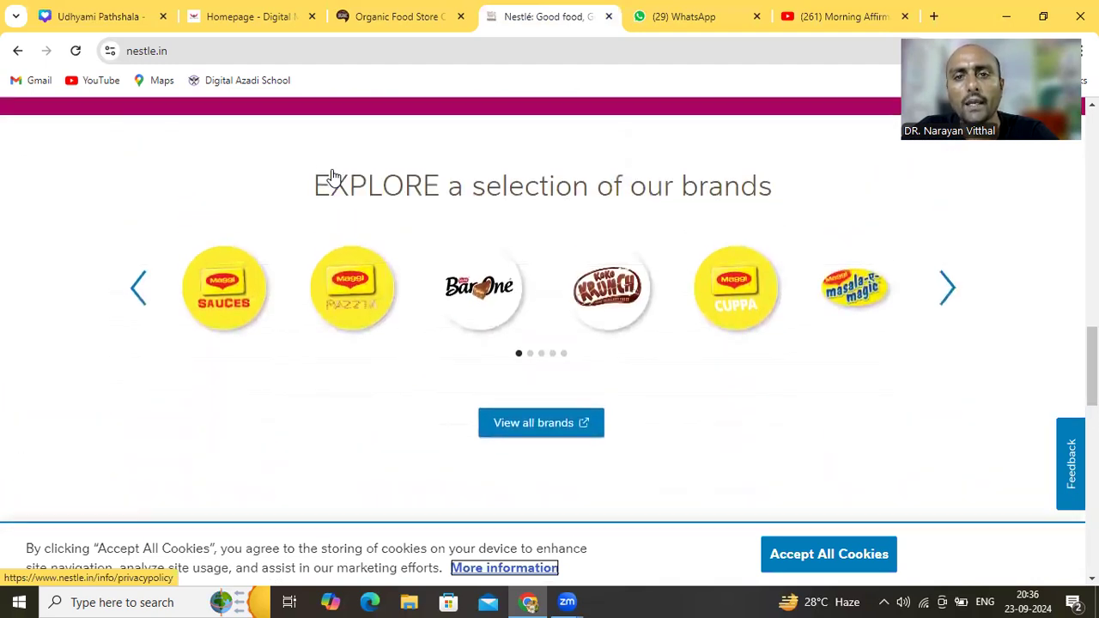
{"action": "scroll", "coordinate": [334, 177], "scroll_direction": "up", "scroll_amount": 1}
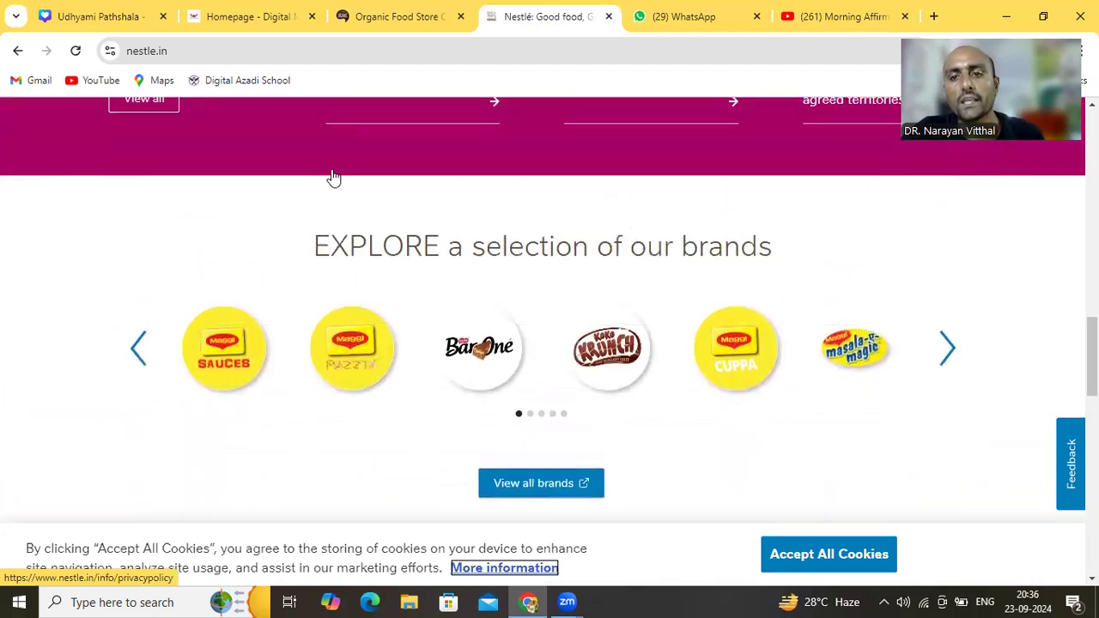
{"action": "scroll", "coordinate": [334, 177], "scroll_direction": "up", "scroll_amount": 4}
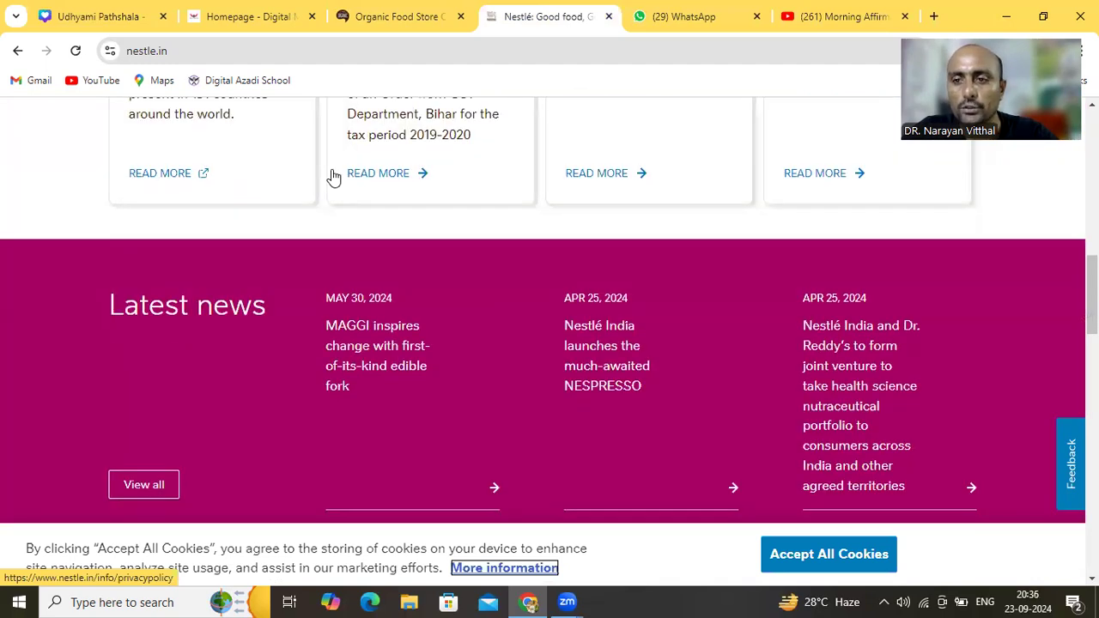
{"action": "scroll", "coordinate": [334, 177], "scroll_direction": "up", "scroll_amount": 4}
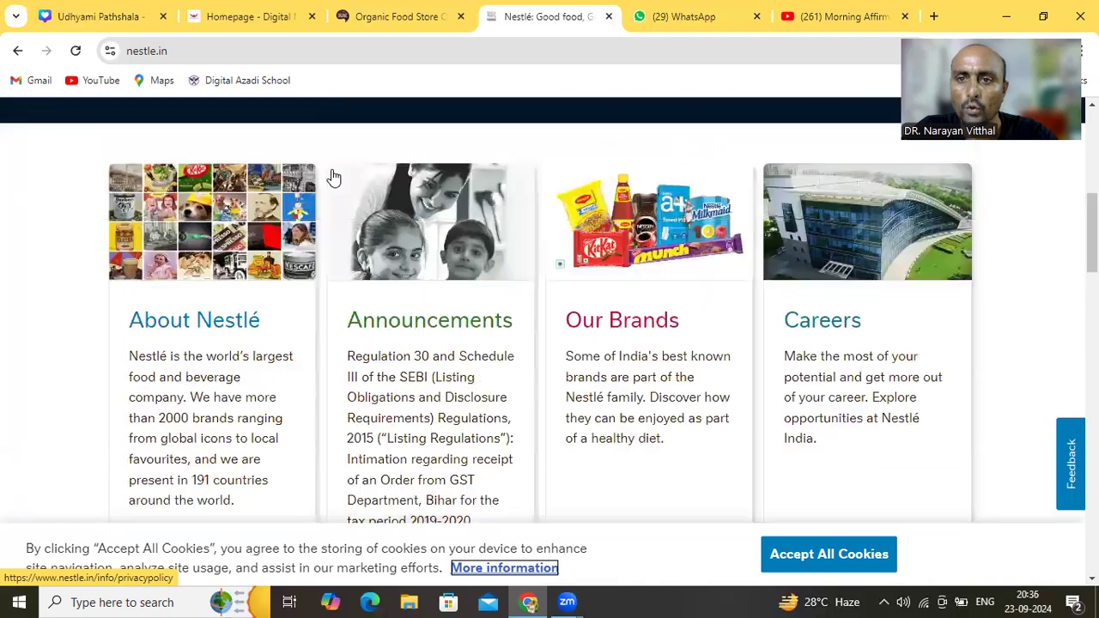
{"action": "scroll", "coordinate": [334, 177], "scroll_direction": "up", "scroll_amount": 3}
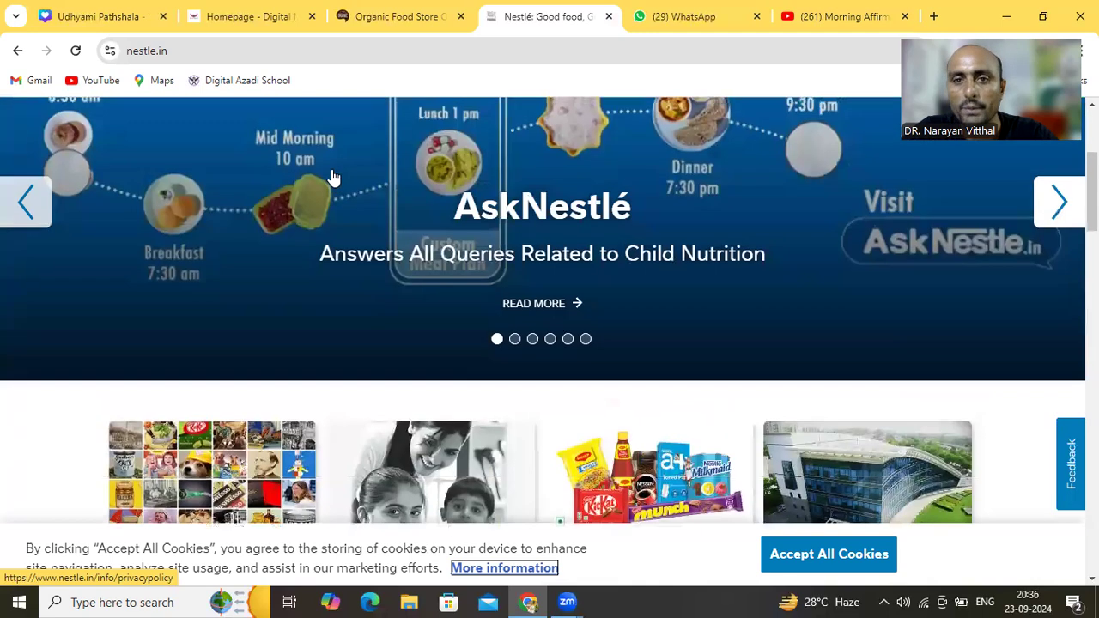
{"action": "scroll", "coordinate": [334, 177], "scroll_direction": "up", "scroll_amount": 3}
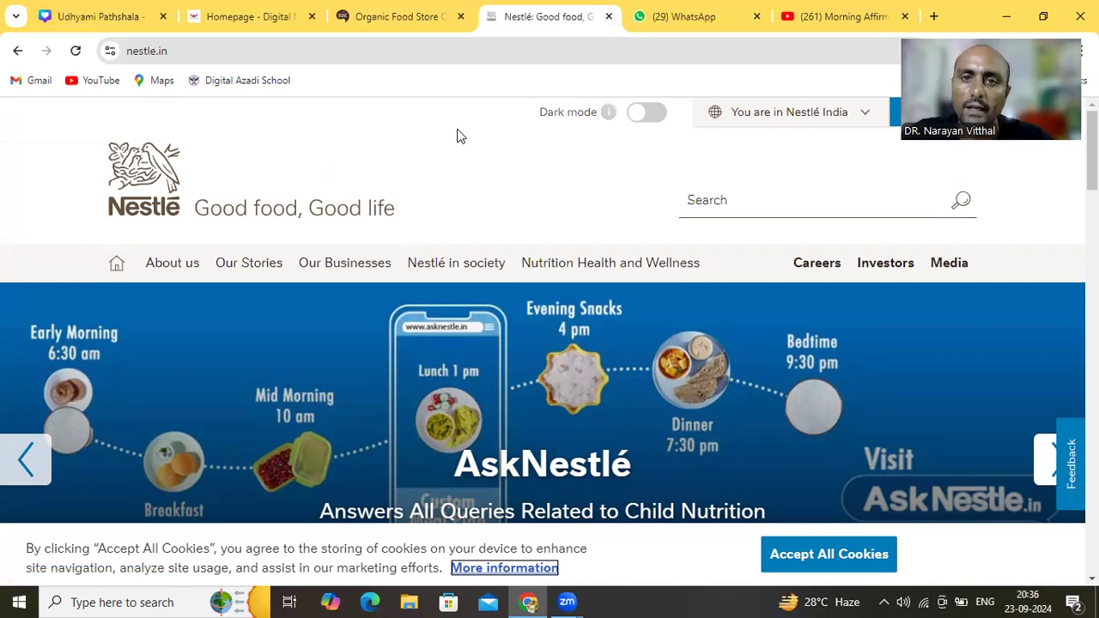
Close the Nestlé India tab, leaving WhatsApp Web's chat list showing
{"action": "left_click", "coordinate": [609, 16]}
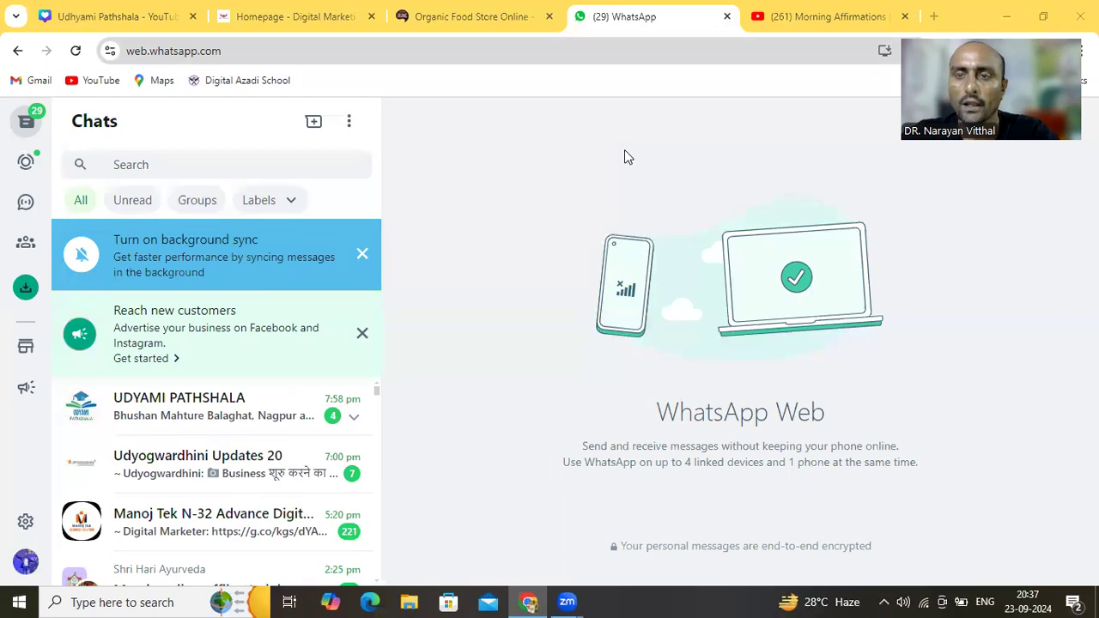
Close the WhatsApp, Morning Affirmations and organic food store tabs, then switch to the Udhyami Pathshala design
{"action": "left_click", "coordinate": [726, 17]}
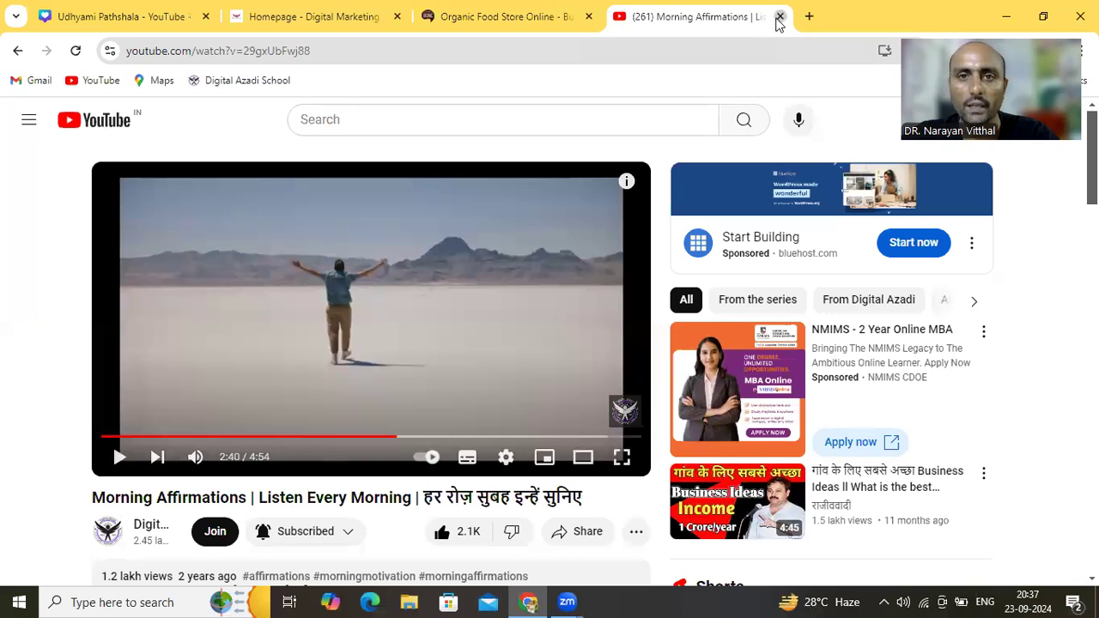
{"action": "left_click", "coordinate": [775, 18]}
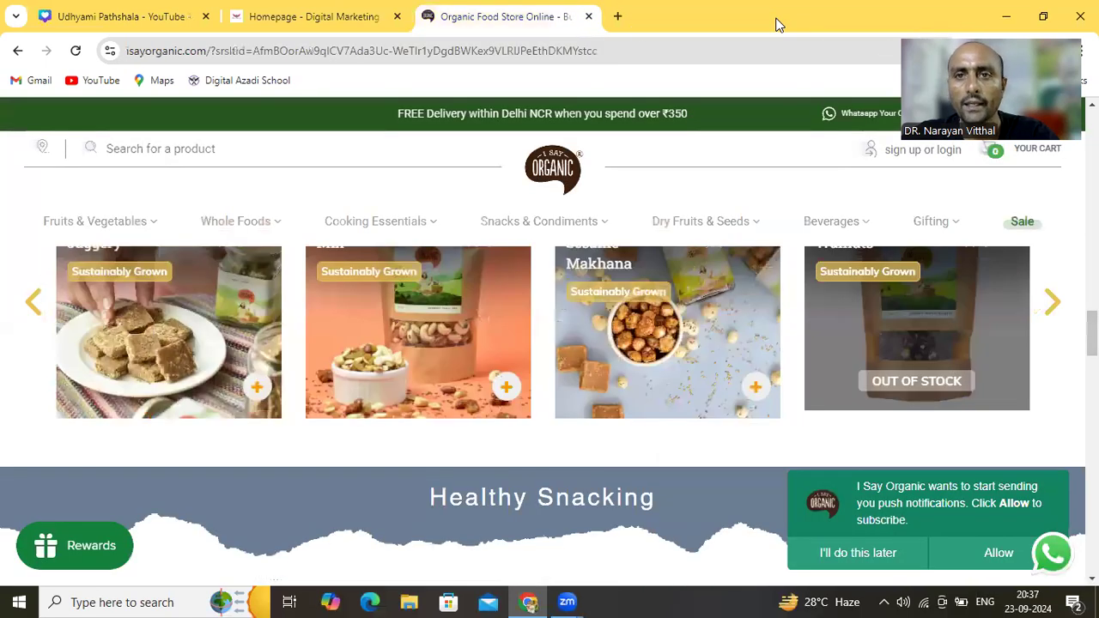
{"action": "left_click", "coordinate": [588, 17]}
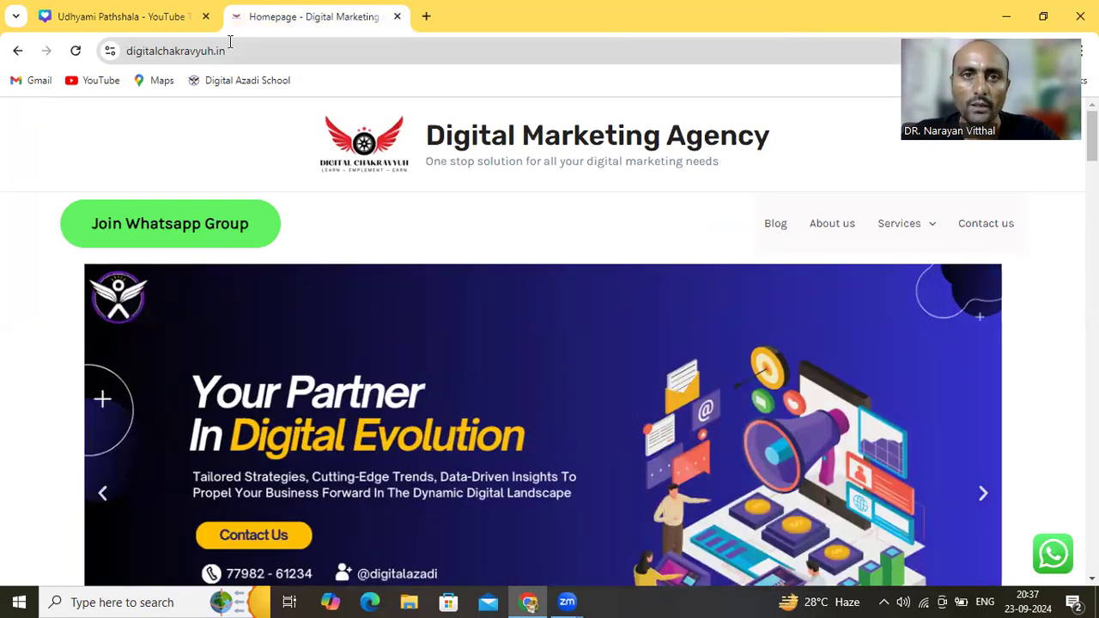
{"action": "left_click", "coordinate": [163, 24]}
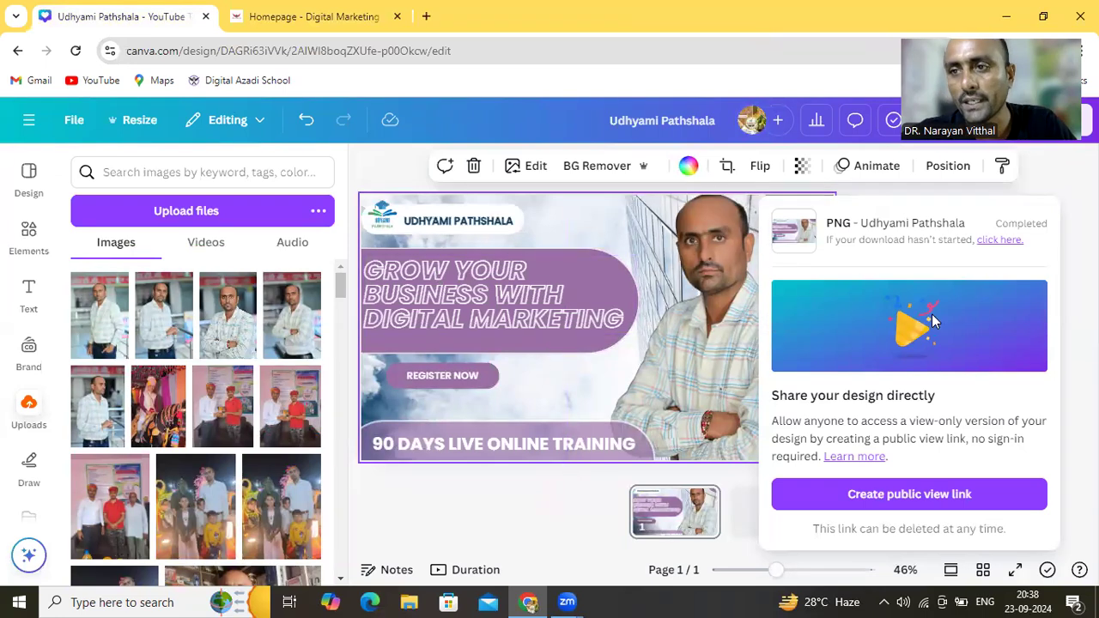
Dismiss the share panel, browse Elements, and open the File menu for Udhyami Pathshala
{"action": "left_click", "coordinate": [1061, 193]}
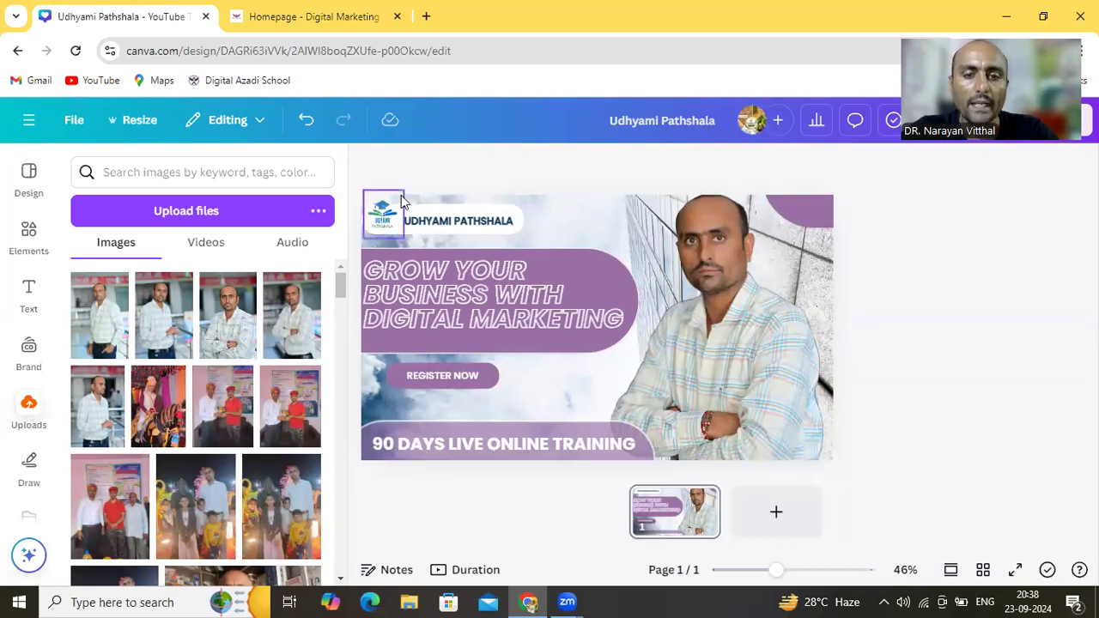
{"action": "left_click", "coordinate": [340, 581]}
{"action": "left_click_drag", "start_coordinate": [339, 581], "coordinate": [340, 583]}
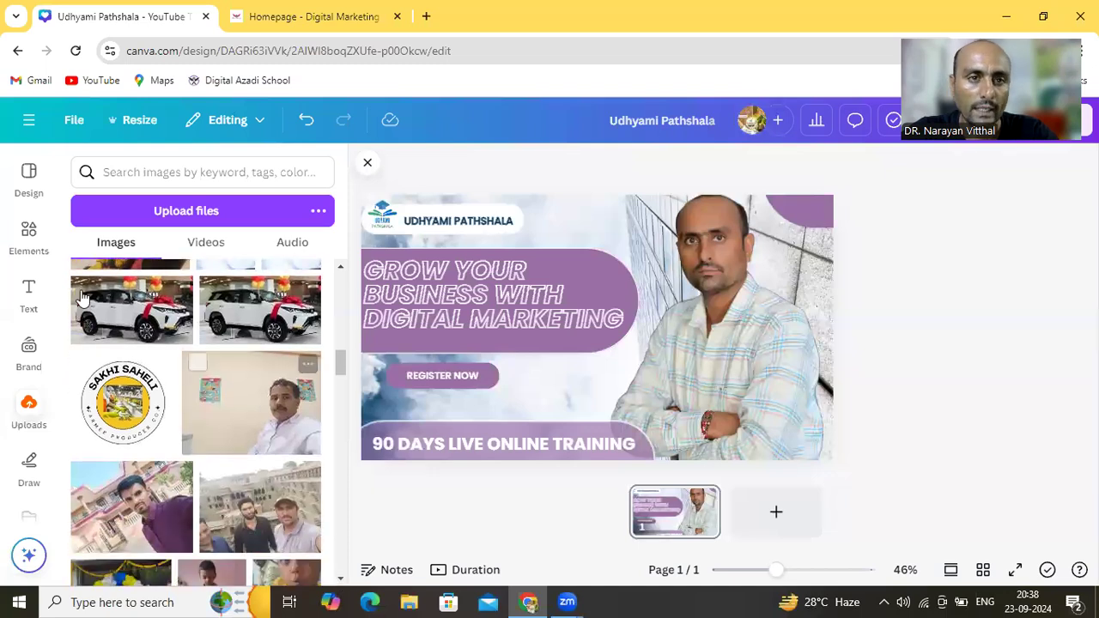
{"action": "left_click", "coordinate": [37, 248]}
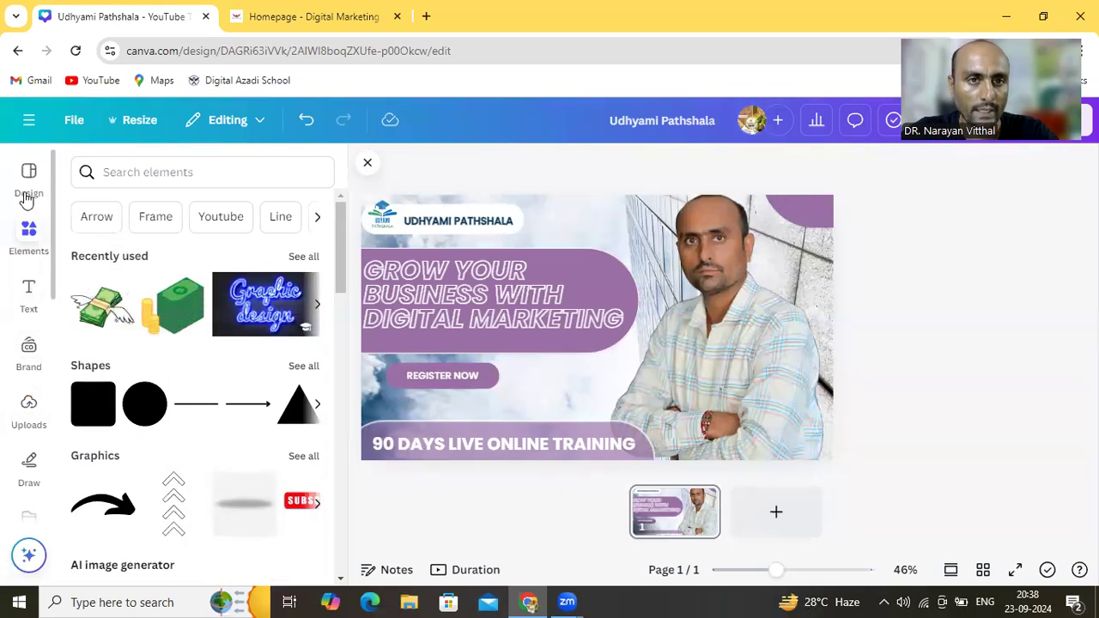
{"action": "left_click", "coordinate": [75, 123]}
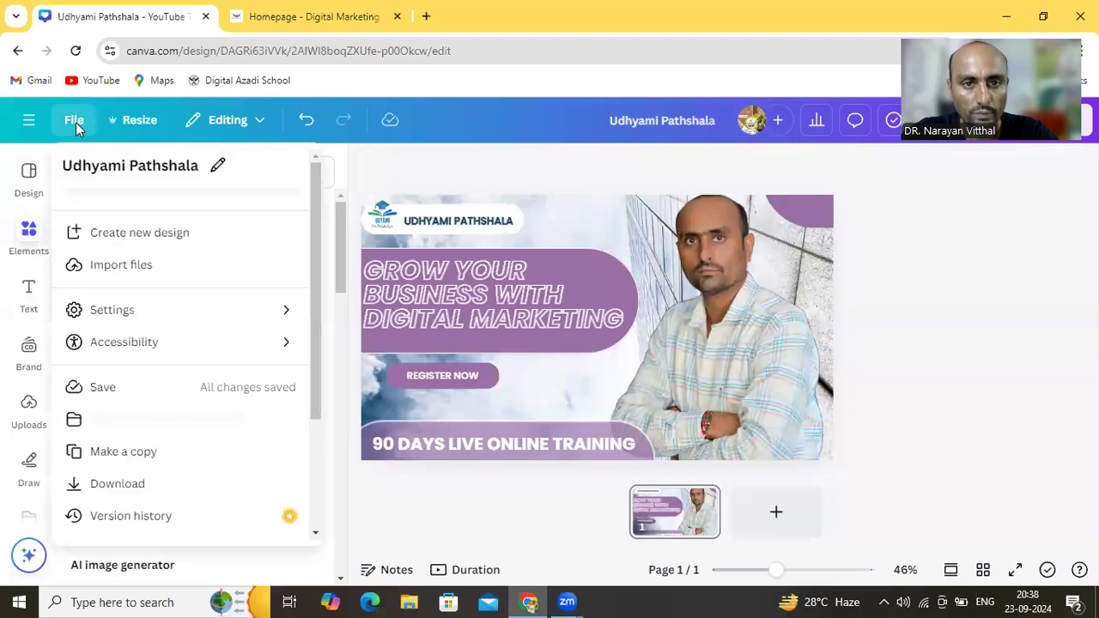
Create a new 500 × 500 px Logo design from a 'logo' search and continue in the browser
{"action": "left_click", "coordinate": [144, 249]}
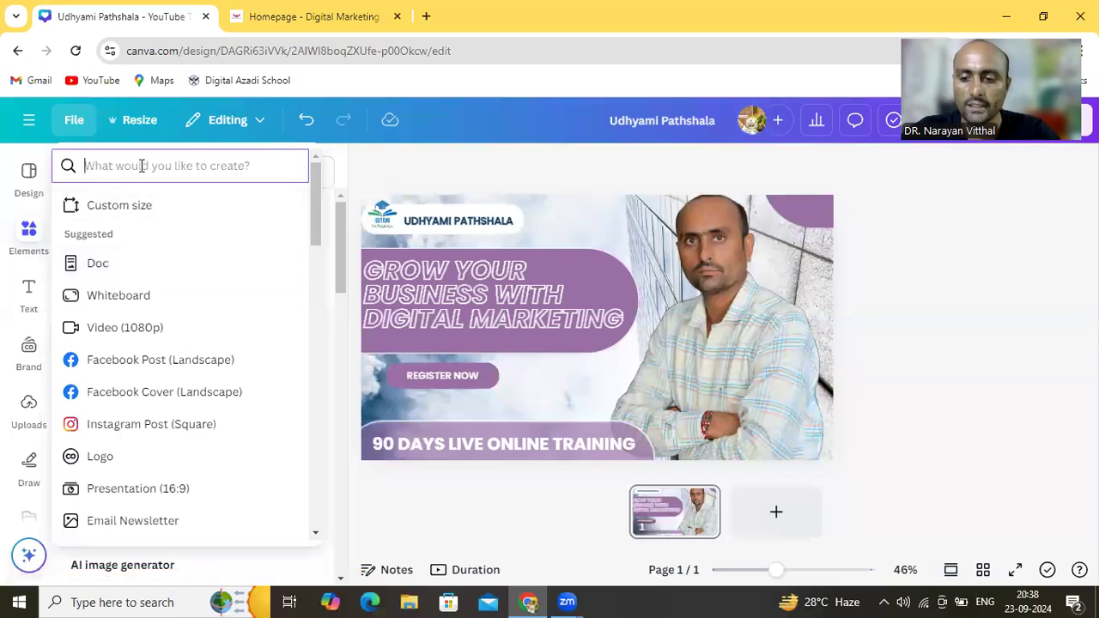
{"action": "type", "text": "lo"}
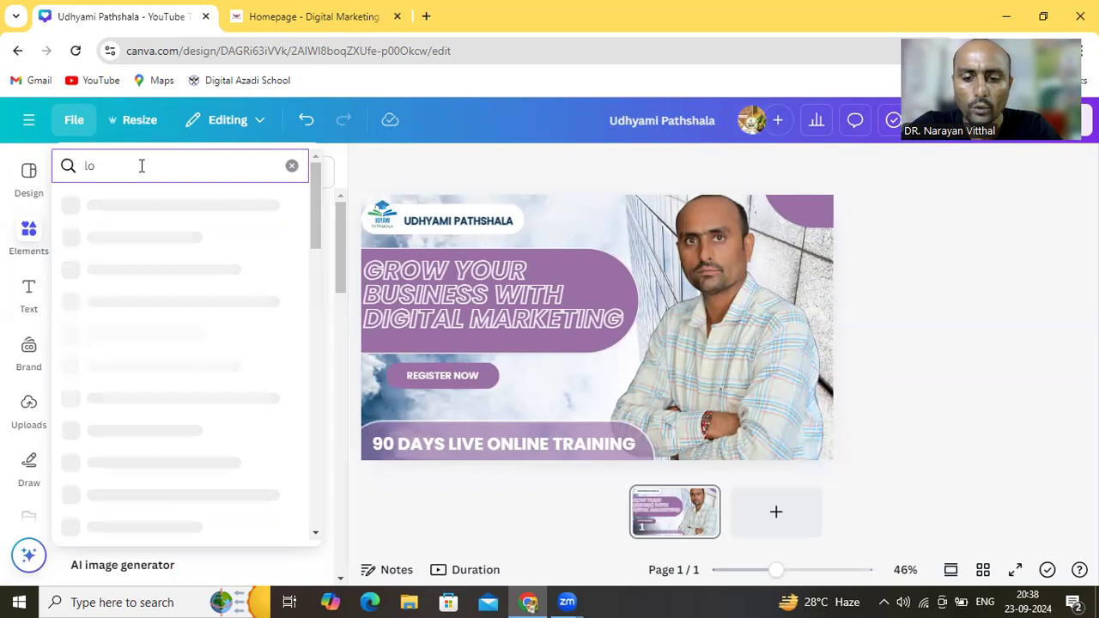
{"action": "type", "text": "go"}
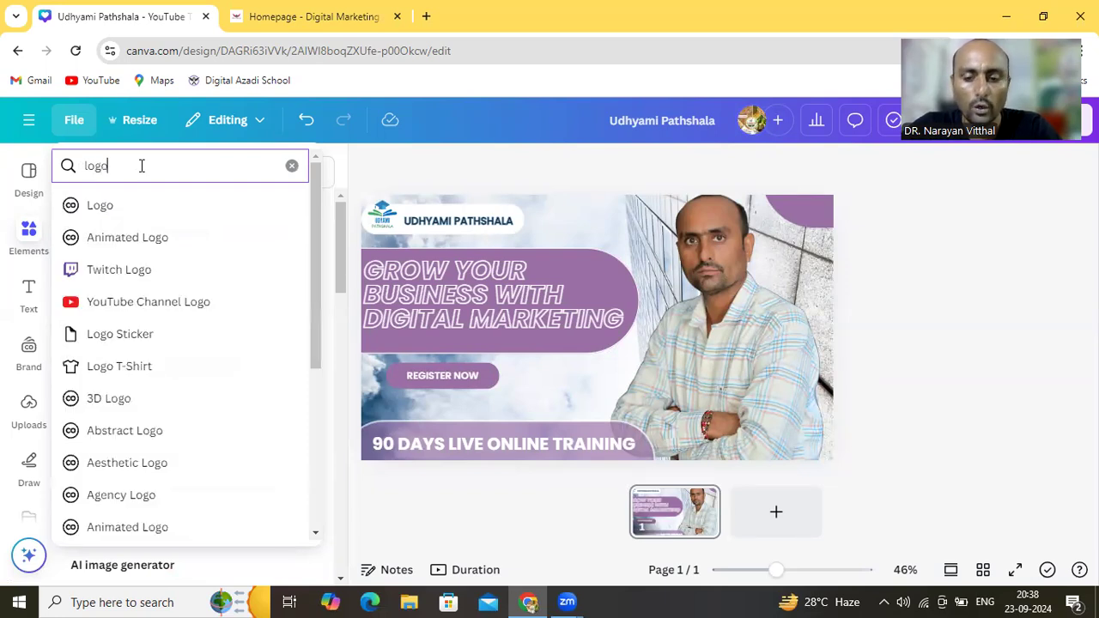
{"action": "left_click", "coordinate": [105, 211]}
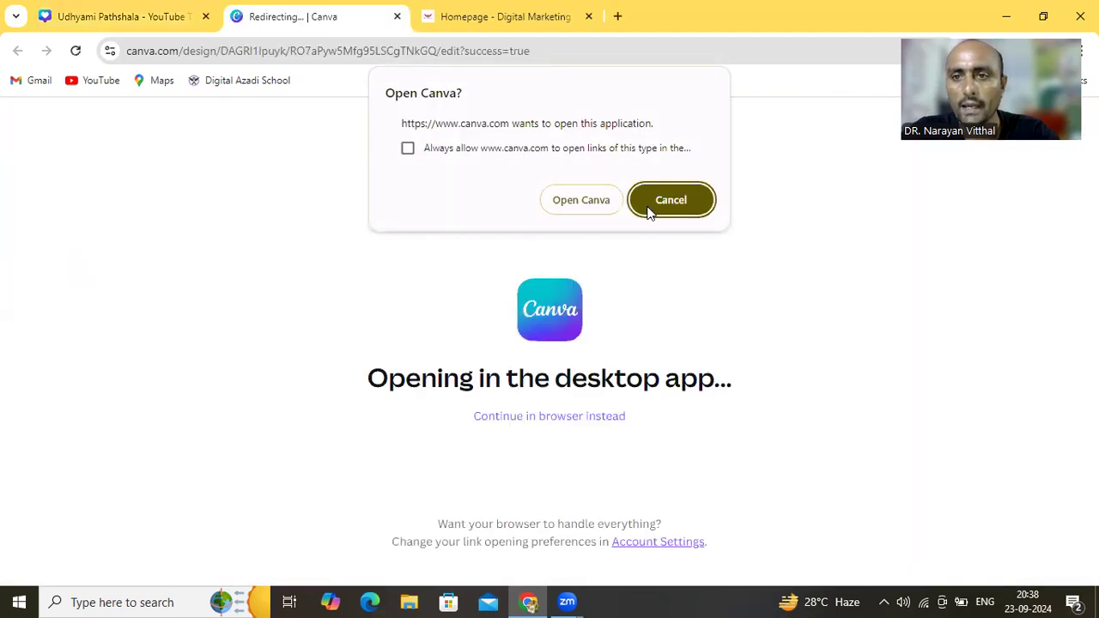
{"action": "left_click", "coordinate": [652, 204]}
{"action": "left_click", "coordinate": [565, 421]}
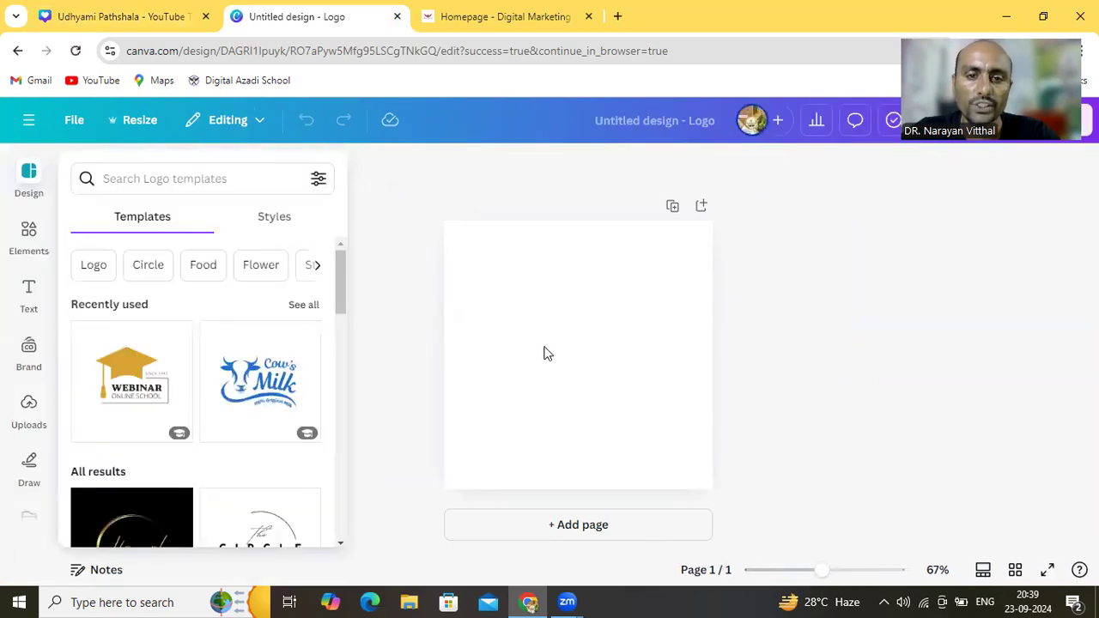
{"action": "left_click", "coordinate": [341, 544]}
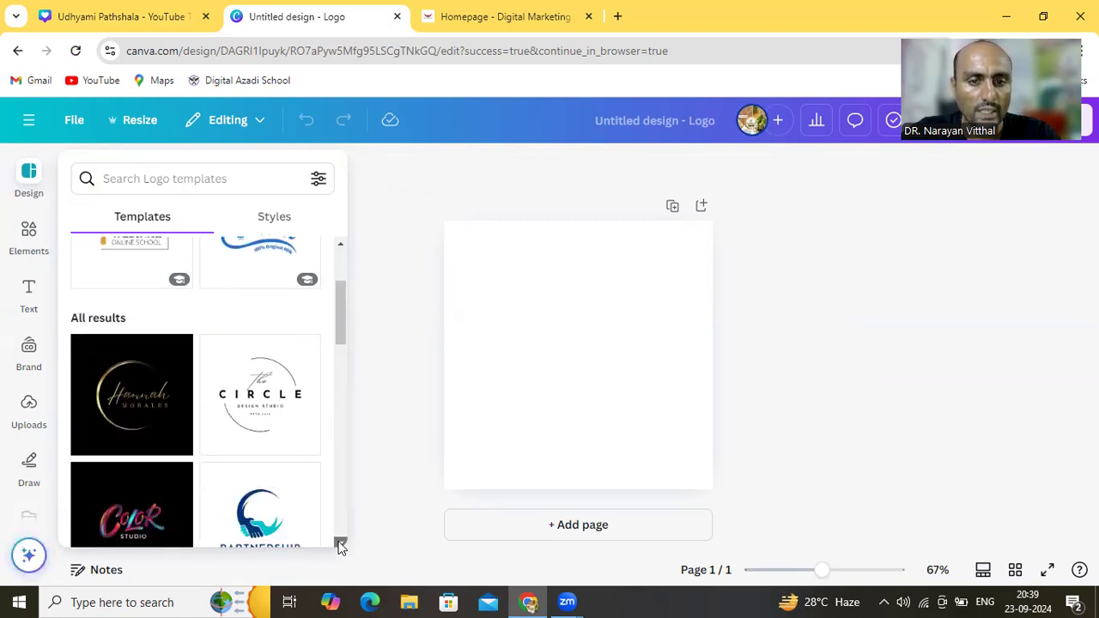
{"action": "left_click", "coordinate": [340, 544]}
{"action": "left_click", "coordinate": [341, 544]}
{"action": "left_click", "coordinate": [341, 544]}
{"action": "left_click", "coordinate": [341, 544]}
{"action": "left_click", "coordinate": [341, 544]}
{"action": "left_click", "coordinate": [340, 544]}
{"action": "left_click", "coordinate": [340, 545]}
{"action": "left_click", "coordinate": [341, 544]}
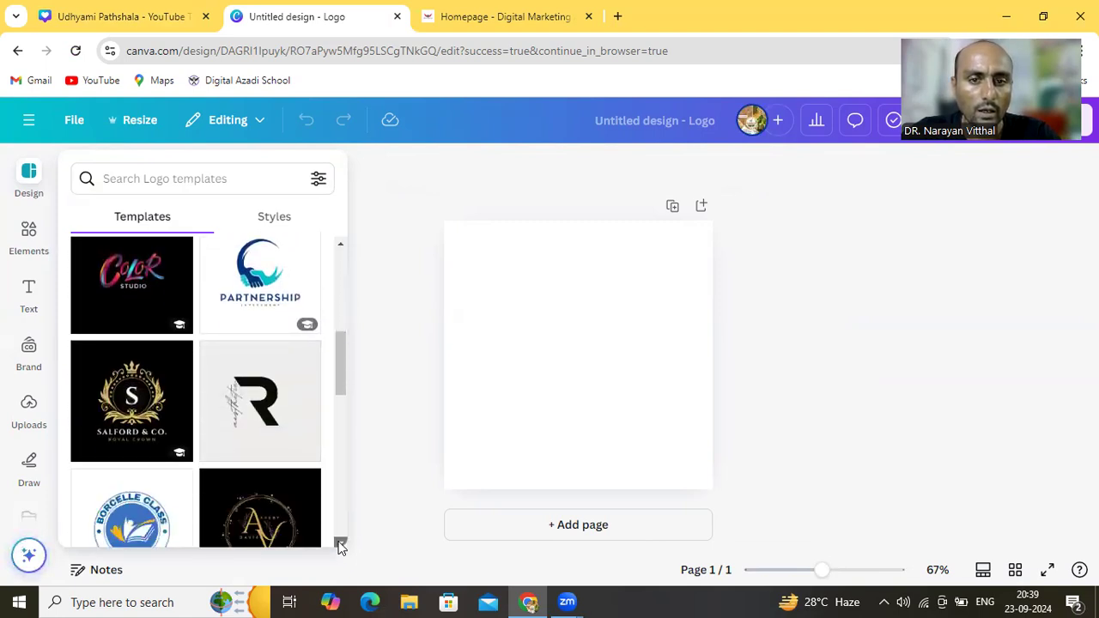
{"action": "left_click", "coordinate": [341, 544]}
{"action": "left_click", "coordinate": [341, 545]}
{"action": "left_click", "coordinate": [341, 545]}
{"action": "left_click", "coordinate": [341, 544]}
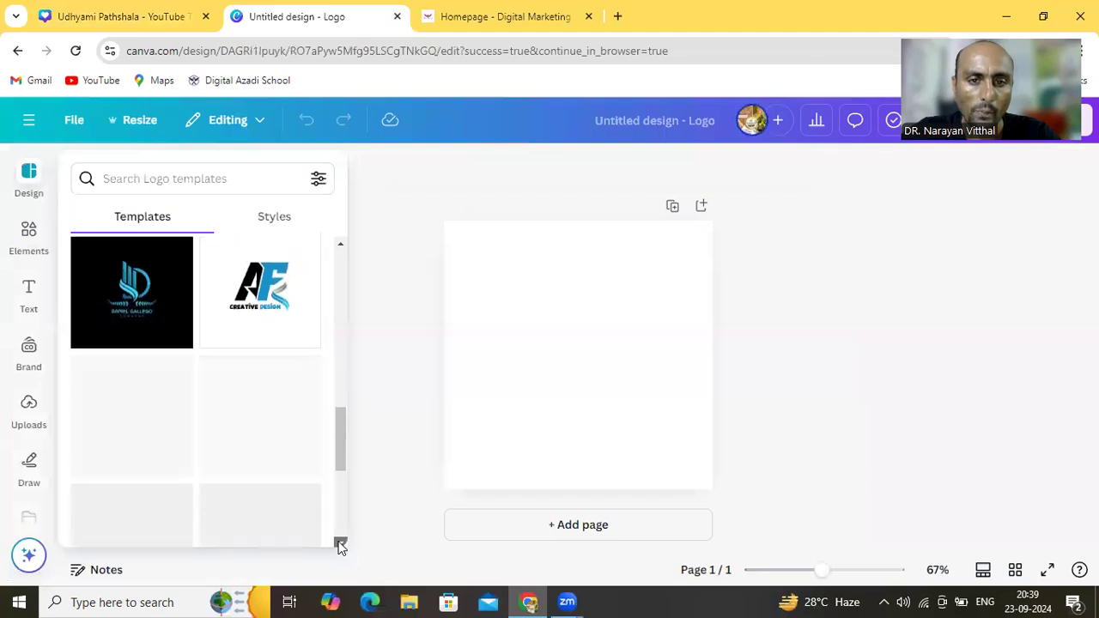
{"action": "left_click", "coordinate": [341, 545]}
{"action": "left_click", "coordinate": [341, 544]}
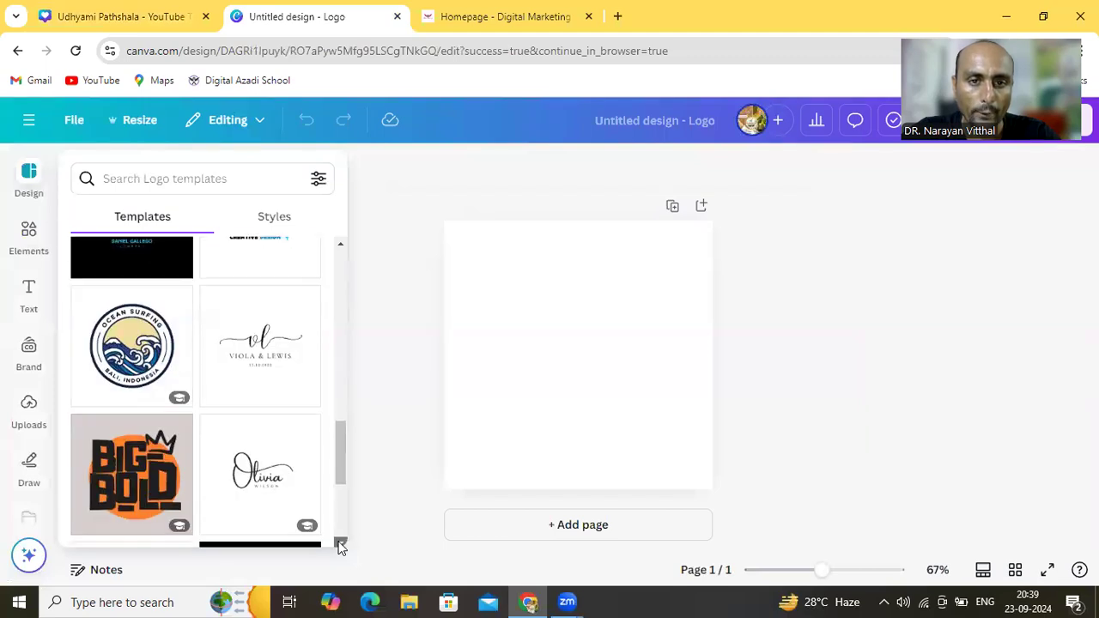
{"action": "left_click", "coordinate": [341, 544]}
{"action": "left_click", "coordinate": [341, 544]}
{"action": "left_click", "coordinate": [341, 544]}
{"action": "left_click", "coordinate": [341, 544]}
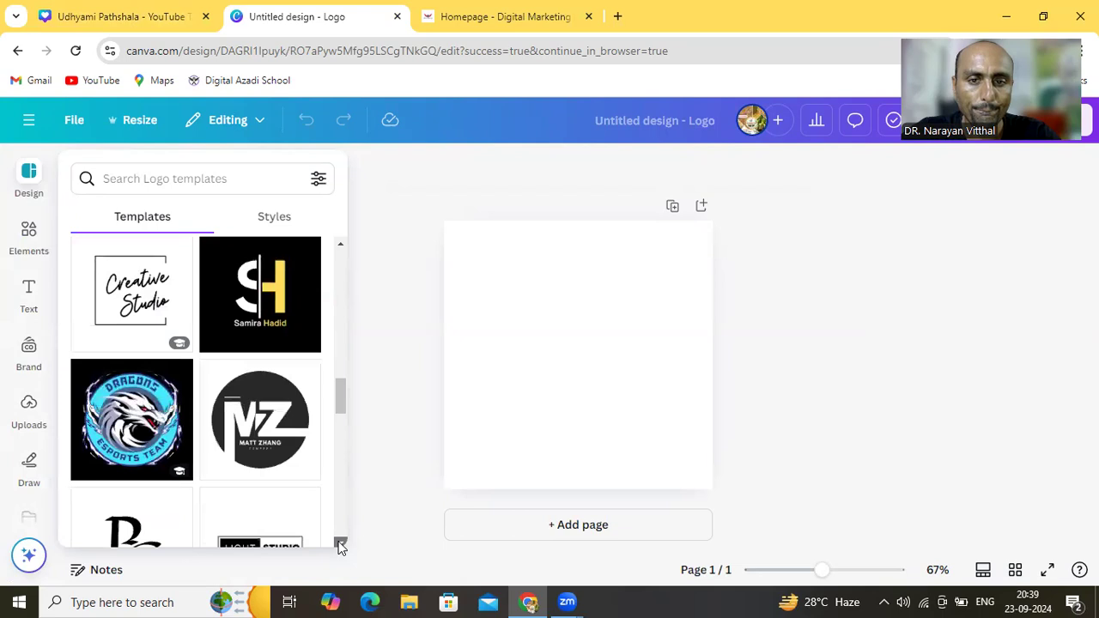
{"action": "left_click", "coordinate": [341, 544]}
{"action": "left_click", "coordinate": [341, 544]}
{"action": "left_click", "coordinate": [341, 544]}
{"action": "left_click", "coordinate": [341, 545]}
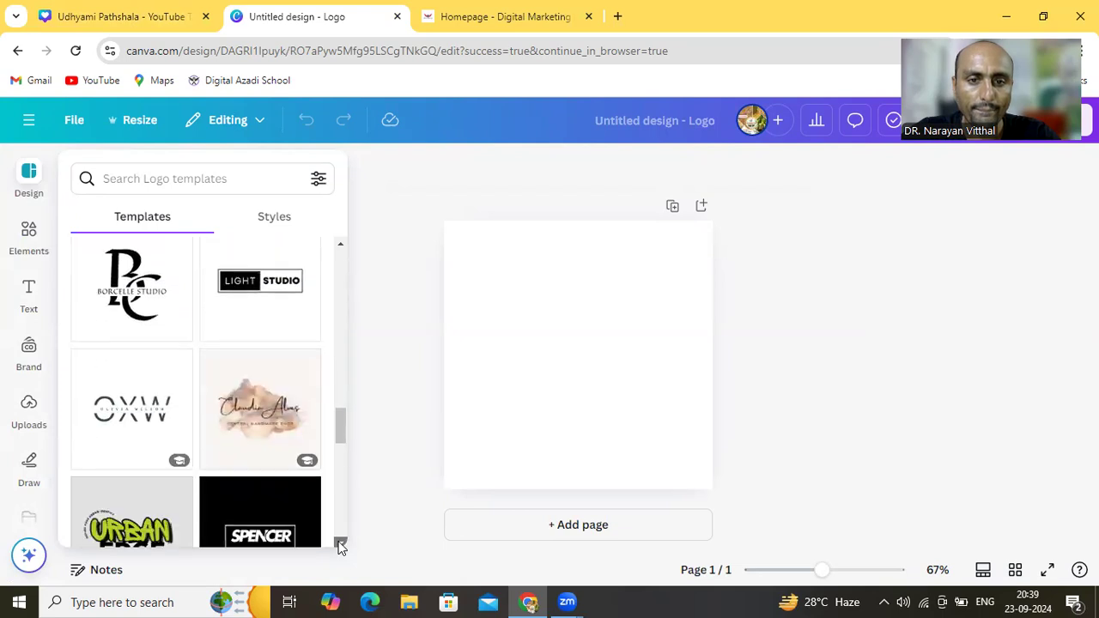
{"action": "left_click", "coordinate": [341, 544]}
{"action": "left_click", "coordinate": [341, 544]}
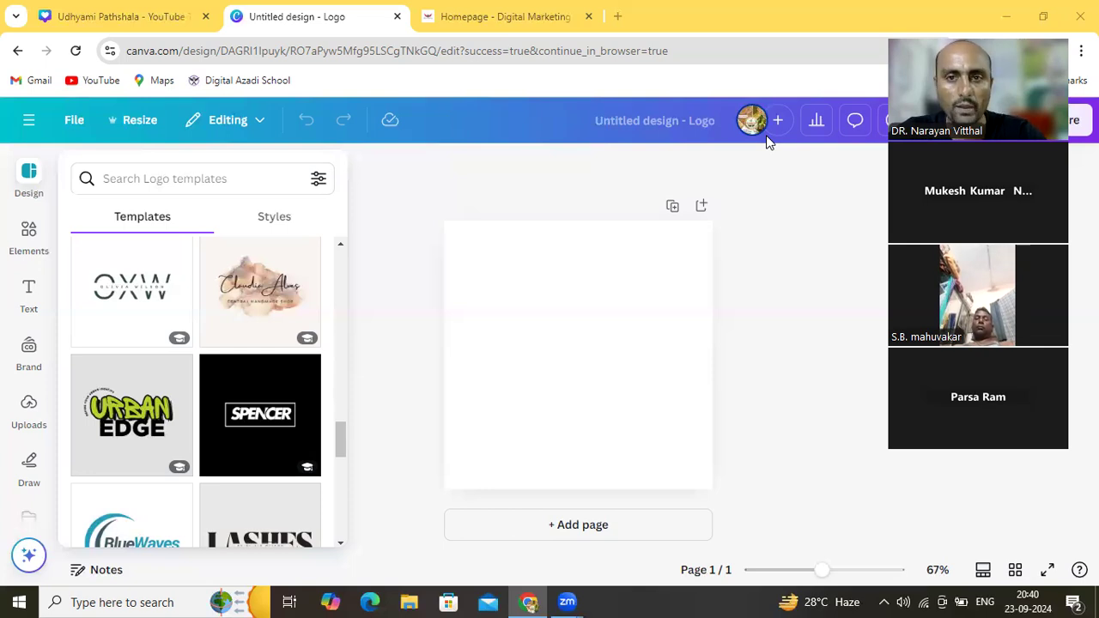
Apply the Blue Waves Surfing Club logo template to the page
{"action": "left_click", "coordinate": [339, 546]}
{"action": "left_click", "coordinate": [340, 545]}
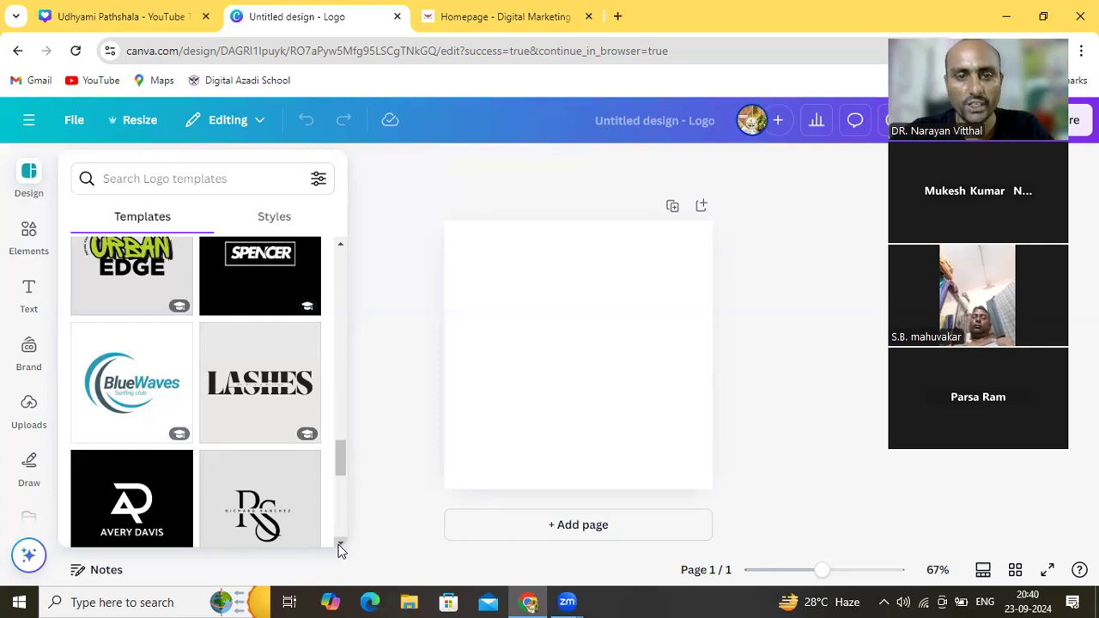
{"action": "left_click", "coordinate": [135, 395]}
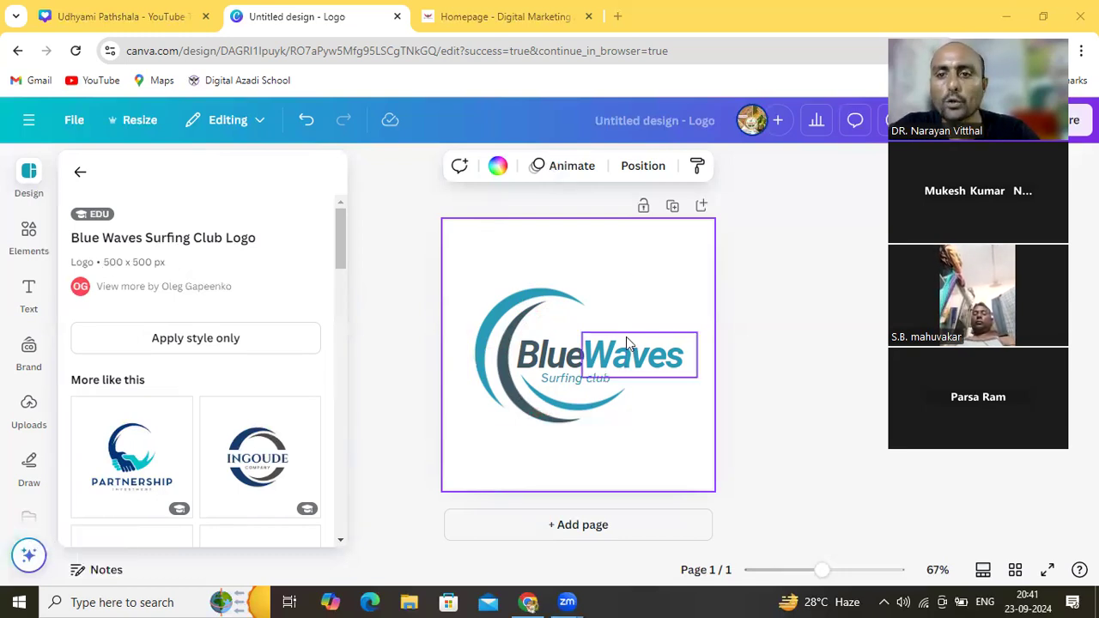
Replace the word 'Blue' with 'CSC' in the logo title
{"action": "left_click", "coordinate": [566, 360]}
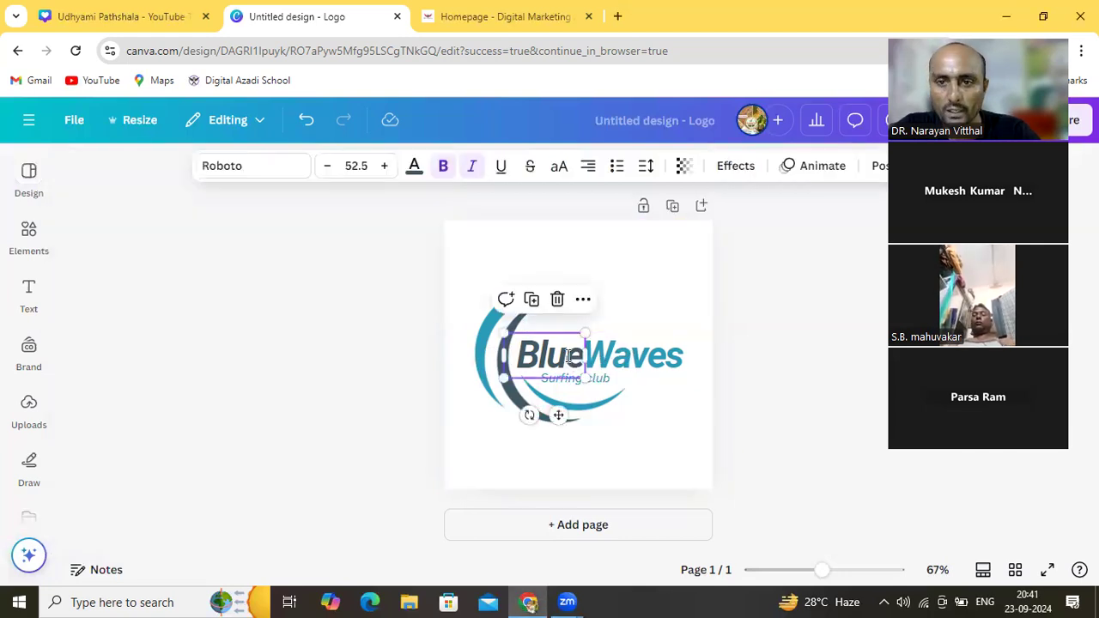
{"action": "double_click", "coordinate": [567, 358]}
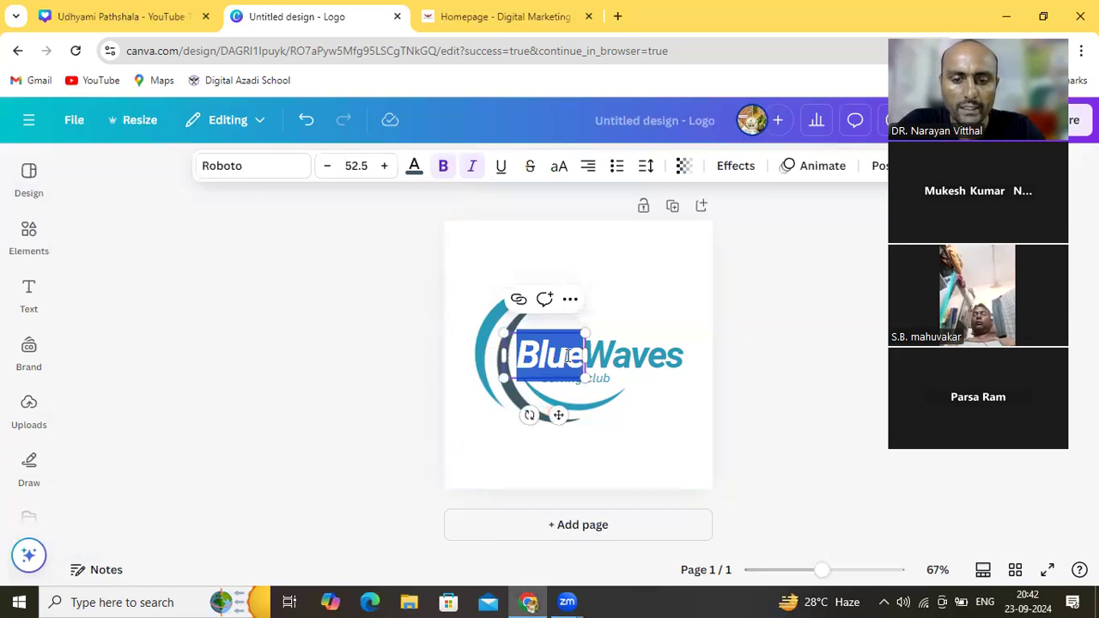
{"action": "type", "text": "CS"}
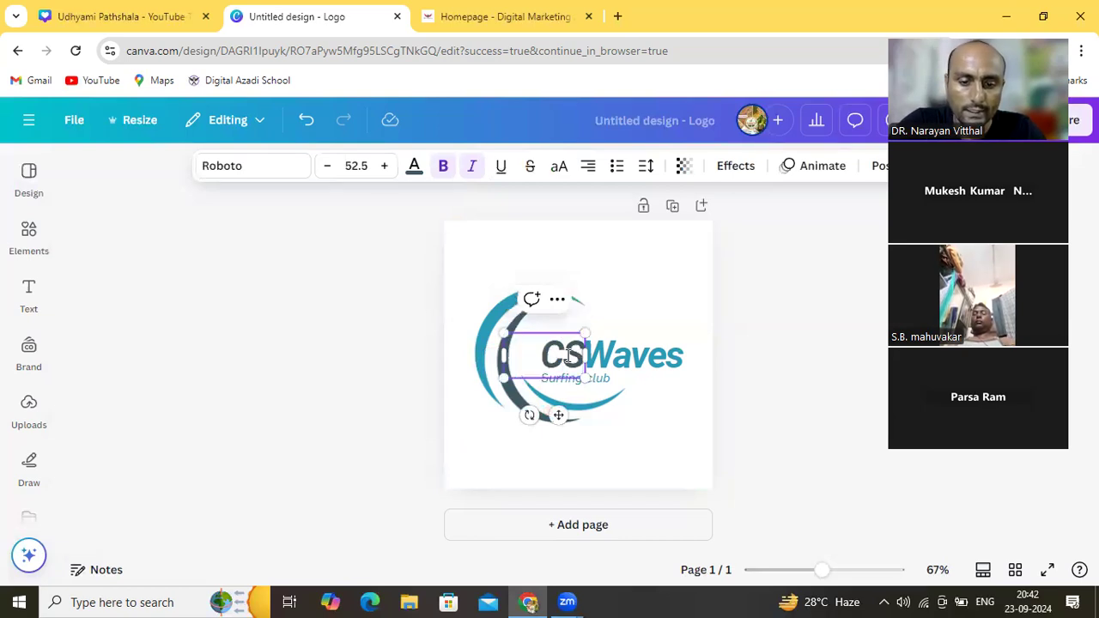
{"action": "type", "text": "C"}
{"action": "left_click", "coordinate": [650, 362]}
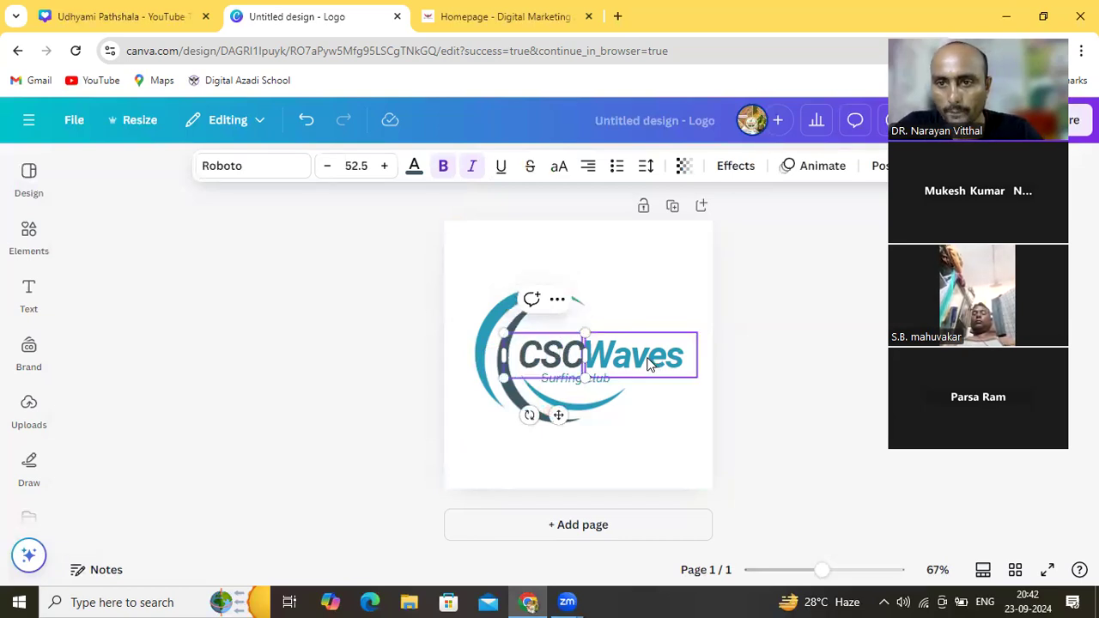
Retype 'Waves' as 'Sawanriya', widen its box and shrink it to about 34.4 to fit one line
{"action": "double_click", "coordinate": [648, 362]}
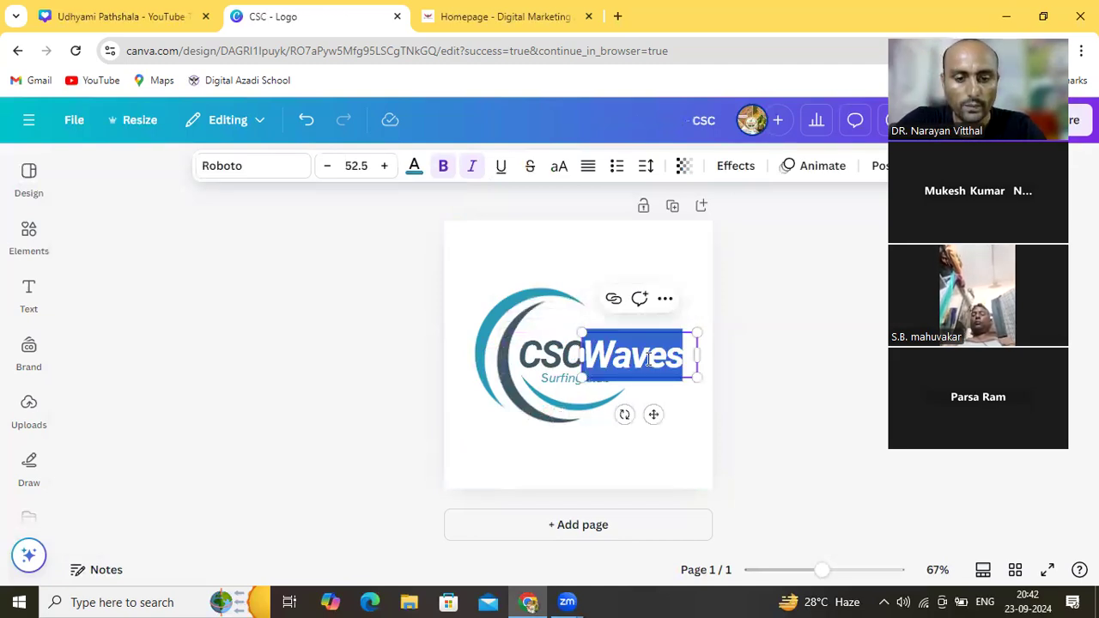
{"action": "type", "text": "Sa"}
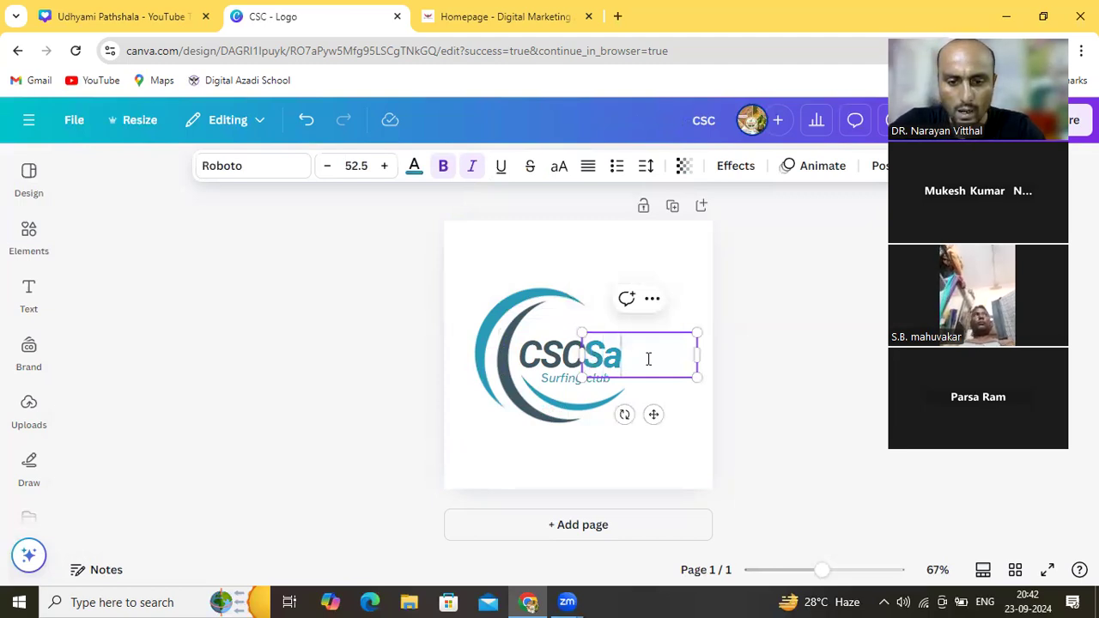
{"action": "type", "text": "wa"}
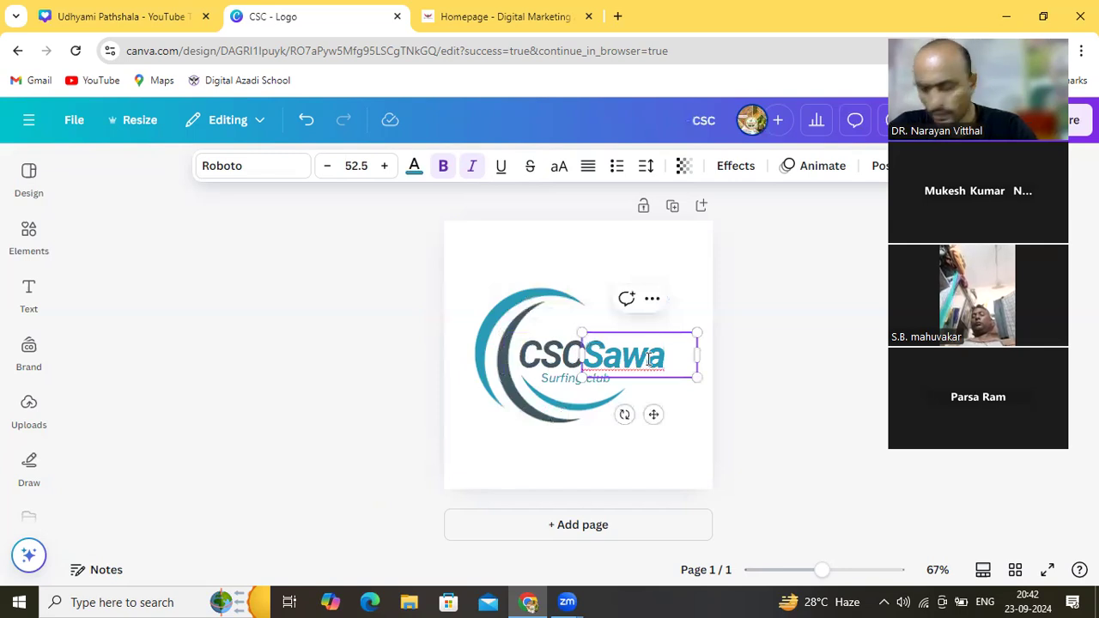
{"action": "type", "text": "n"}
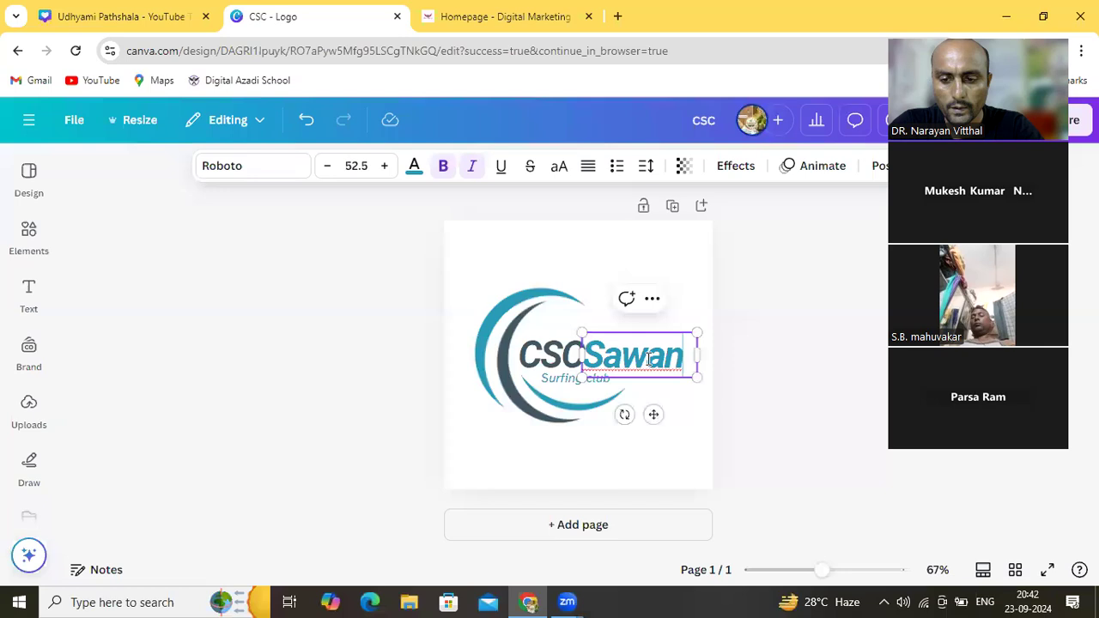
{"action": "type", "text": "riya"}
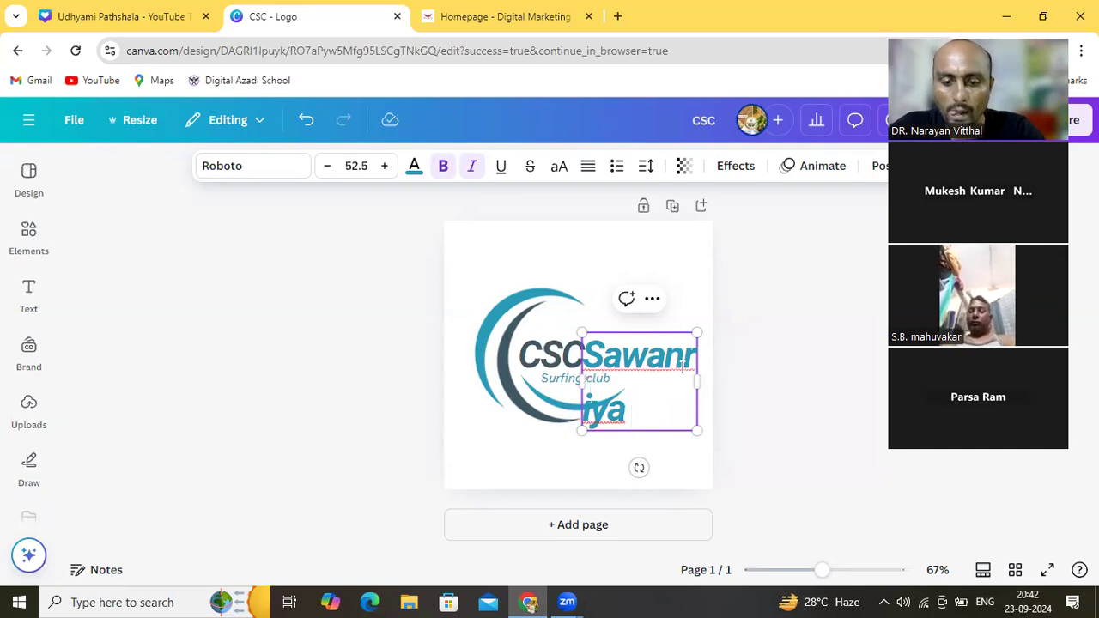
{"action": "left_click_drag", "start_coordinate": [696, 381], "coordinate": [751, 377]}
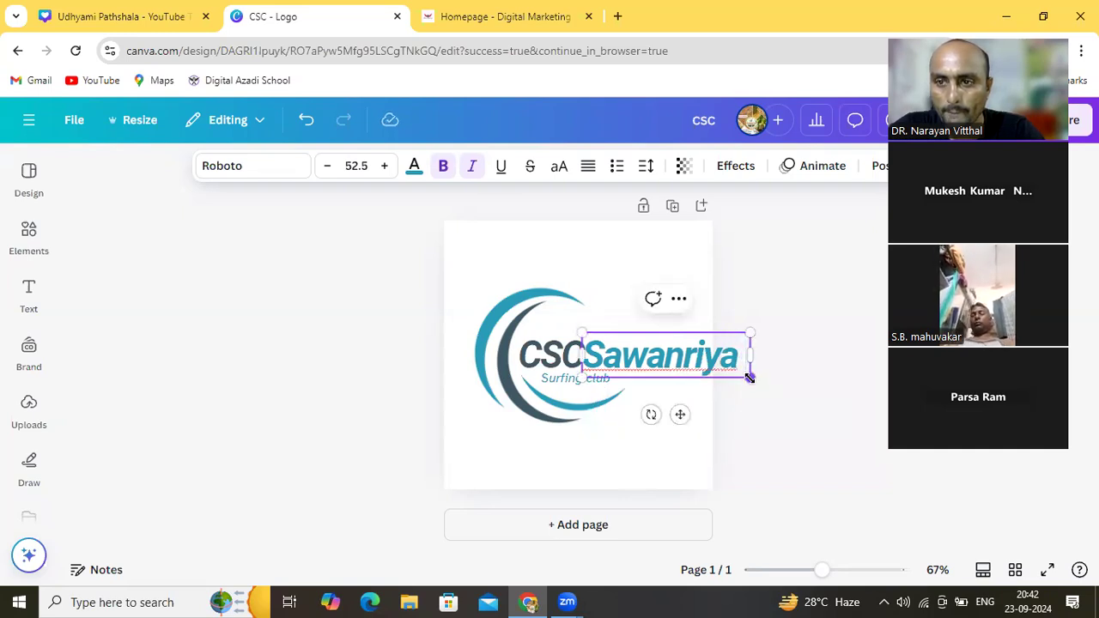
{"action": "left_click_drag", "start_coordinate": [747, 375], "coordinate": [690, 361]}
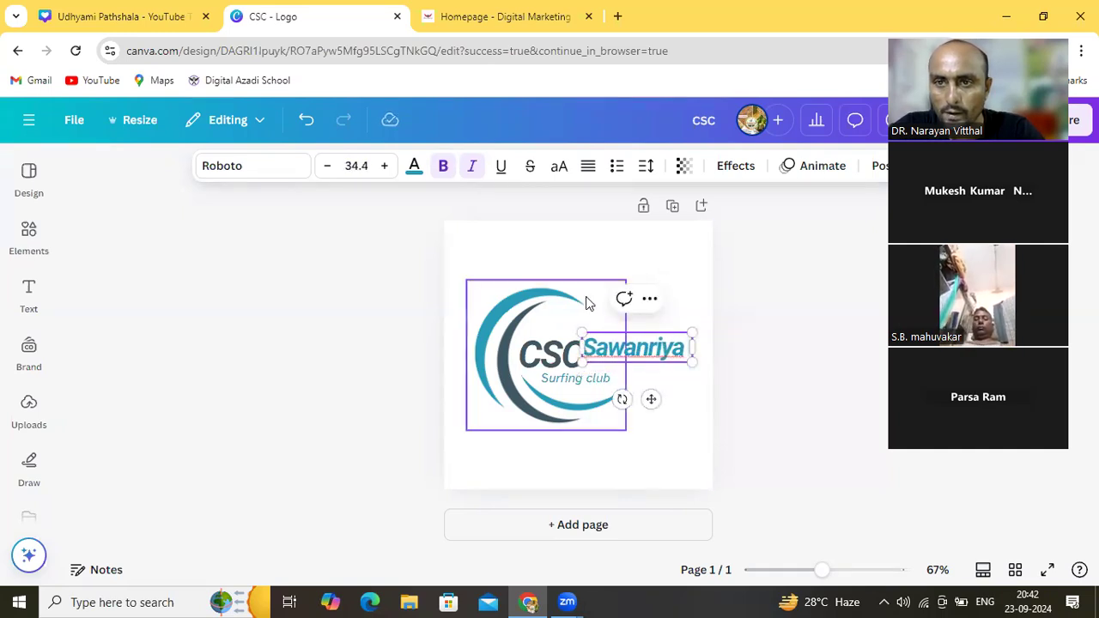
Nudge Sawanriya right and down, shrink CSC to about 35 and move it down
{"action": "left_click", "coordinate": [632, 253]}
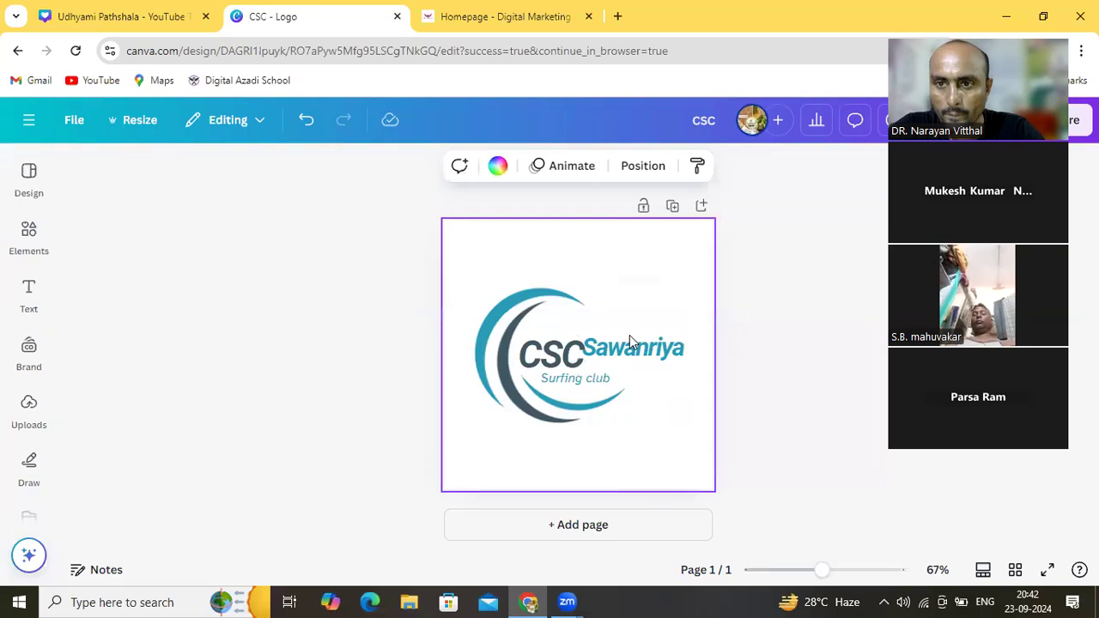
{"action": "left_click_drag", "start_coordinate": [628, 346], "coordinate": [636, 362]}
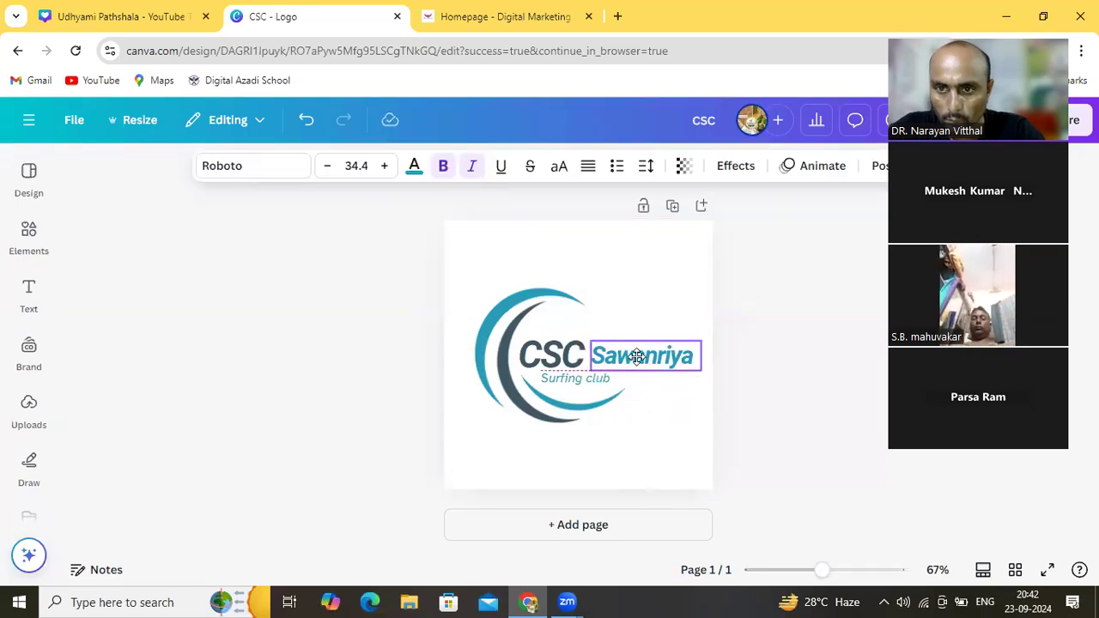
{"action": "left_click", "coordinate": [581, 366]}
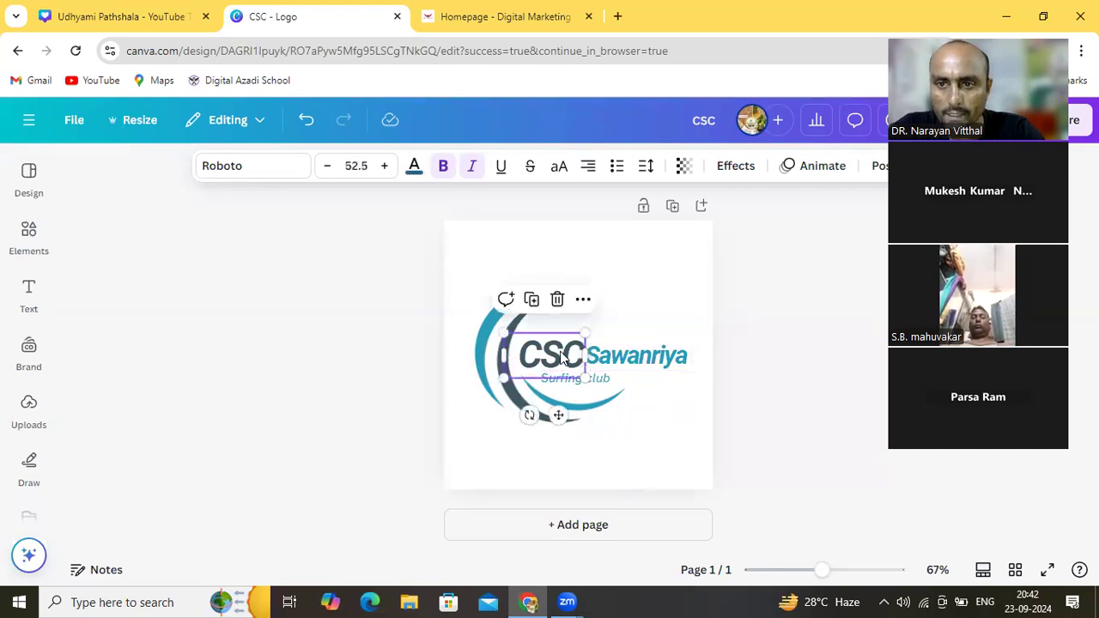
{"action": "left_click_drag", "start_coordinate": [584, 376], "coordinate": [554, 362]}
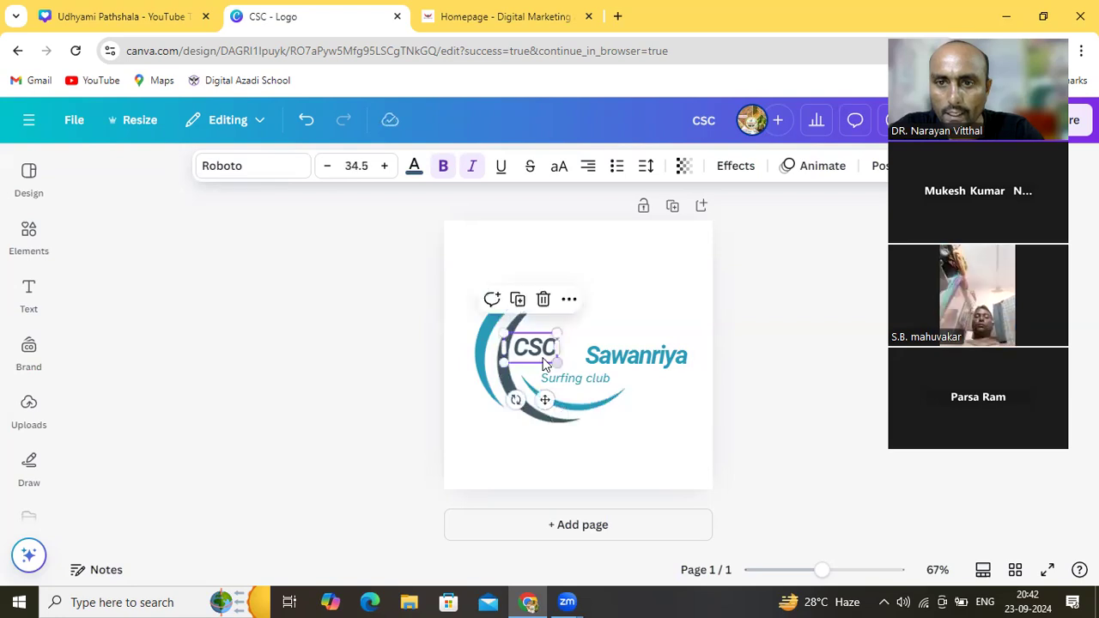
{"action": "left_click", "coordinate": [591, 312]}
{"action": "left_click_drag", "start_coordinate": [543, 349], "coordinate": [580, 354]}
Enlarge CSC to about 44 and shift Sawanriya right so both words sit side by side
{"action": "left_click", "coordinate": [595, 355]}
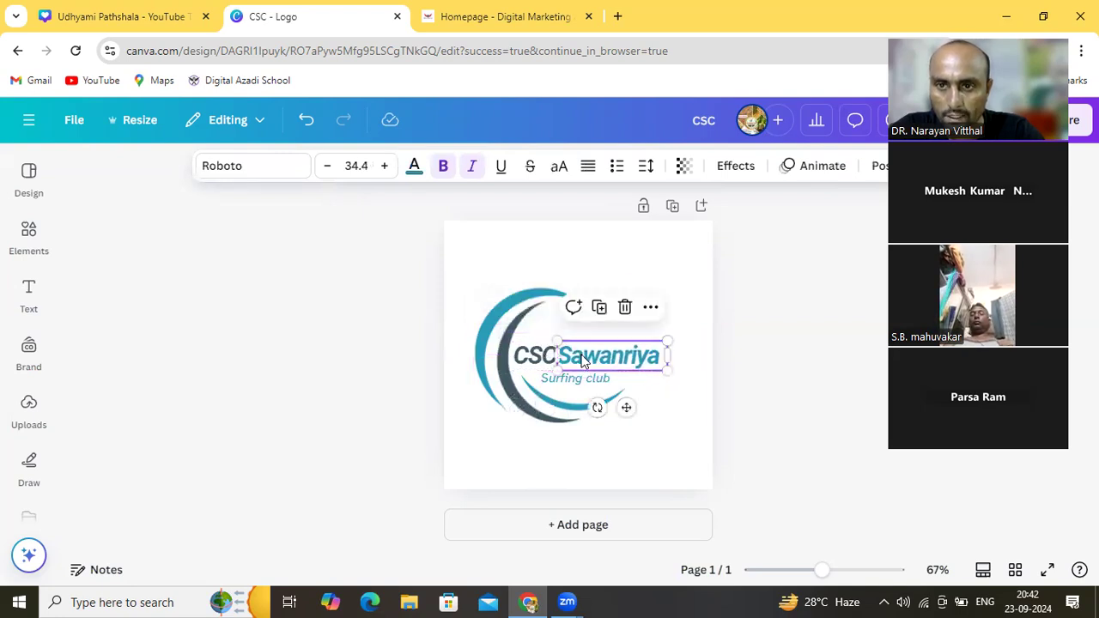
{"action": "left_click", "coordinate": [684, 307]}
{"action": "left_click_drag", "start_coordinate": [564, 359], "coordinate": [569, 361]}
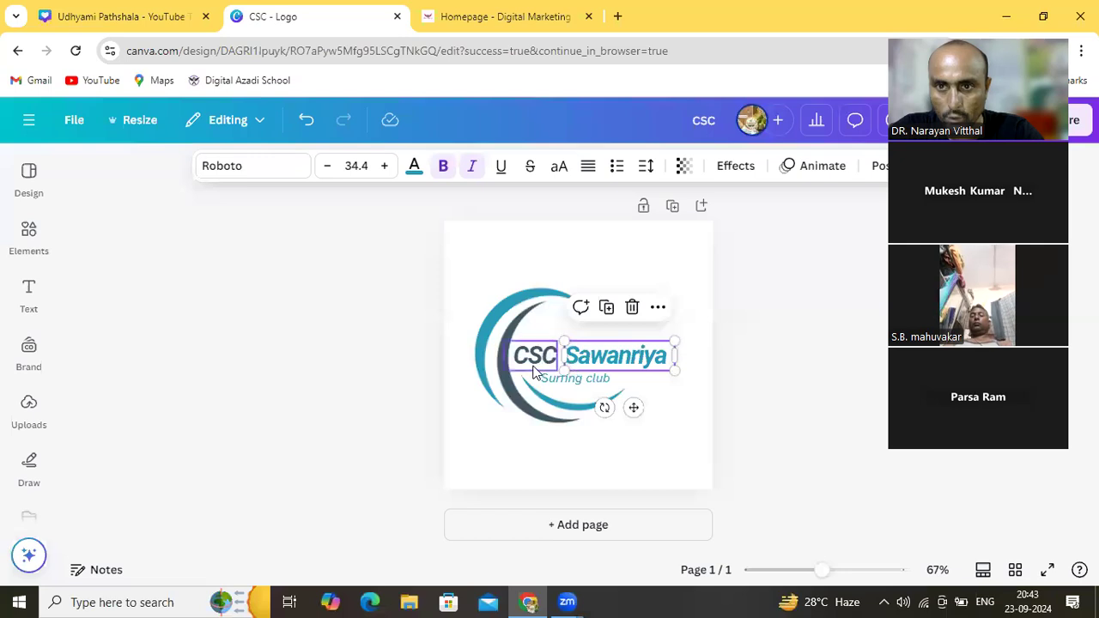
{"action": "left_click", "coordinate": [535, 357]}
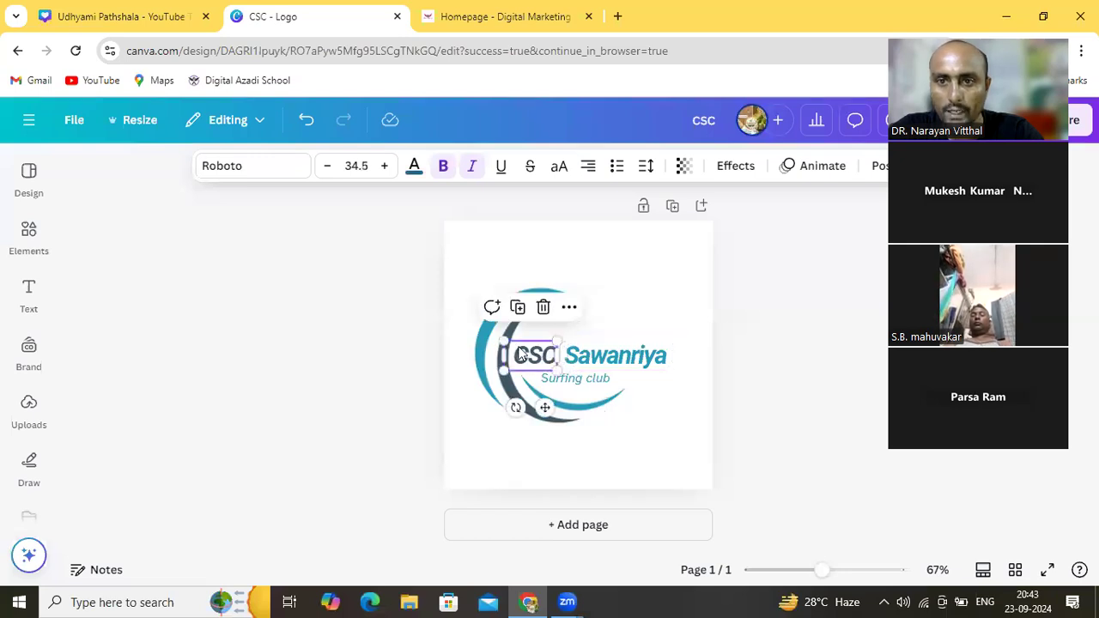
{"action": "left_click_drag", "start_coordinate": [505, 340], "coordinate": [487, 333]}
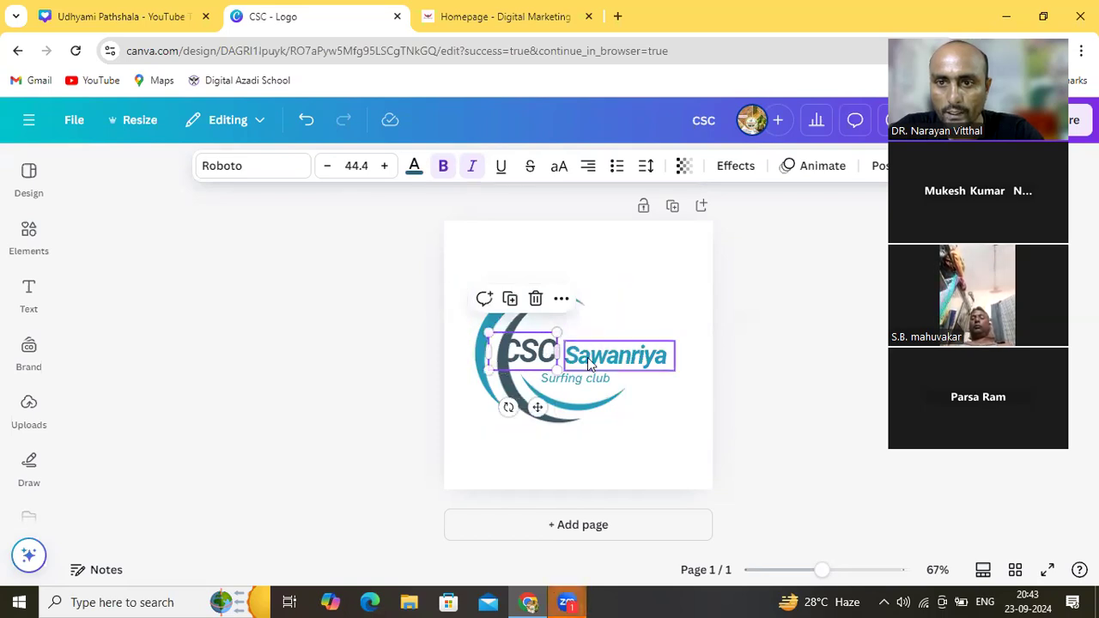
{"action": "mouse_move", "coordinate": [589, 357]}
{"action": "left_mouse_down"}
{"action": "mouse_move", "coordinate": [603, 358]}
{"action": "mouse_move", "coordinate": [553, 358]}
{"action": "mouse_move", "coordinate": [593, 352]}
{"action": "left_mouse_up"}
{"action": "left_click", "coordinate": [550, 359]}
{"action": "left_click", "coordinate": [599, 354]}
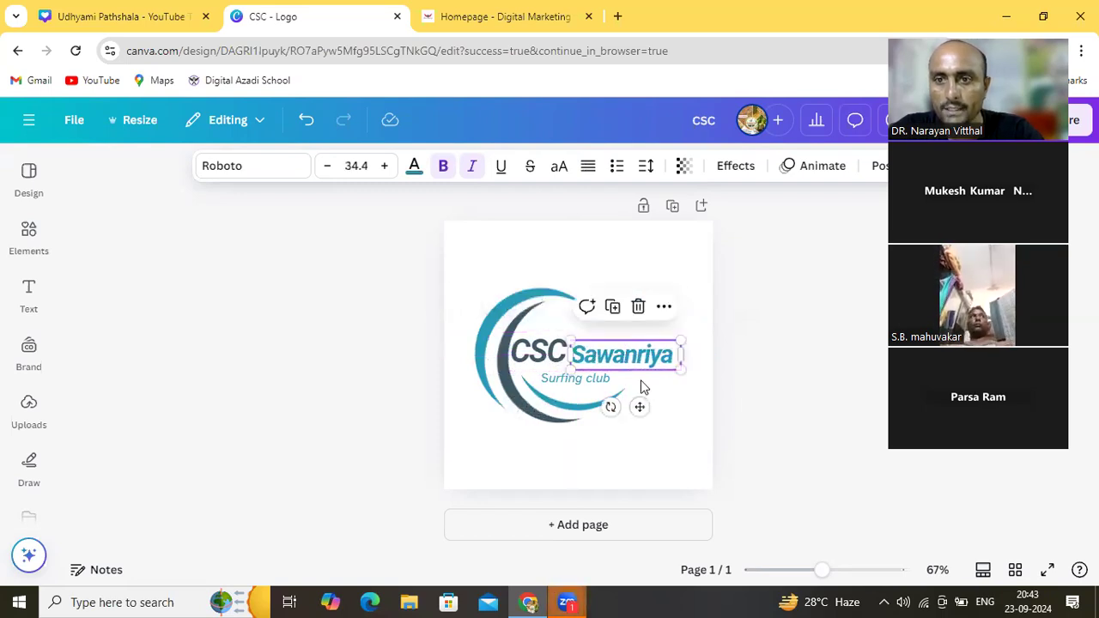
{"action": "left_click", "coordinate": [654, 388]}
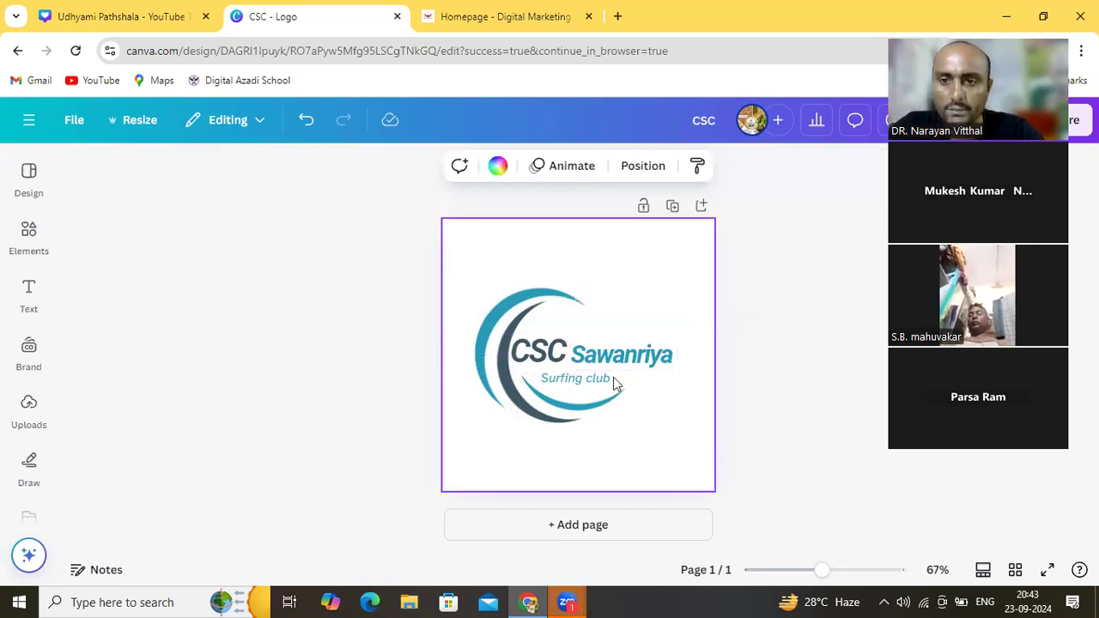
Replace the 'Surfing club' tagline with 'Kissan Producer Co. Ltd'
{"action": "left_click", "coordinate": [581, 381]}
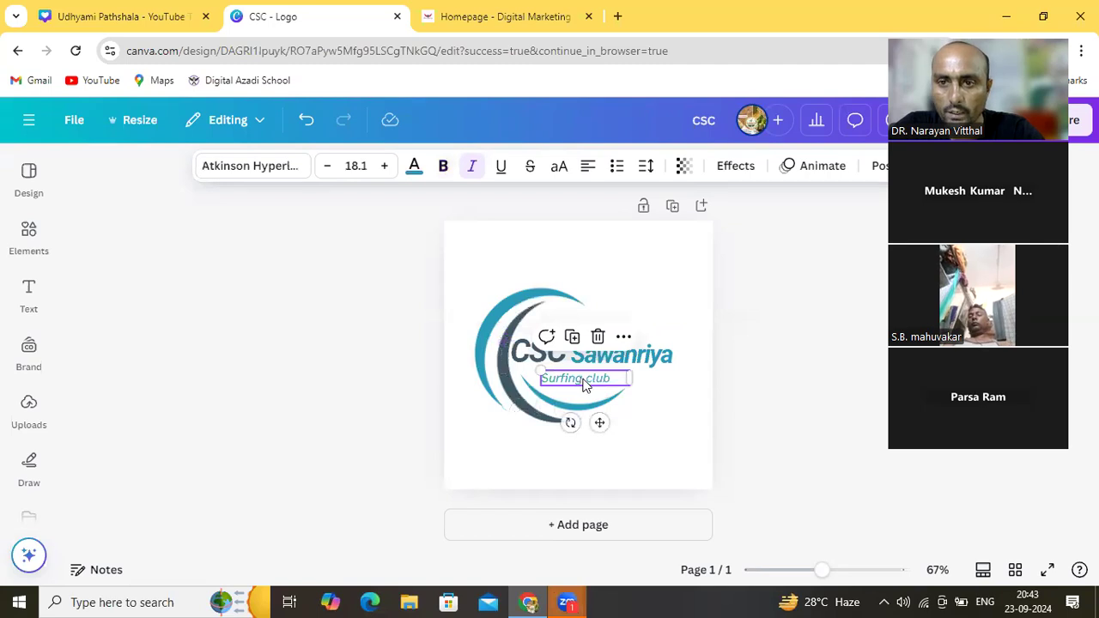
{"action": "double_click", "coordinate": [582, 381]}
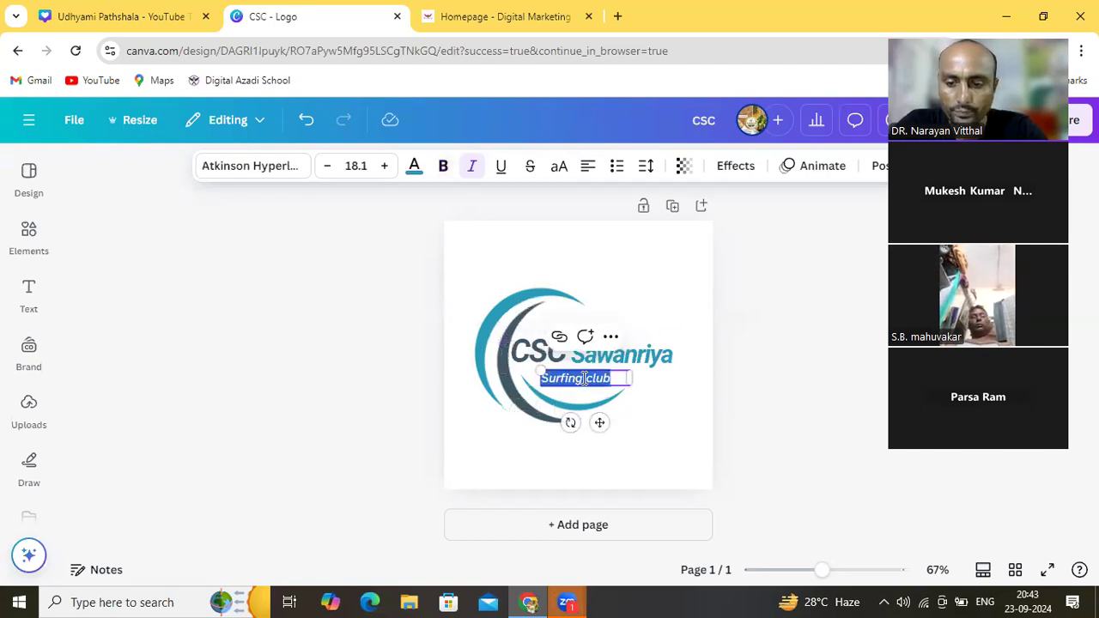
{"action": "type", "text": "Kissan"}
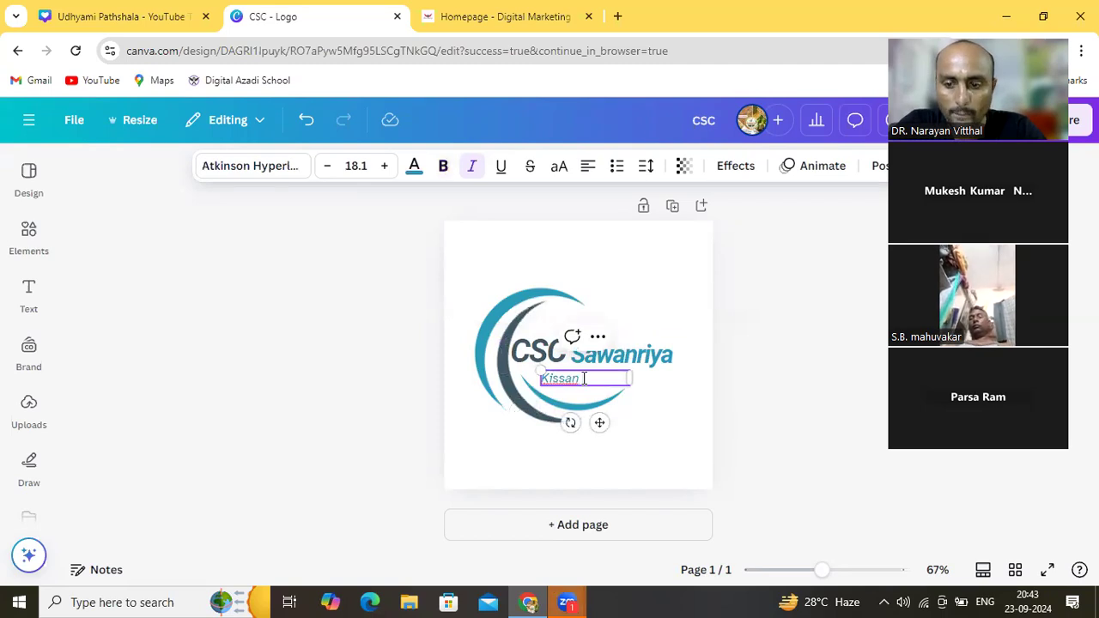
{"action": "type", "text": " Pro"}
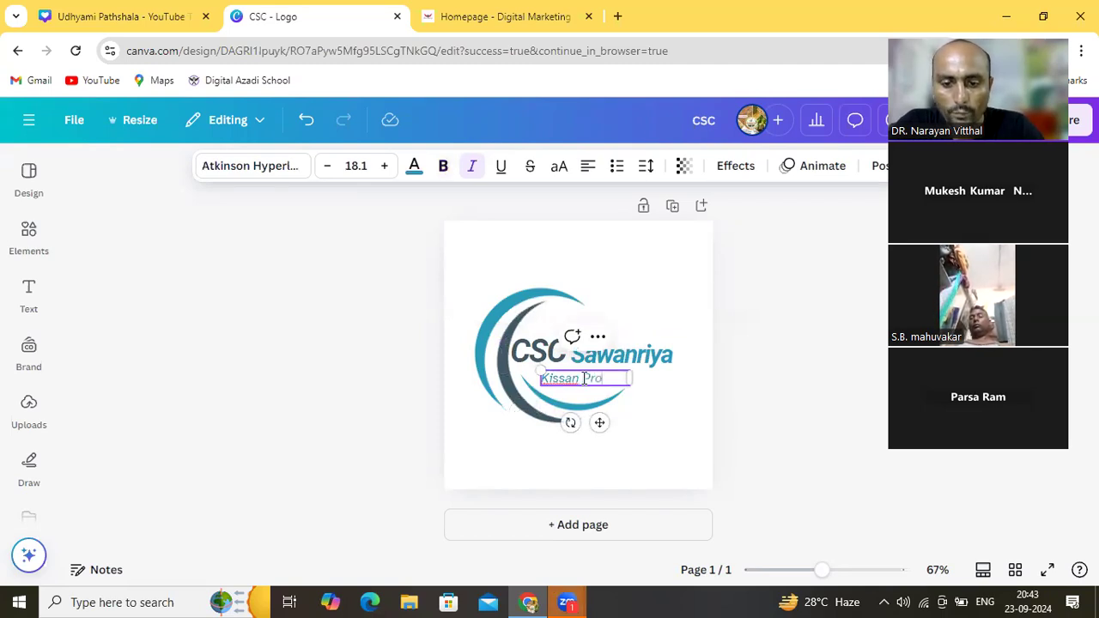
{"action": "type", "text": "duc"}
{"action": "type", "text": "er"}
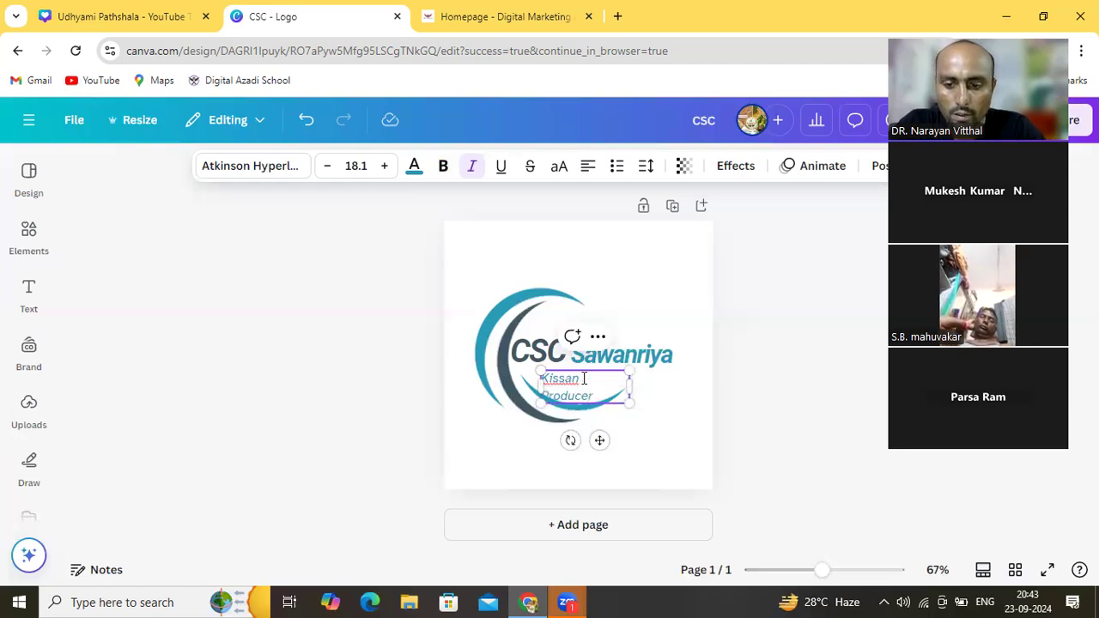
{"action": "type", "text": " C"}
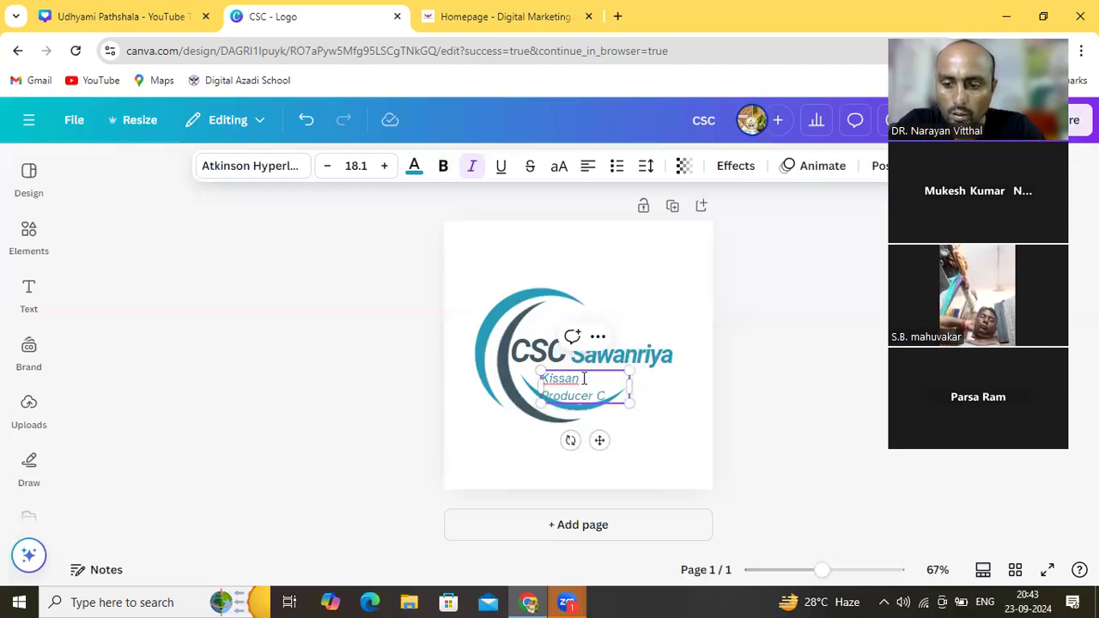
{"action": "type", "text": "o"}
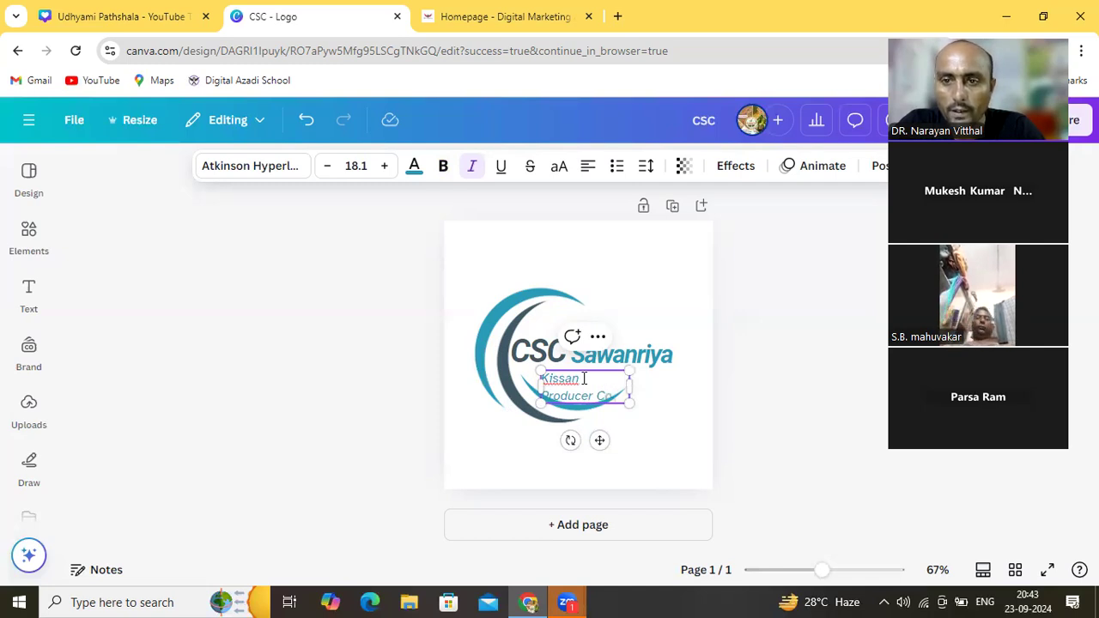
{"action": "type", "text": ".L"}
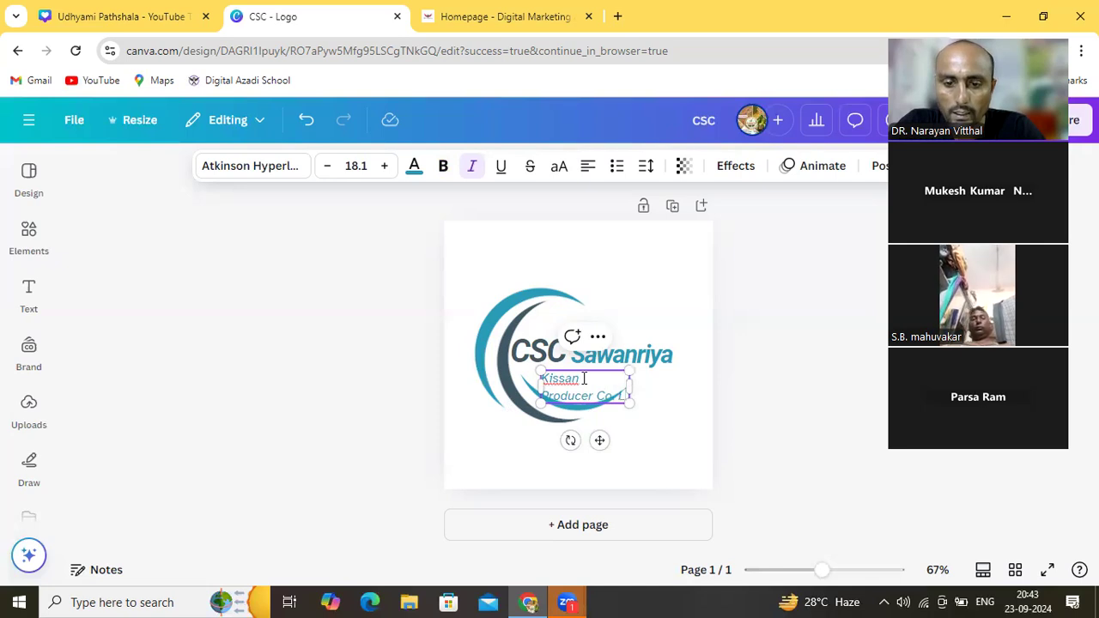
{"action": "type", "text": "td"}
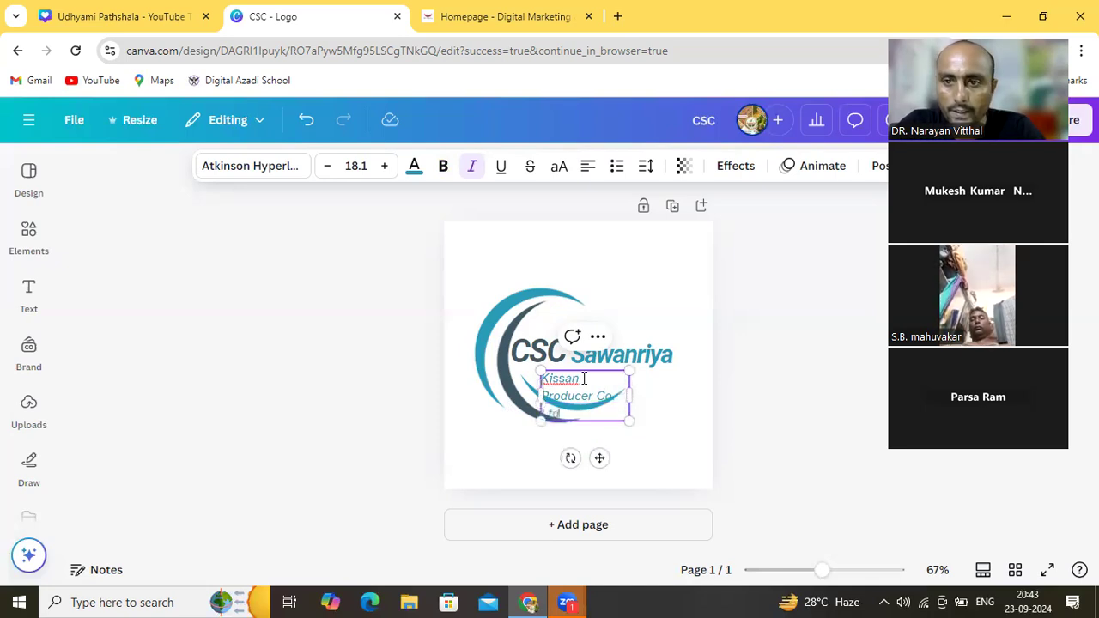
Widen the tagline box onto one line and move it up under CSC Sawanriya
{"action": "left_click_drag", "start_coordinate": [630, 393], "coordinate": [684, 391]}
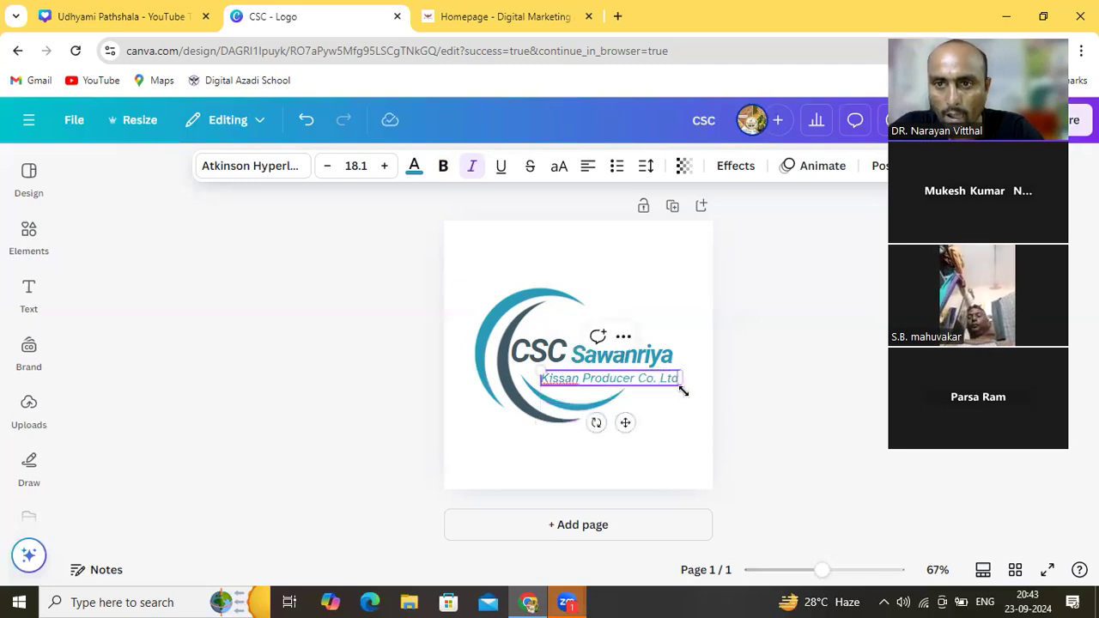
{"action": "left_click", "coordinate": [656, 412]}
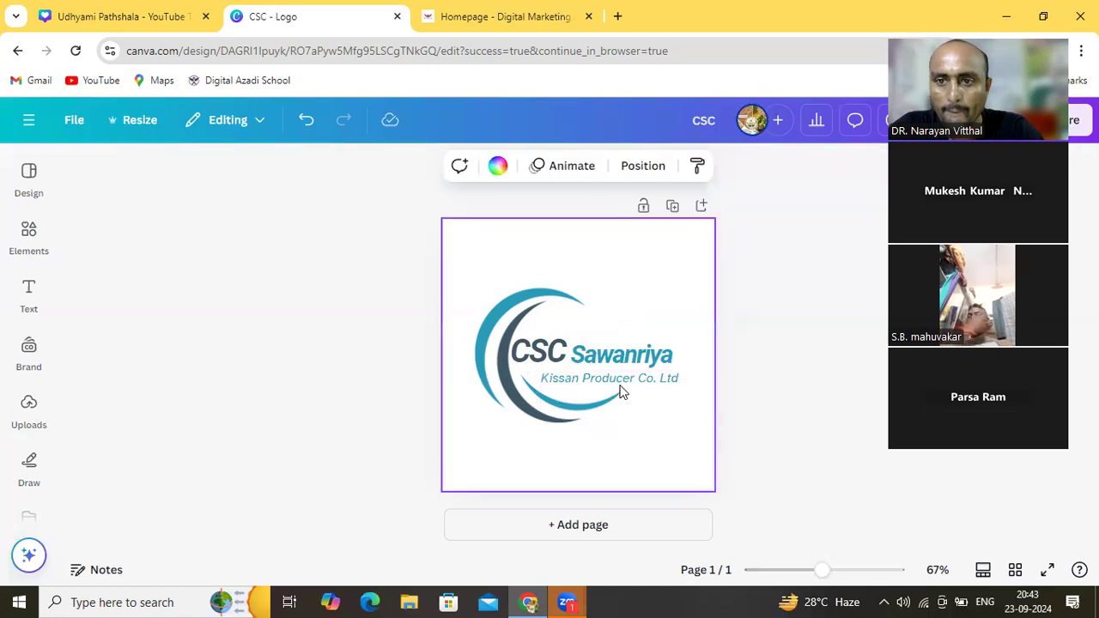
{"action": "left_click_drag", "start_coordinate": [623, 387], "coordinate": [602, 377]}
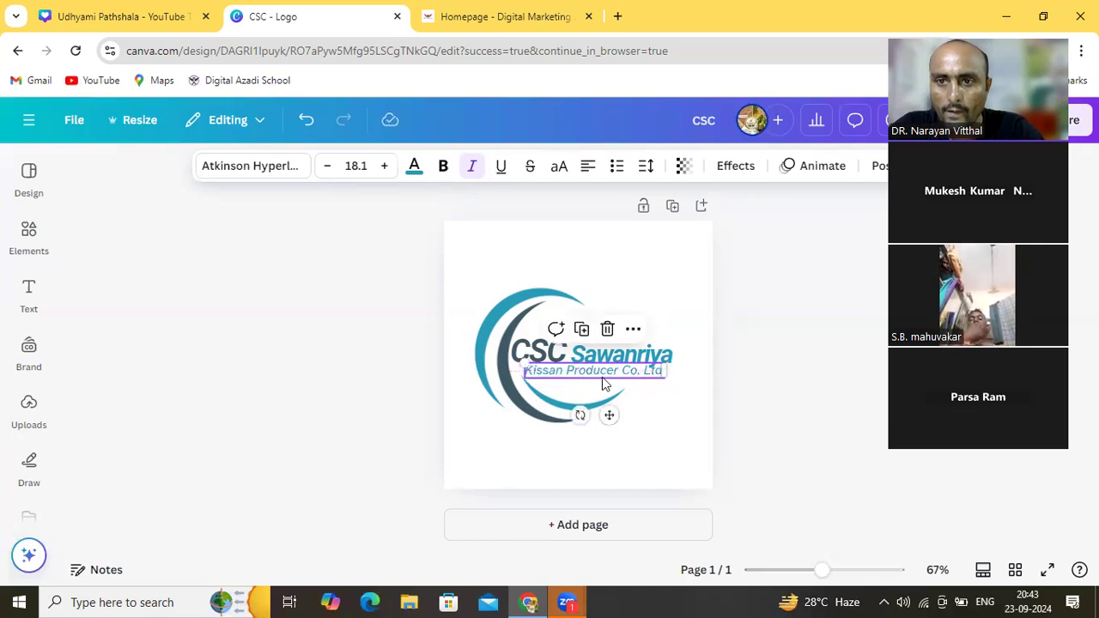
Nudge the Kissan Producer Co. Ltd tagline slightly down and make it bold
{"action": "left_click", "coordinate": [645, 288]}
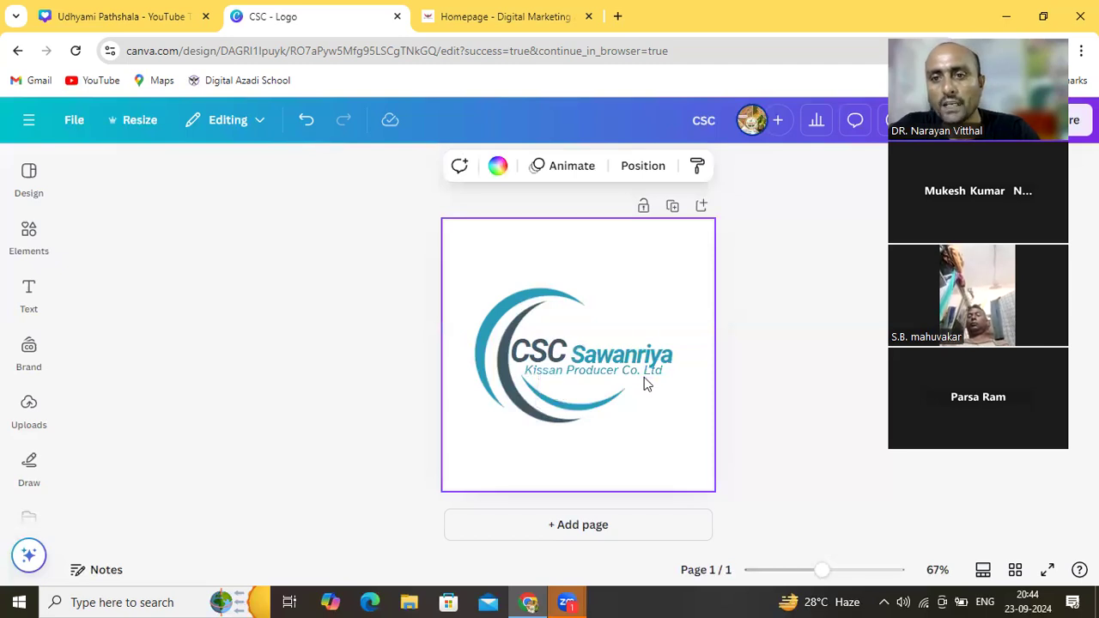
{"action": "left_click_drag", "start_coordinate": [638, 368], "coordinate": [640, 374]}
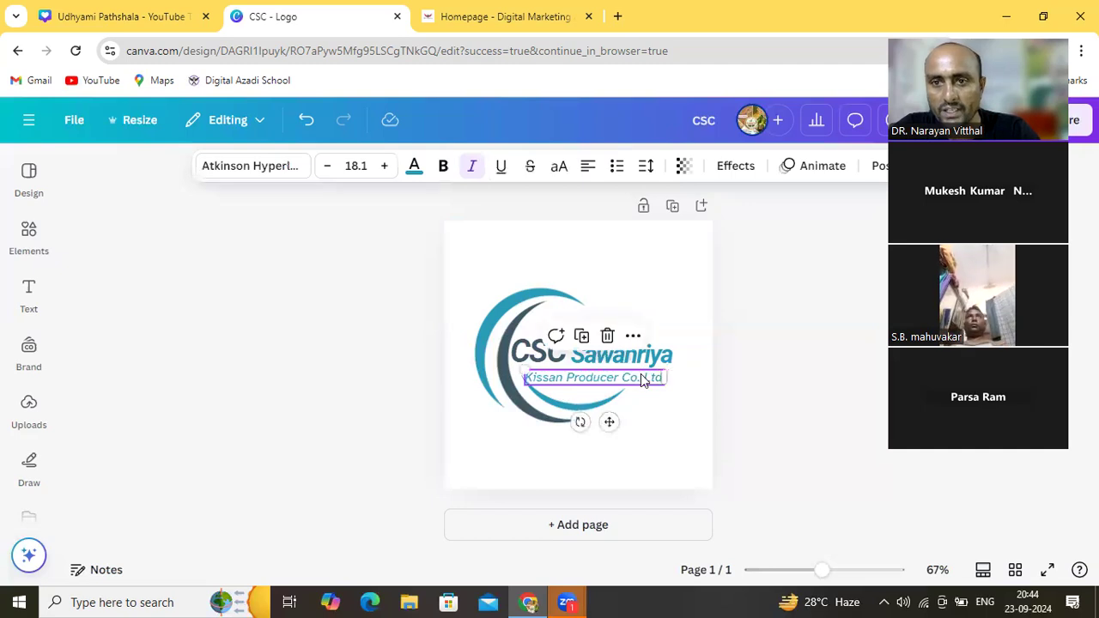
{"action": "left_click", "coordinate": [649, 397]}
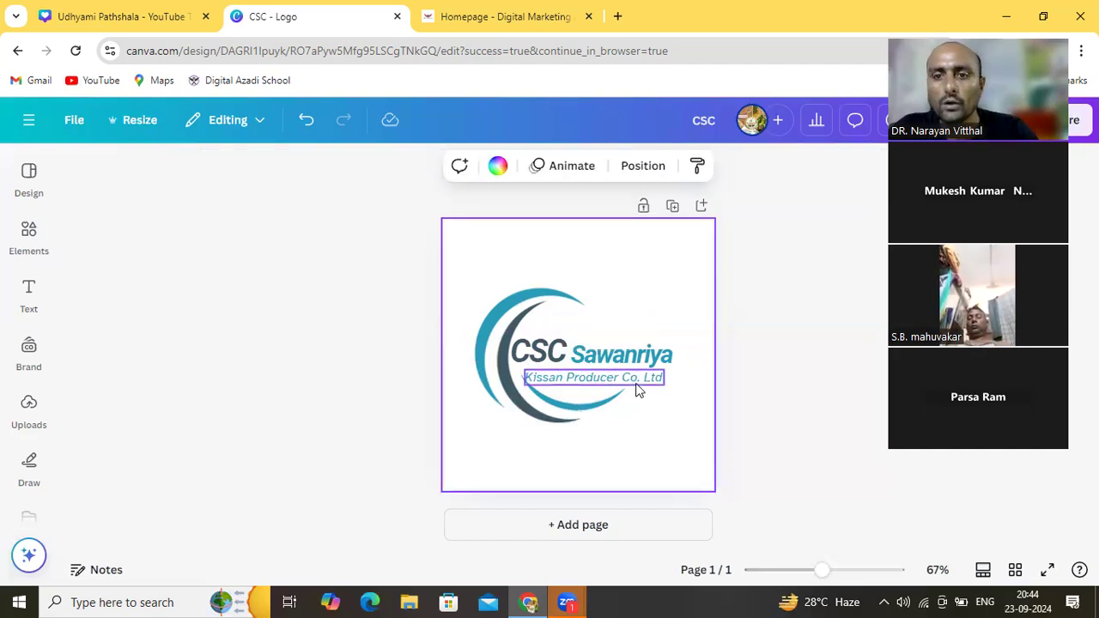
{"action": "left_click", "coordinate": [636, 391]}
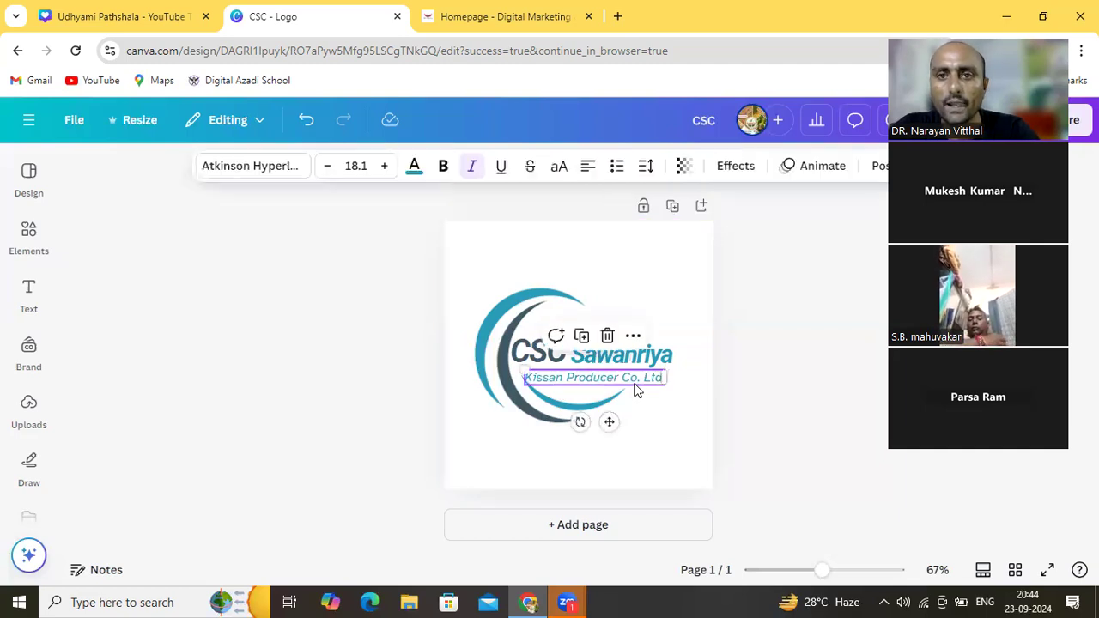
{"action": "left_click", "coordinate": [442, 169]}
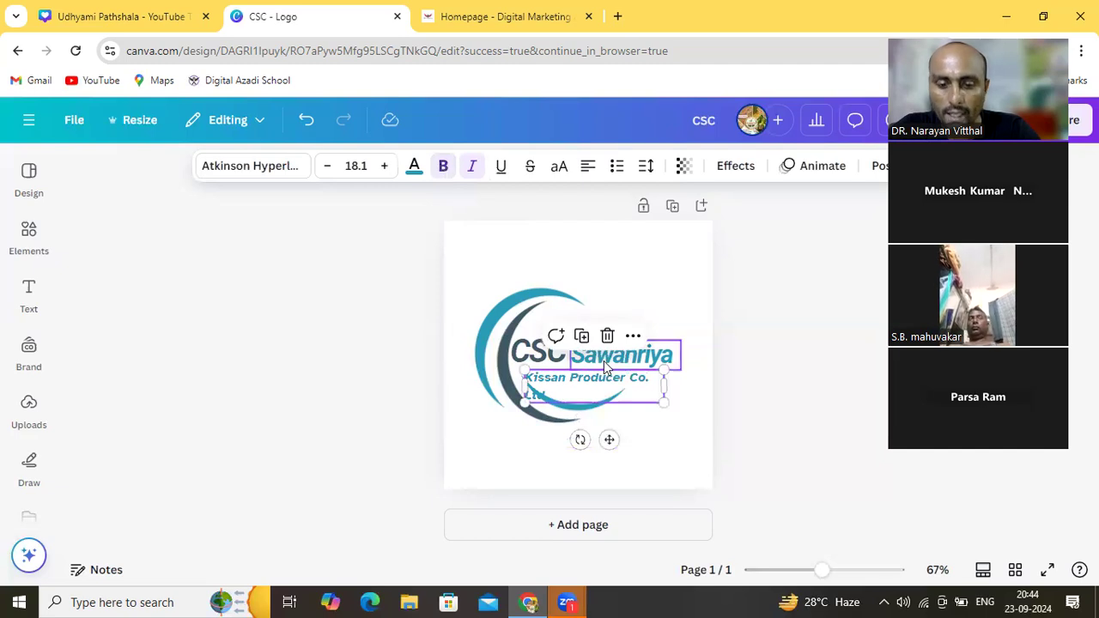
{"action": "left_click", "coordinate": [503, 447]}
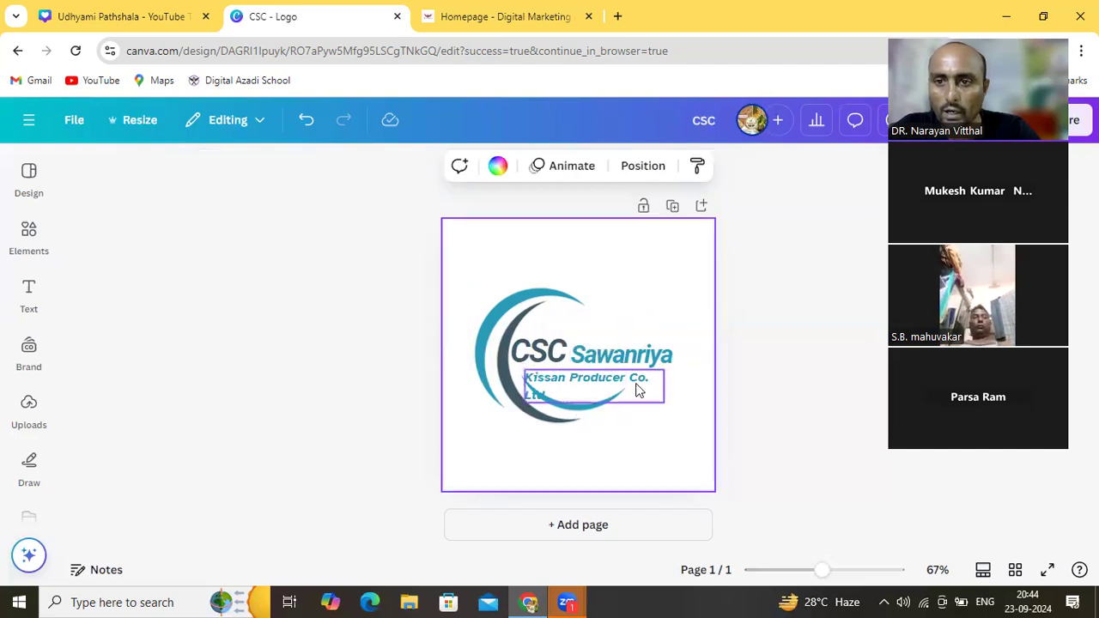
Widen the bold tagline to fit one line and raise CSC level with Sawanriya
{"action": "left_click", "coordinate": [636, 390]}
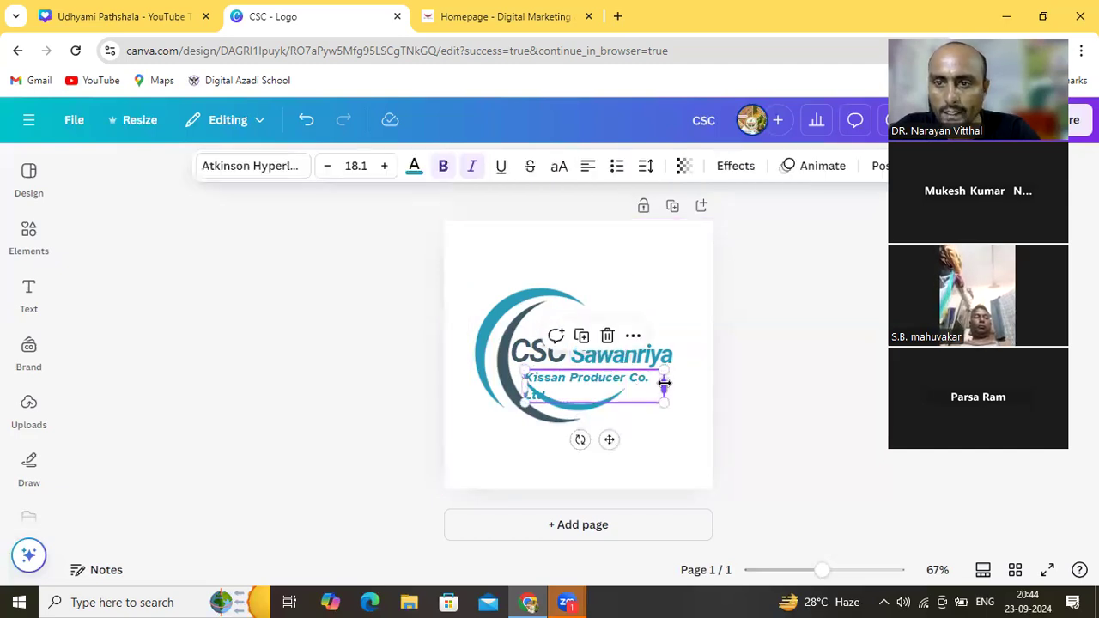
{"action": "left_click_drag", "start_coordinate": [663, 386], "coordinate": [674, 385]}
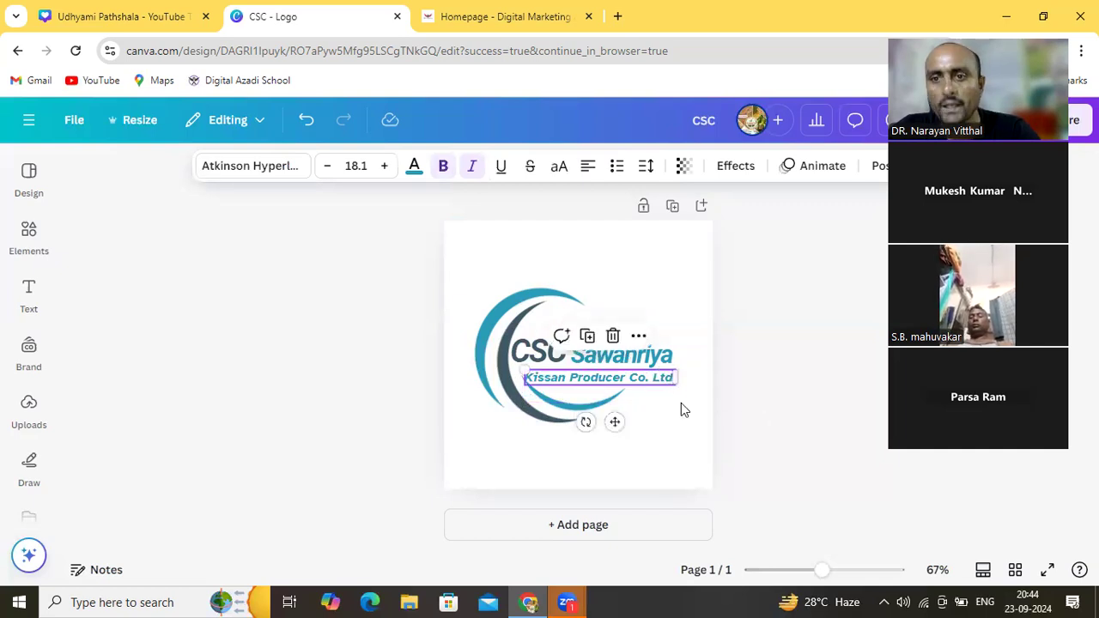
{"action": "left_click", "coordinate": [681, 403]}
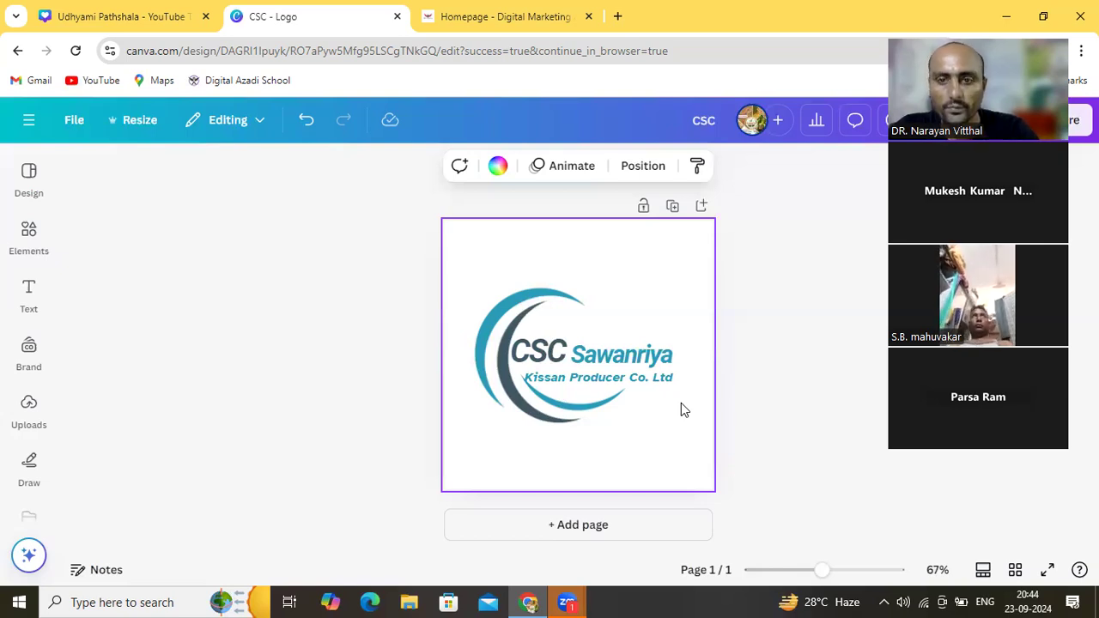
{"action": "left_click_drag", "start_coordinate": [556, 364], "coordinate": [593, 359]}
Shrink Sawanriya to 28.4 and move it up beside CSC
{"action": "left_click", "coordinate": [695, 344]}
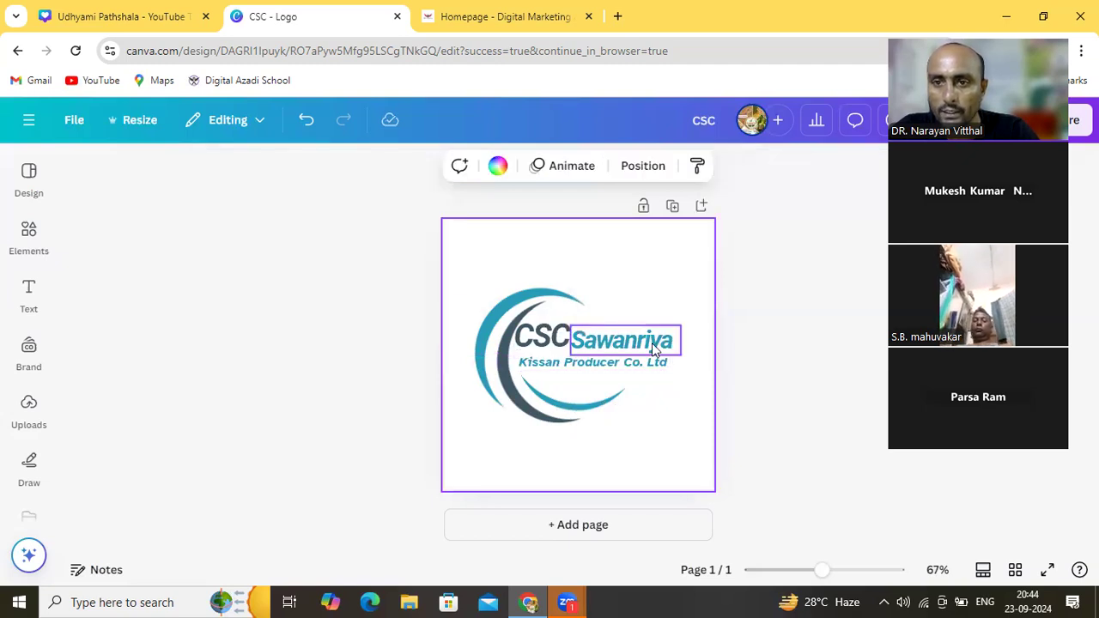
{"action": "left_click", "coordinate": [652, 344]}
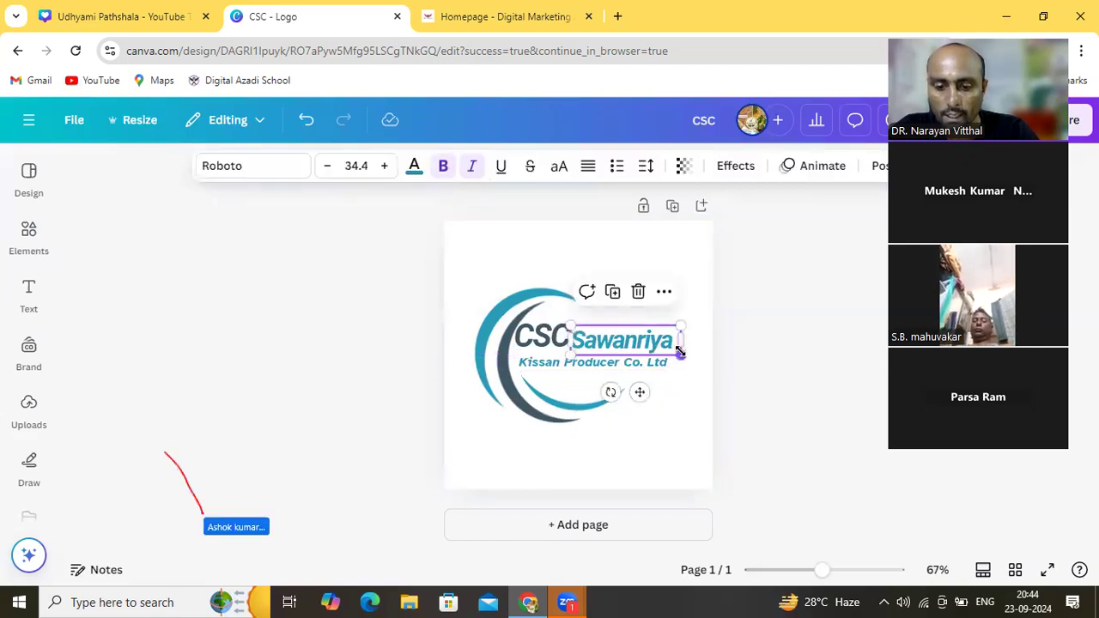
{"action": "left_click_drag", "start_coordinate": [681, 350], "coordinate": [662, 343]}
{"action": "left_click", "coordinate": [688, 335]}
{"action": "left_click", "coordinate": [631, 340]}
{"action": "left_click_drag", "start_coordinate": [631, 340], "coordinate": [630, 344]}
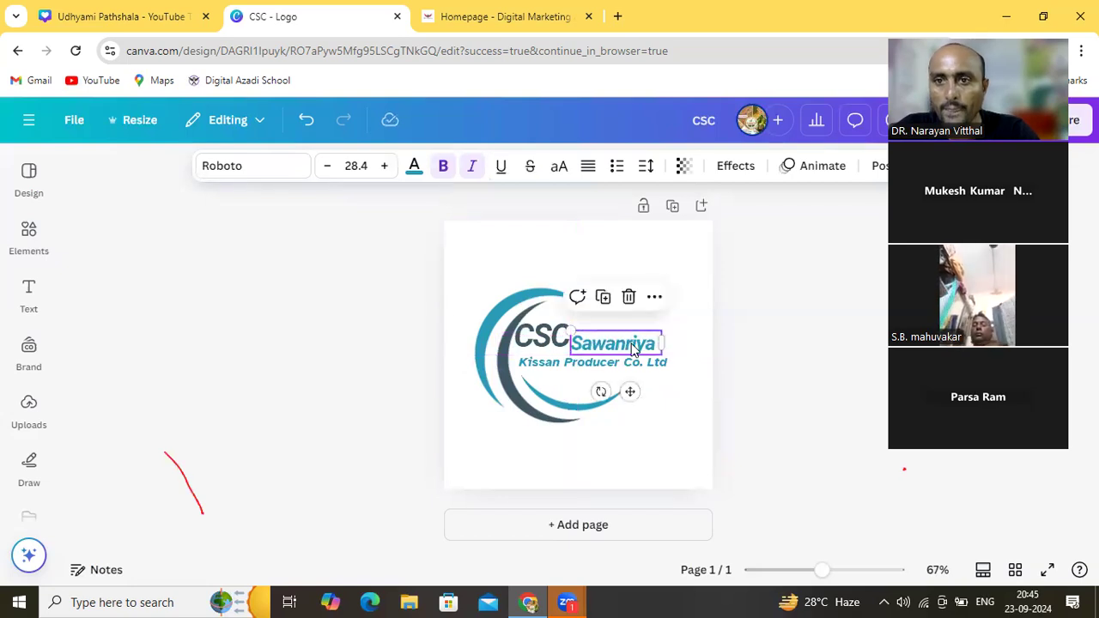
{"action": "left_click", "coordinate": [651, 255]}
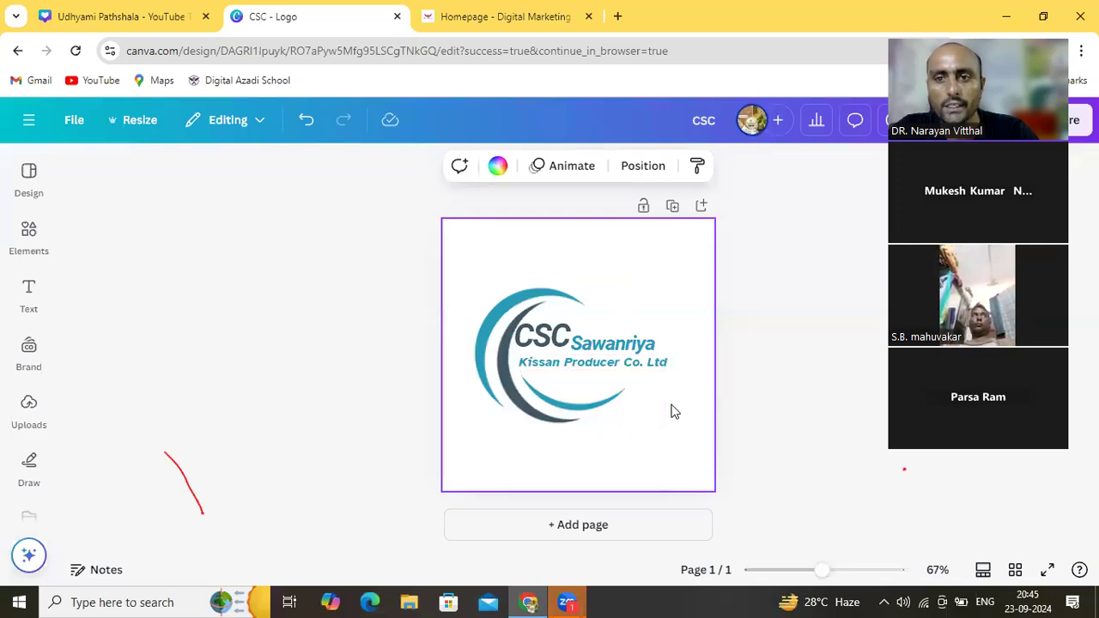
{"action": "left_click", "coordinate": [775, 415]}
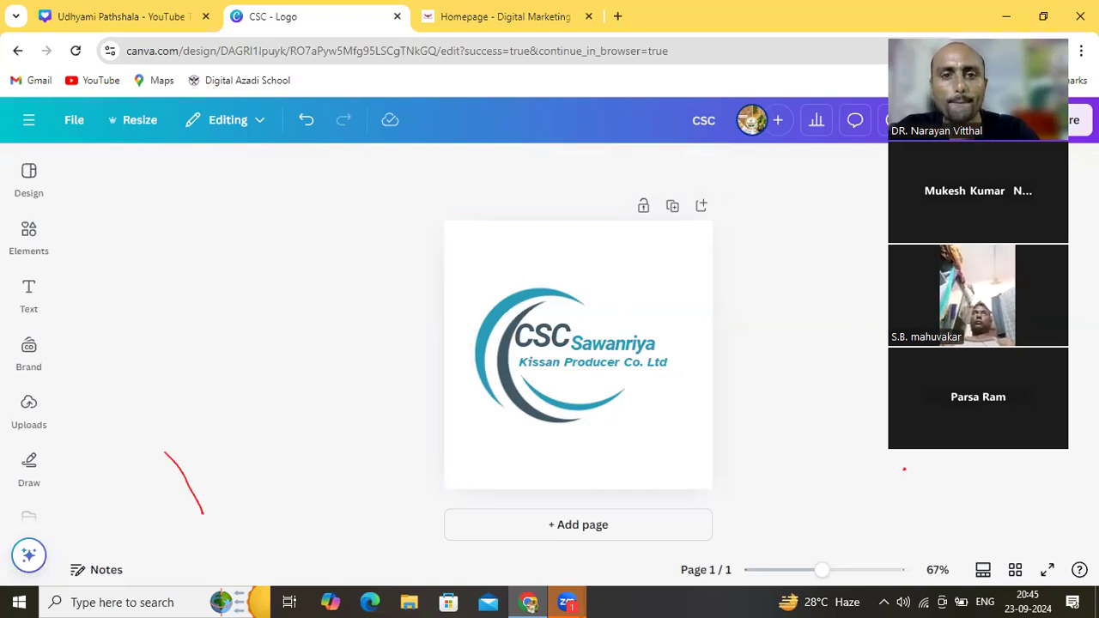
Reposition the CSC text slightly to line up with Sawanriya
{"action": "left_click_drag", "start_coordinate": [246, 298], "coordinate": [189, 297]}
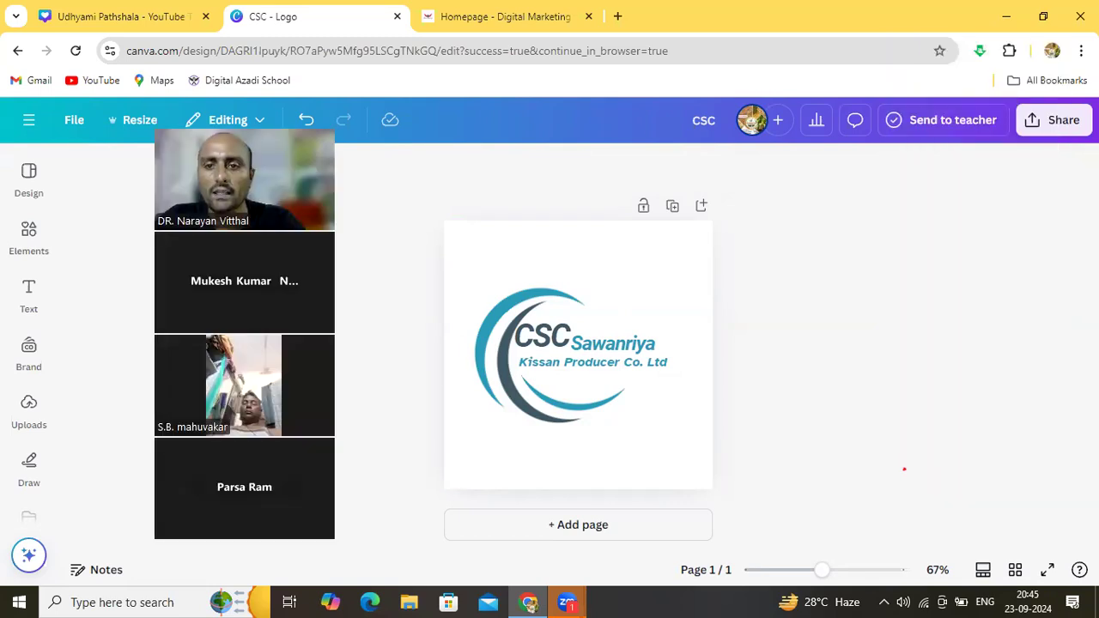
{"action": "left_click", "coordinate": [525, 343]}
{"action": "mouse_move", "coordinate": [522, 341]}
{"action": "left_mouse_down"}
{"action": "mouse_move", "coordinate": [541, 368]}
{"action": "mouse_move", "coordinate": [540, 341]}
{"action": "mouse_move", "coordinate": [524, 345]}
{"action": "left_mouse_up"}
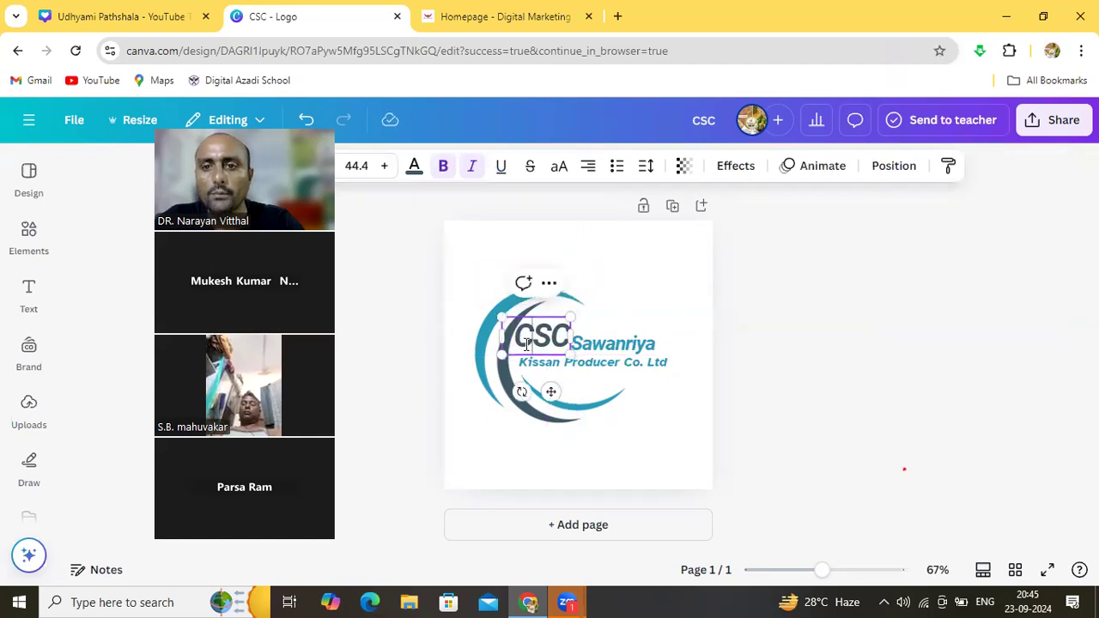
{"action": "left_click", "coordinate": [635, 303]}
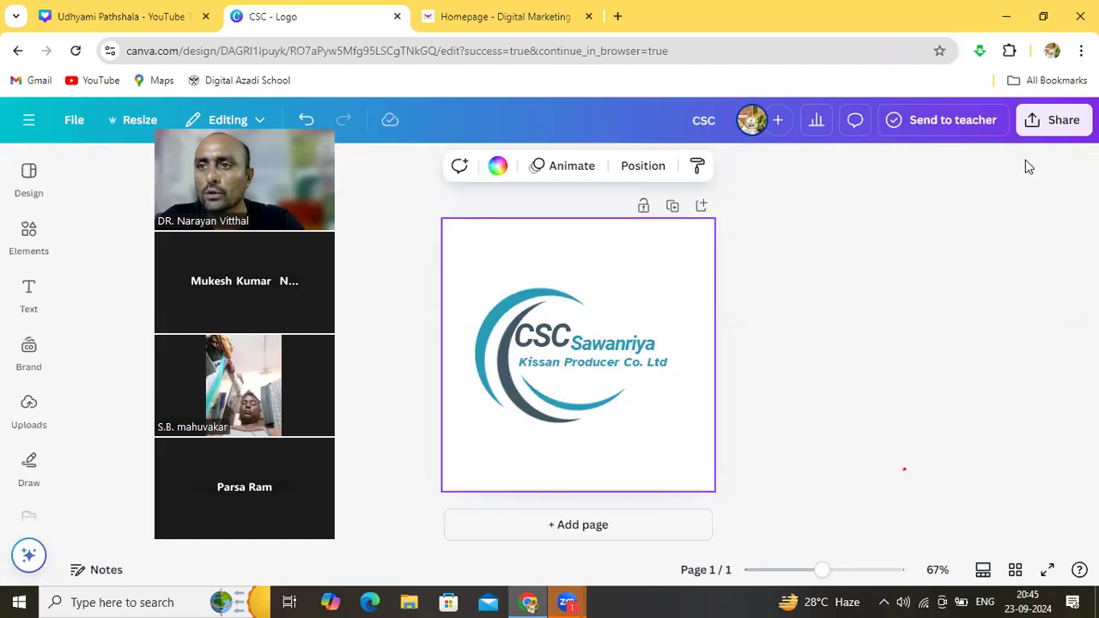
Download the CSC Sawanriya logo as a PNG file, CSC.png
{"action": "left_click", "coordinate": [1047, 122]}
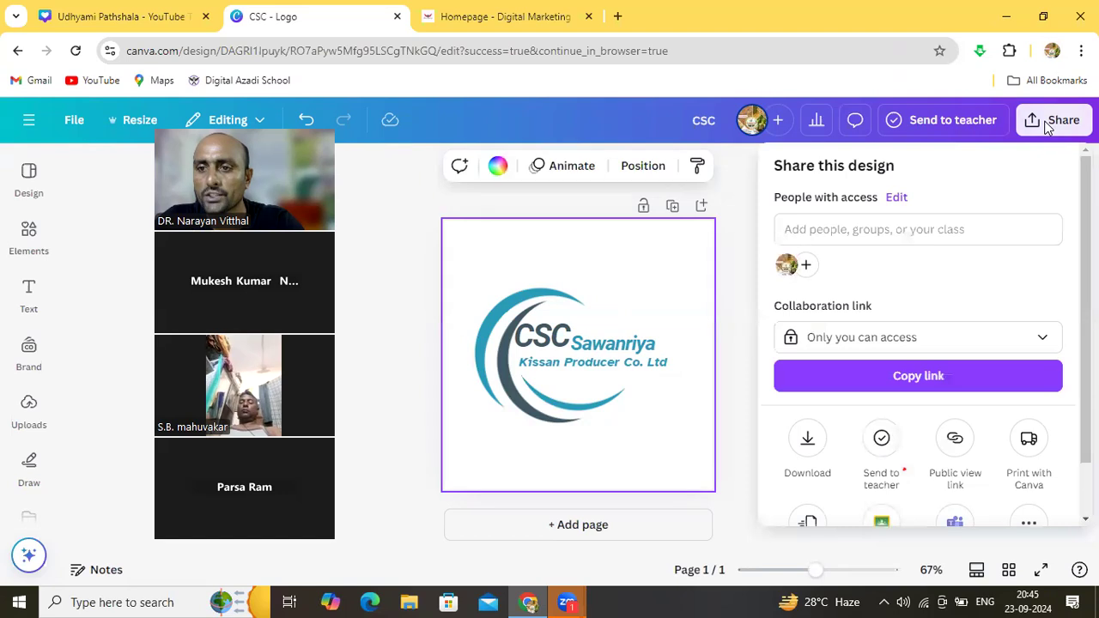
{"action": "left_click", "coordinate": [810, 443]}
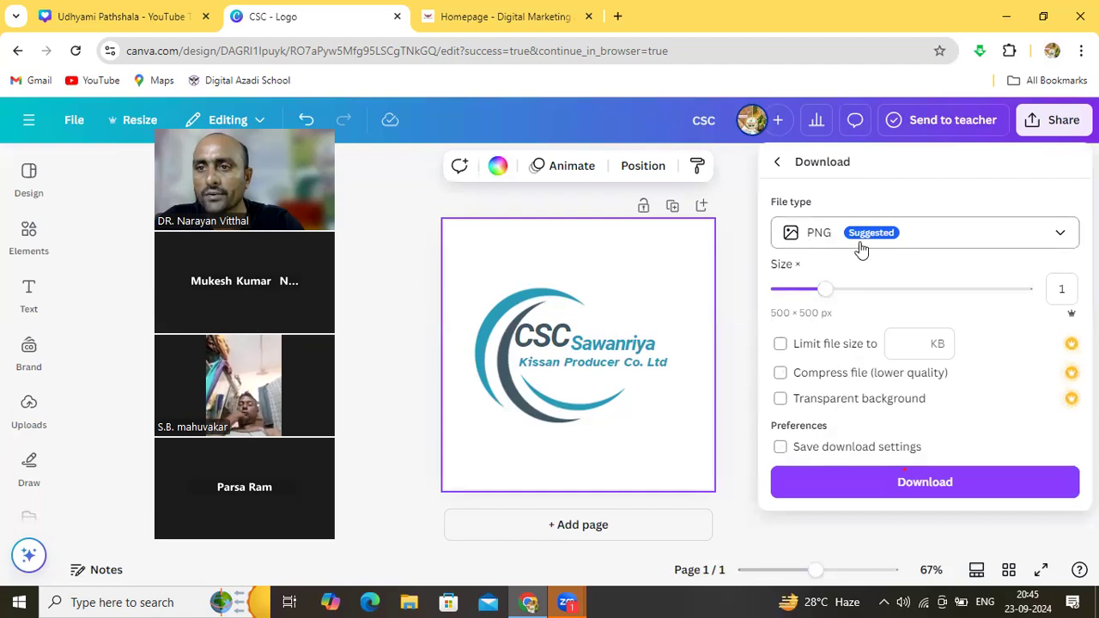
{"action": "left_click", "coordinate": [1023, 232]}
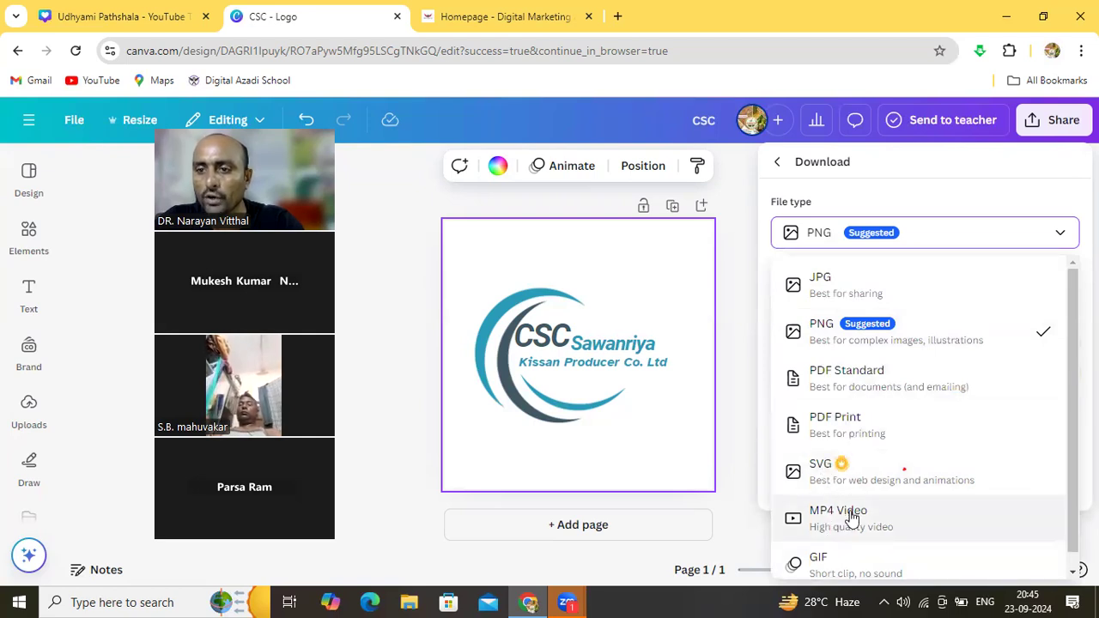
{"action": "left_click", "coordinate": [927, 230]}
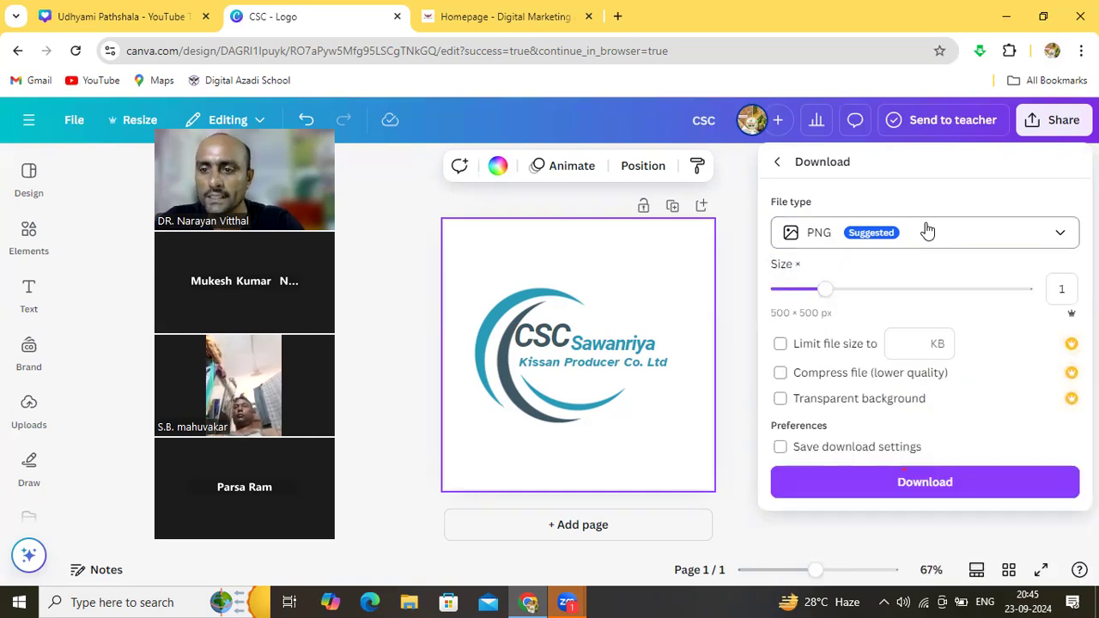
{"action": "left_click", "coordinate": [910, 482]}
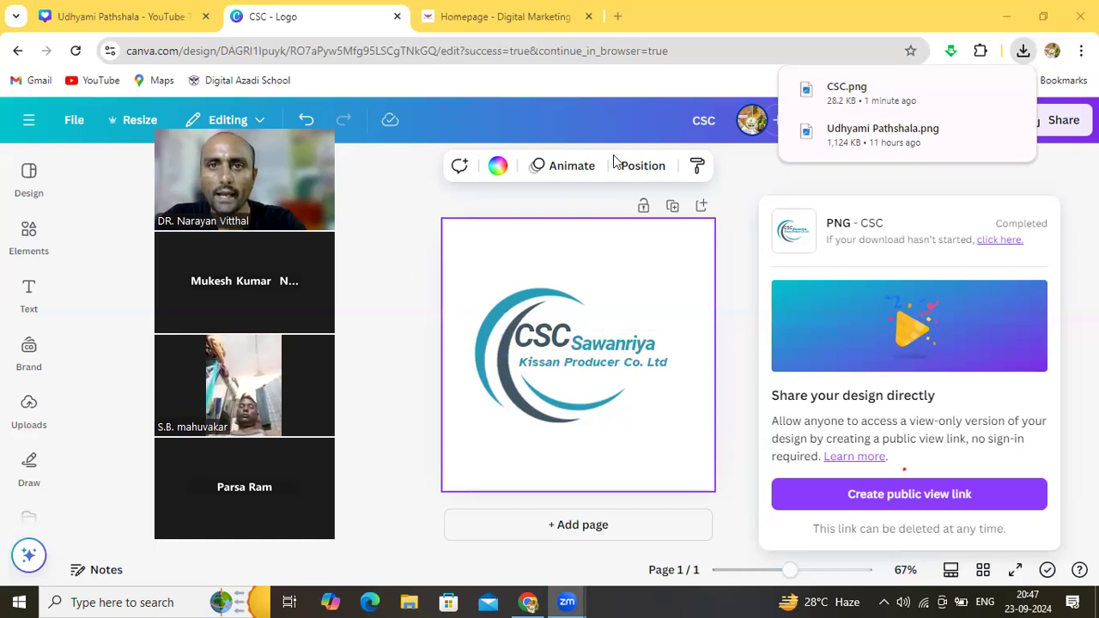
Open WhatsApp Web in a new Chrome tab from the recent 'whatsapp web' search
{"action": "left_click", "coordinate": [622, 17]}
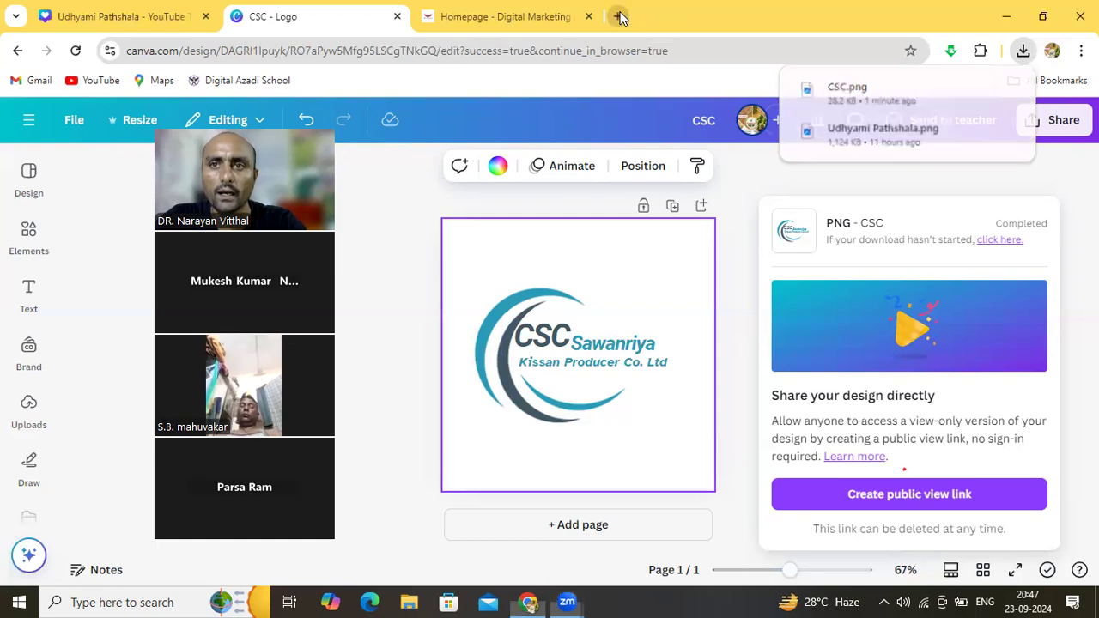
{"action": "left_click", "coordinate": [497, 328]}
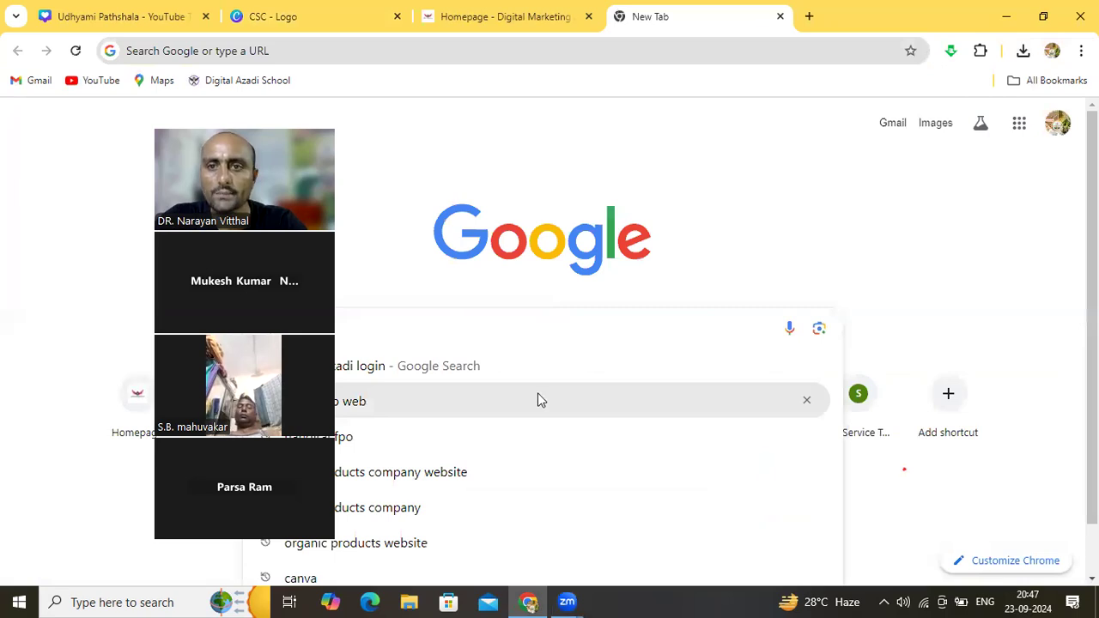
{"action": "left_click", "coordinate": [355, 412]}
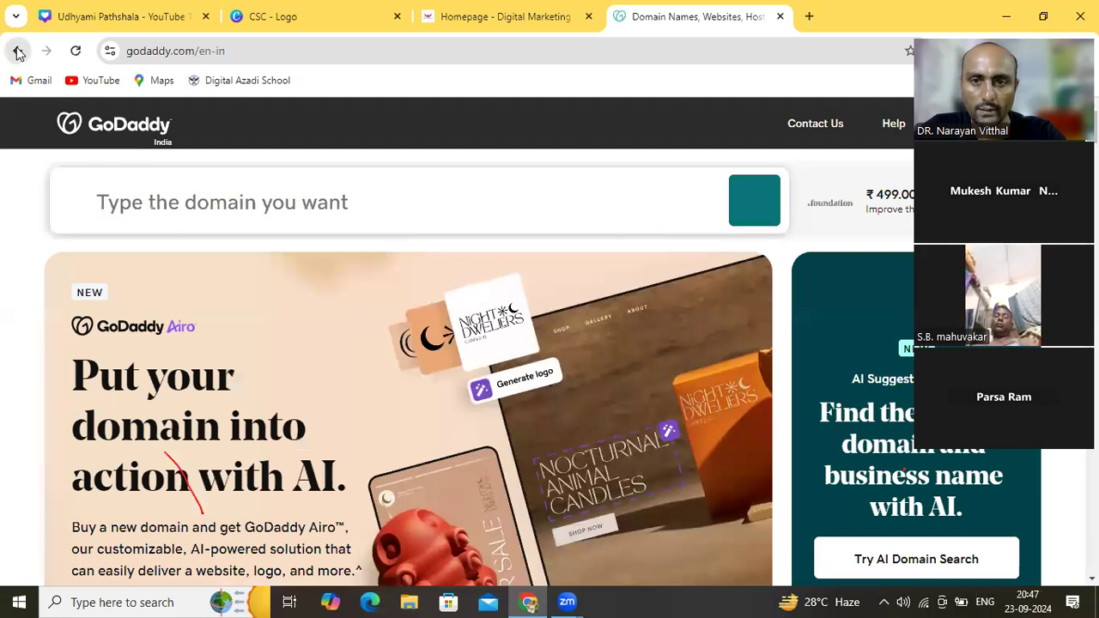
{"action": "left_click", "coordinate": [18, 51]}
{"action": "left_click", "coordinate": [409, 326]}
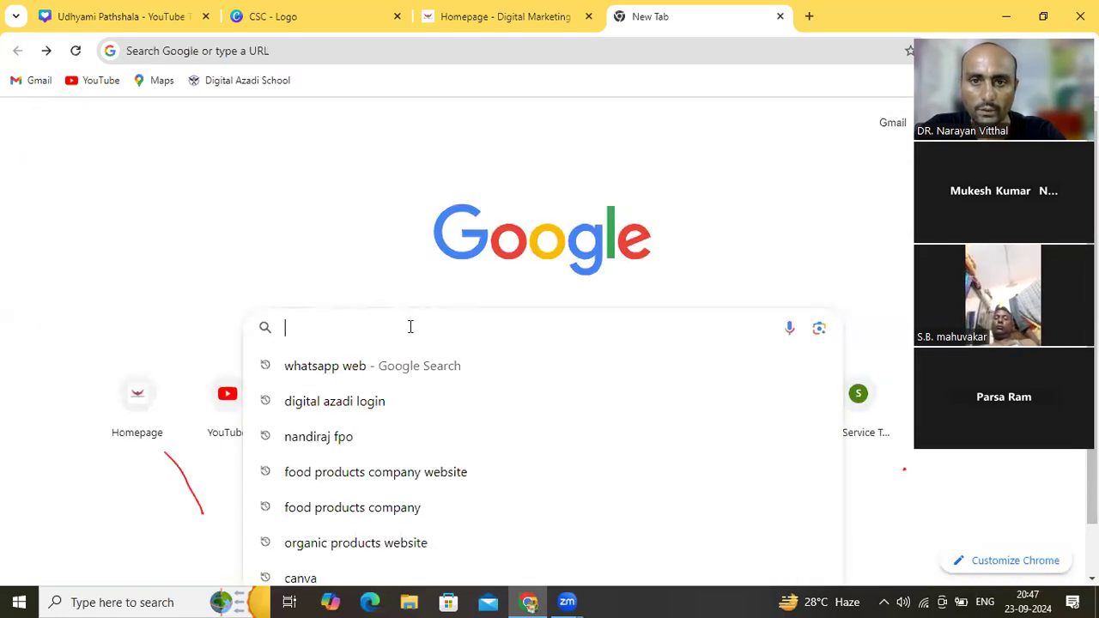
{"action": "left_click", "coordinate": [347, 372]}
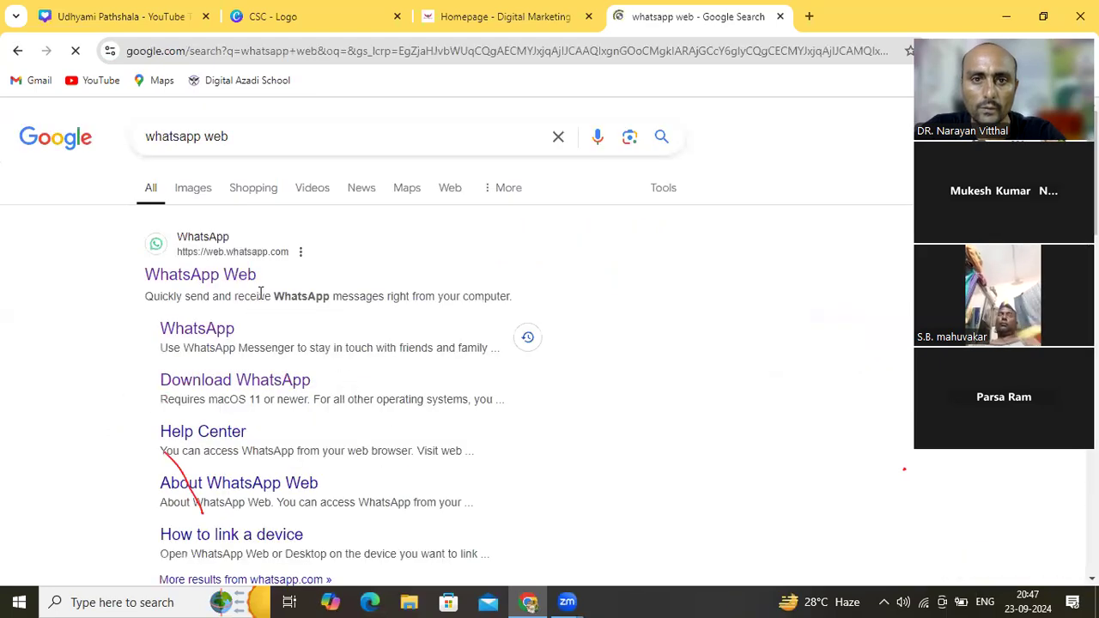
{"action": "left_click", "coordinate": [248, 276]}
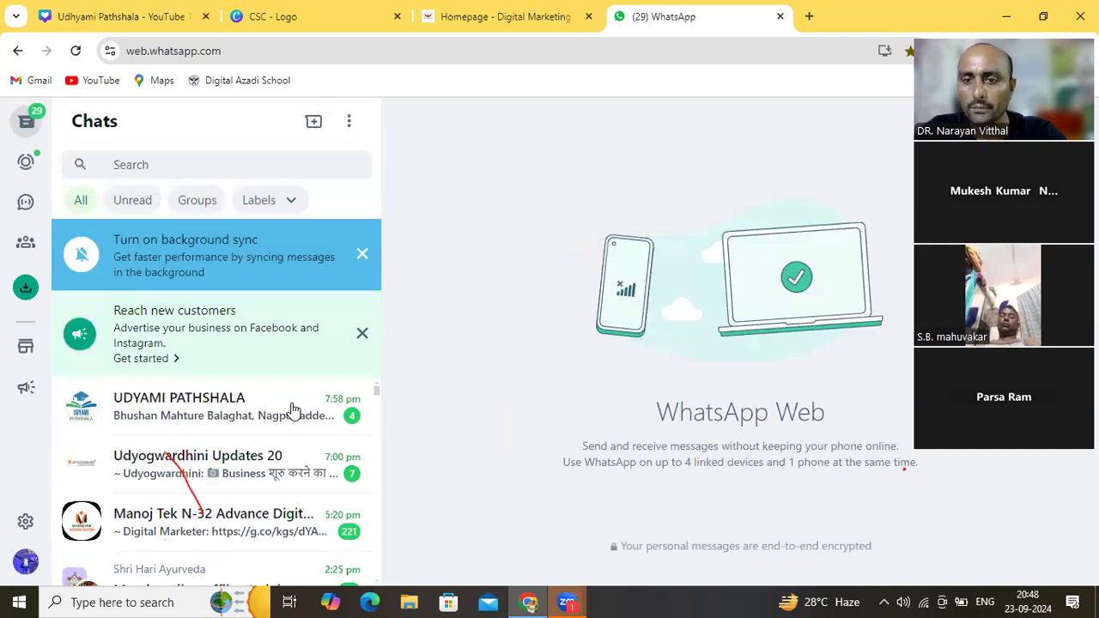
Attach CSC.png from Downloads as a photo and send it to the UDYAMI PATHSHALA chat
{"action": "left_click", "coordinate": [292, 410]}
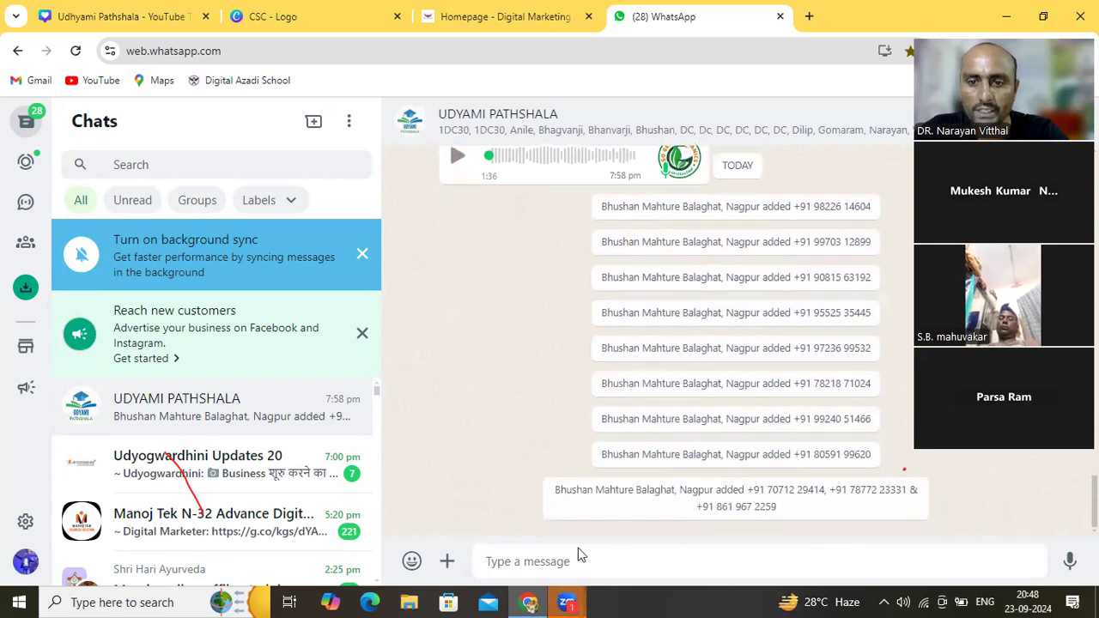
{"action": "left_click", "coordinate": [446, 560]}
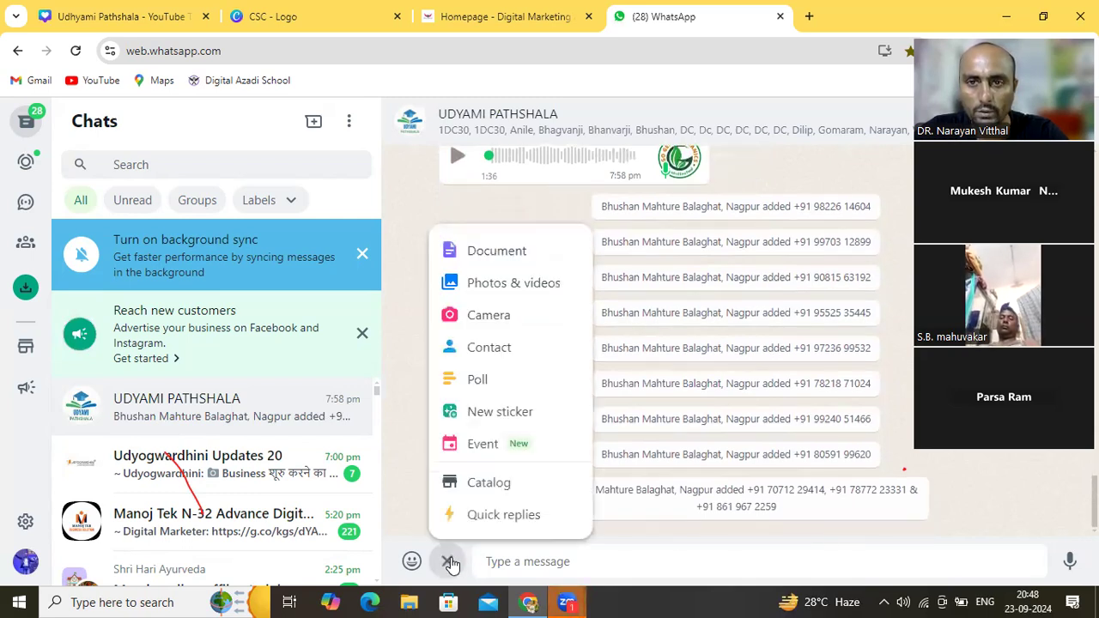
{"action": "left_click", "coordinate": [515, 288]}
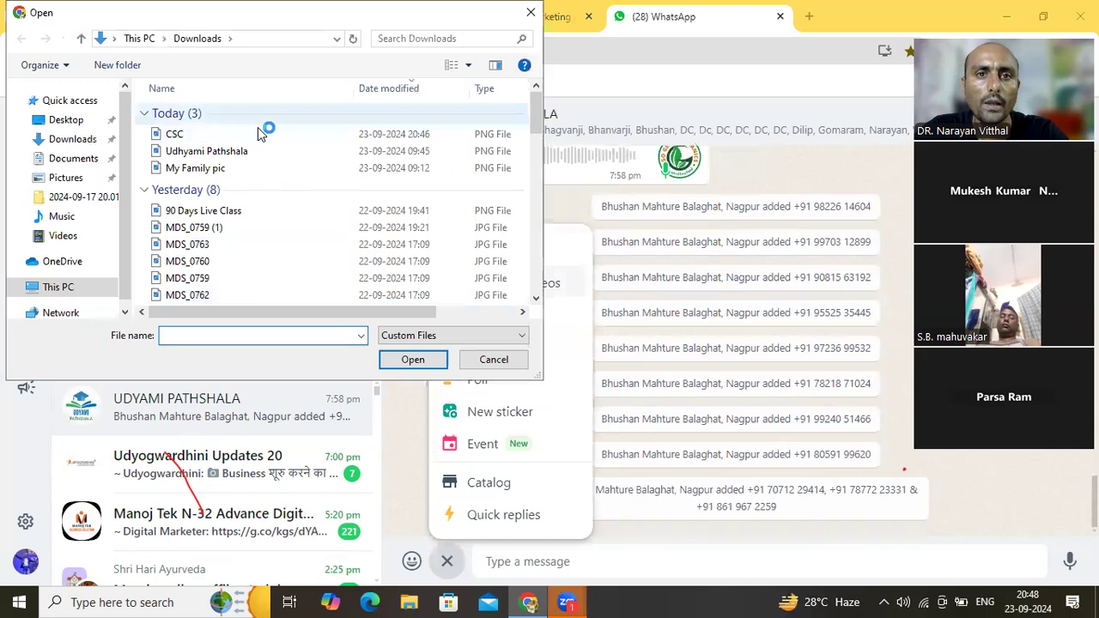
{"action": "left_click", "coordinate": [216, 137]}
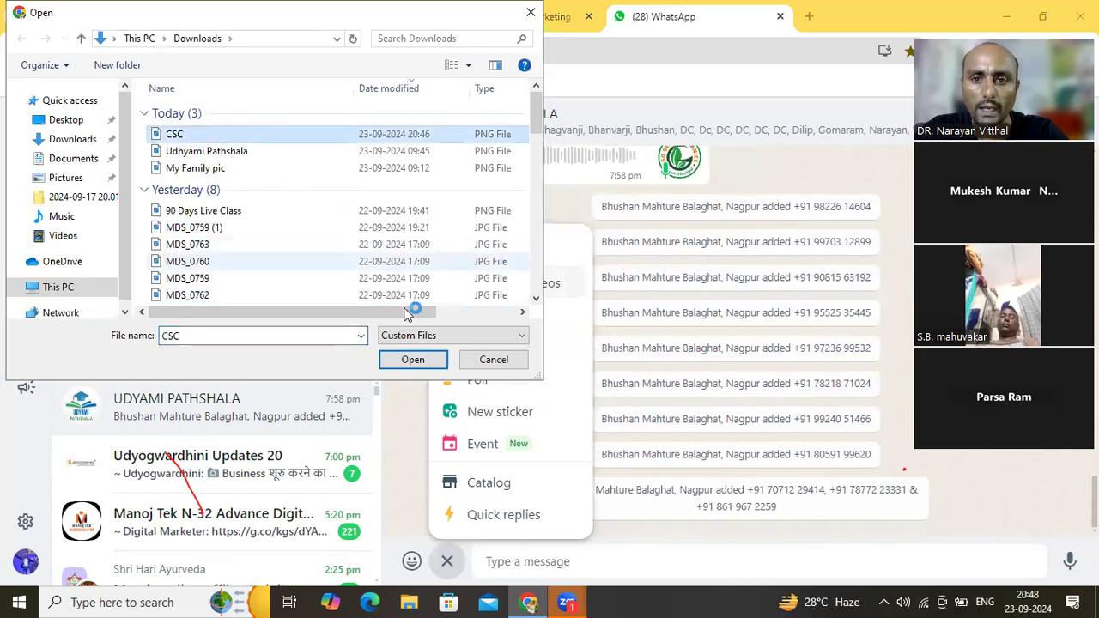
{"action": "left_click", "coordinate": [412, 358]}
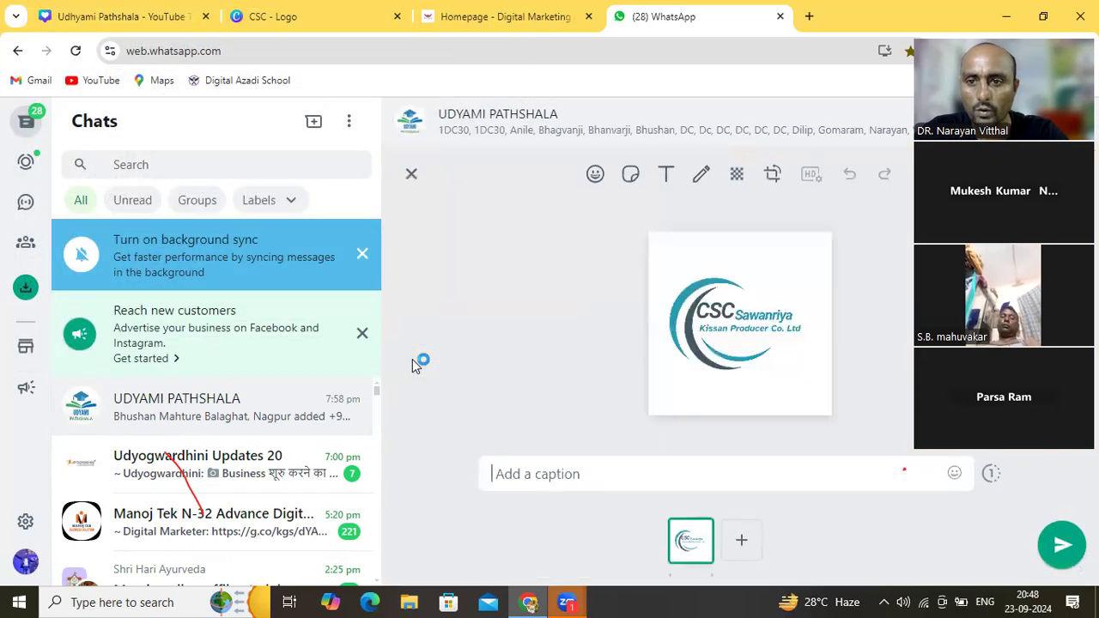
{"action": "left_click", "coordinate": [1061, 546]}
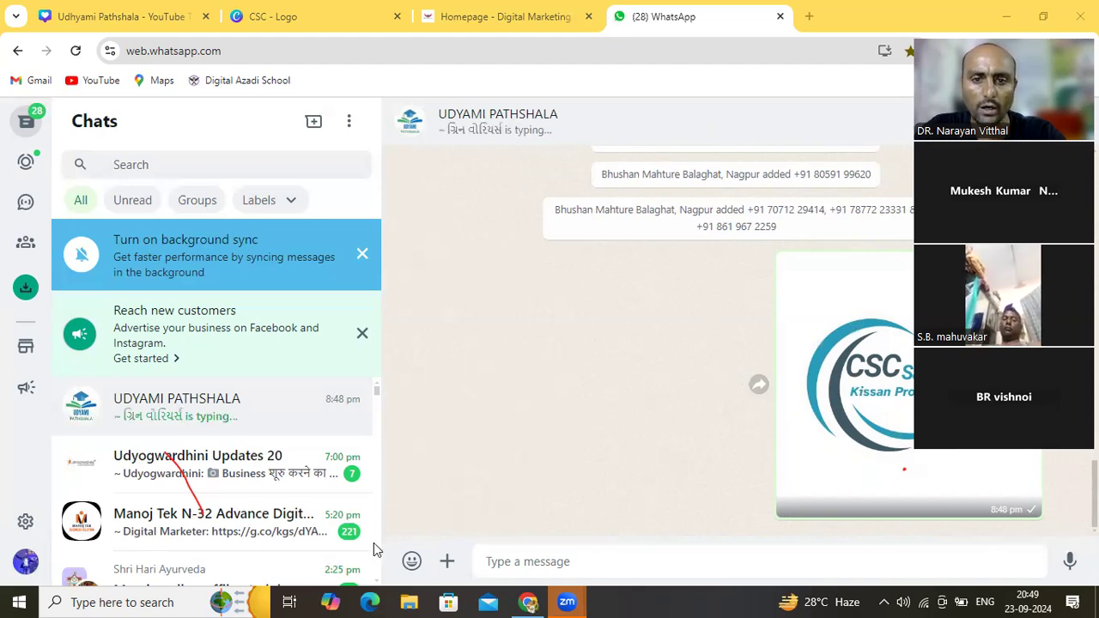
Check another WhatsApp contact's chat and Contact info, then go back to the 'CSC - Logo' Canva tab
{"action": "scroll", "coordinate": [378, 549], "scroll_direction": "down", "scroll_amount": 5}
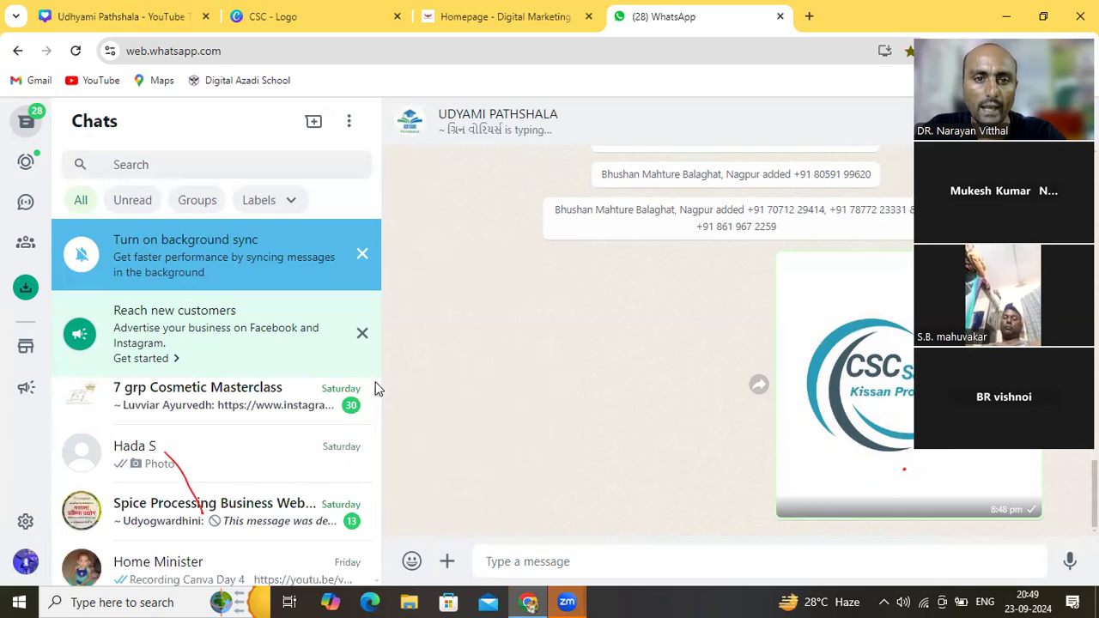
{"action": "scroll", "coordinate": [374, 392], "scroll_direction": "up", "scroll_amount": 3}
{"action": "scroll", "coordinate": [375, 388], "scroll_direction": "up", "scroll_amount": 3}
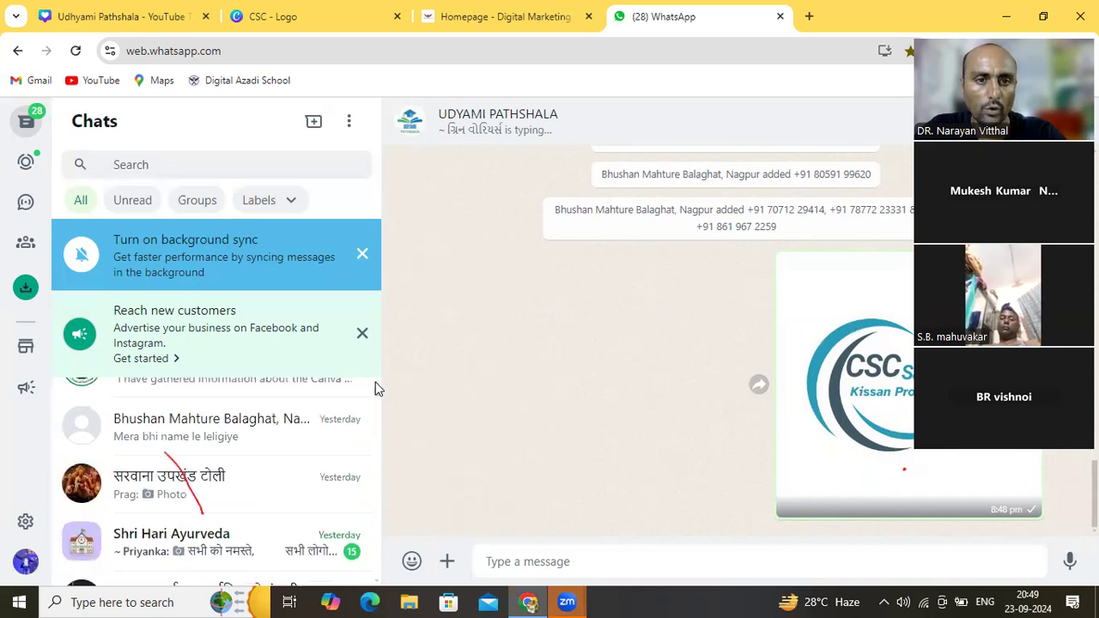
{"action": "left_click", "coordinate": [86, 465]}
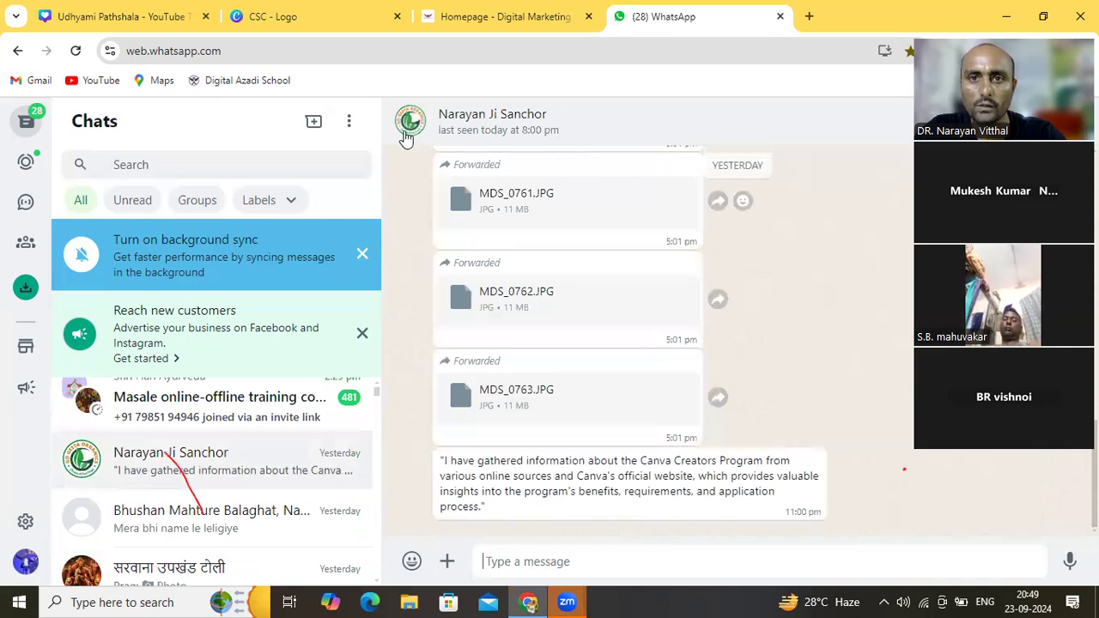
{"action": "left_click", "coordinate": [410, 124]}
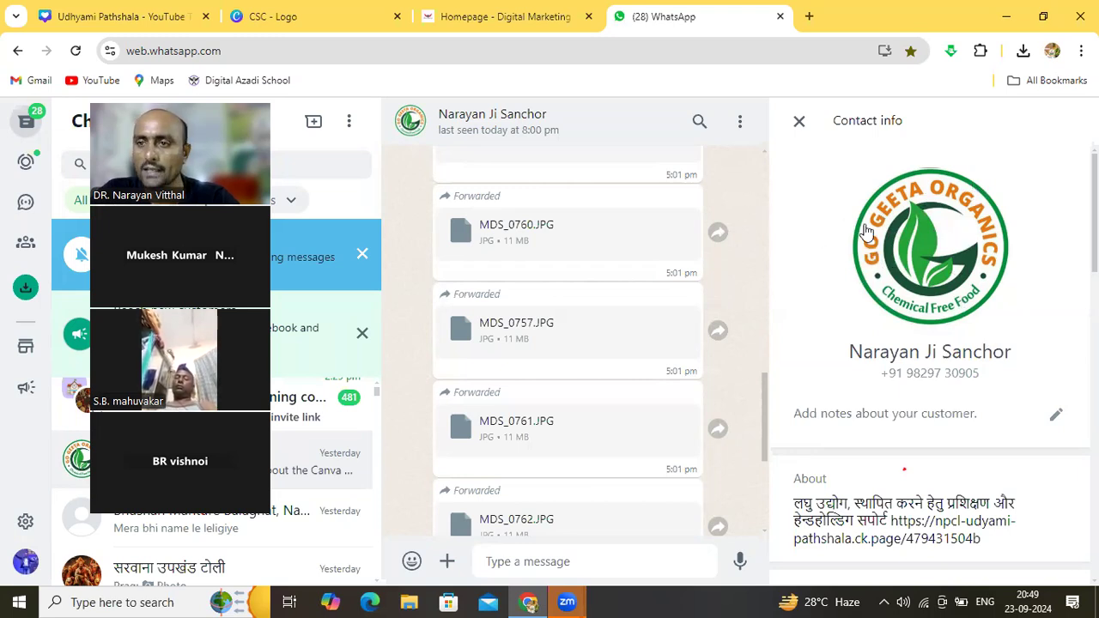
{"action": "left_click", "coordinate": [797, 122]}
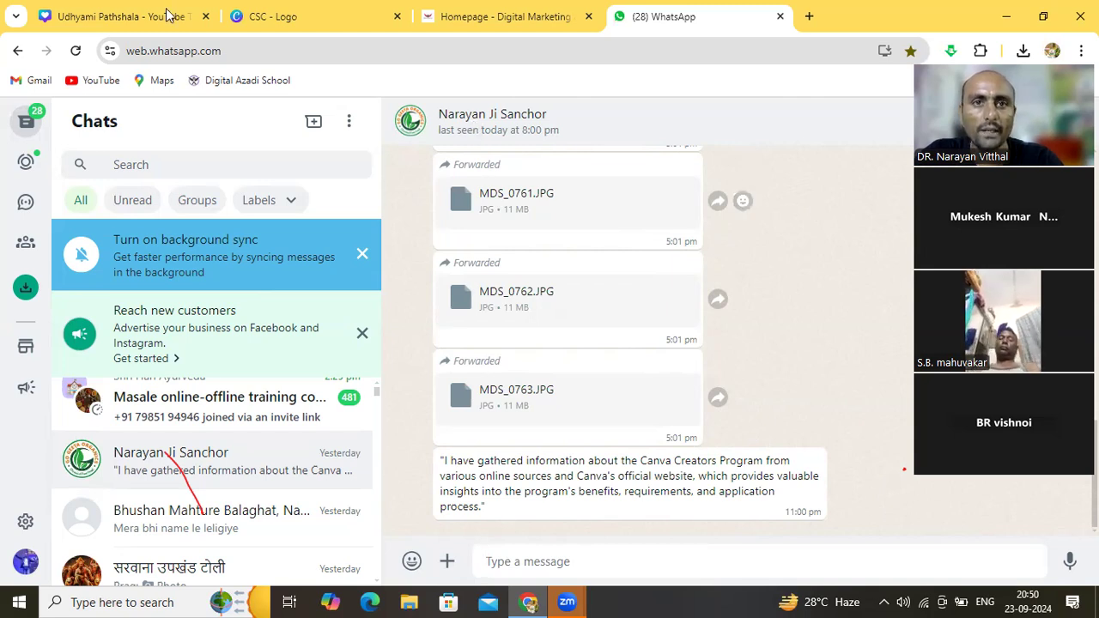
{"action": "left_click", "coordinate": [293, 15]}
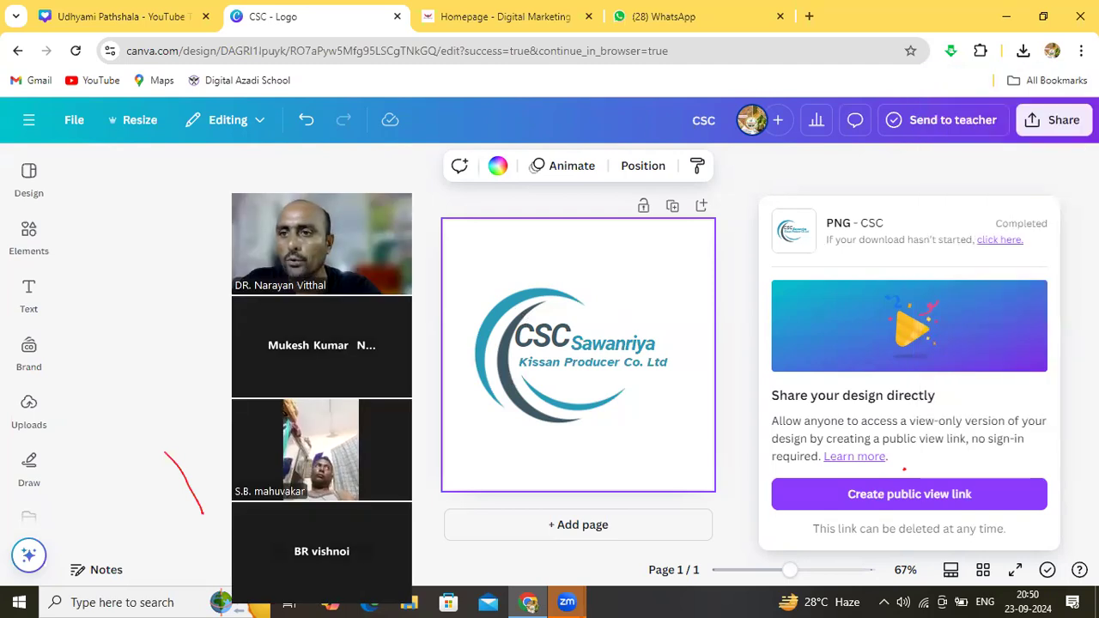
Dismiss the download summary and bring up Create new design formats like Doc, Logo and Instagram Post
{"action": "left_click", "coordinate": [829, 186]}
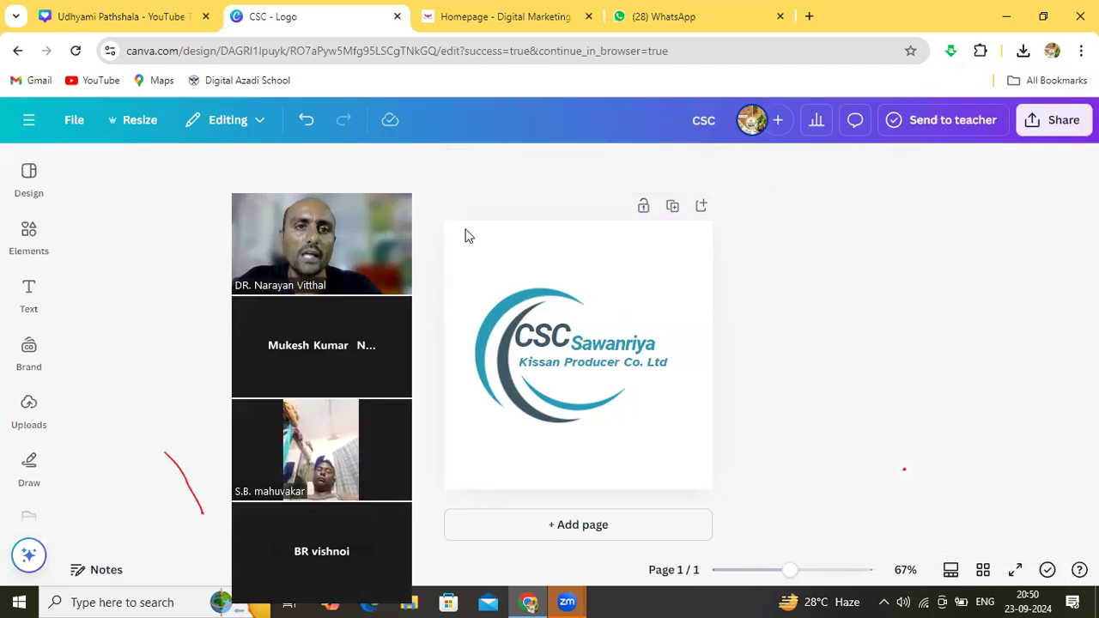
{"action": "left_click", "coordinate": [77, 120]}
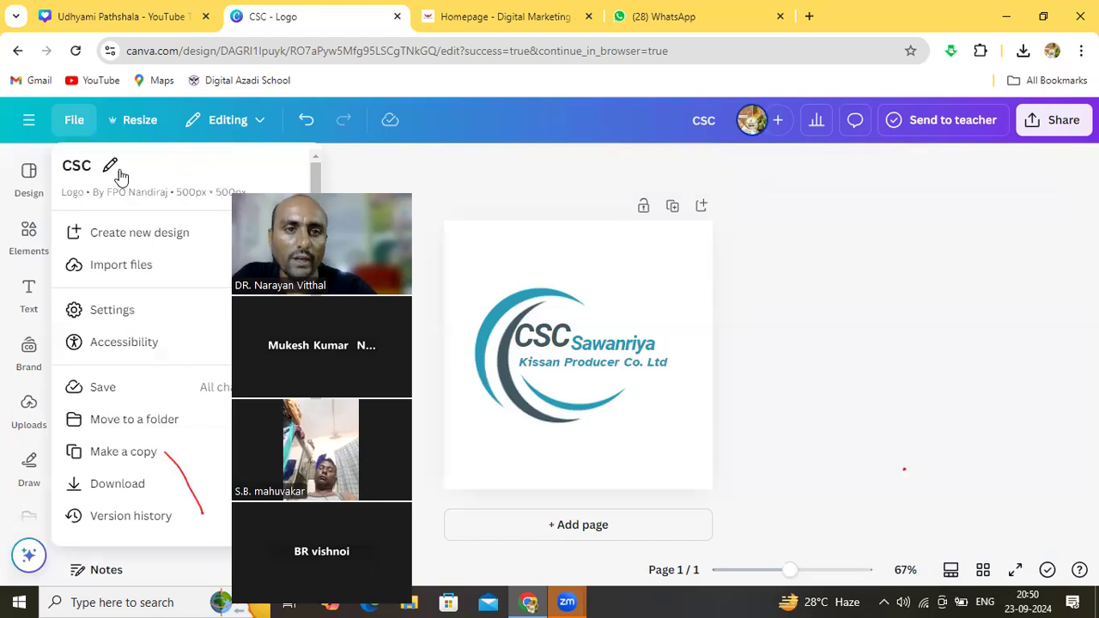
{"action": "left_click", "coordinate": [132, 230]}
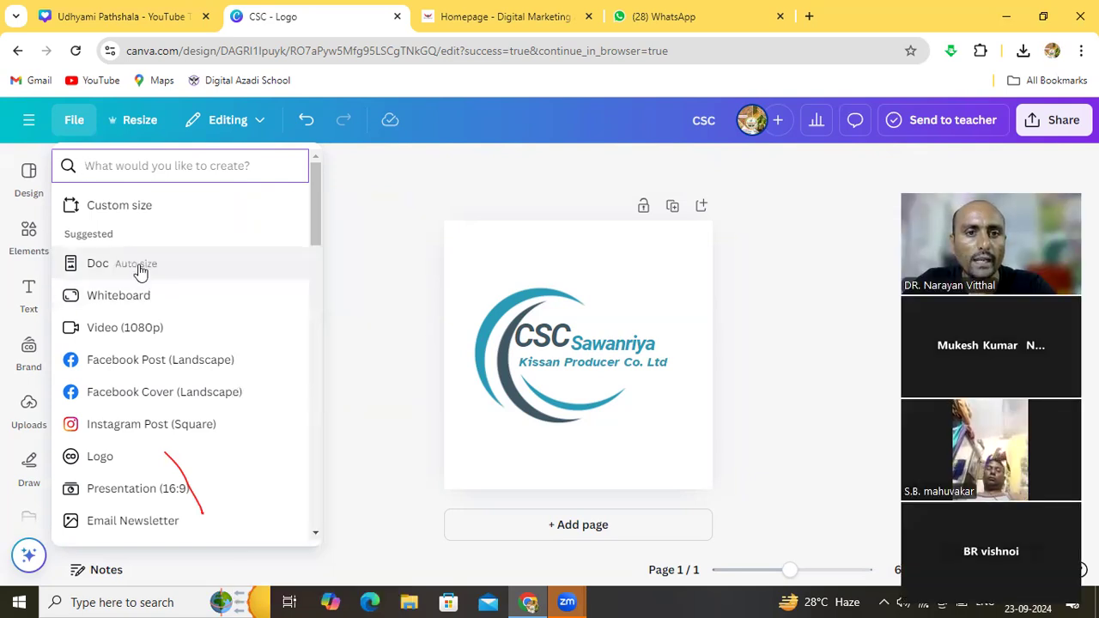
Create a 1080 × 1080 Instagram Post (Square) design, staying in the browser instead of the desktop app
{"action": "left_click", "coordinate": [153, 426]}
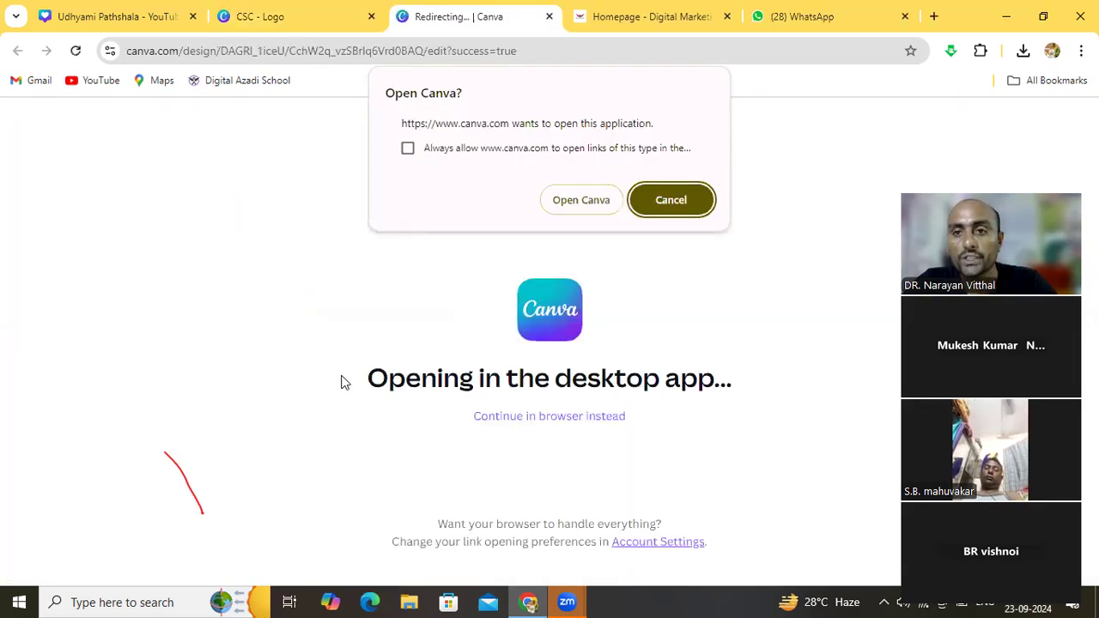
{"action": "left_click", "coordinate": [671, 200]}
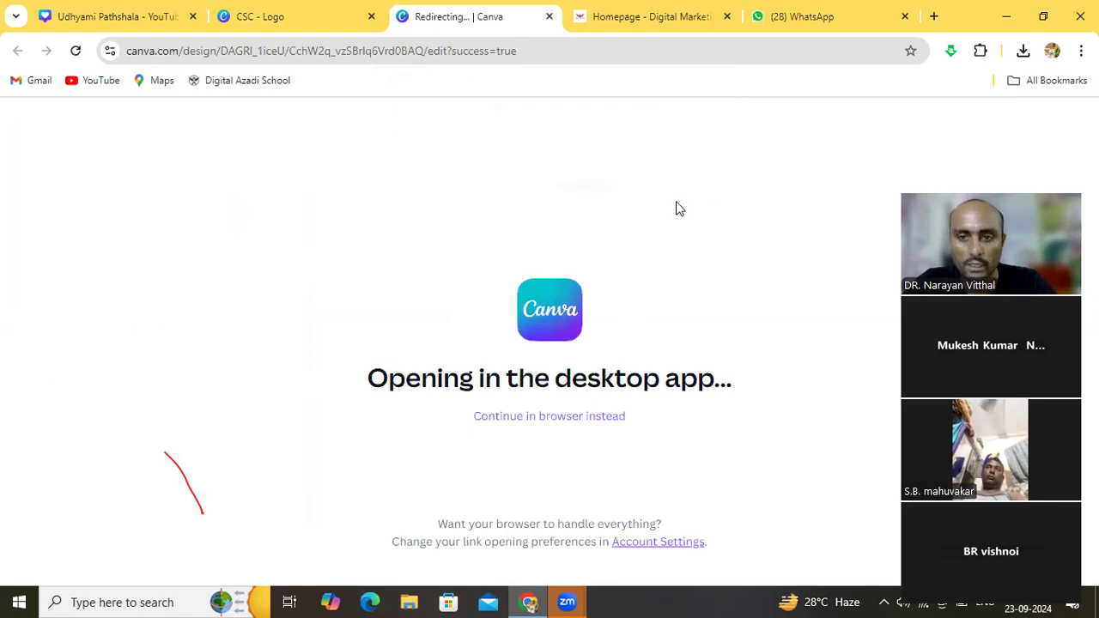
{"action": "left_click", "coordinate": [584, 420]}
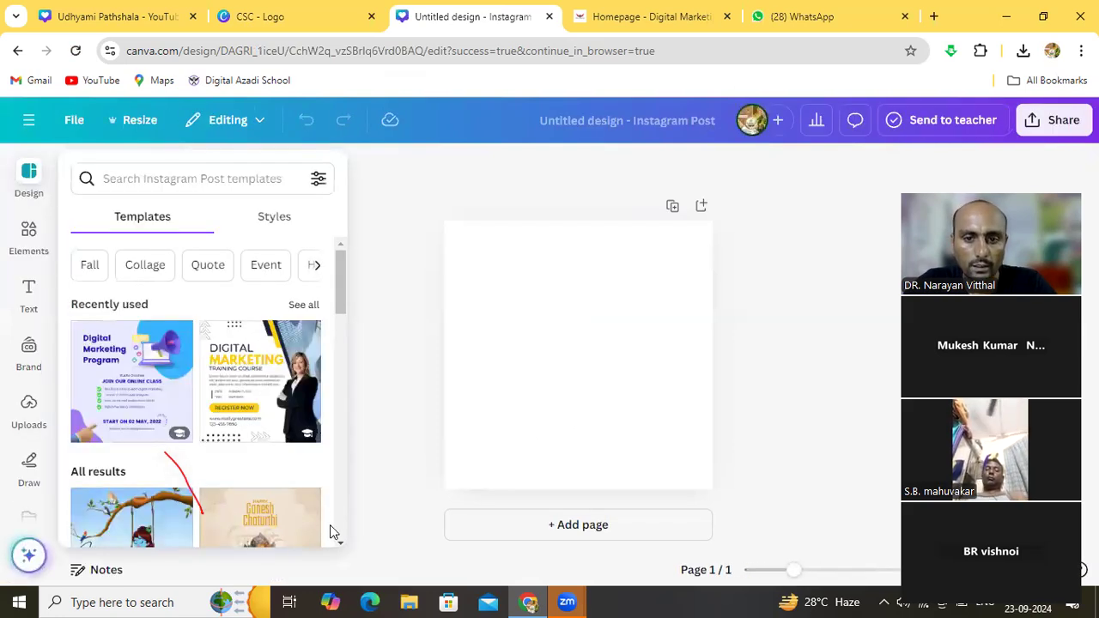
{"action": "scroll", "coordinate": [338, 540], "scroll_direction": "down", "scroll_amount": 3}
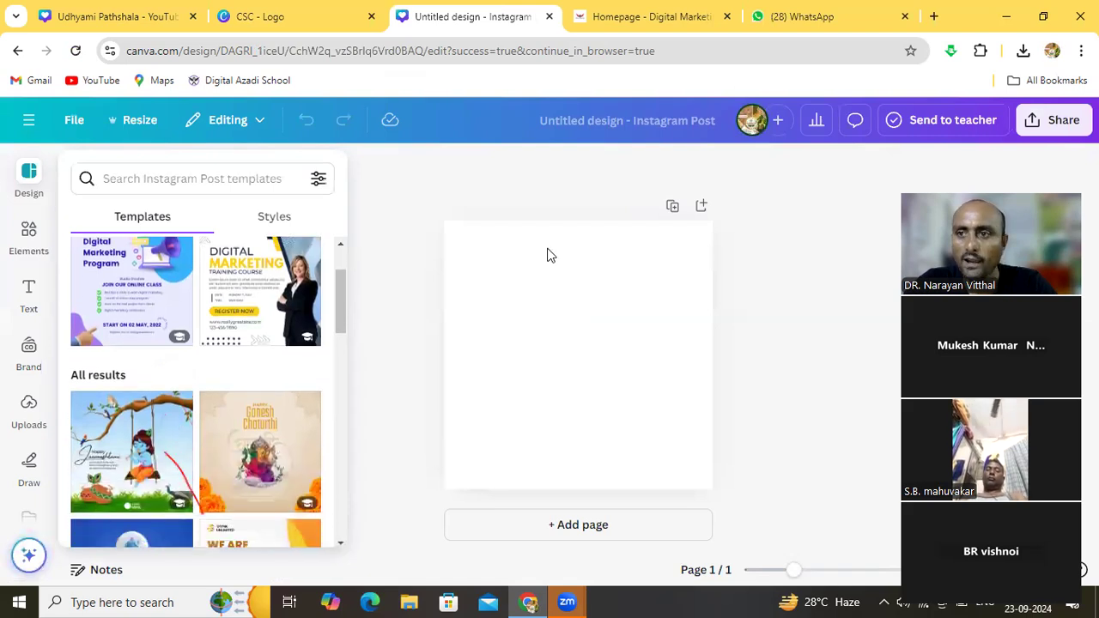
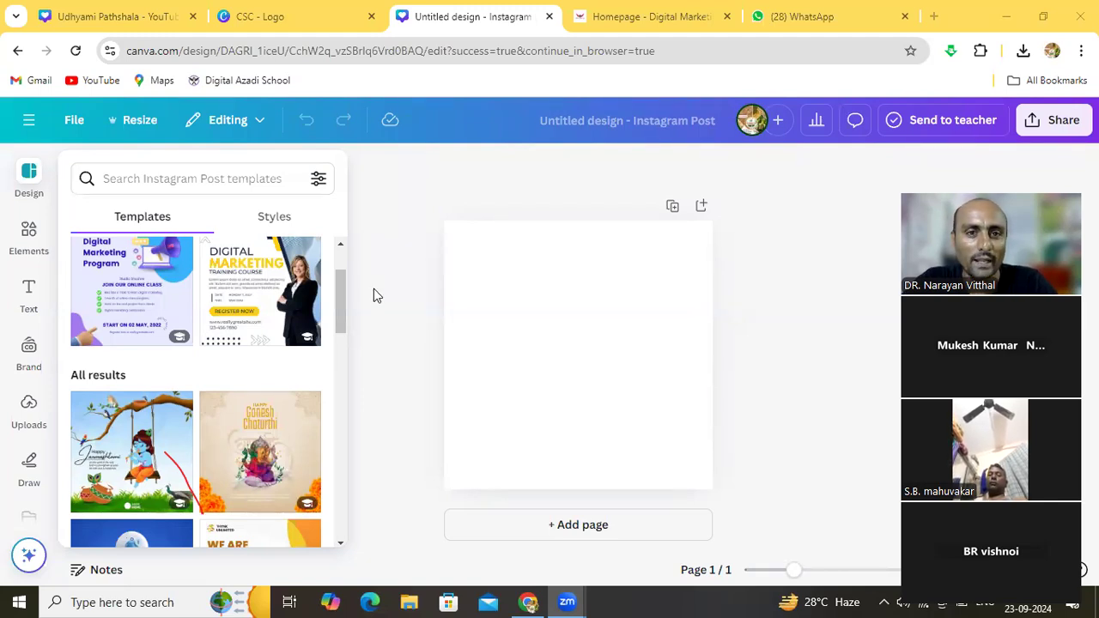
Apply the illustrated Happy Krishna Janmashtami swing template to the blank 1080 × 1080 post
{"action": "left_click", "coordinate": [186, 178]}
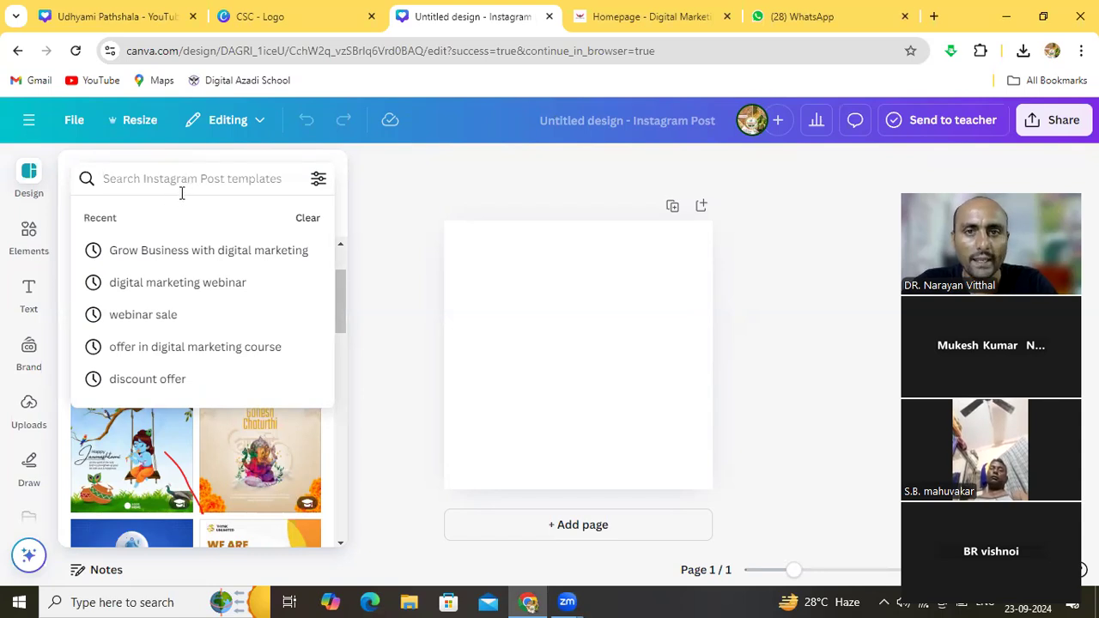
{"action": "key", "text": "Escape"}
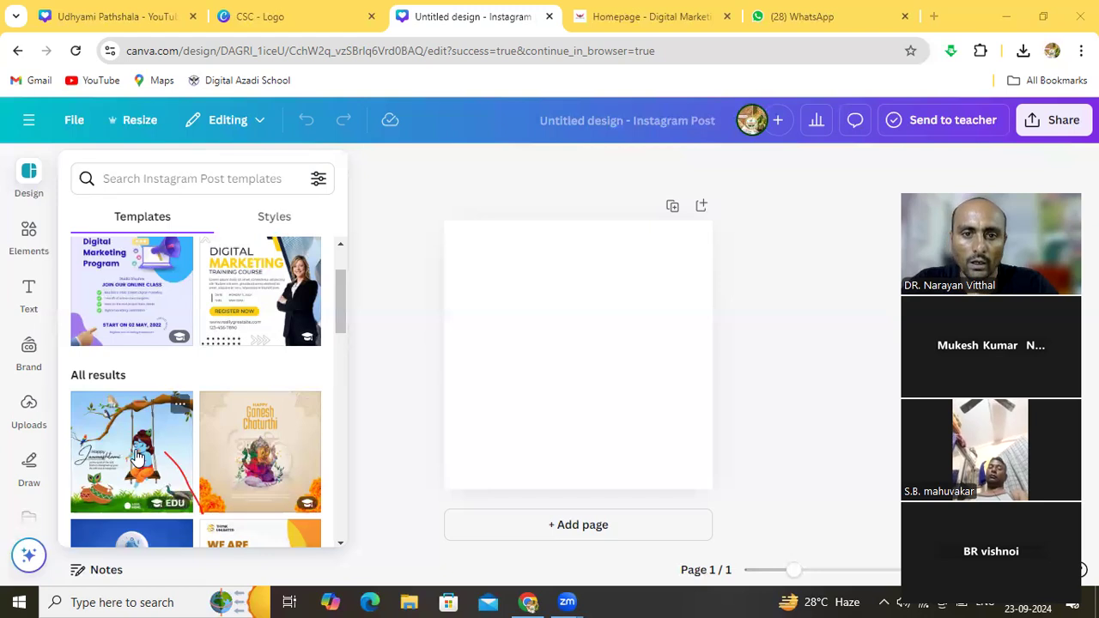
{"action": "left_click", "coordinate": [341, 546]}
{"action": "left_click", "coordinate": [341, 547]}
{"action": "left_click", "coordinate": [341, 546]}
{"action": "left_click", "coordinate": [341, 547]}
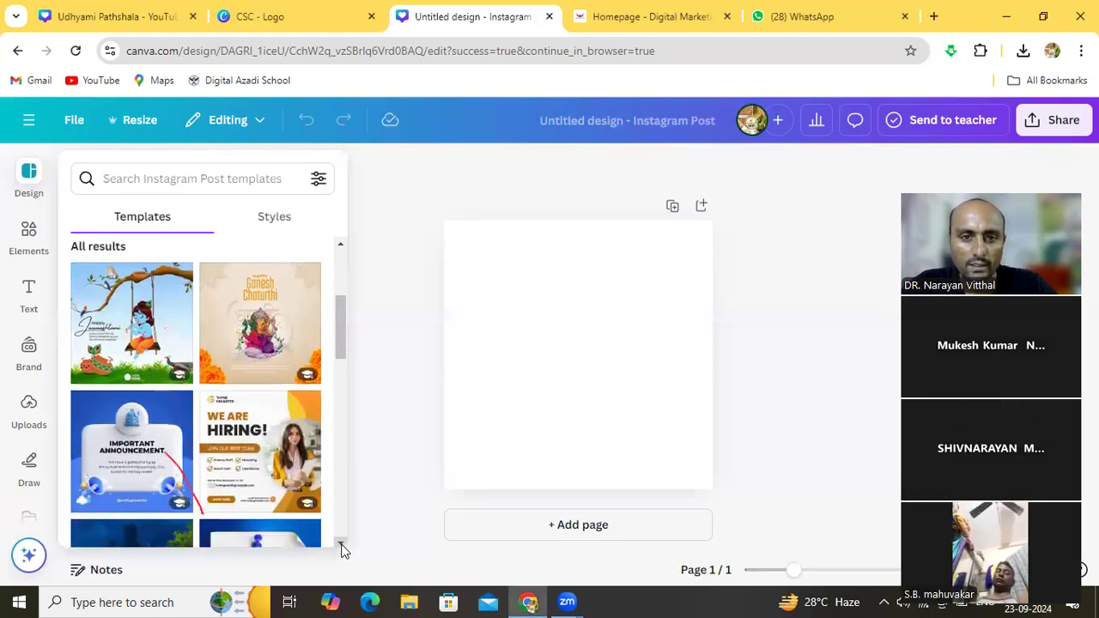
{"action": "left_click", "coordinate": [147, 331]}
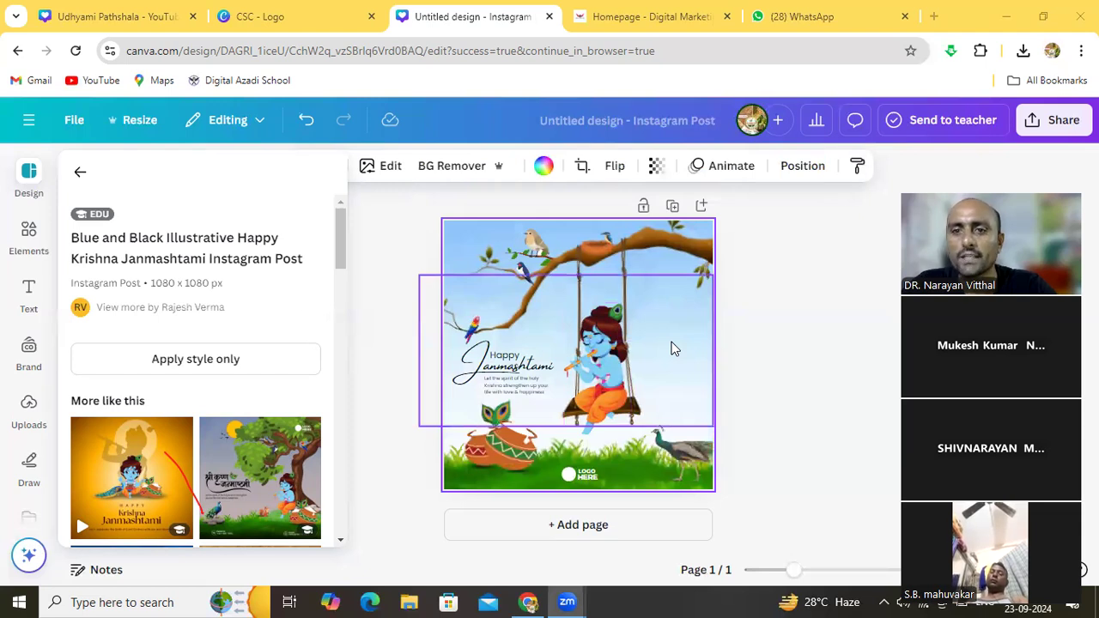
Zoom in and move the illustration group higher on the post
{"action": "left_click", "coordinate": [674, 348]}
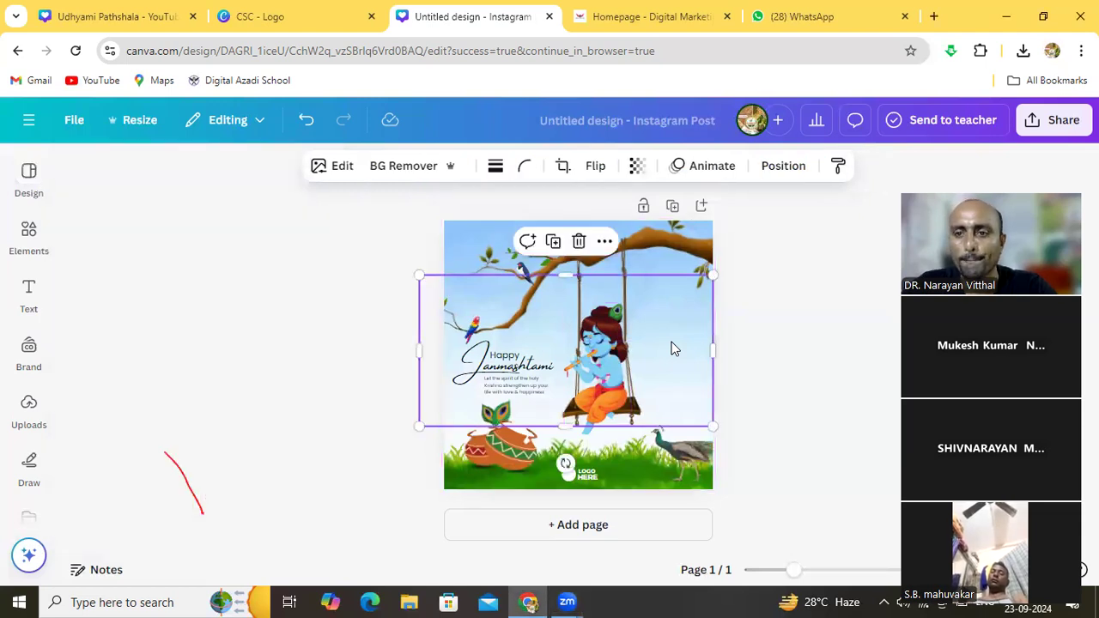
{"action": "left_click", "coordinate": [772, 358]}
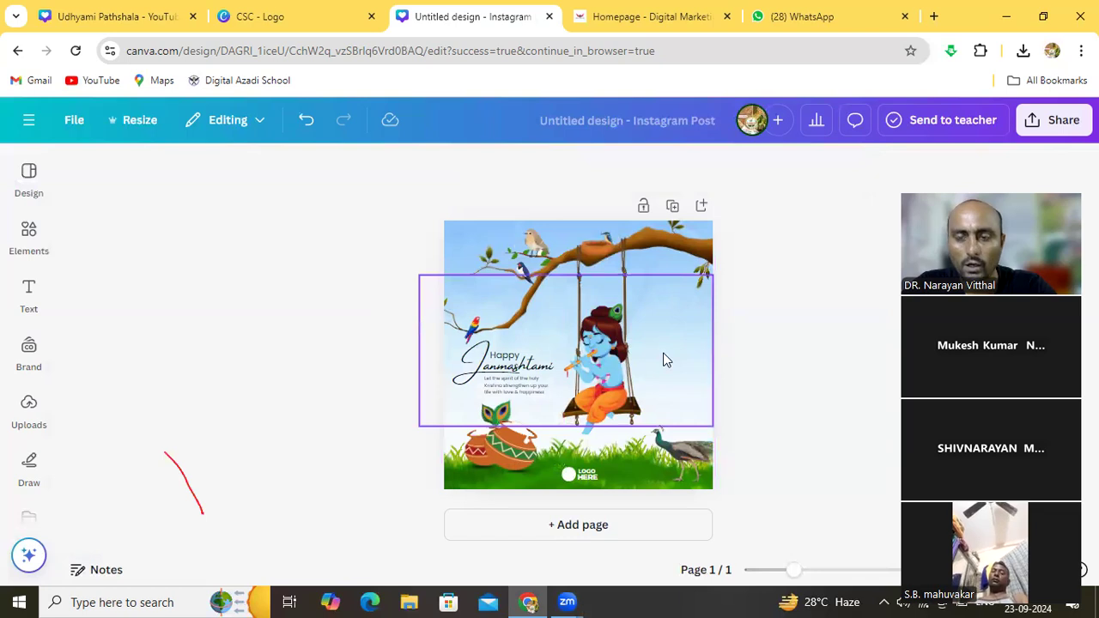
{"action": "key", "text": "ctrl+plus"}
{"action": "key", "text": "ctrl+plus"}
{"action": "key", "text": "ctrl+plus"}
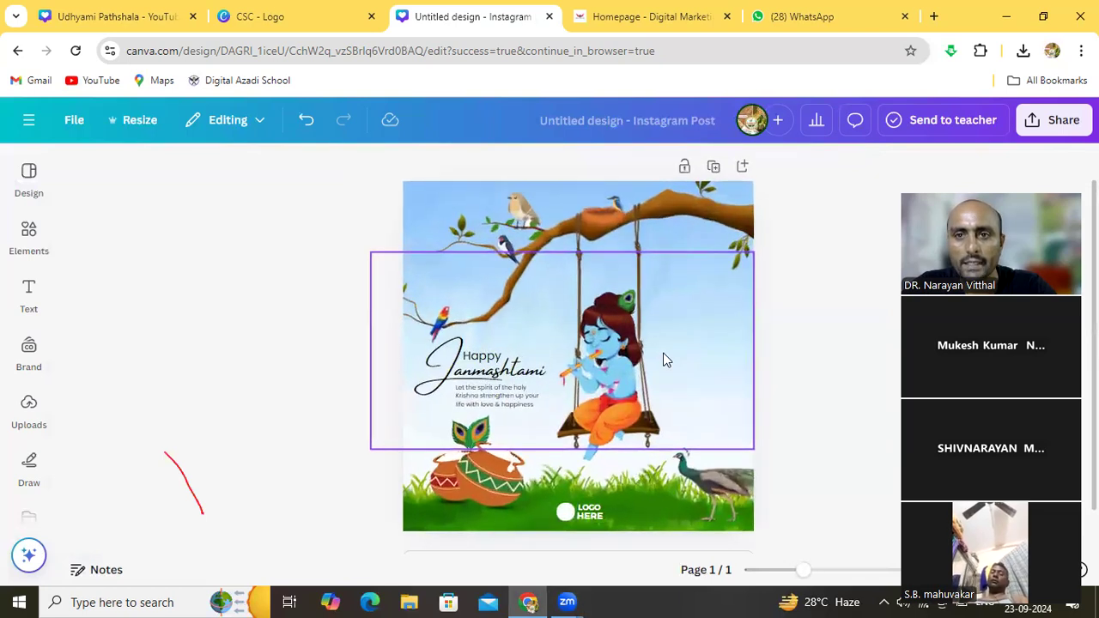
{"action": "left_click", "coordinate": [662, 359]}
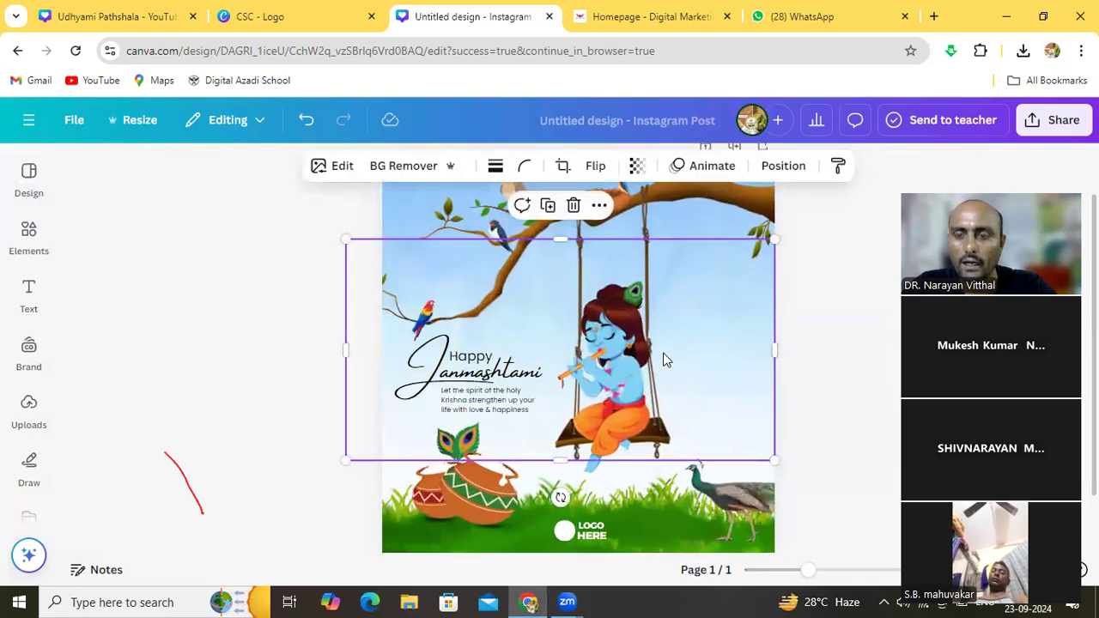
{"action": "left_click", "coordinate": [815, 380]}
{"action": "left_click", "coordinate": [718, 360]}
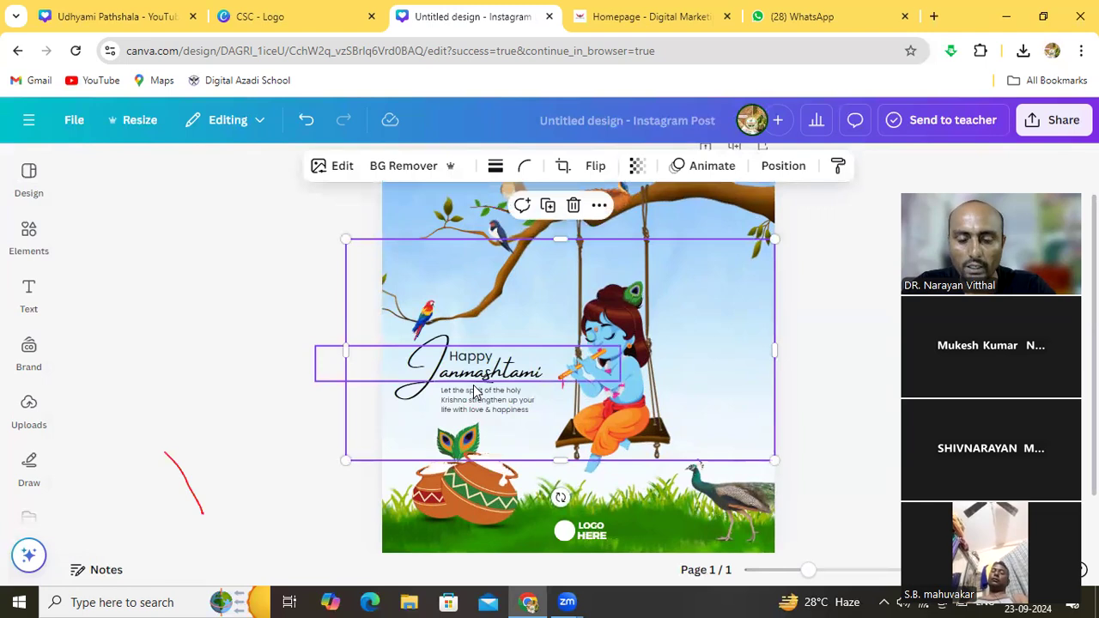
{"action": "left_click_drag", "start_coordinate": [468, 378], "coordinate": [468, 350]}
Shift the swing to the right and move Krishna up onto it
{"action": "left_click_drag", "start_coordinate": [526, 318], "coordinate": [553, 316]}
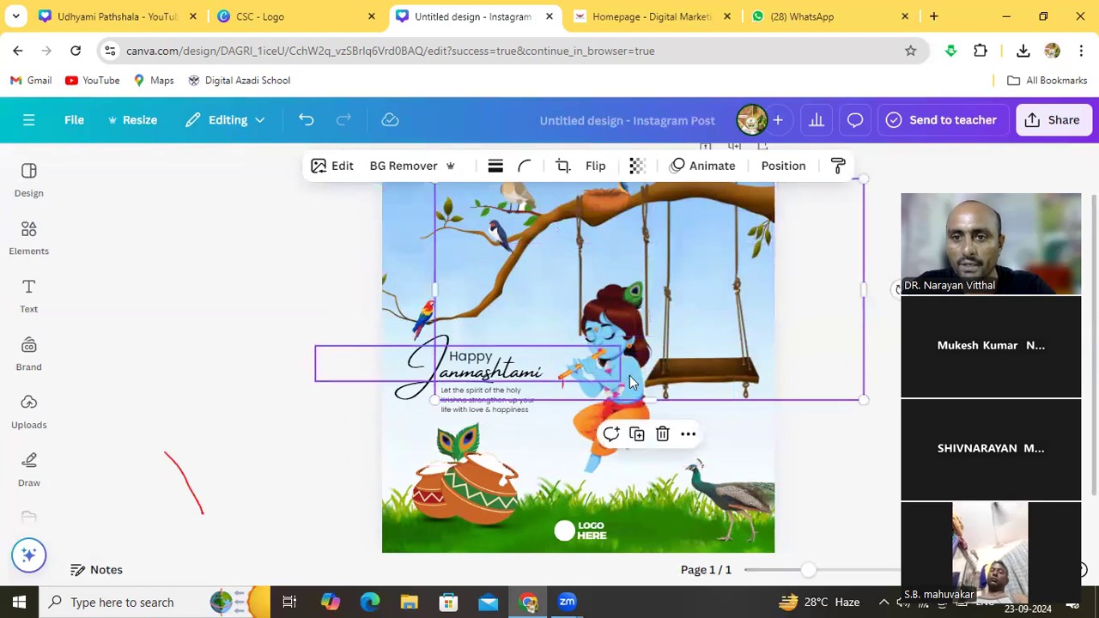
{"action": "left_click_drag", "start_coordinate": [632, 375], "coordinate": [631, 397]}
{"action": "left_click", "coordinate": [709, 455]}
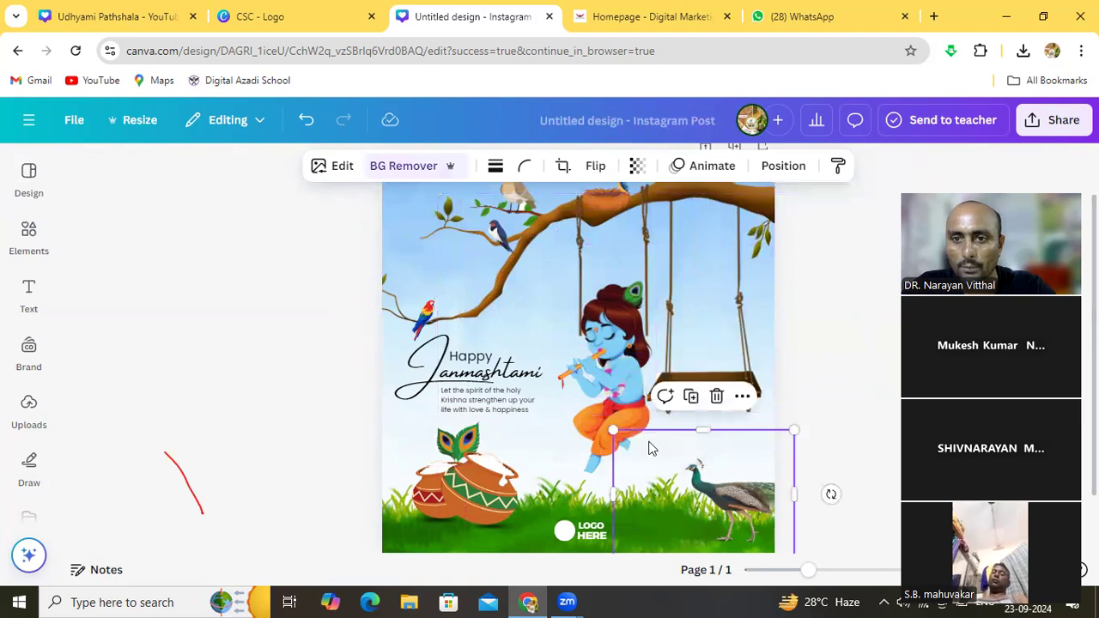
{"action": "left_click_drag", "start_coordinate": [607, 405], "coordinate": [695, 351]}
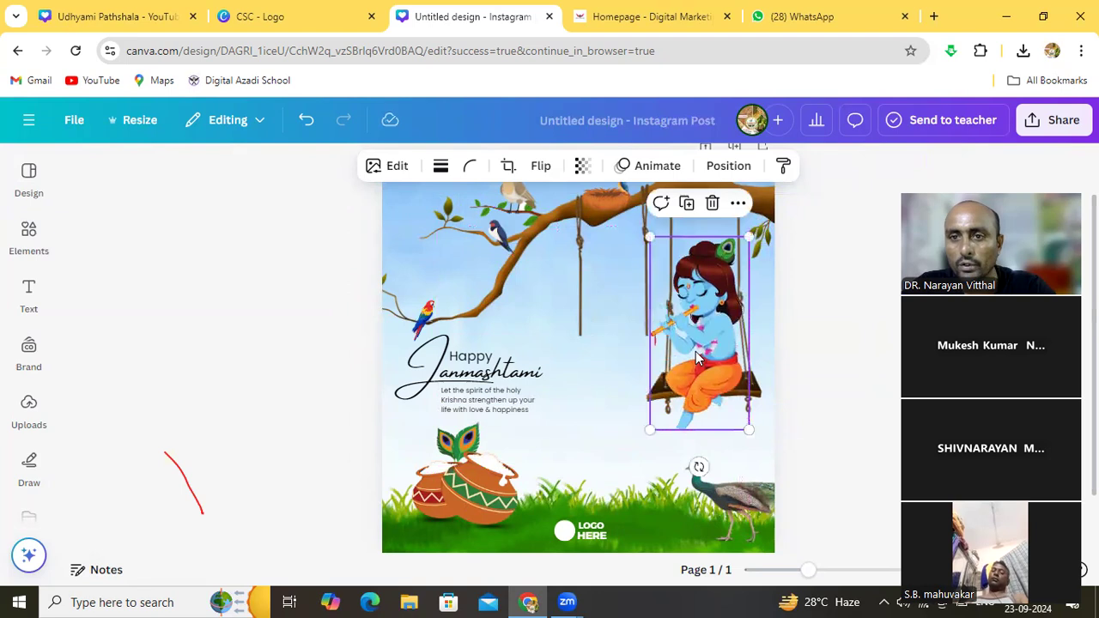
Lift the Janmashtami title up onto the tree branch near the top
{"action": "left_click", "coordinate": [601, 327]}
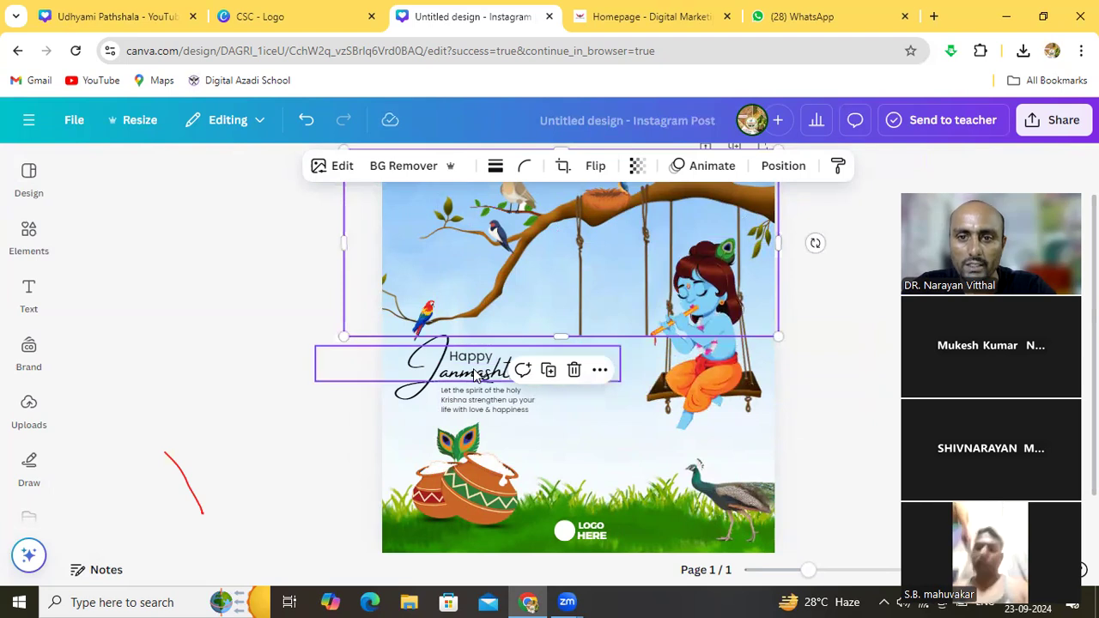
{"action": "left_click_drag", "start_coordinate": [474, 375], "coordinate": [563, 344]}
{"action": "left_click_drag", "start_coordinate": [520, 290], "coordinate": [570, 295]}
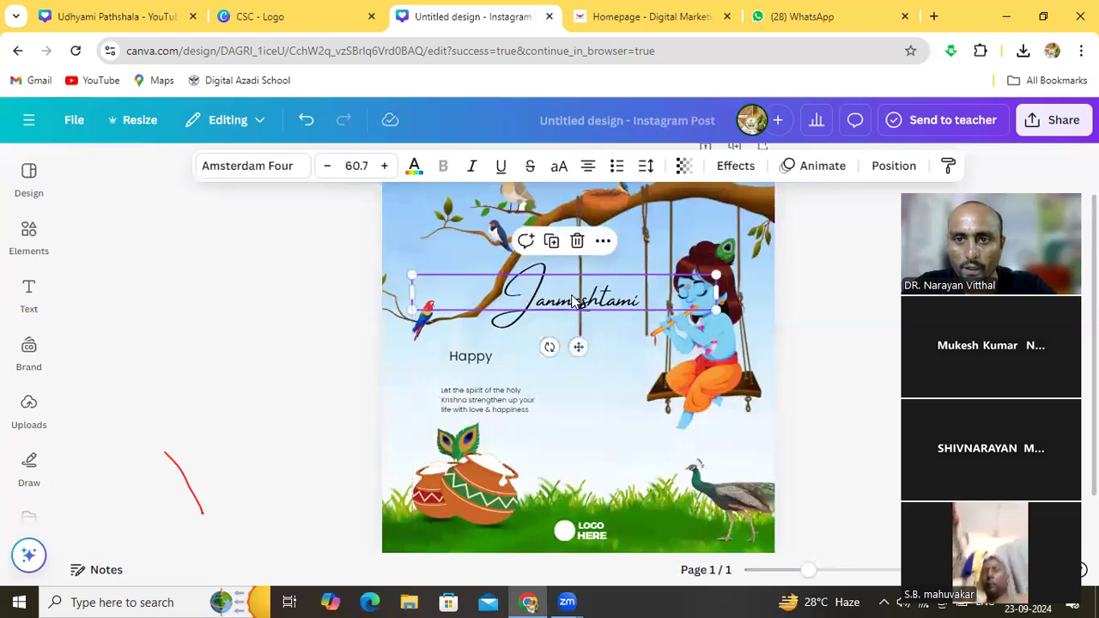
Shift the tree and swing image right and move the Janmashtami title up-left
{"action": "left_click", "coordinate": [589, 253]}
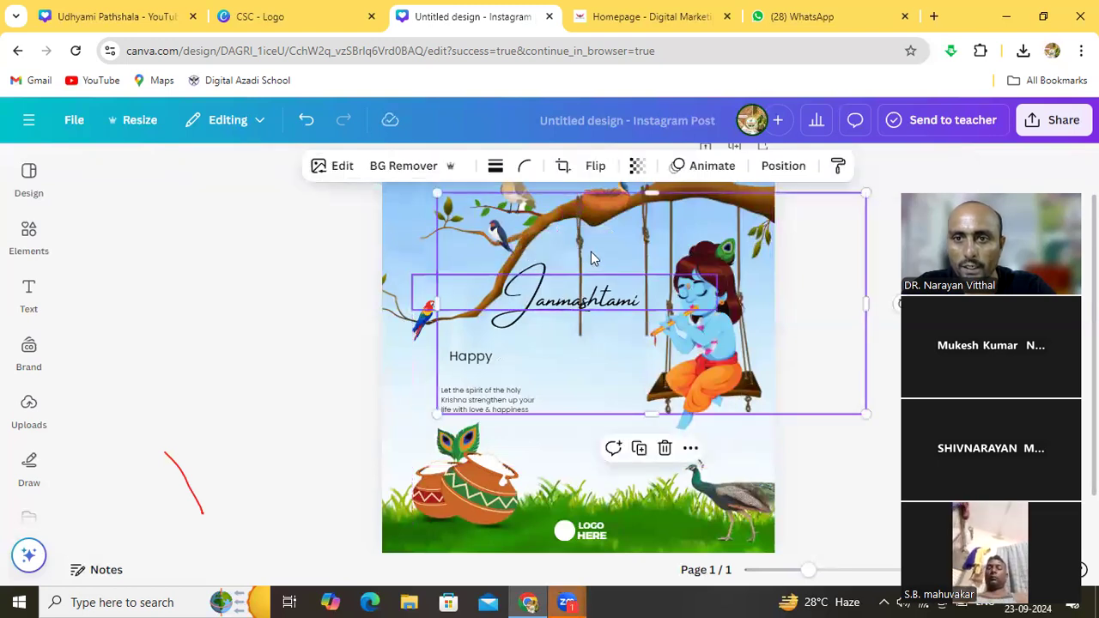
{"action": "left_click", "coordinate": [582, 249]}
{"action": "left_click_drag", "start_coordinate": [579, 243], "coordinate": [673, 228]}
{"action": "left_click", "coordinate": [568, 349]}
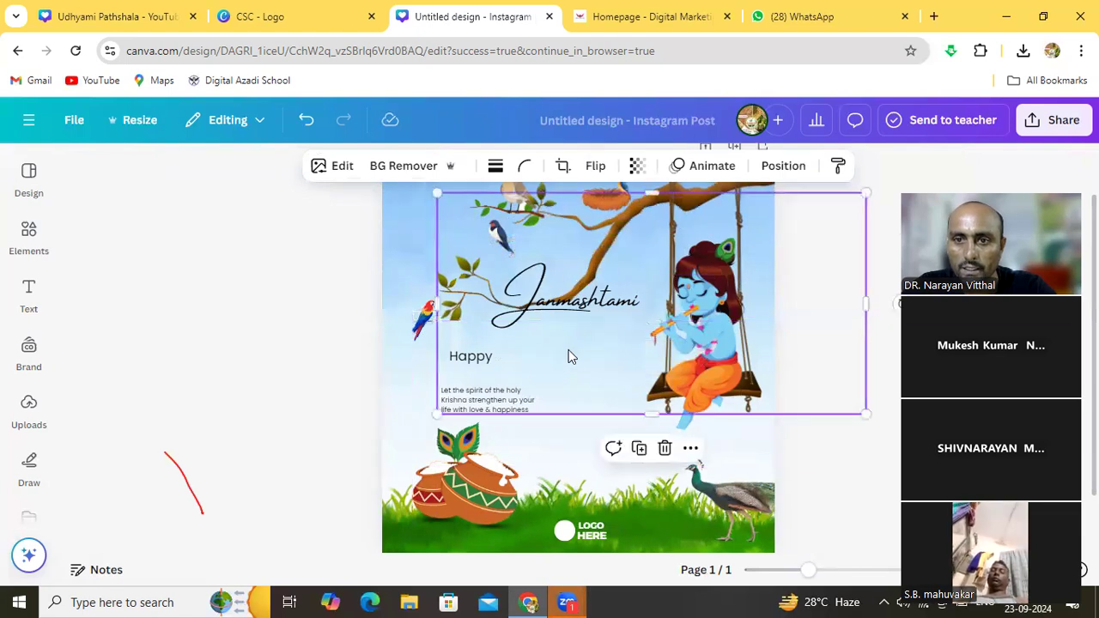
{"action": "left_click", "coordinate": [561, 438]}
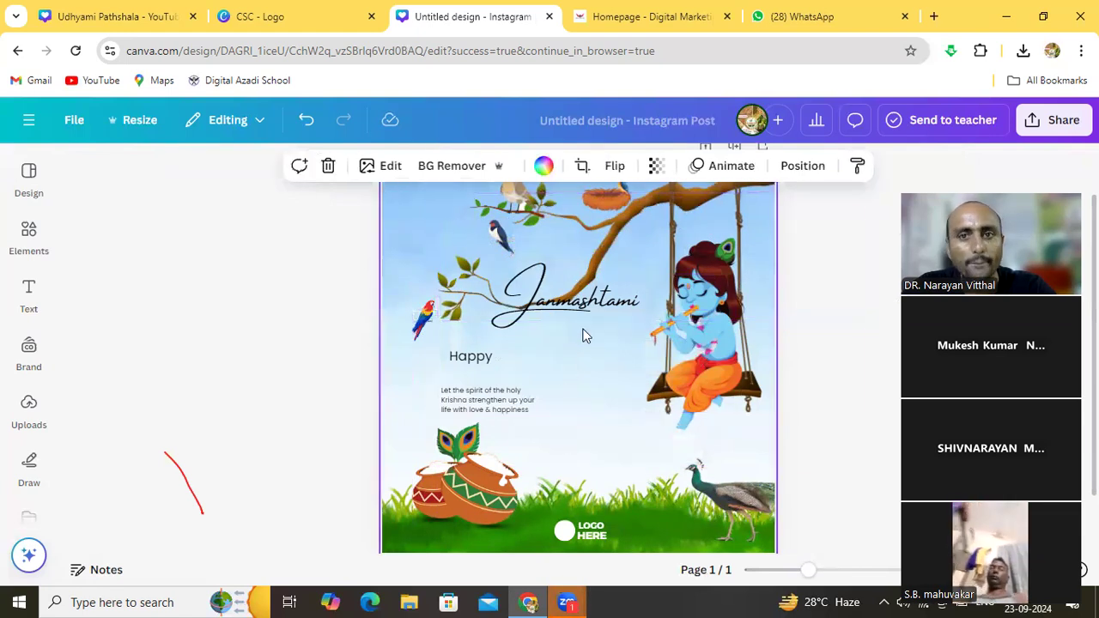
{"action": "left_click_drag", "start_coordinate": [576, 314], "coordinate": [460, 259]}
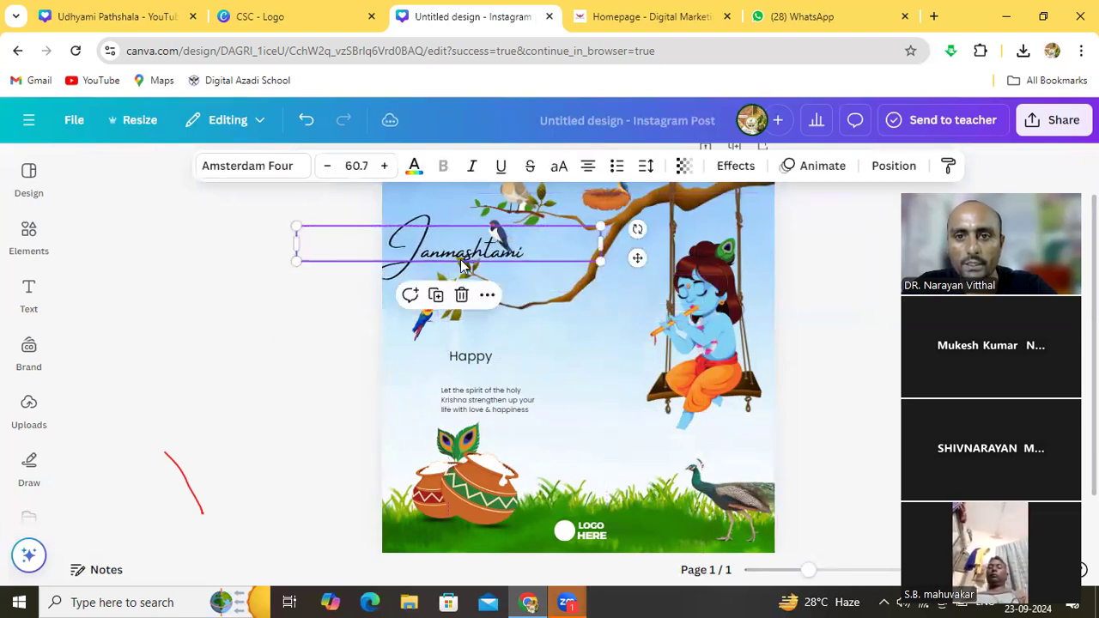
Place Happy directly above the Janmashtami title and nudge the title up slightly
{"action": "left_click", "coordinate": [547, 357]}
{"action": "left_click", "coordinate": [478, 358]}
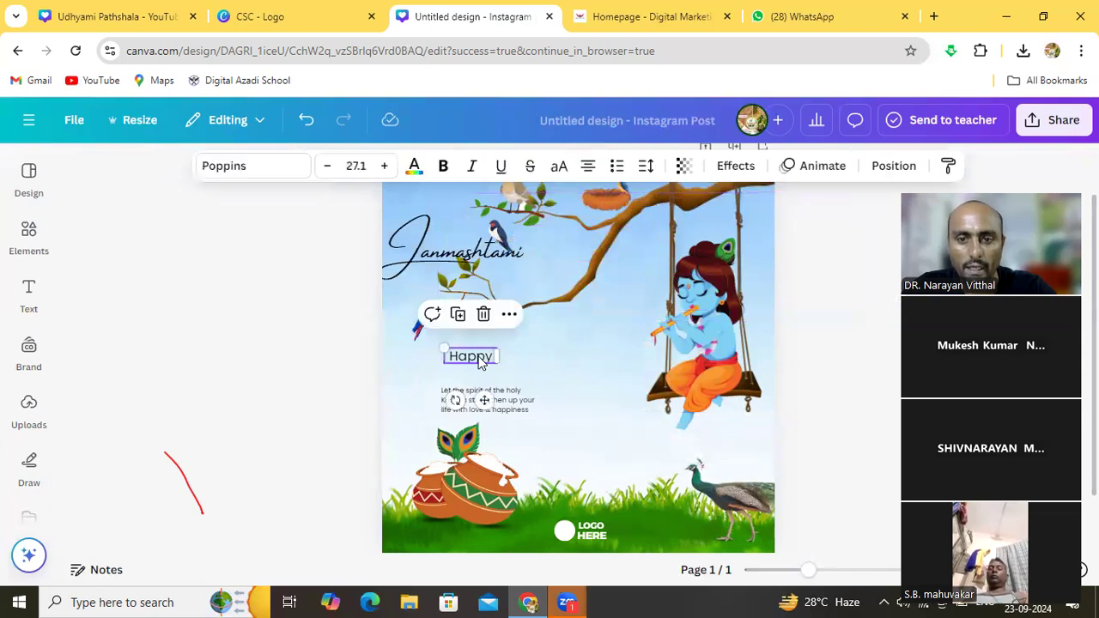
{"action": "left_click", "coordinate": [524, 355]}
{"action": "left_click_drag", "start_coordinate": [475, 348], "coordinate": [463, 214]}
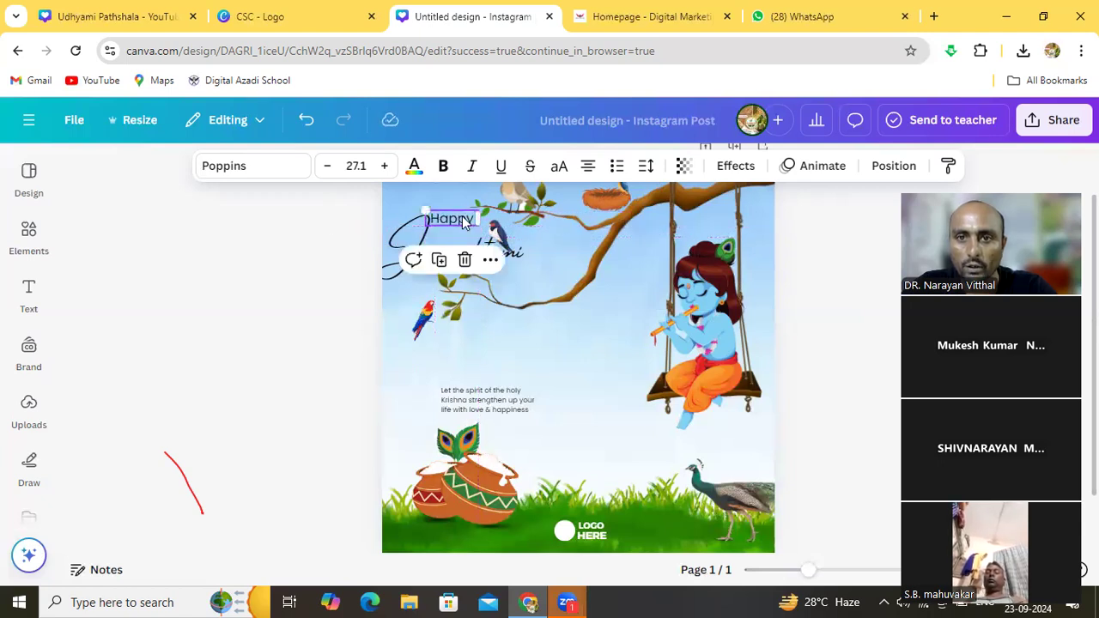
{"action": "left_click", "coordinate": [532, 271]}
{"action": "left_click_drag", "start_coordinate": [457, 249], "coordinate": [459, 254]}
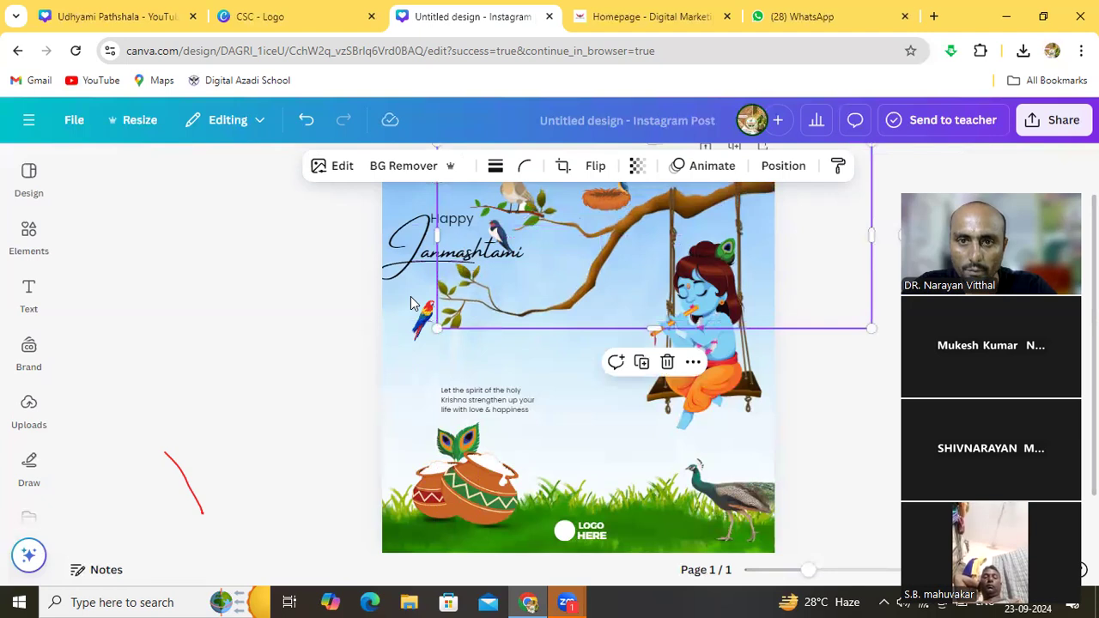
{"action": "left_click", "coordinate": [409, 254]}
{"action": "left_click_drag", "start_coordinate": [407, 249], "coordinate": [406, 243]}
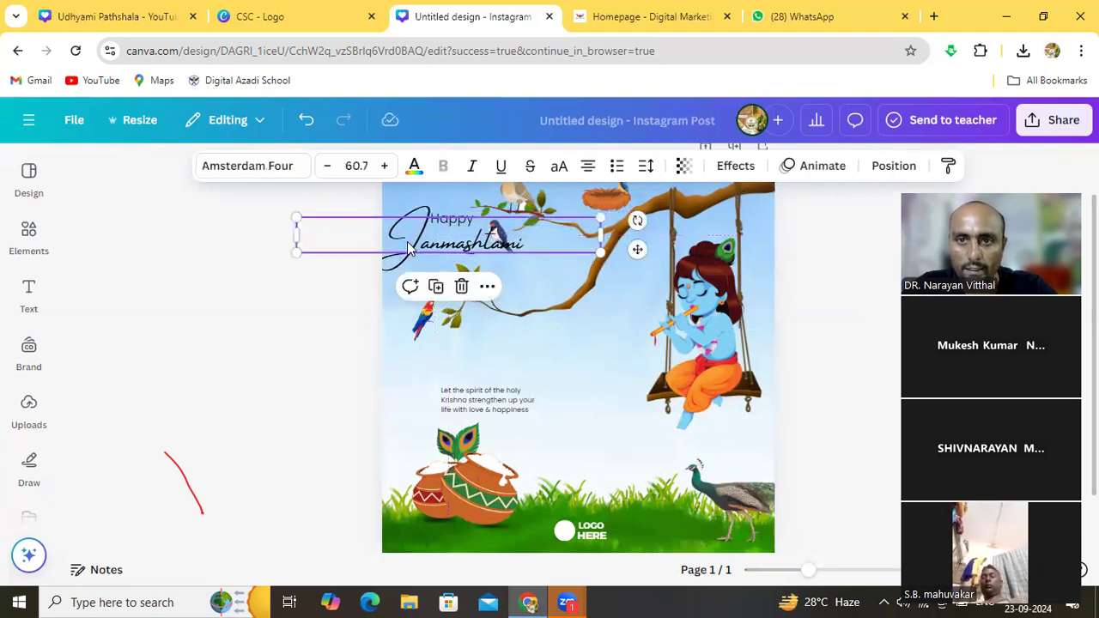
Adjust the tree branch, move the swallow beside the nest, and raise Janmashtami beside Happy
{"action": "left_click", "coordinate": [541, 286]}
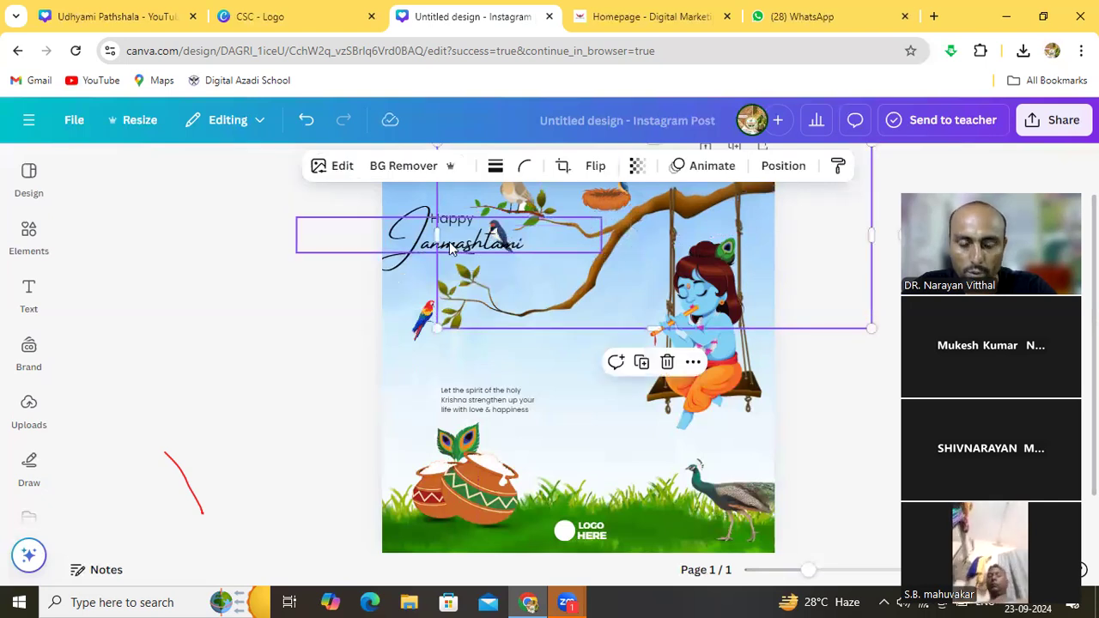
{"action": "left_click_drag", "start_coordinate": [450, 257], "coordinate": [425, 310]}
{"action": "left_click", "coordinate": [411, 275]}
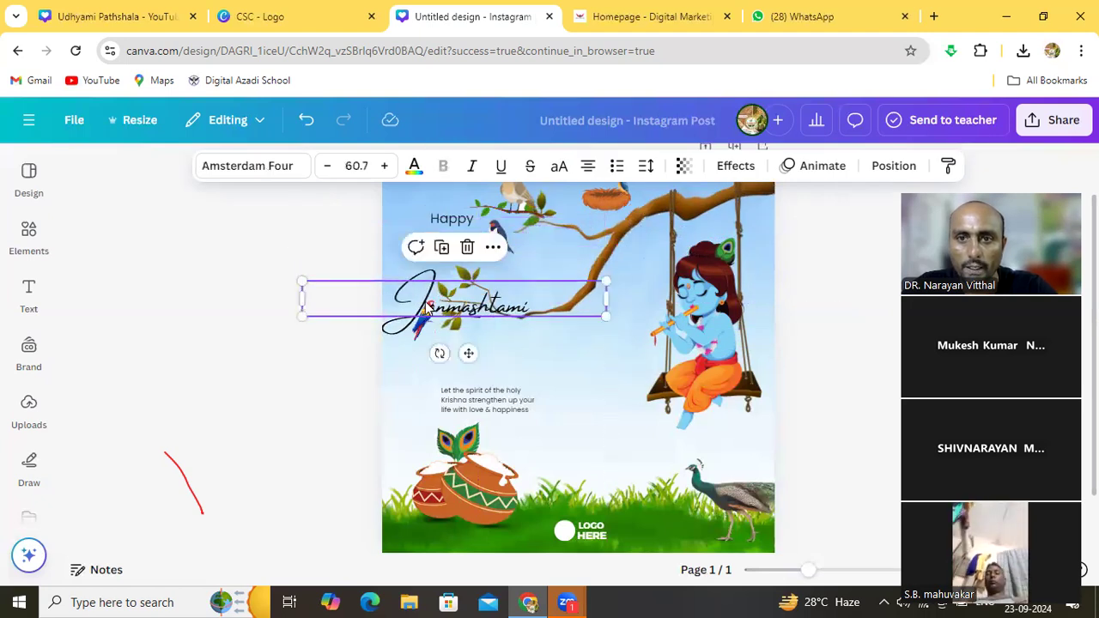
{"action": "left_click", "coordinate": [506, 241]}
{"action": "left_click_drag", "start_coordinate": [508, 243], "coordinate": [592, 224]}
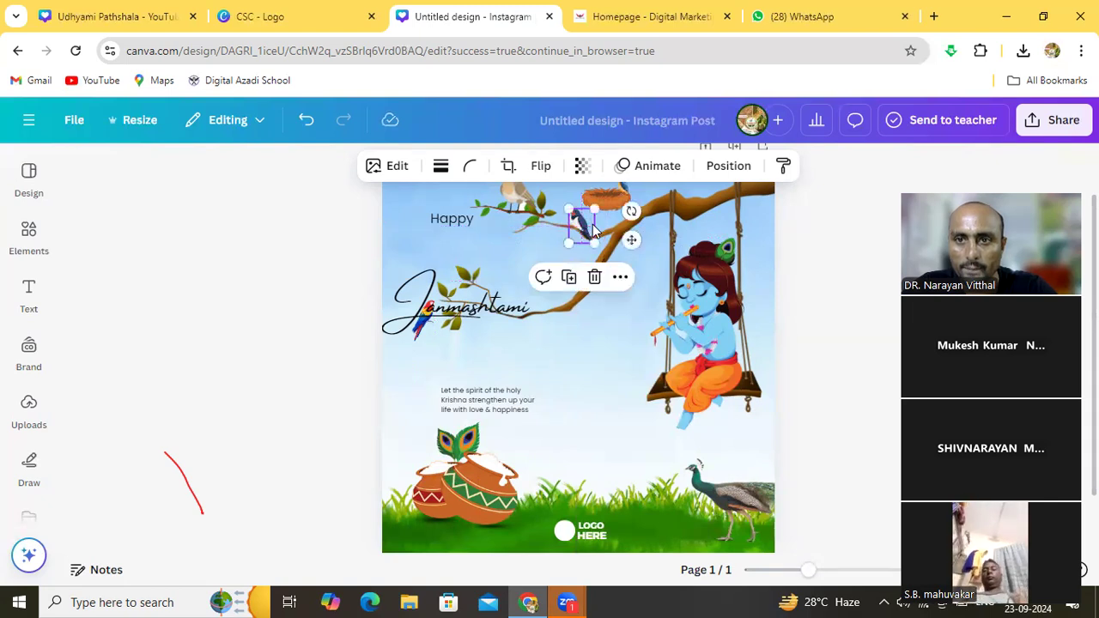
{"action": "left_click", "coordinate": [607, 342]}
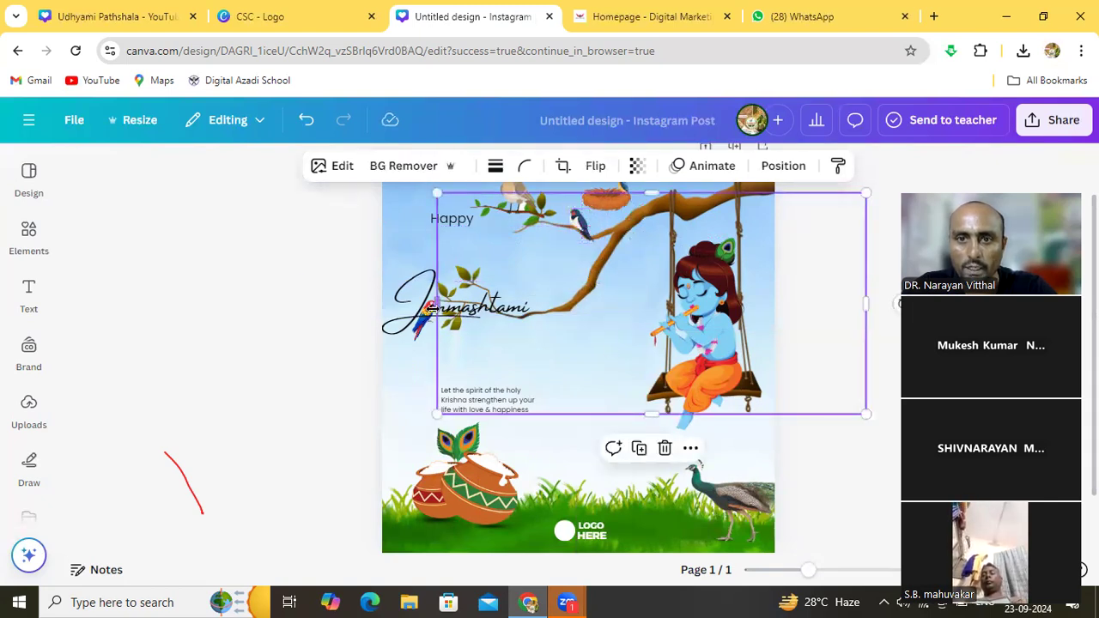
{"action": "left_click_drag", "start_coordinate": [427, 309], "coordinate": [419, 238]}
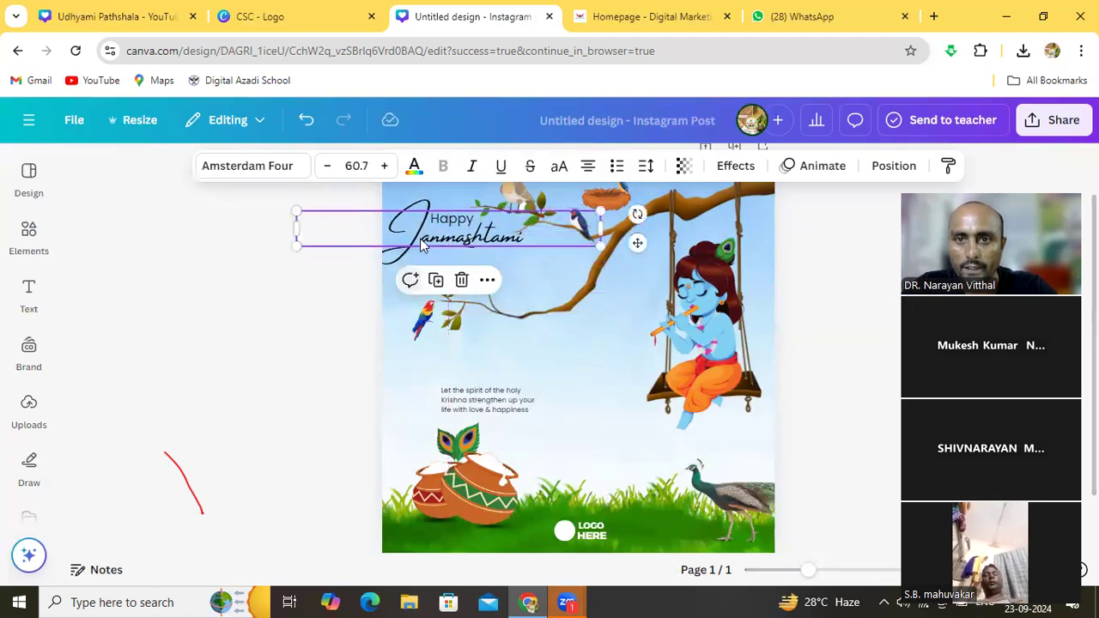
Move the greeting paragraph up onto the tree branch beneath the title
{"action": "left_click", "coordinate": [572, 375]}
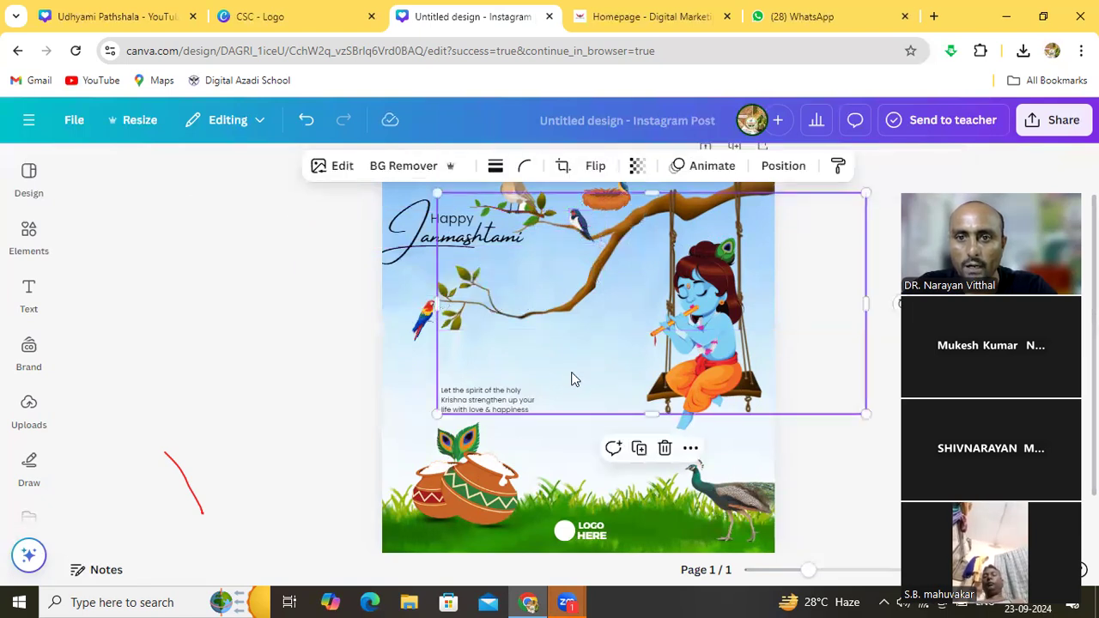
{"action": "left_click", "coordinate": [488, 409]}
{"action": "left_click_drag", "start_coordinate": [488, 409], "coordinate": [530, 277]}
{"action": "double_click", "coordinate": [530, 273]}
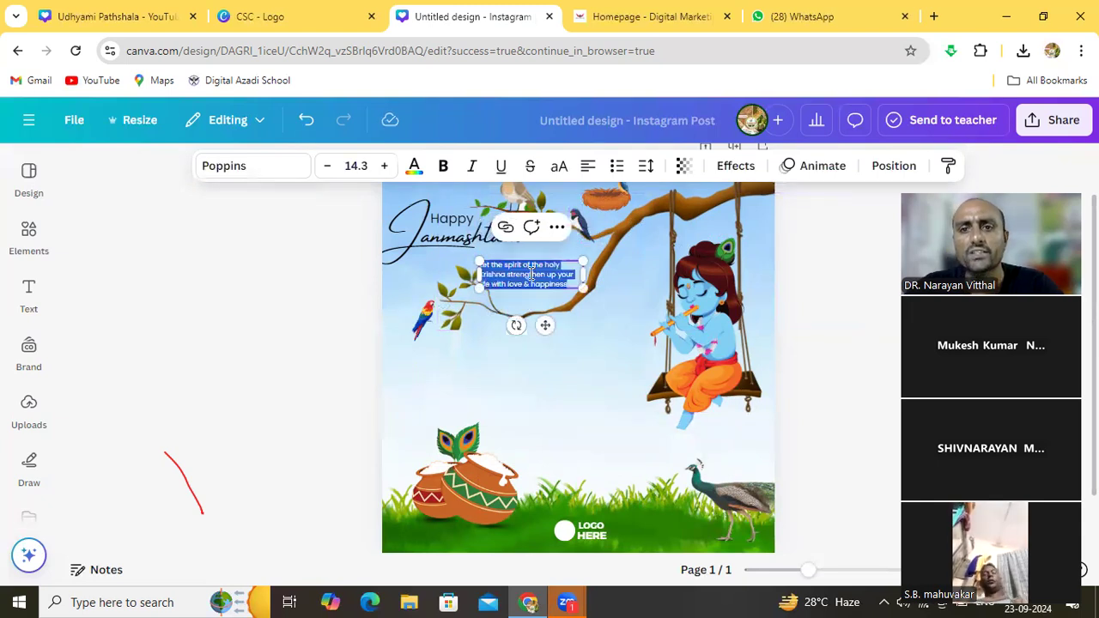
{"action": "left_click", "coordinate": [529, 273]}
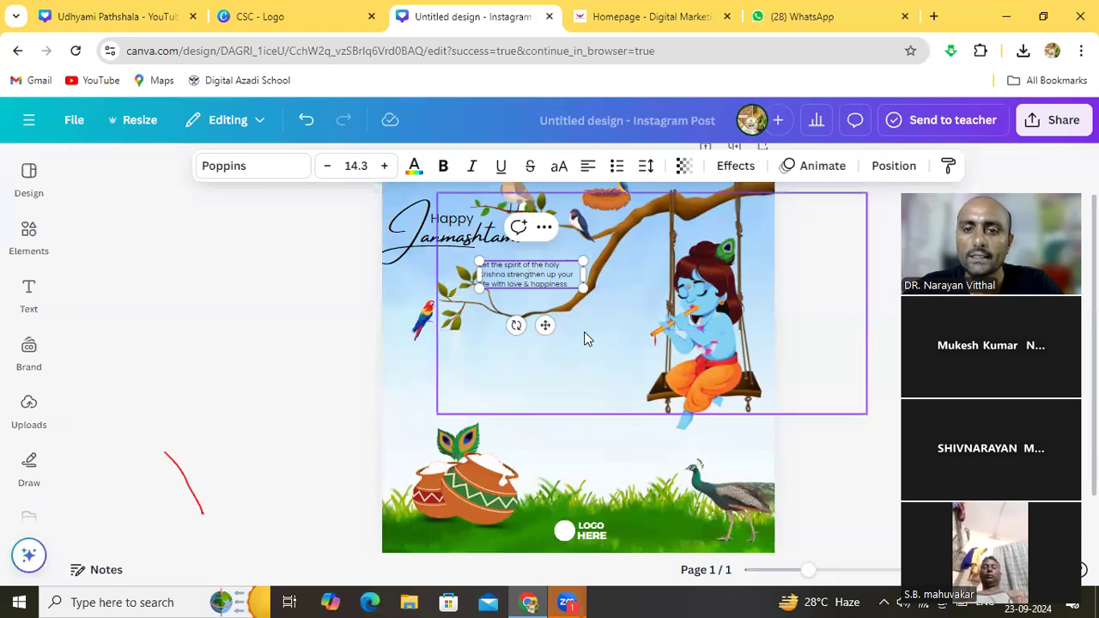
Open the Text panel to add new text
{"action": "left_click", "coordinate": [413, 379]}
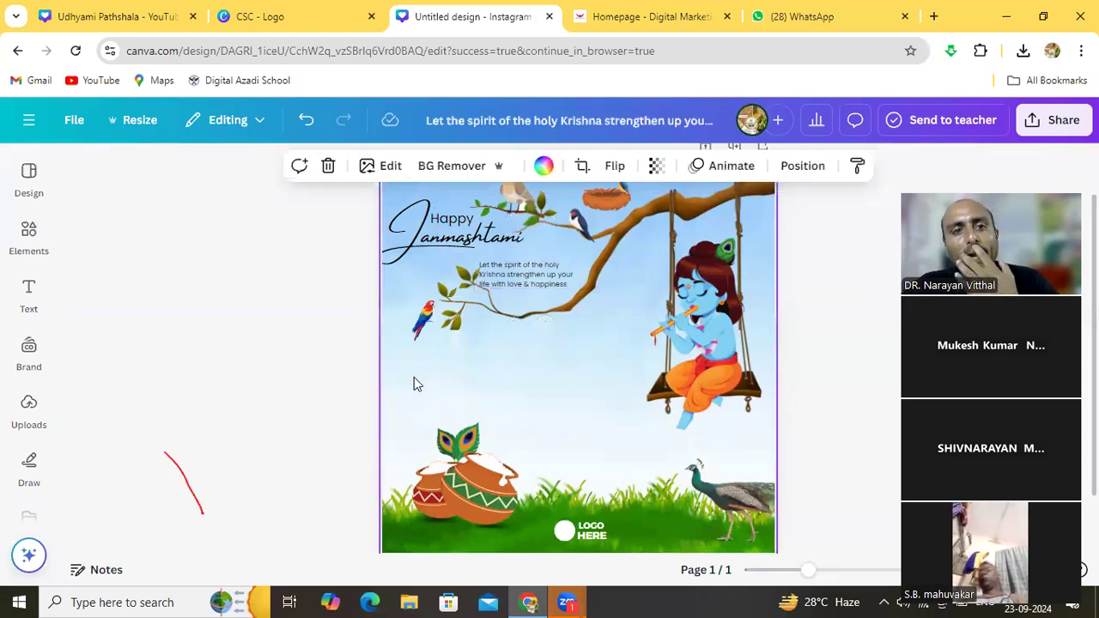
{"action": "left_click", "coordinate": [476, 379]}
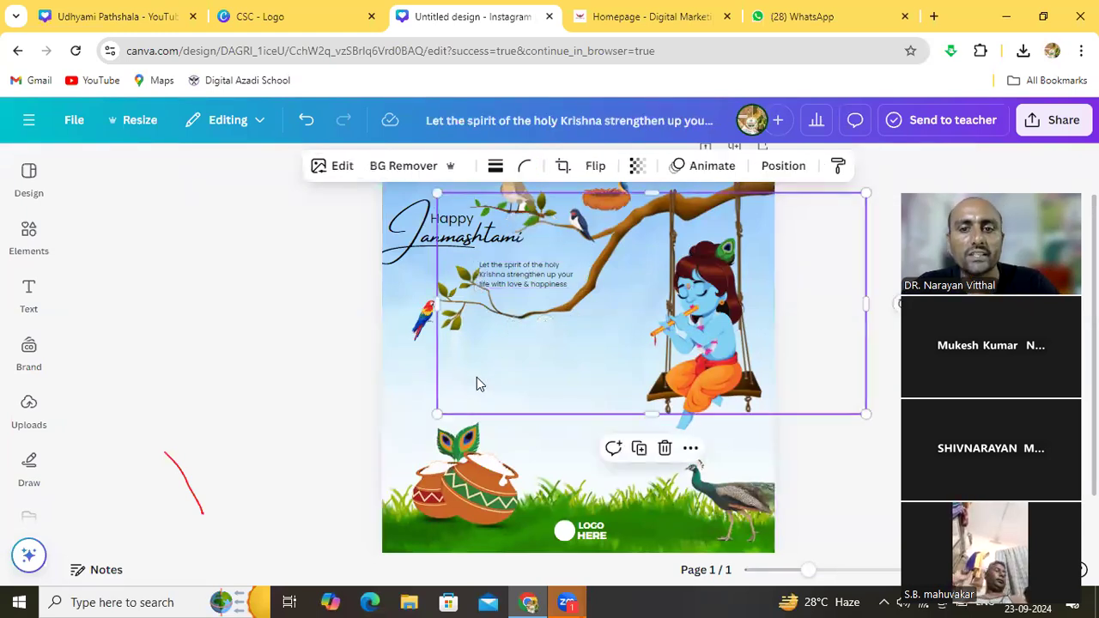
{"action": "left_click", "coordinate": [413, 382]}
{"action": "left_click", "coordinate": [30, 302]}
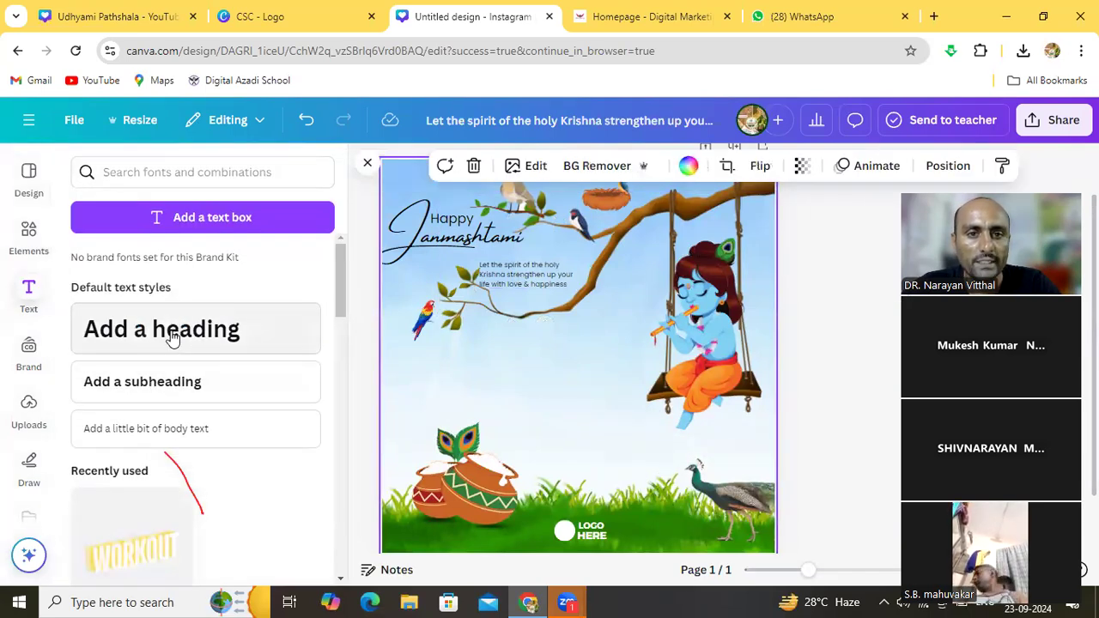
Add a subheading text box reading 'Sakhi Saheli FPO'
{"action": "left_click", "coordinate": [177, 386]}
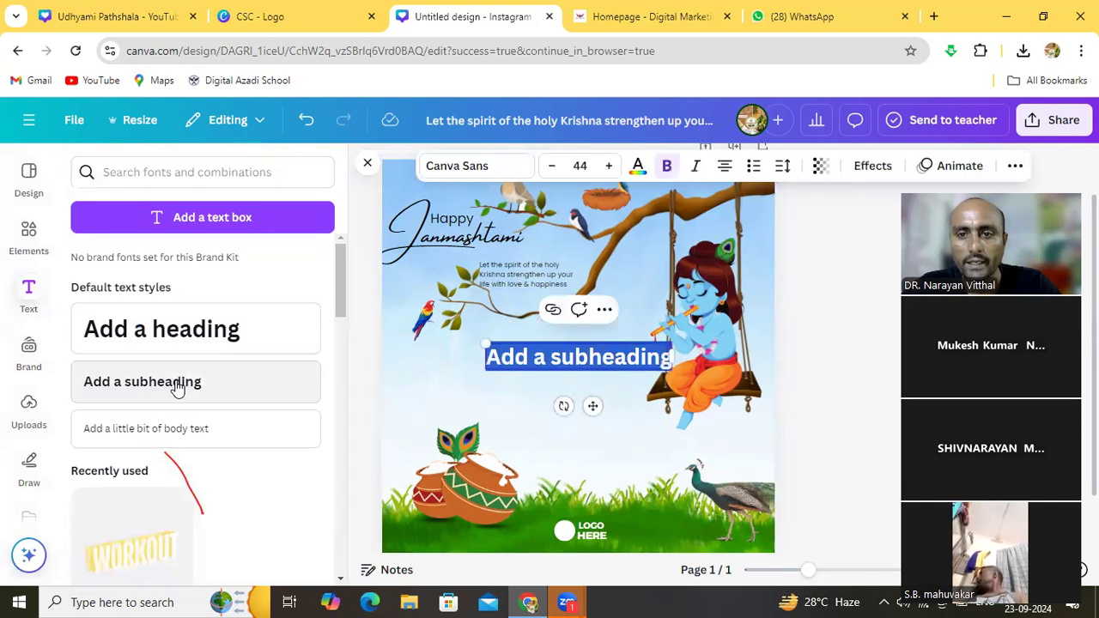
{"action": "left_click", "coordinate": [526, 358]}
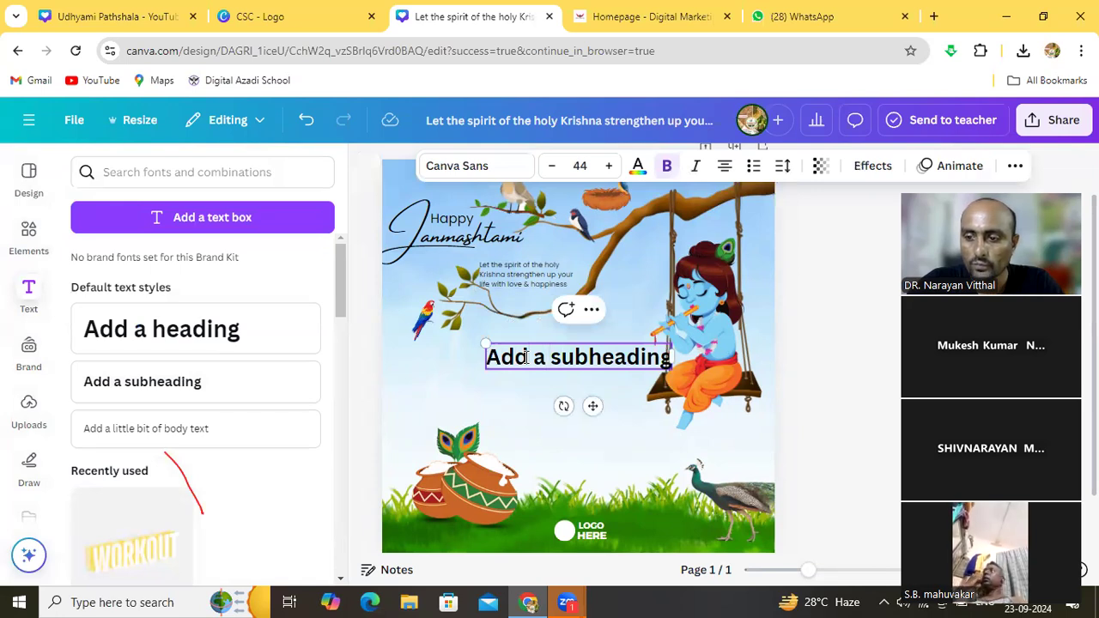
{"action": "key", "text": "BackSpace"}
{"action": "key", "text": "BackSpace"}
{"action": "key", "text": "BackSpace"}
{"action": "key", "text": "BackSpace"}
{"action": "key", "text": "BackSpace"}
{"action": "key", "text": "BackSpace"}
{"action": "key", "text": "BackSpace"}
{"action": "key", "text": "BackSpace"}
{"action": "key", "text": "BackSpace"}
{"action": "key", "text": "BackSpace"}
{"action": "key", "text": "BackSpace"}
{"action": "key", "text": "BackSpace"}
{"action": "key", "text": "BackSpace"}
{"action": "key", "text": "BackSpace"}
{"action": "key", "text": "BackSpace"}
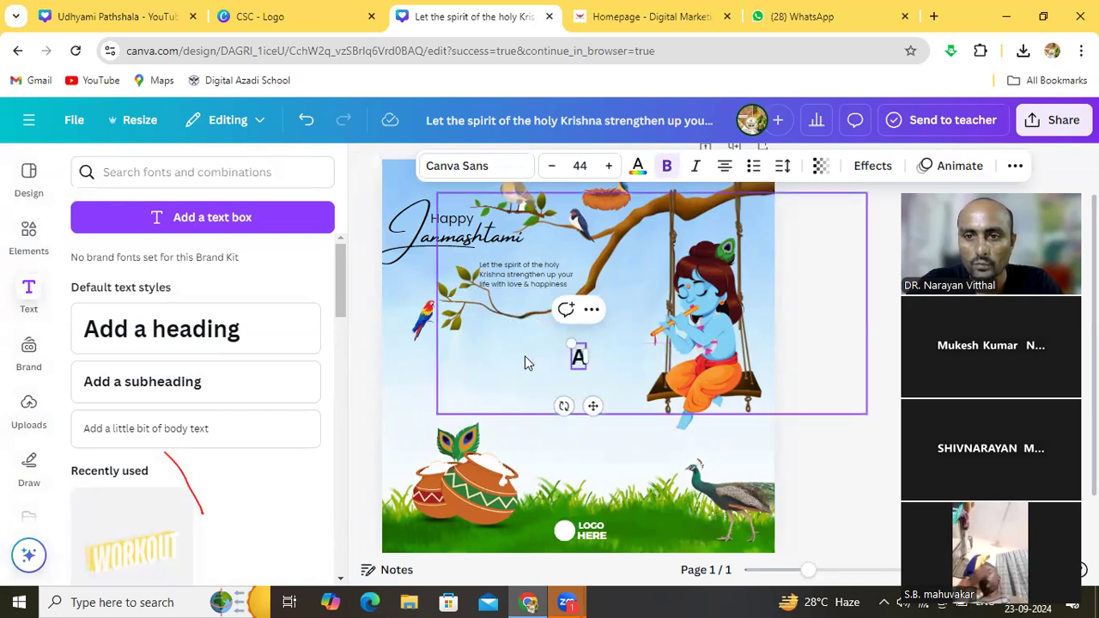
{"action": "key", "text": "BackSpace"}
{"action": "type", "text": "Sakhi"}
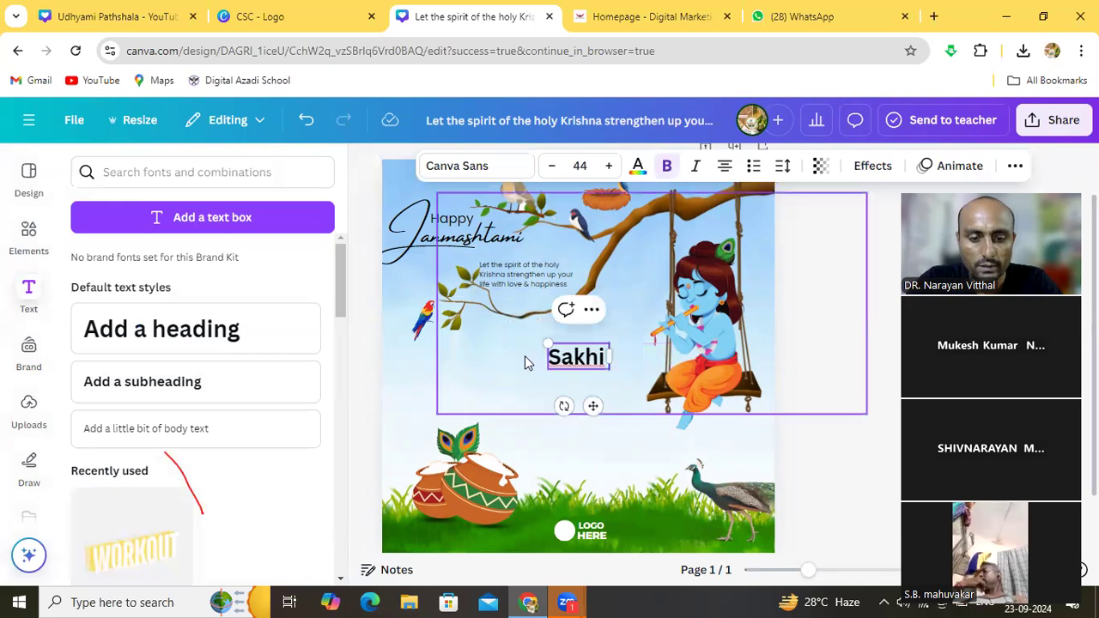
{"action": "type", "text": " Sa"}
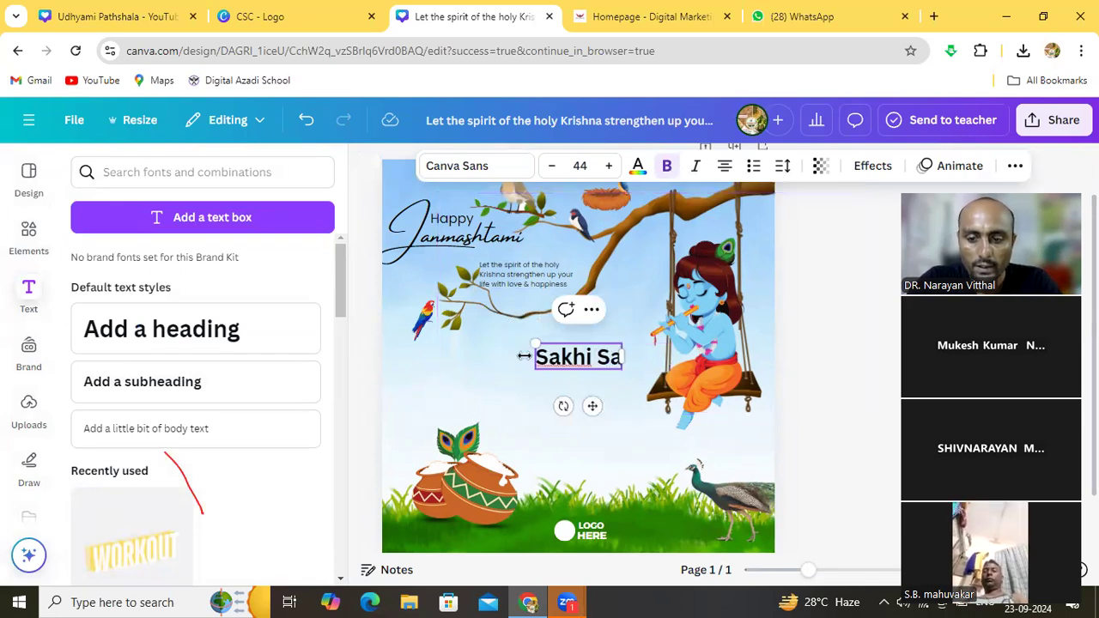
{"action": "type", "text": "heli"}
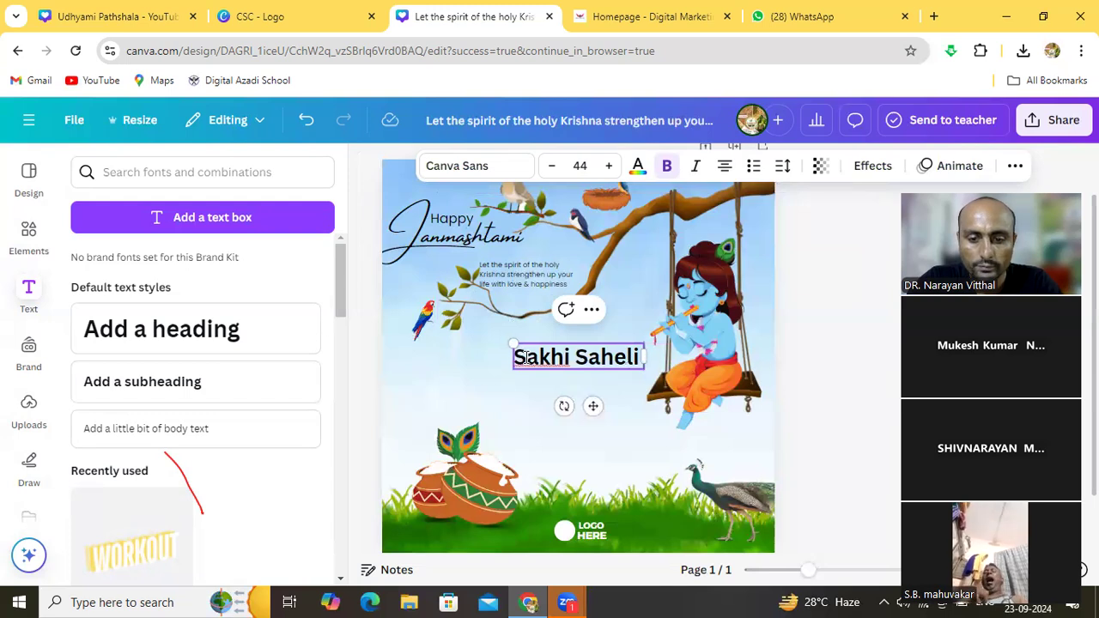
{"action": "type", "text": " F"}
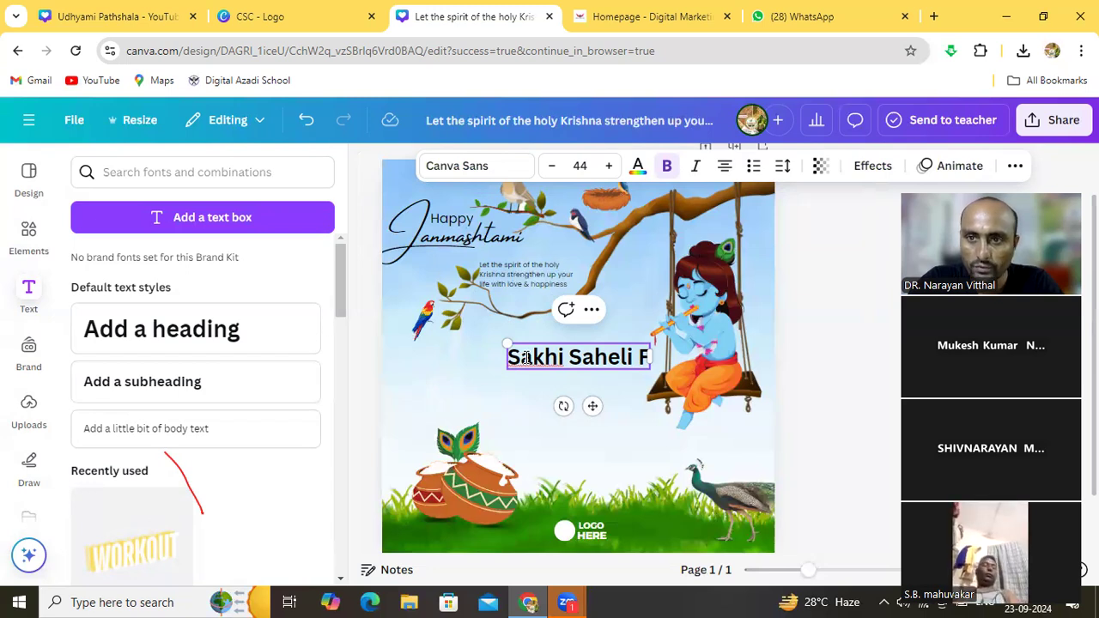
{"action": "type", "text": "PO"}
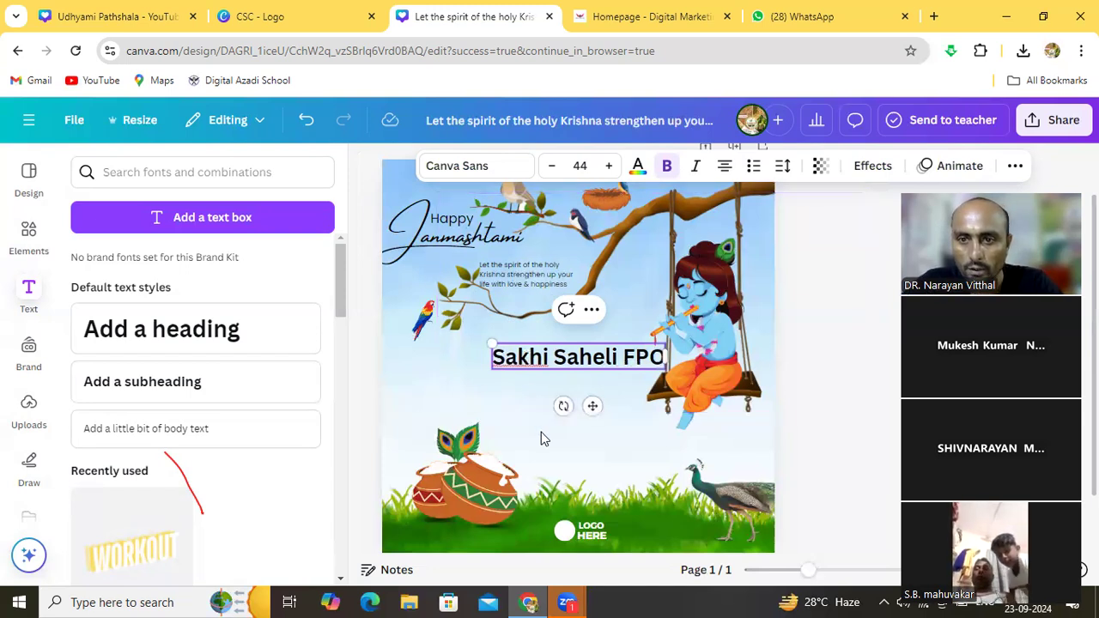
Move the Sakhi Saheli FPO text down-left, just above the pots
{"action": "left_click_drag", "start_coordinate": [542, 431], "coordinate": [468, 380]}
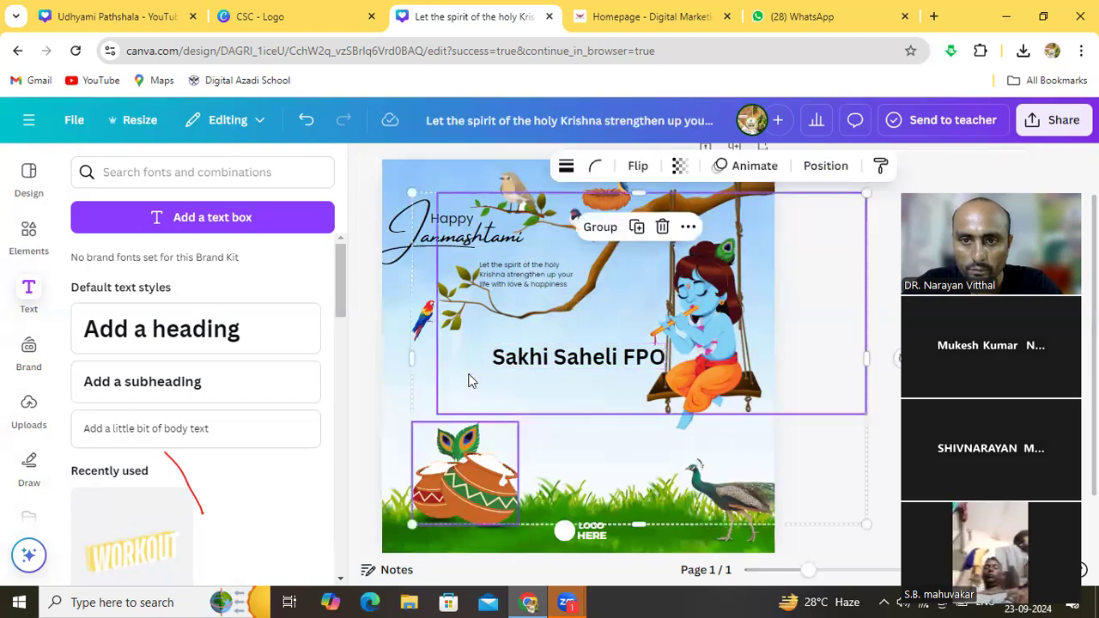
{"action": "left_click", "coordinate": [527, 383]}
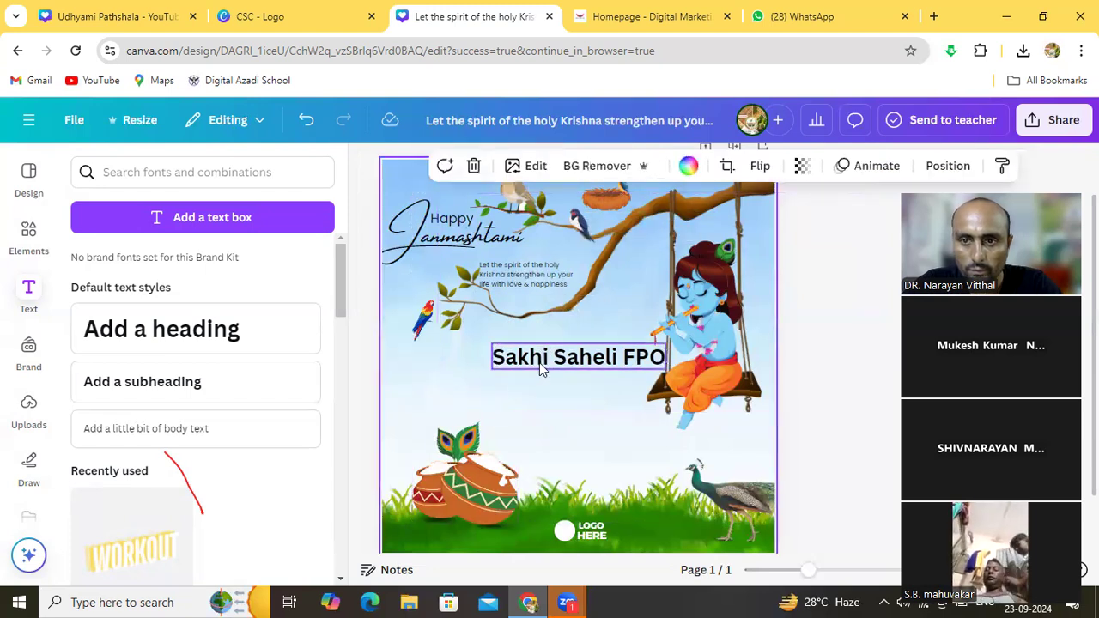
{"action": "left_click_drag", "start_coordinate": [539, 362], "coordinate": [443, 417]}
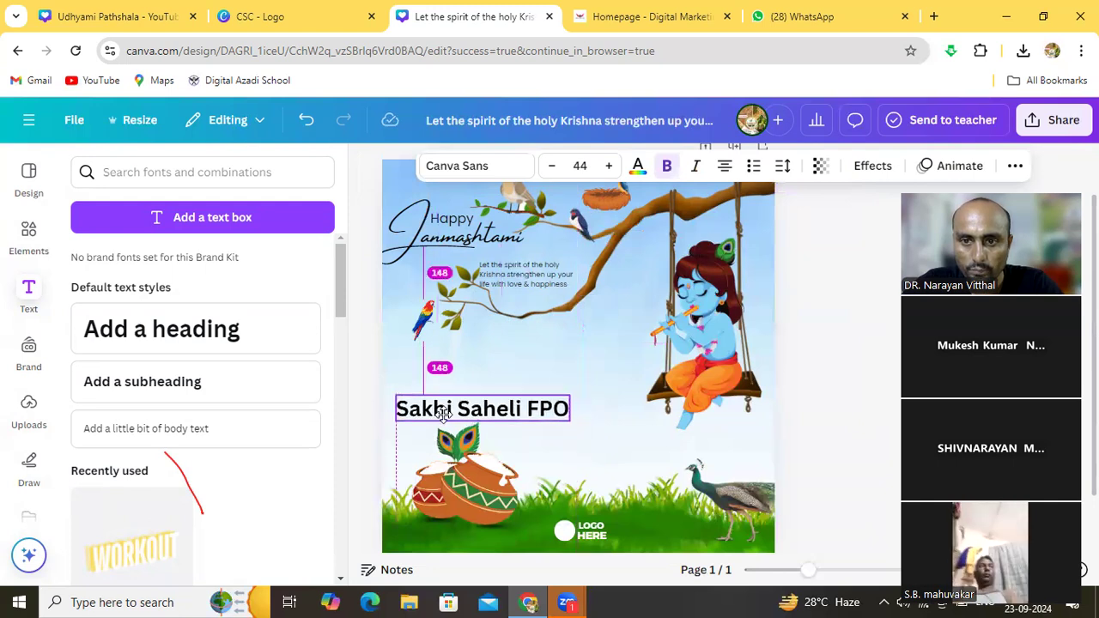
{"action": "left_click", "coordinate": [580, 443]}
{"action": "left_click", "coordinate": [547, 414]}
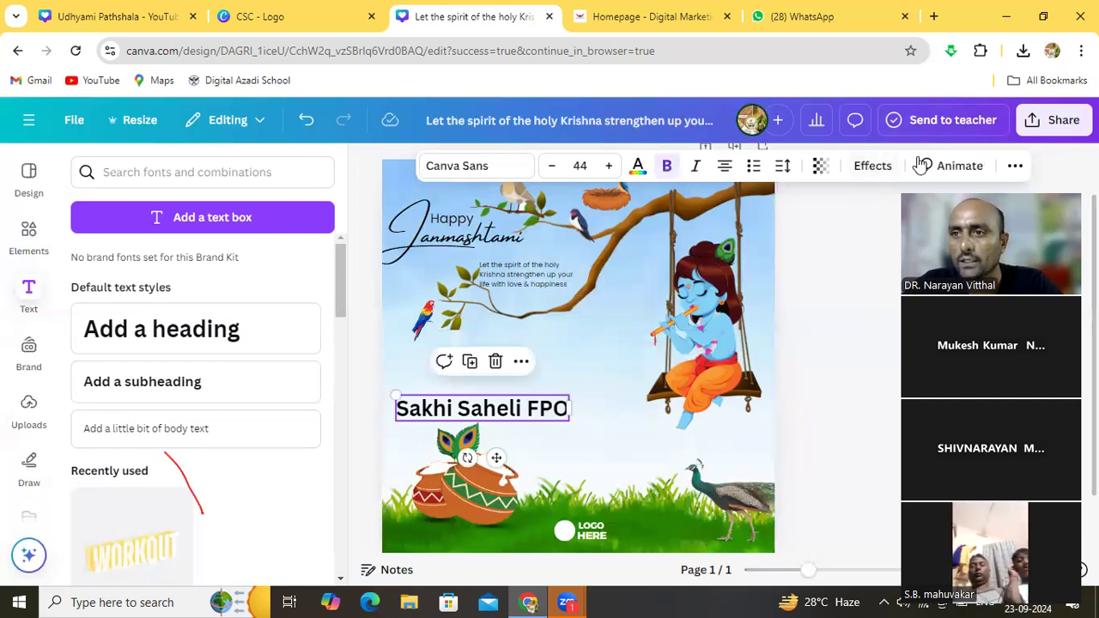
Apply the Splice effect to Sakhi Saheli FPO with a bright red #E10A0A colour
{"action": "left_click", "coordinate": [876, 170]}
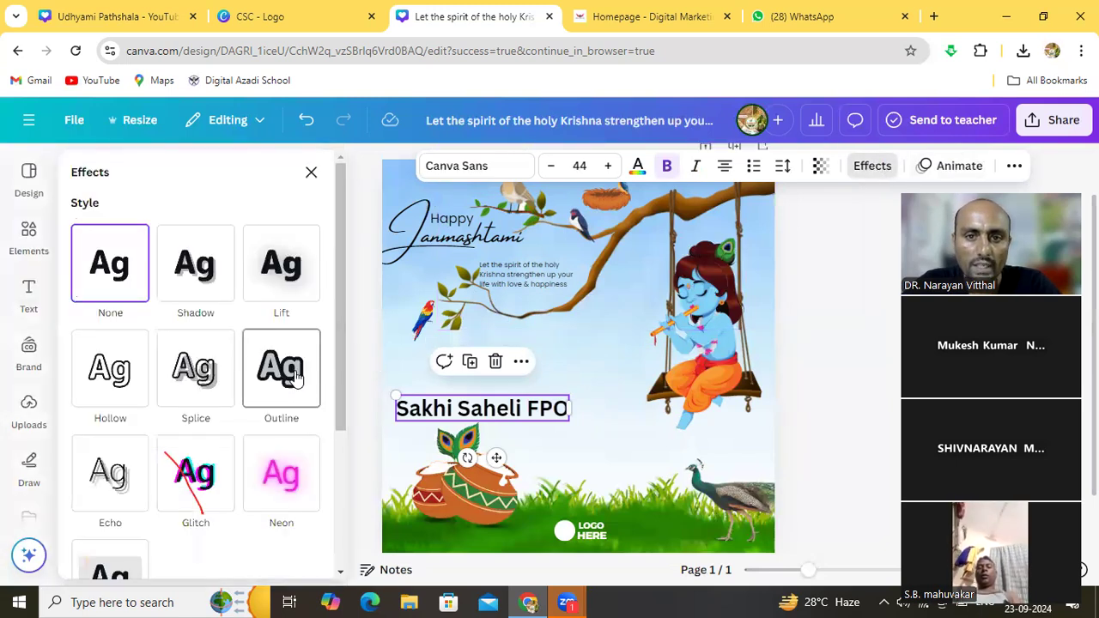
{"action": "left_click", "coordinate": [294, 377]}
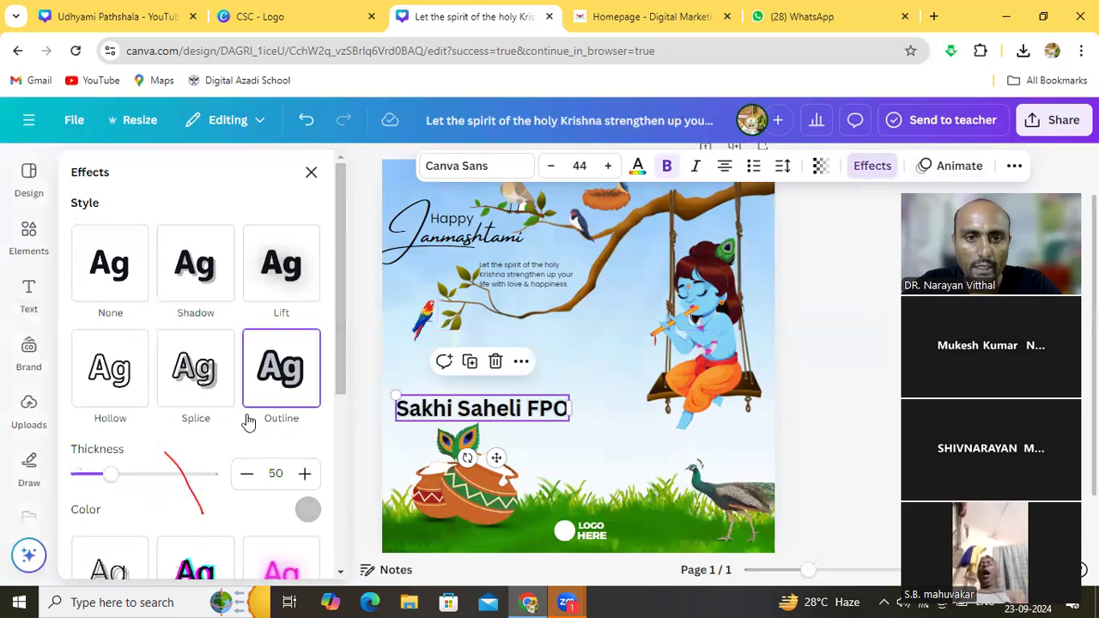
{"action": "left_click", "coordinate": [217, 397]}
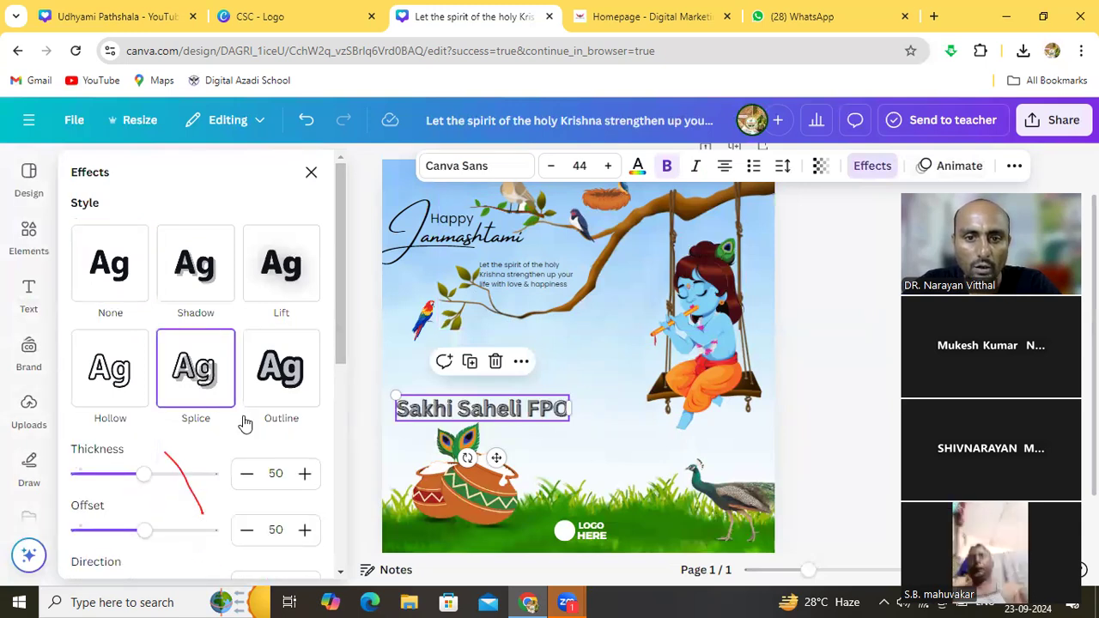
{"action": "left_click", "coordinate": [341, 572]}
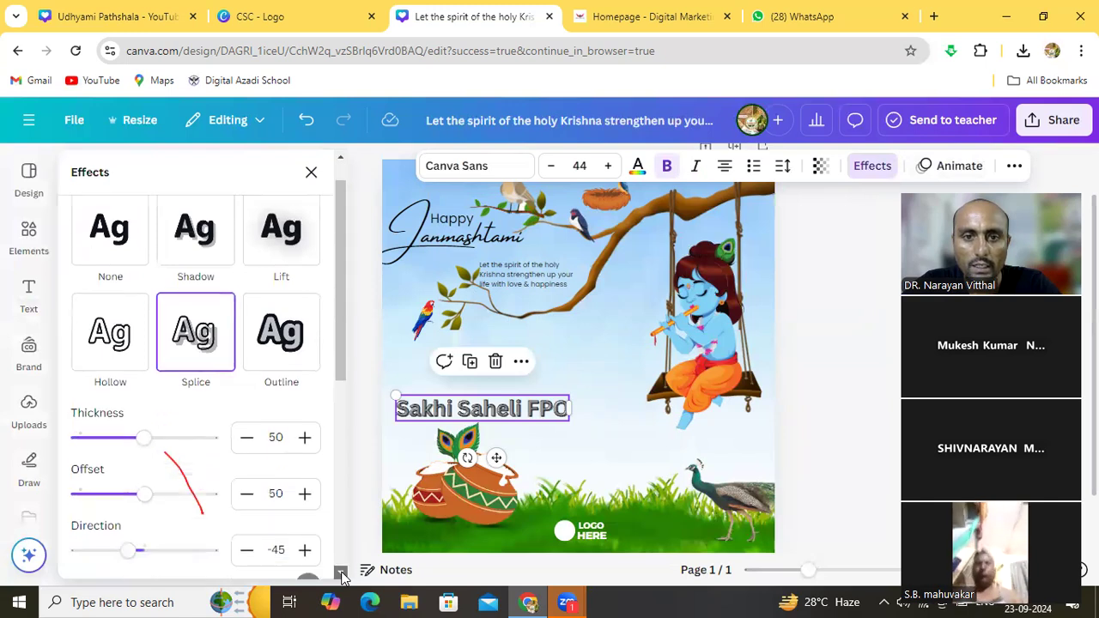
{"action": "left_click", "coordinate": [341, 571]}
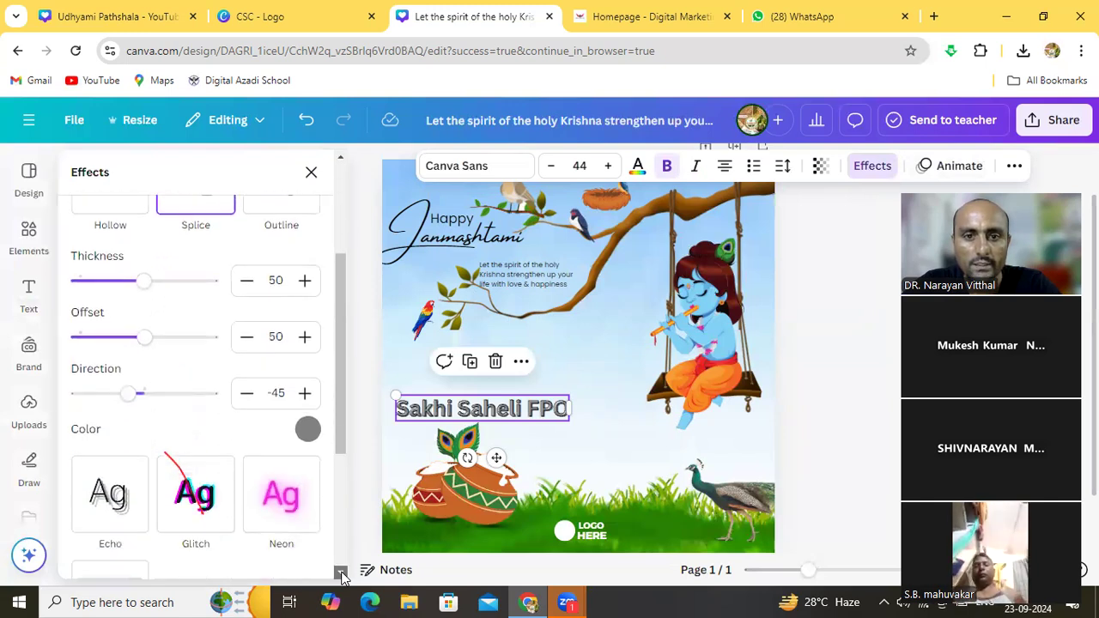
{"action": "left_click", "coordinate": [307, 430]}
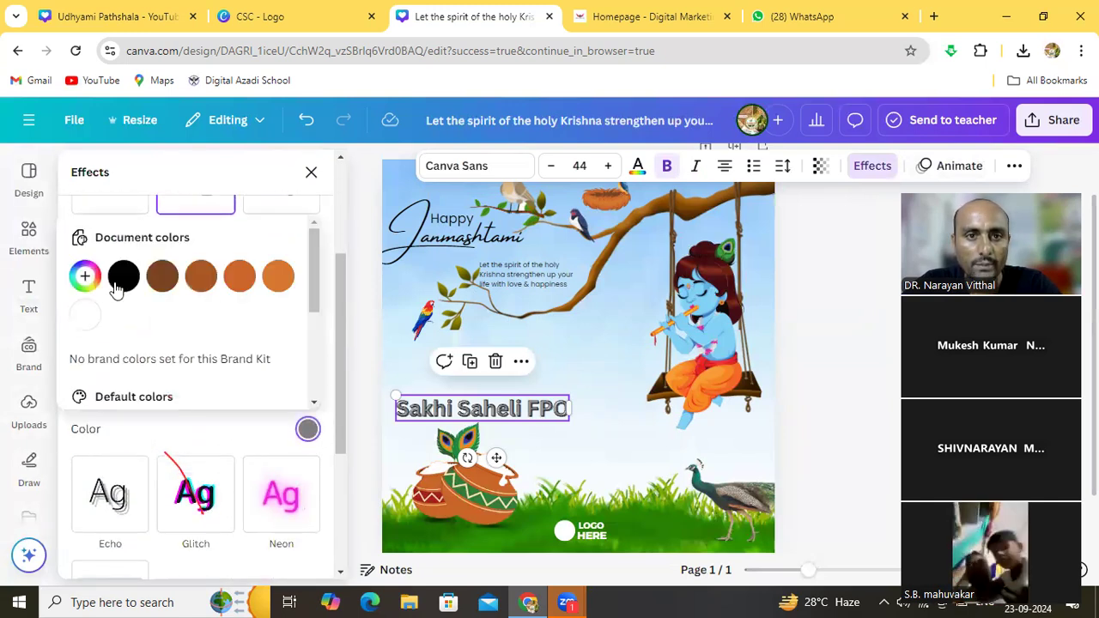
{"action": "left_click", "coordinate": [85, 276]}
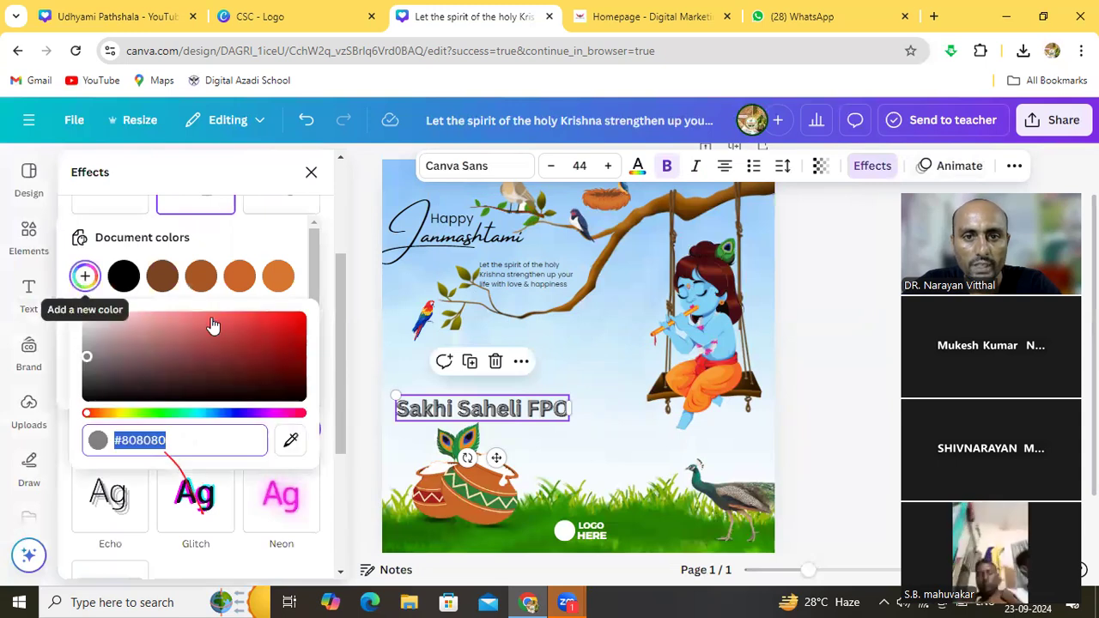
{"action": "left_click", "coordinate": [279, 328]}
{"action": "left_click_drag", "start_coordinate": [279, 328], "coordinate": [284, 356]}
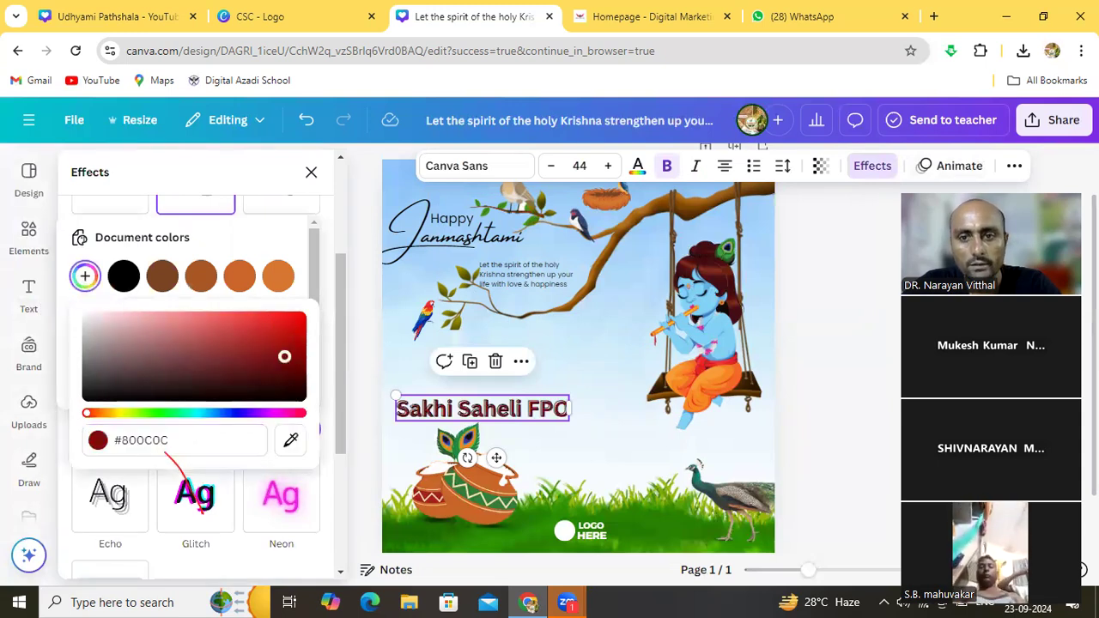
{"action": "left_click", "coordinate": [296, 325]}
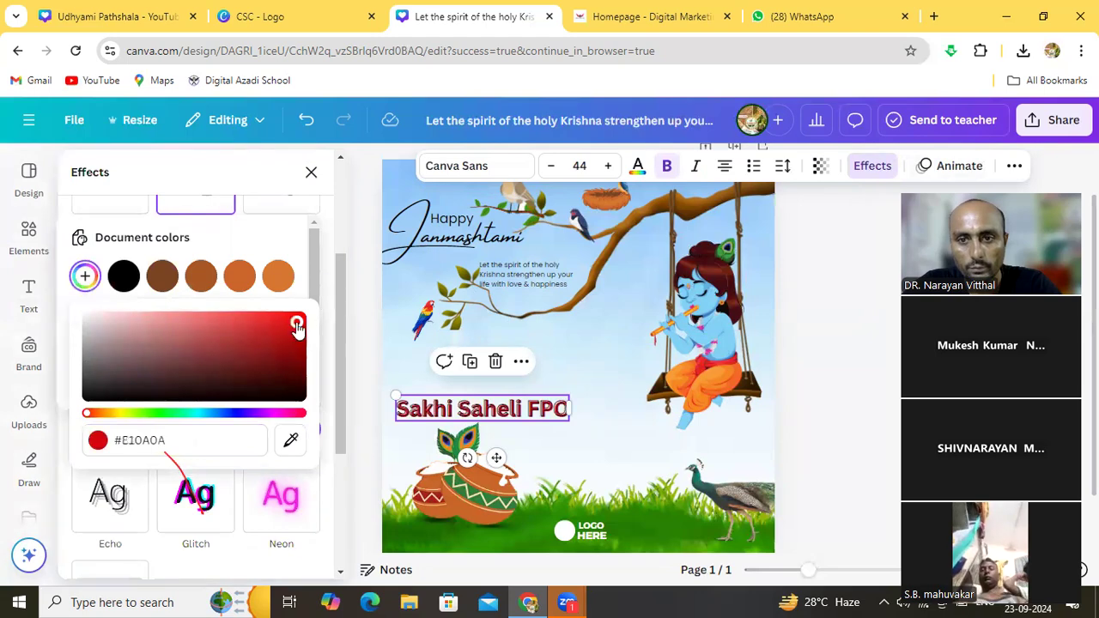
{"action": "left_click", "coordinate": [409, 365]}
{"action": "left_click", "coordinate": [564, 412]}
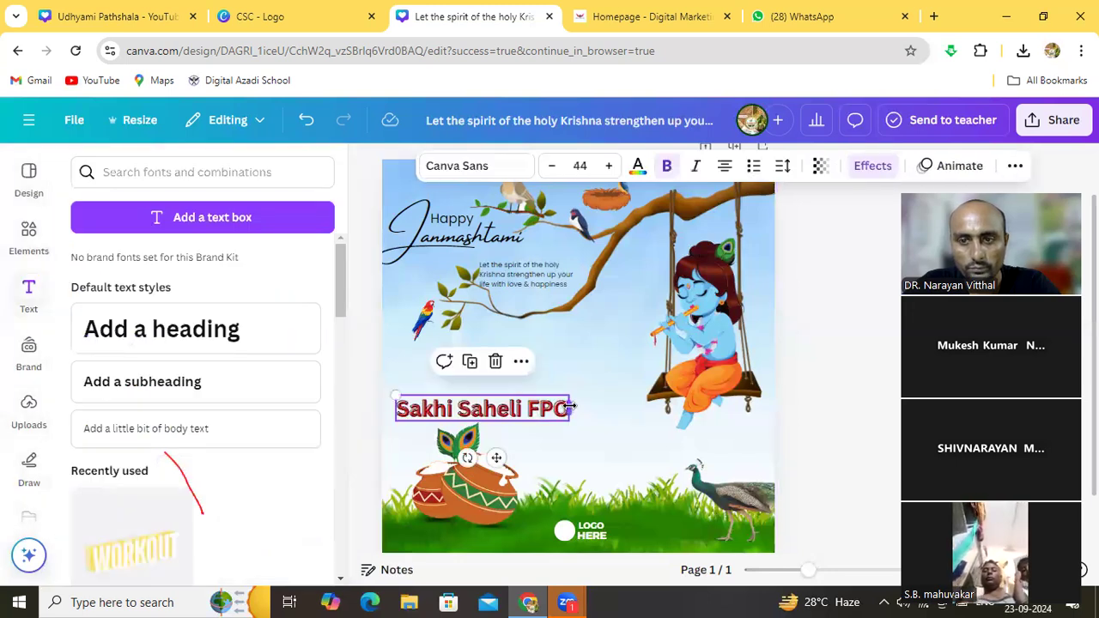
Widen the Sakhi Saheli FPO text box and reposition it on the left
{"action": "left_click_drag", "start_coordinate": [577, 408], "coordinate": [608, 409]}
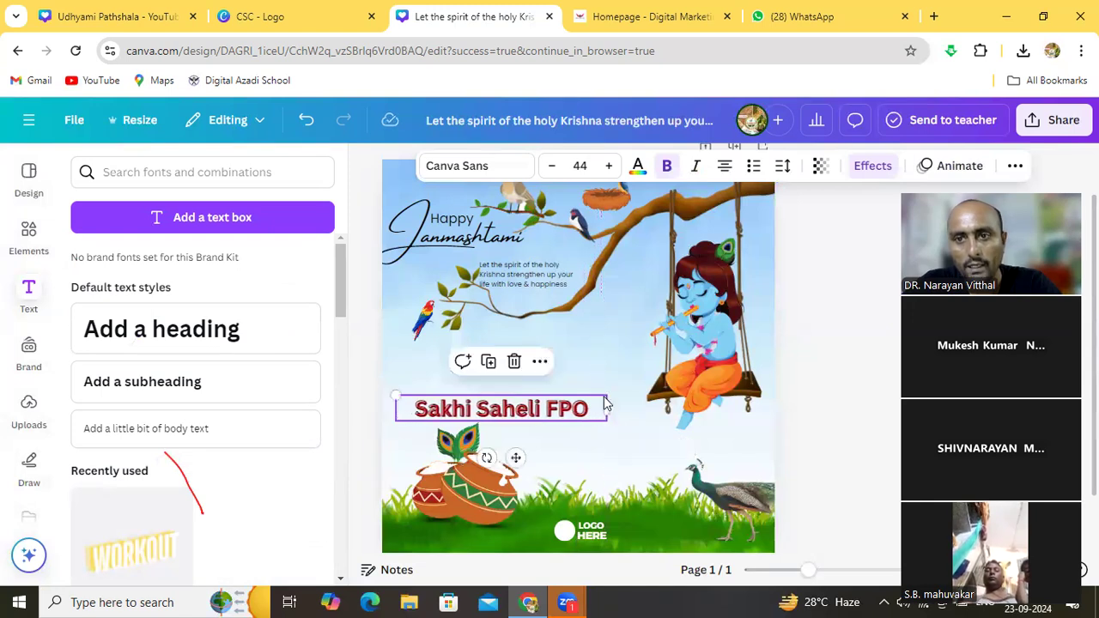
{"action": "left_click", "coordinate": [598, 359]}
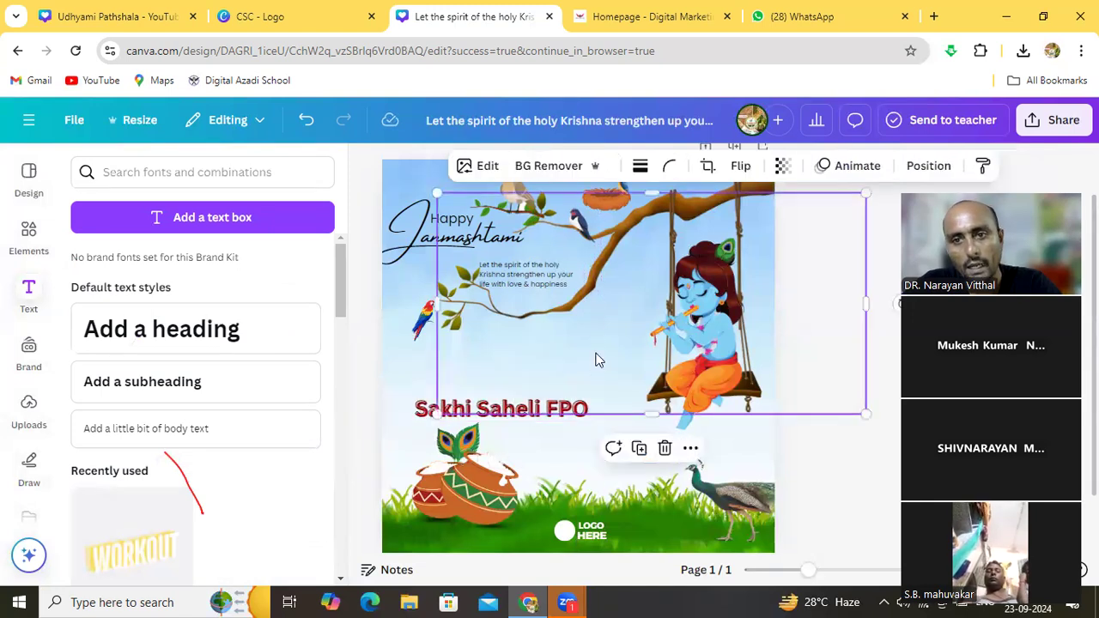
{"action": "left_click", "coordinate": [393, 376]}
{"action": "left_click_drag", "start_coordinate": [494, 415], "coordinate": [470, 413]}
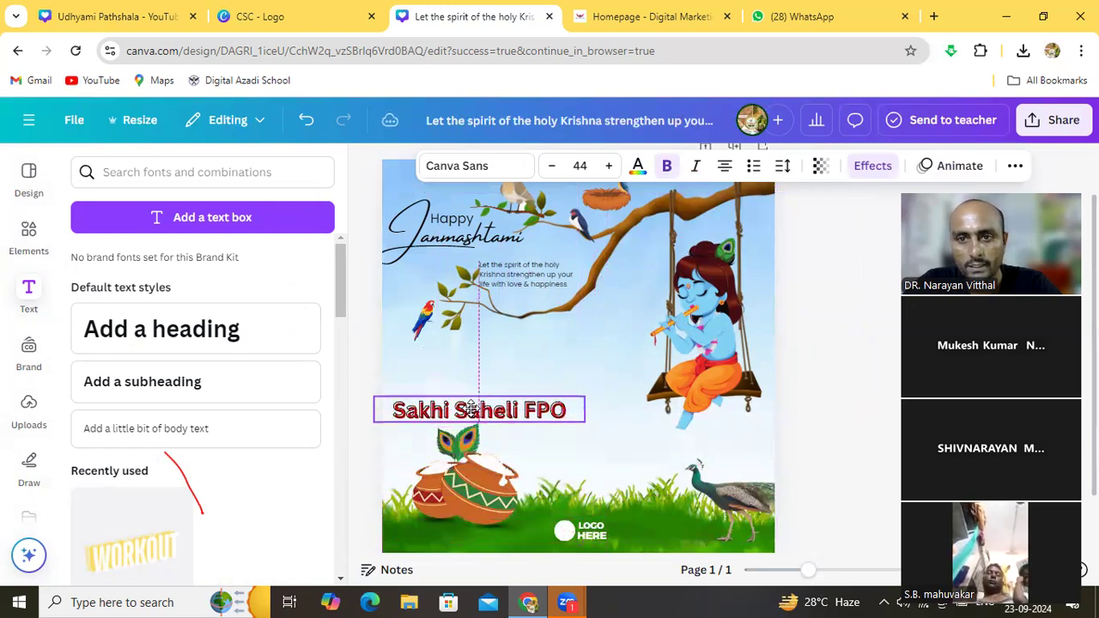
{"action": "left_click", "coordinate": [408, 343]}
{"action": "left_click", "coordinate": [599, 356]}
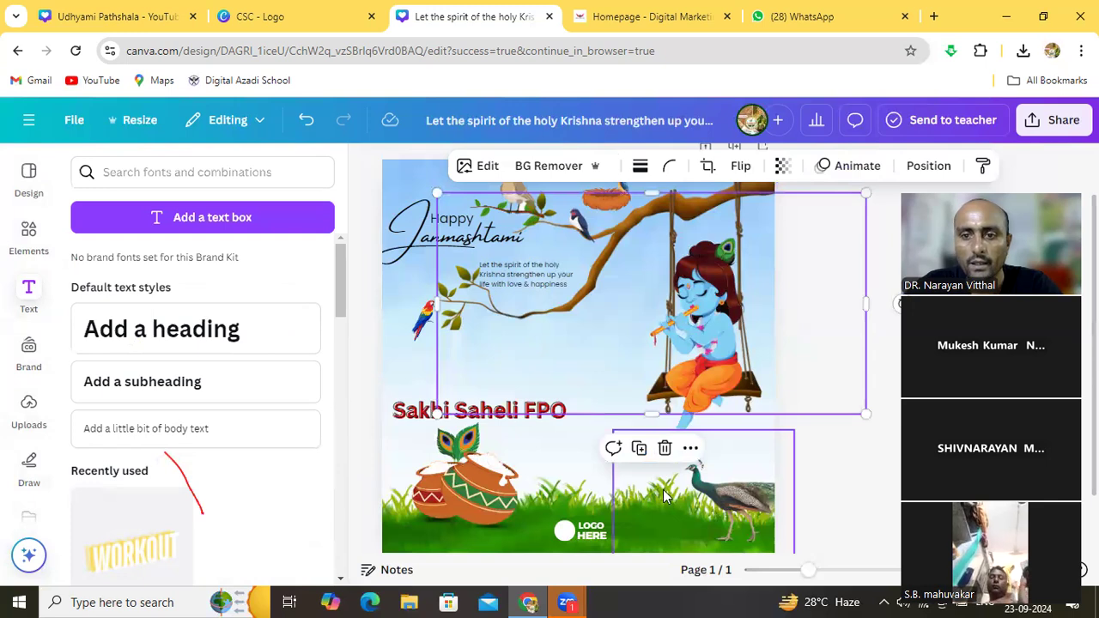
{"action": "left_click", "coordinate": [407, 443]}
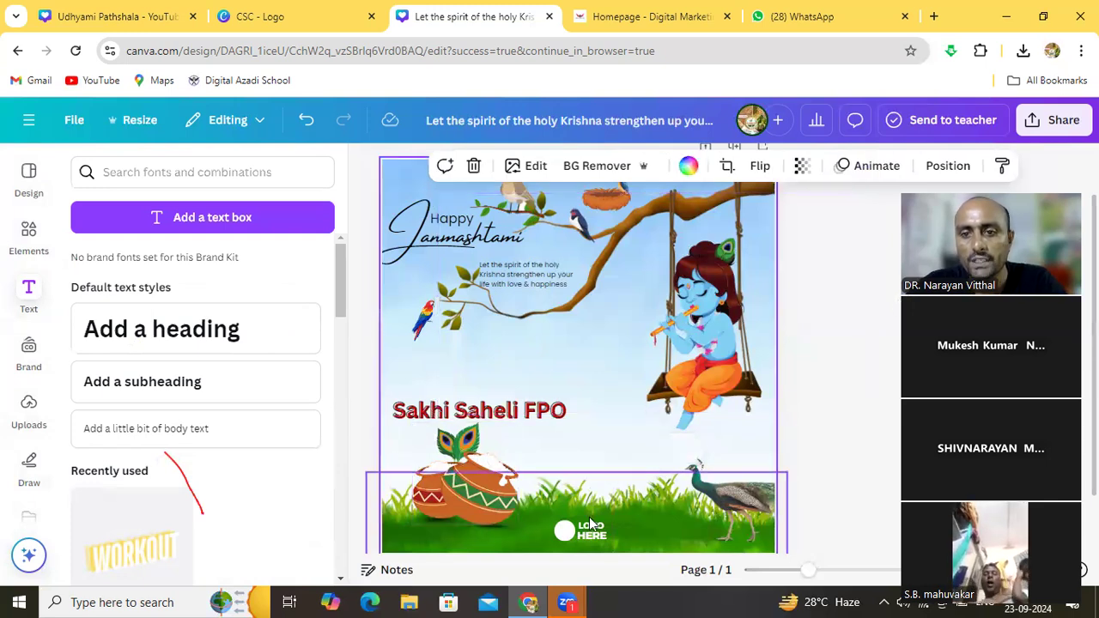
Move the LOGO HERE element up beside the parrot and delete its text
{"action": "left_click", "coordinate": [595, 535]}
{"action": "double_click", "coordinate": [592, 534]}
{"action": "left_click", "coordinate": [593, 530]}
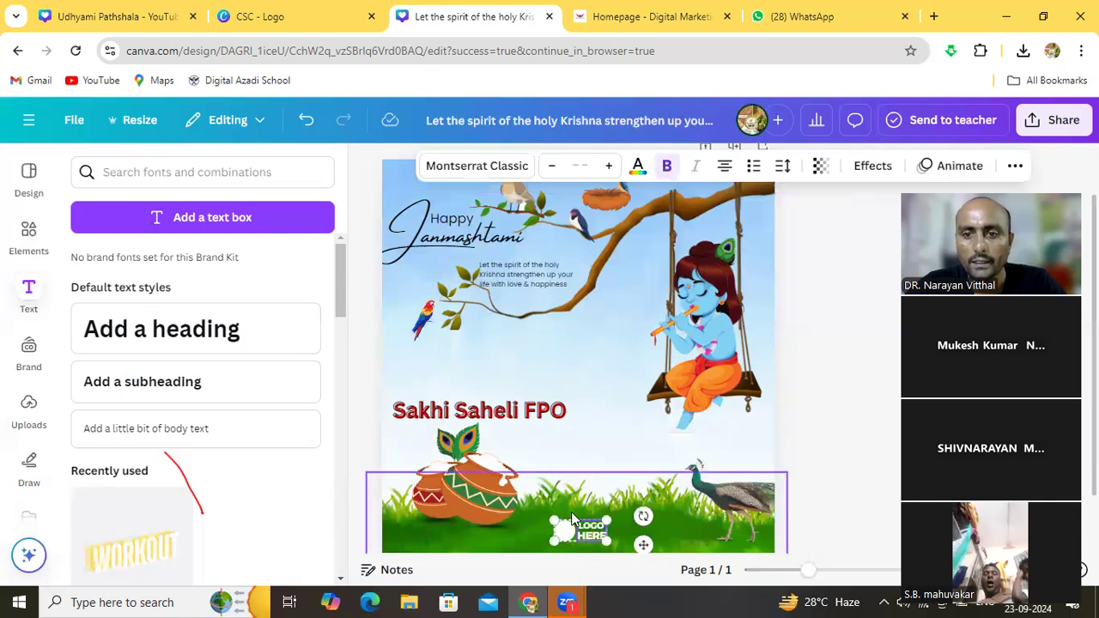
{"action": "left_click", "coordinate": [594, 444]}
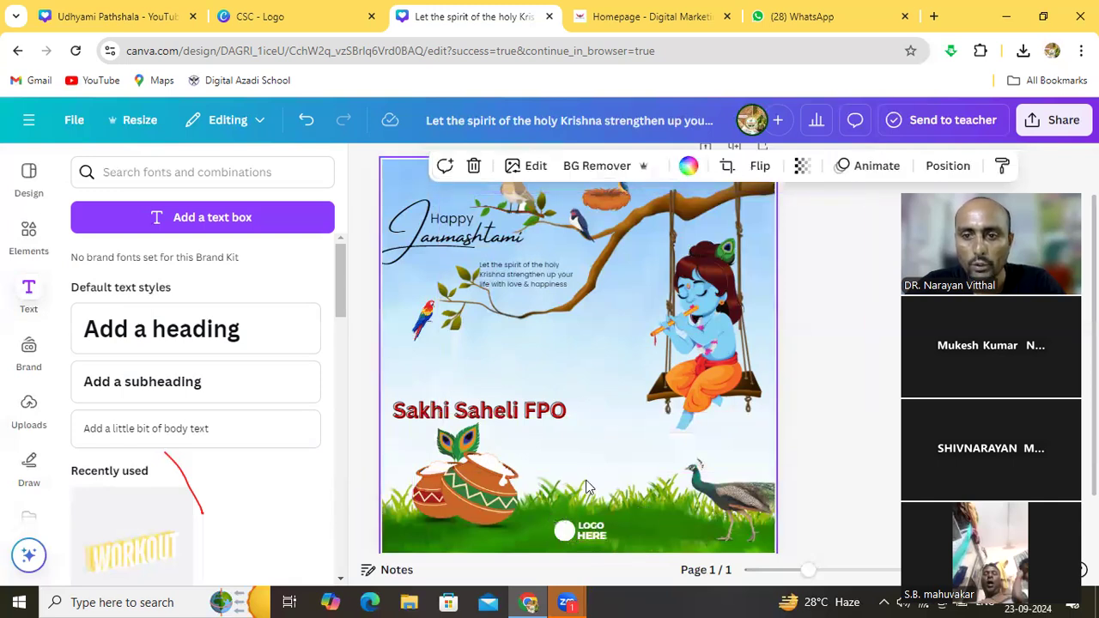
{"action": "left_click_drag", "start_coordinate": [579, 532], "coordinate": [415, 378]}
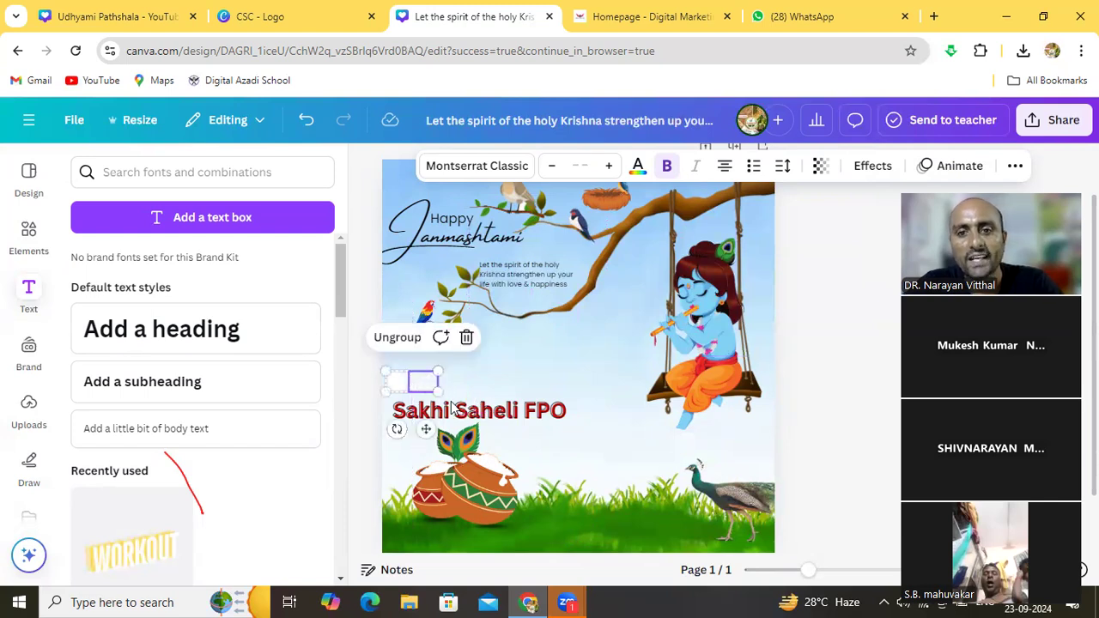
{"action": "left_click", "coordinate": [416, 383]}
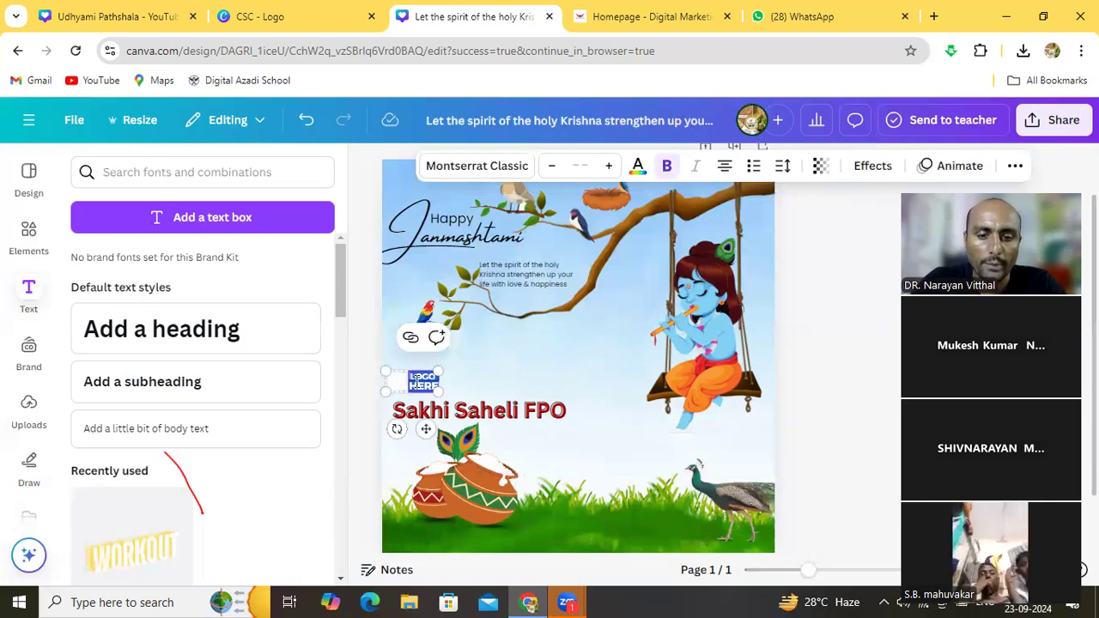
{"action": "key", "text": "BackSpace"}
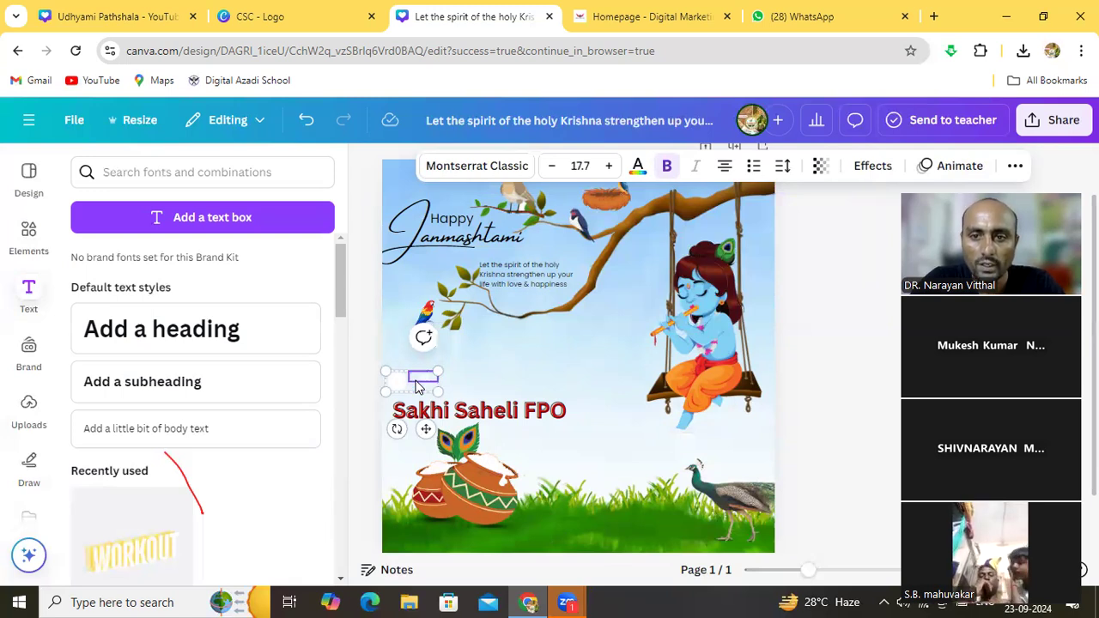
Colour the logo's SSFPO text orange-brown #cc652a
{"action": "left_click", "coordinate": [473, 372]}
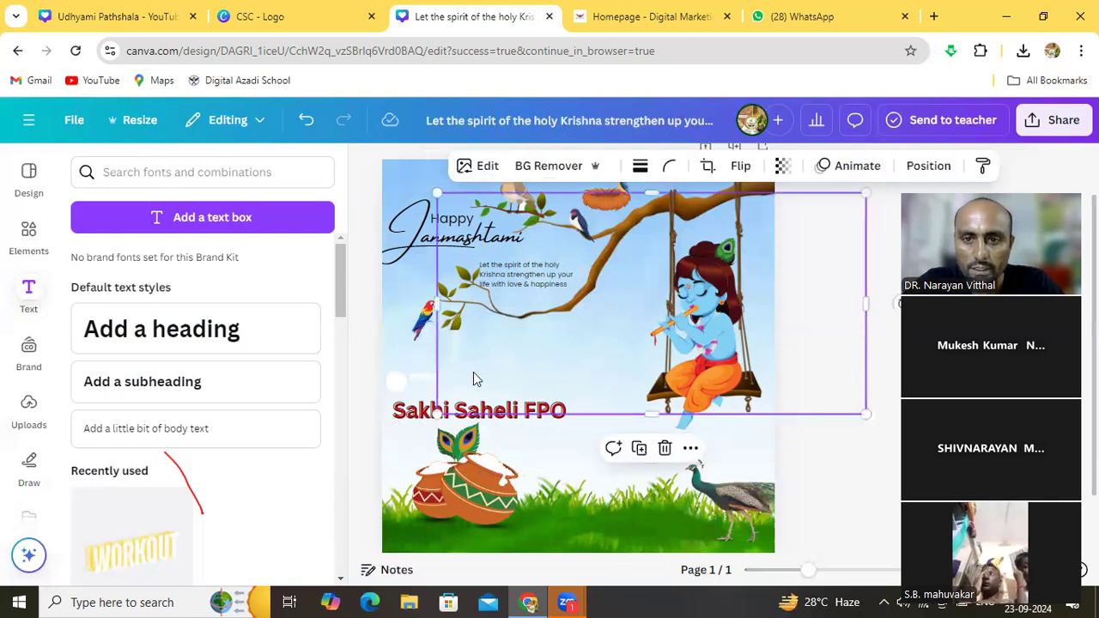
{"action": "left_click", "coordinate": [413, 378]}
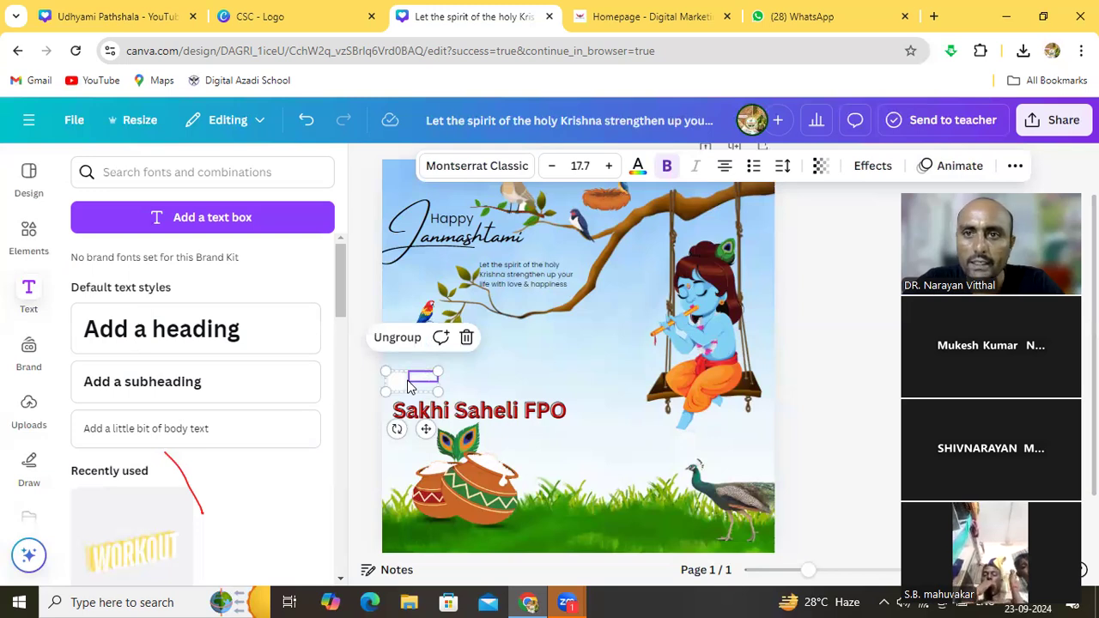
{"action": "left_click", "coordinate": [636, 167]}
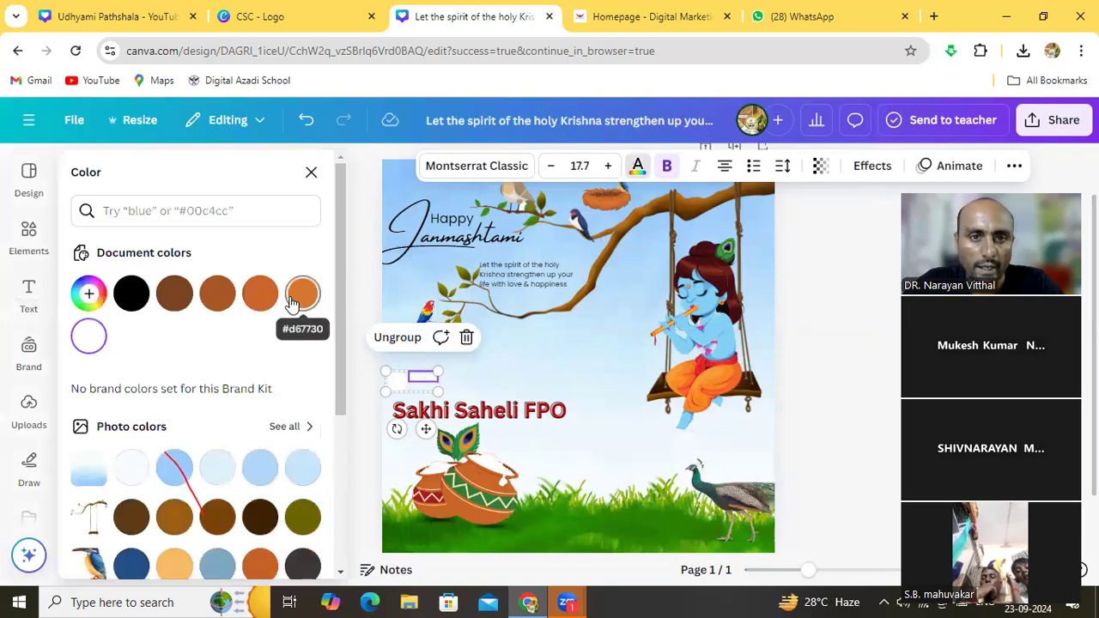
{"action": "left_click", "coordinate": [180, 299]}
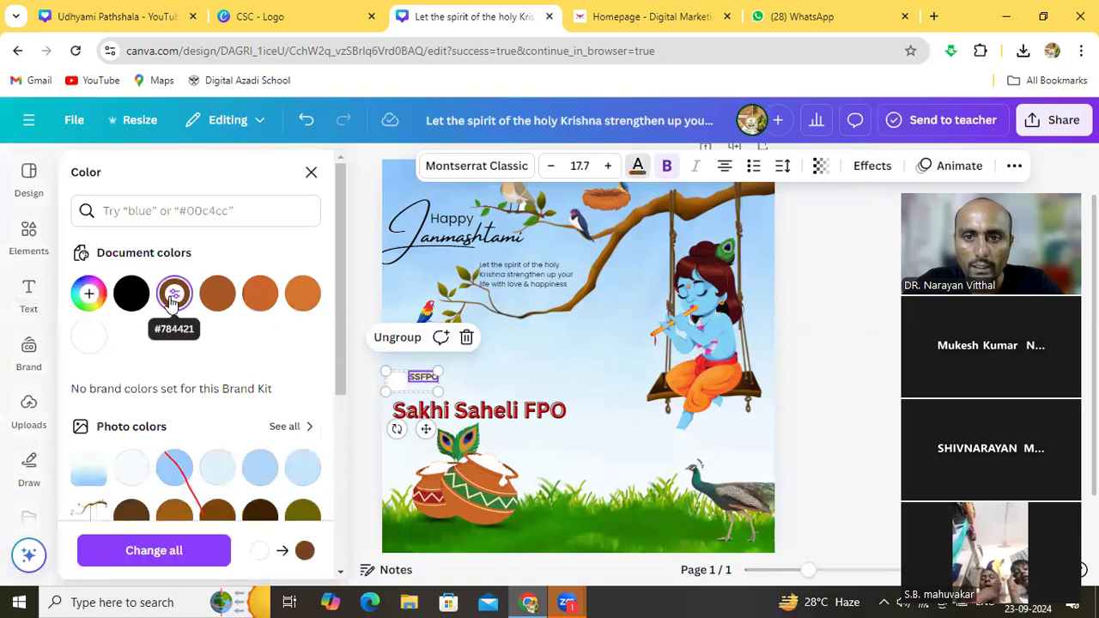
{"action": "left_click", "coordinate": [217, 296]}
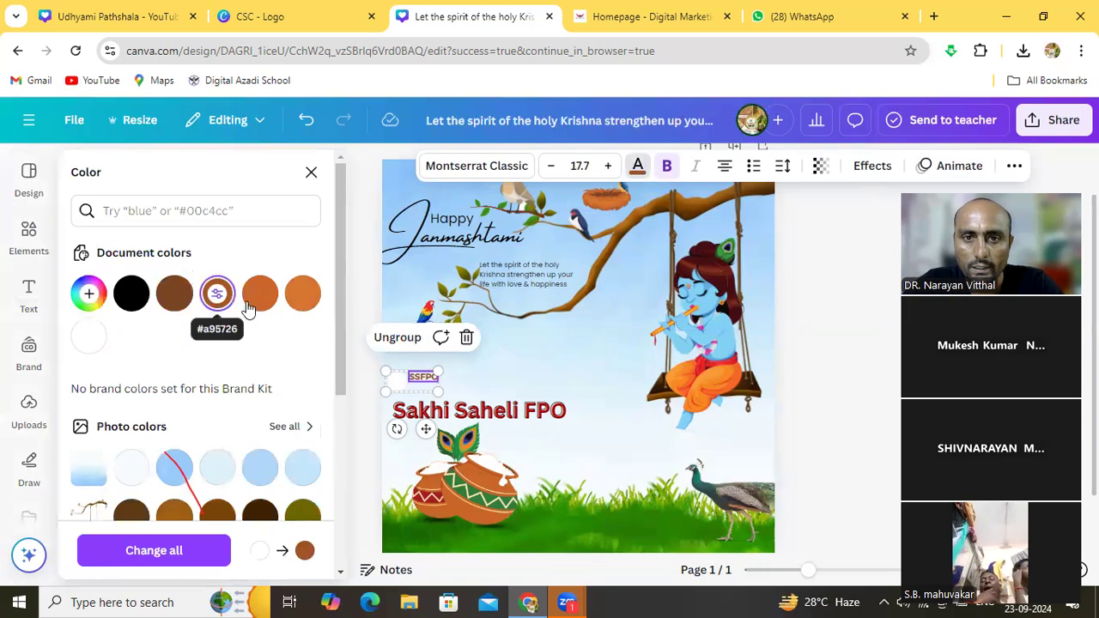
{"action": "left_click", "coordinate": [262, 294]}
{"action": "left_click", "coordinate": [468, 368]}
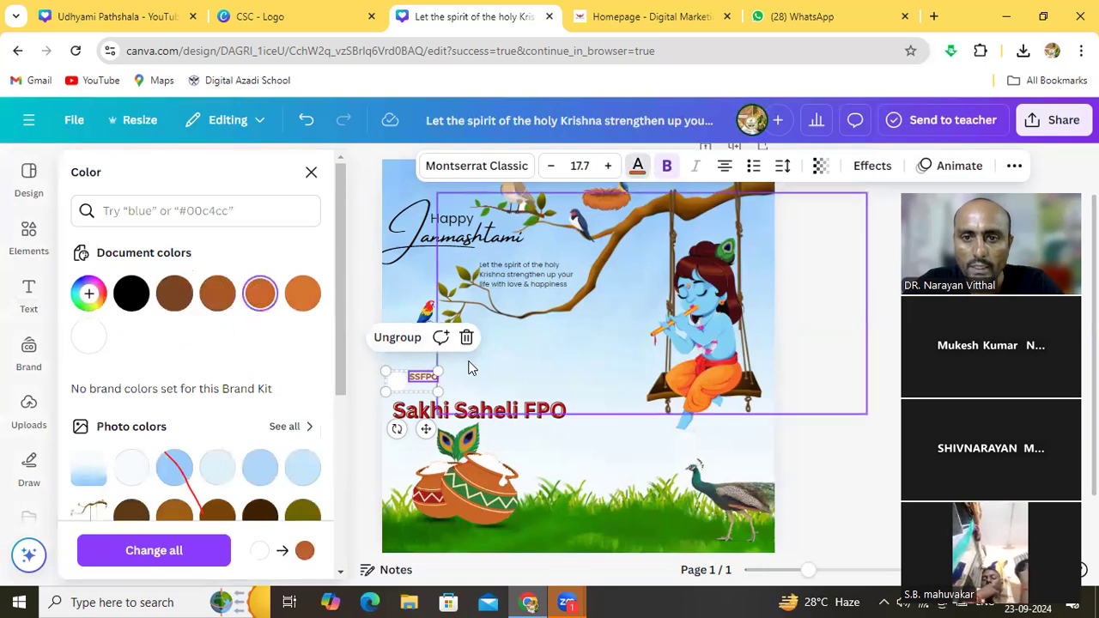
{"action": "left_click", "coordinate": [408, 359]}
Remove the white circle, enlarge SSFPO to 41.6, and place it above Sakhi Saheli FPO
{"action": "left_click", "coordinate": [433, 383]}
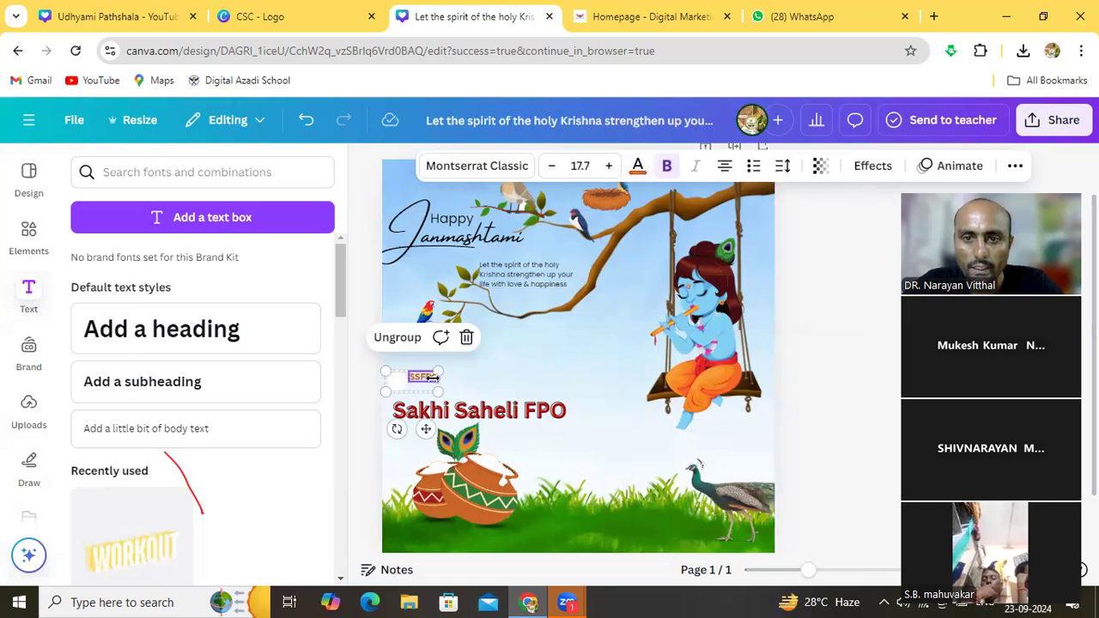
{"action": "left_click_drag", "start_coordinate": [441, 371], "coordinate": [464, 361]}
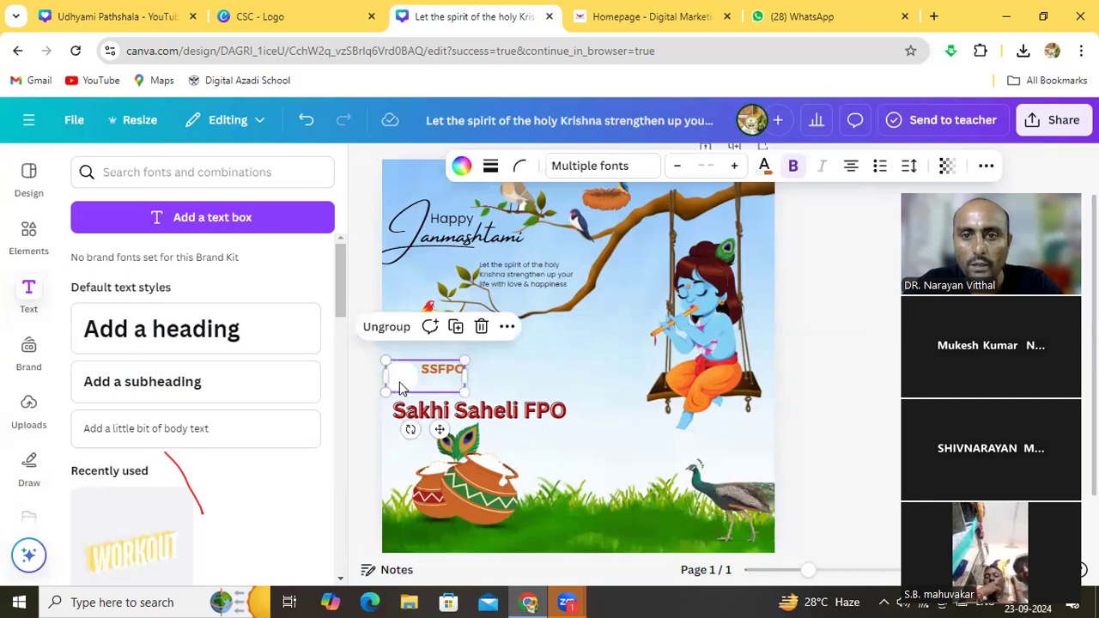
{"action": "left_click", "coordinate": [399, 387]}
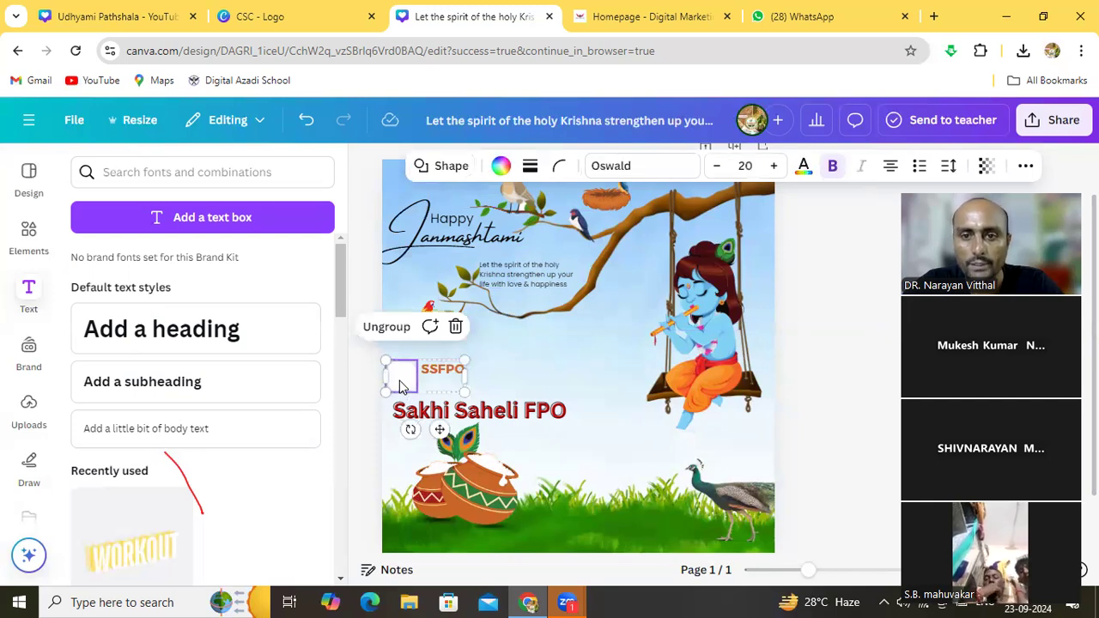
{"action": "left_click", "coordinate": [455, 328]}
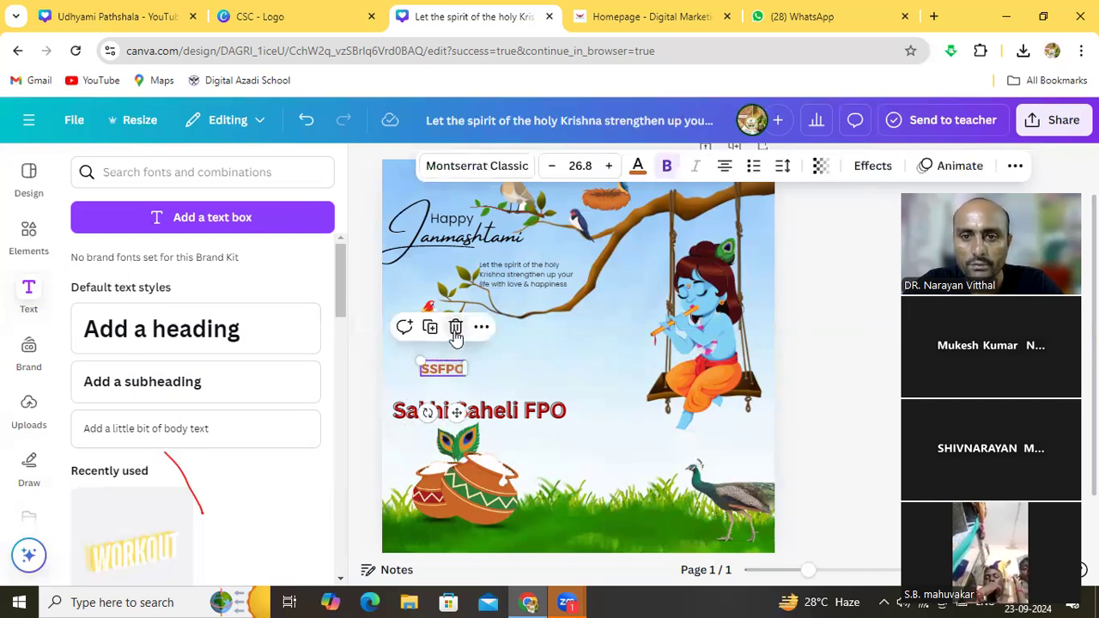
{"action": "left_click_drag", "start_coordinate": [419, 361], "coordinate": [395, 351]}
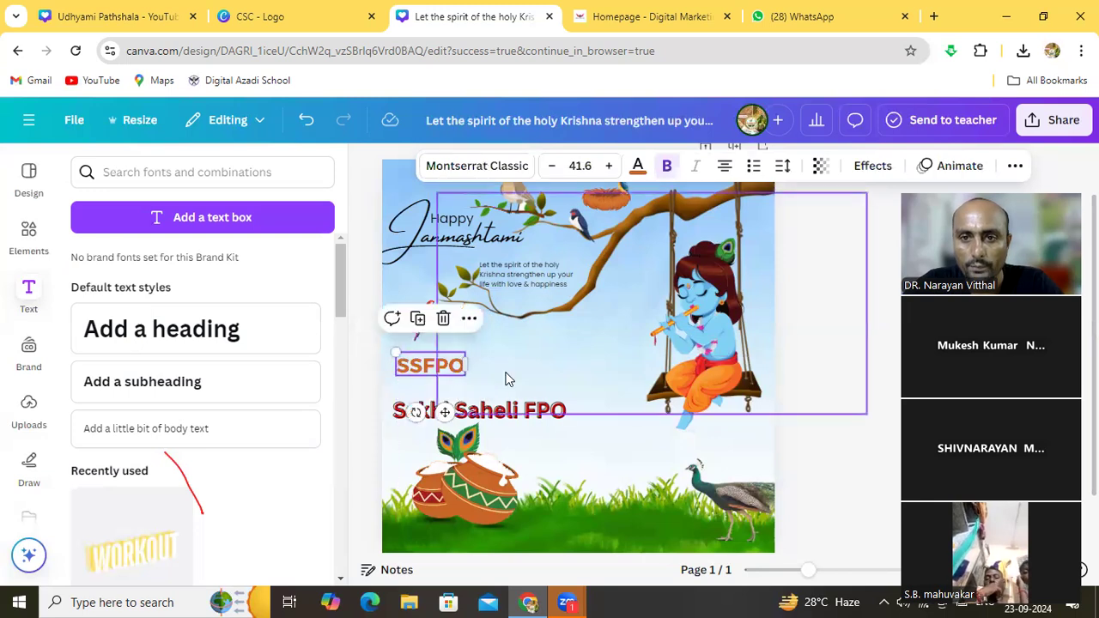
{"action": "left_click", "coordinate": [569, 444]}
{"action": "mouse_move", "coordinate": [445, 367]}
{"action": "left_mouse_down"}
{"action": "mouse_move", "coordinate": [434, 381]}
{"action": "mouse_move", "coordinate": [442, 387]}
{"action": "left_mouse_up"}
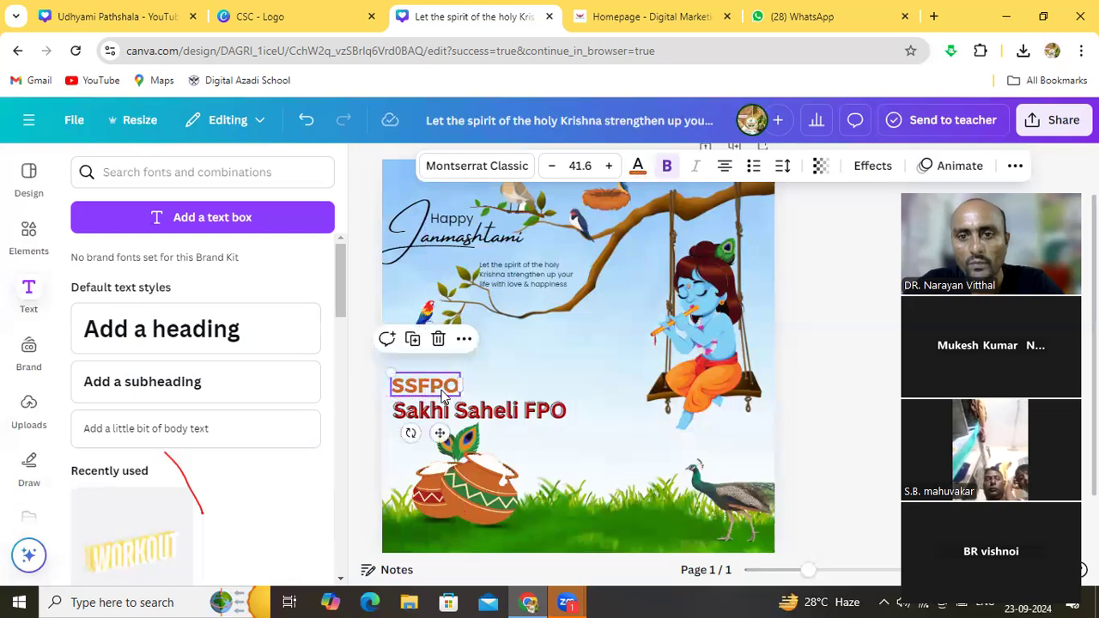
{"action": "left_click", "coordinate": [580, 443]}
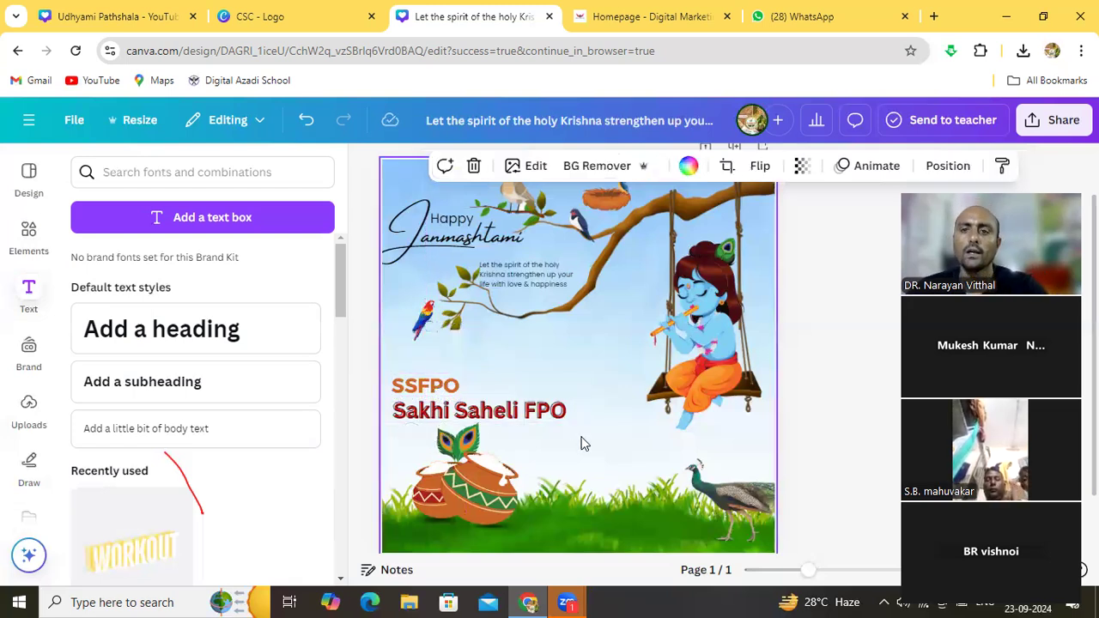
{"action": "left_click", "coordinate": [854, 371]}
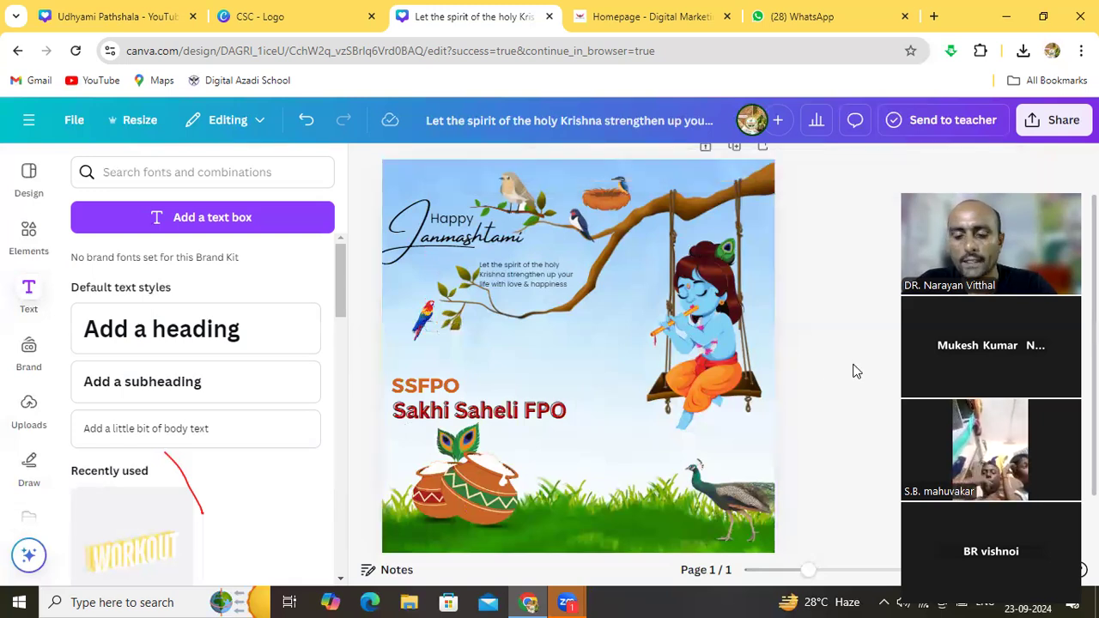
{"action": "left_click", "coordinate": [1046, 127]}
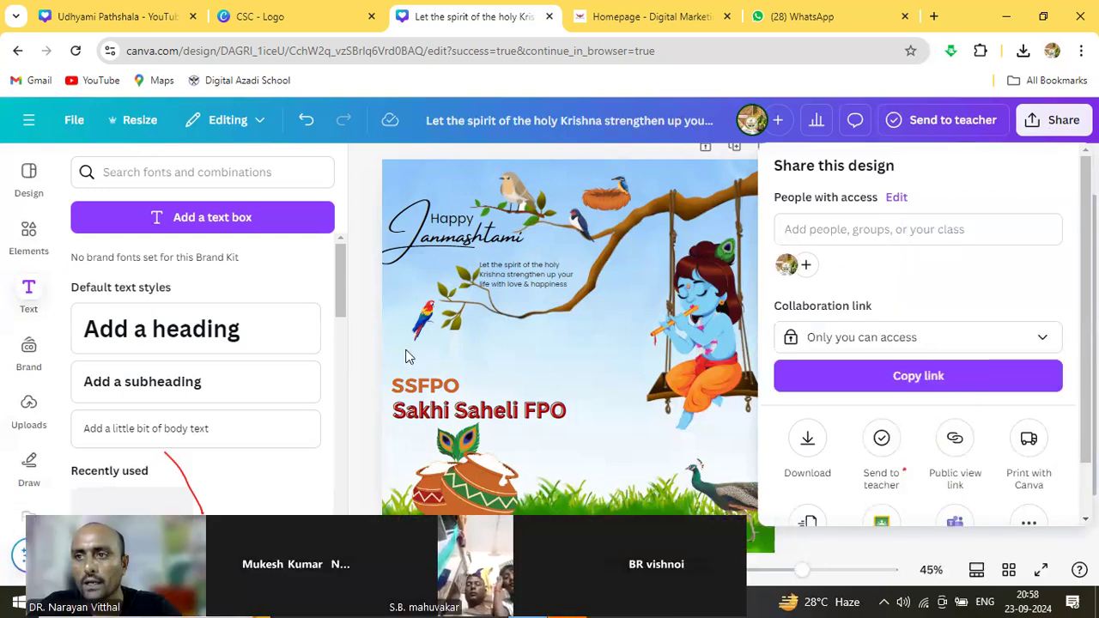
{"action": "left_click", "coordinate": [1059, 140]}
{"action": "left_click", "coordinate": [1057, 118]}
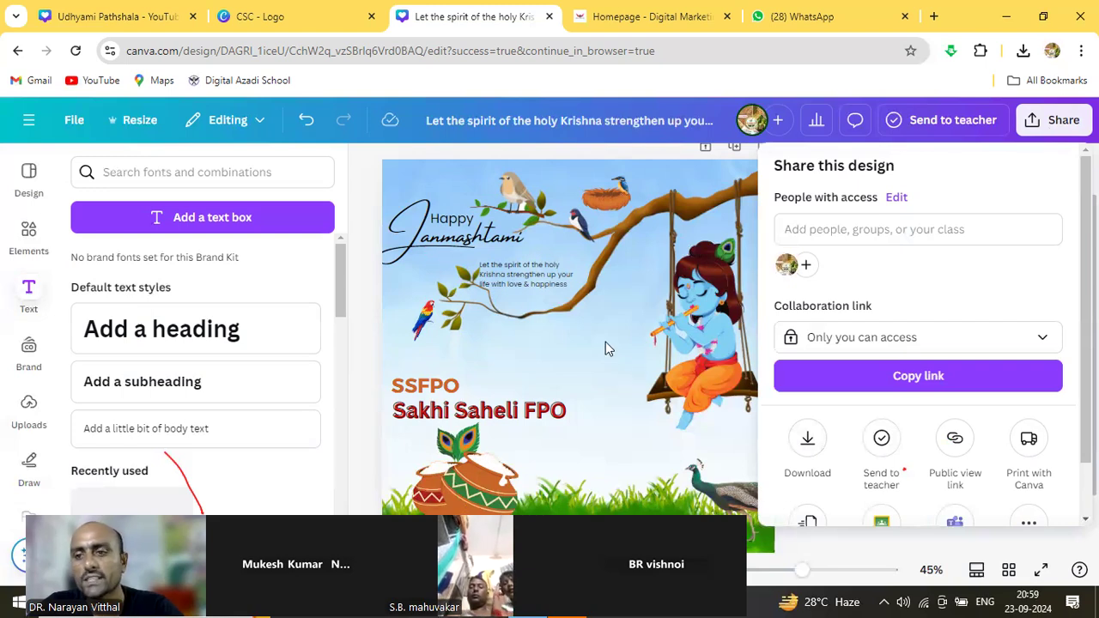
{"action": "left_click", "coordinate": [612, 363]}
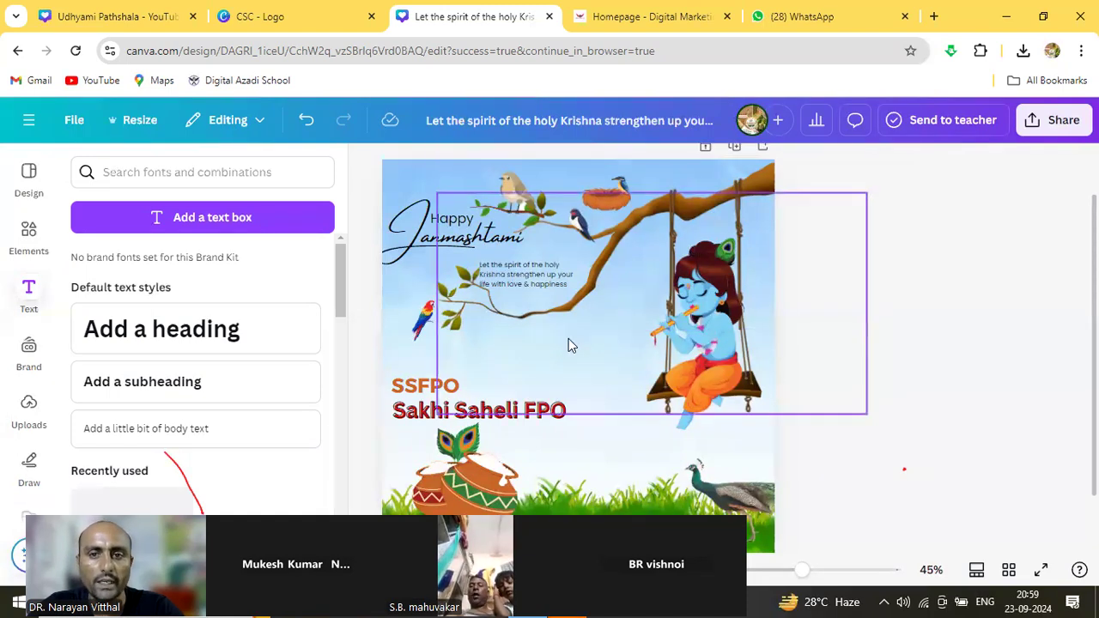
{"action": "left_click", "coordinate": [401, 293]}
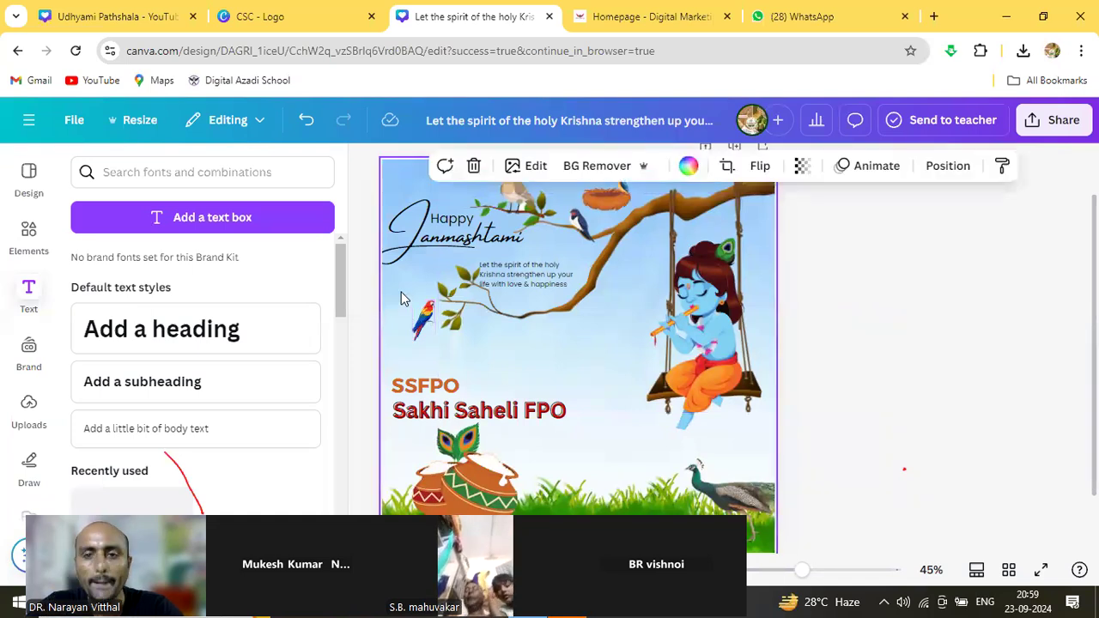
{"action": "left_click", "coordinate": [360, 348]}
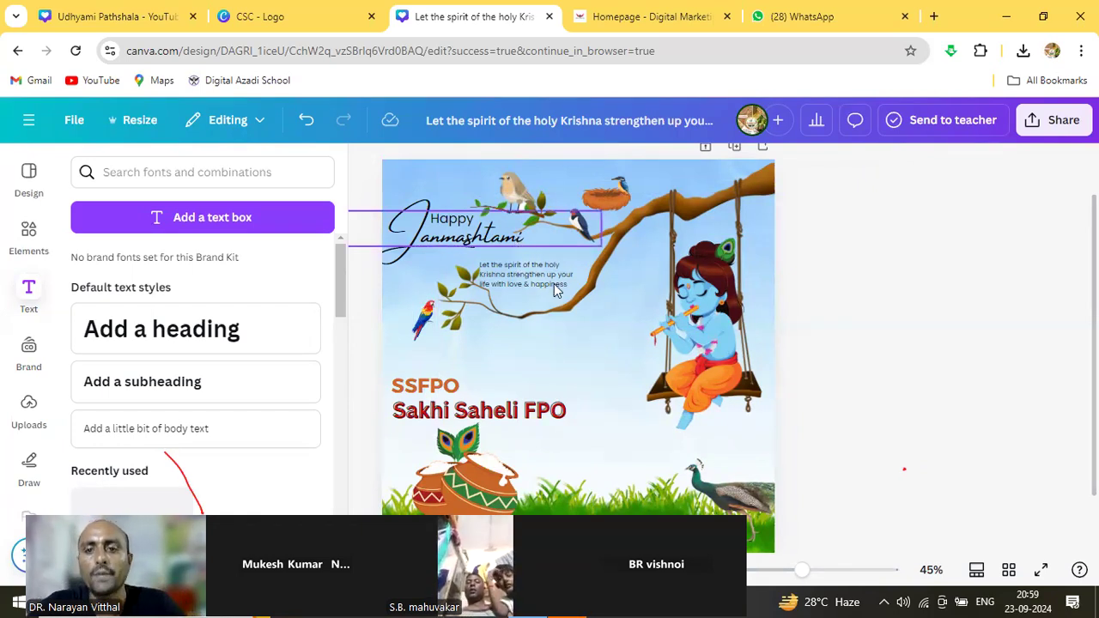
{"action": "left_click", "coordinate": [600, 444]}
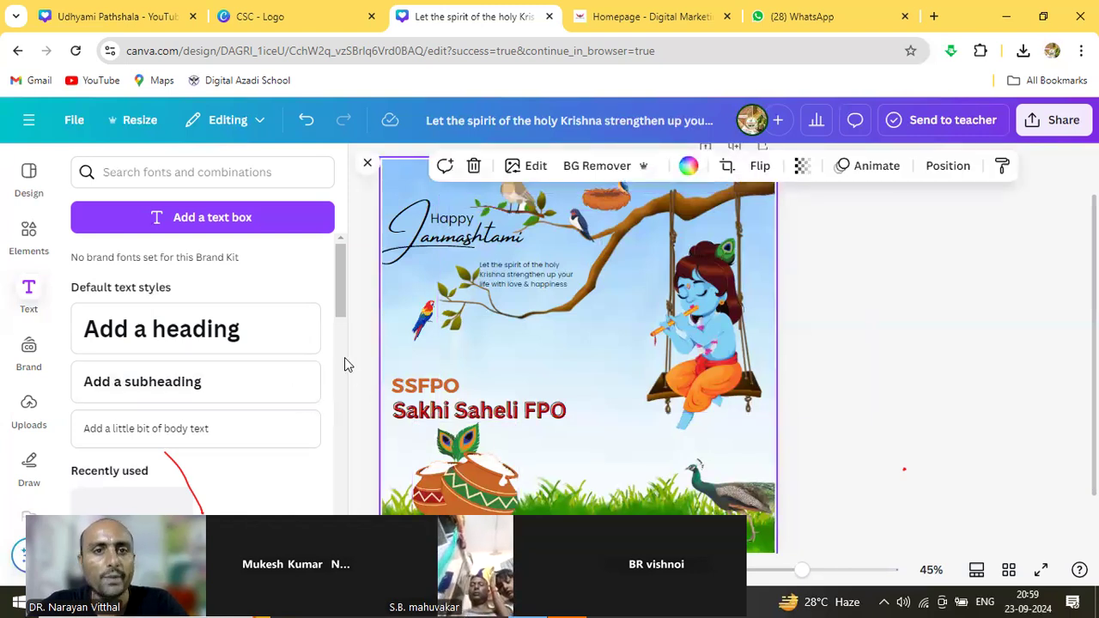
{"action": "left_click", "coordinate": [186, 169]}
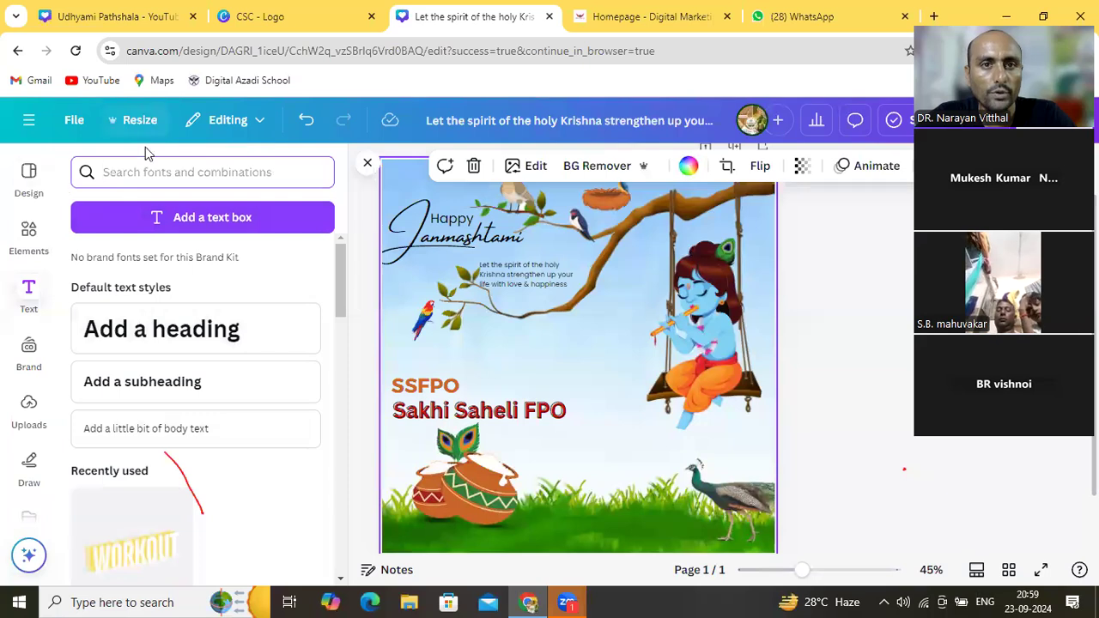
Start a new Business Card (Landscape) design via a 'business card' search
{"action": "left_click", "coordinate": [368, 166]}
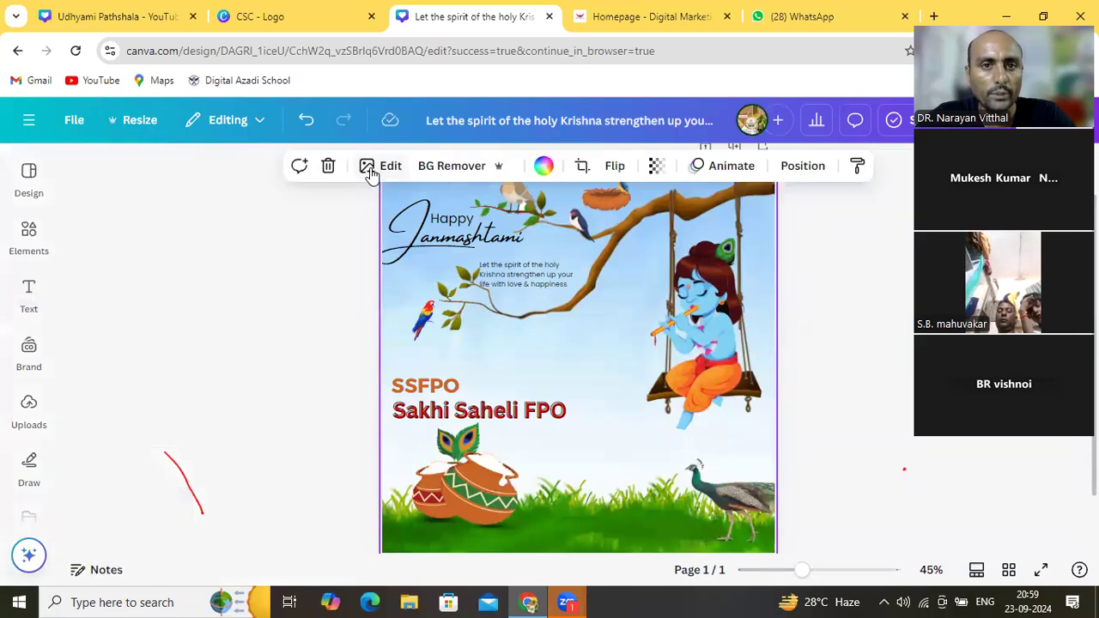
{"action": "left_click", "coordinate": [76, 121]}
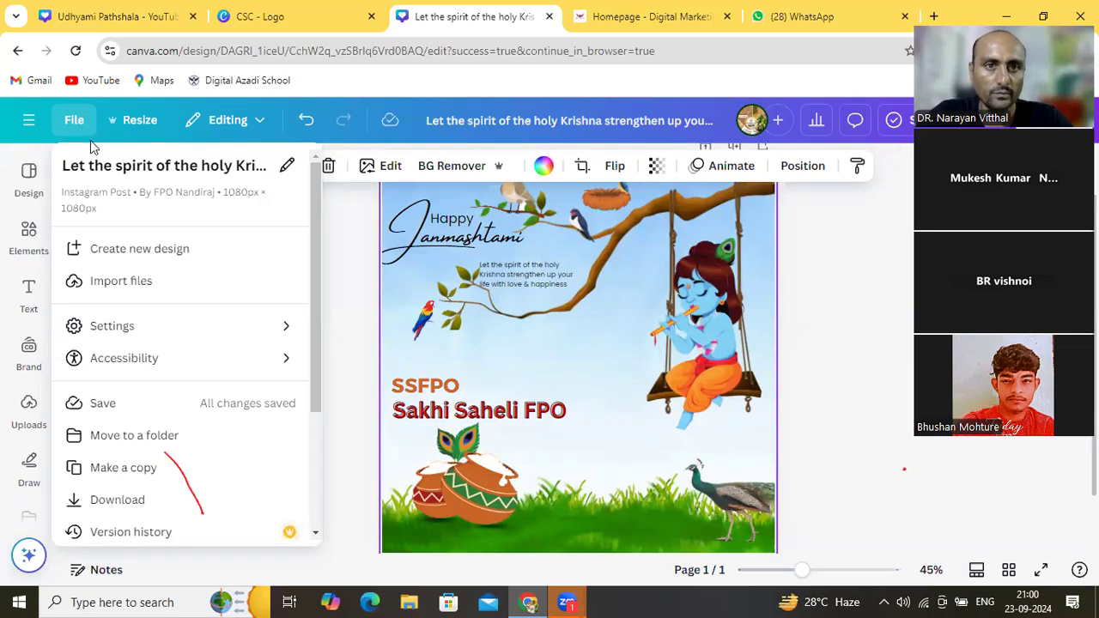
{"action": "left_click", "coordinate": [111, 249]}
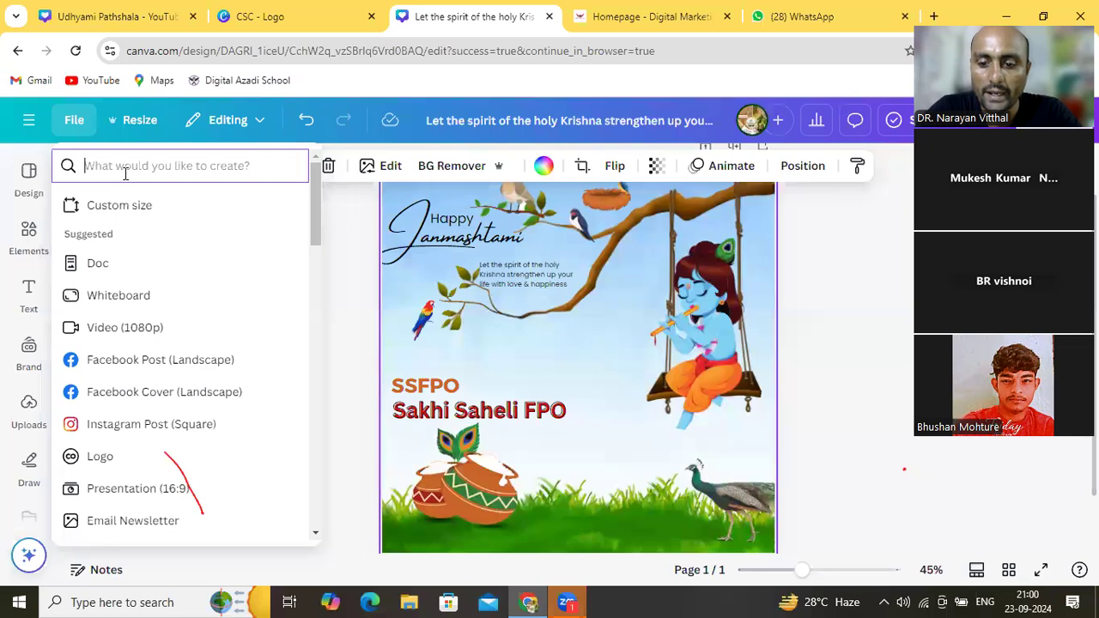
{"action": "type", "text": "bu"}
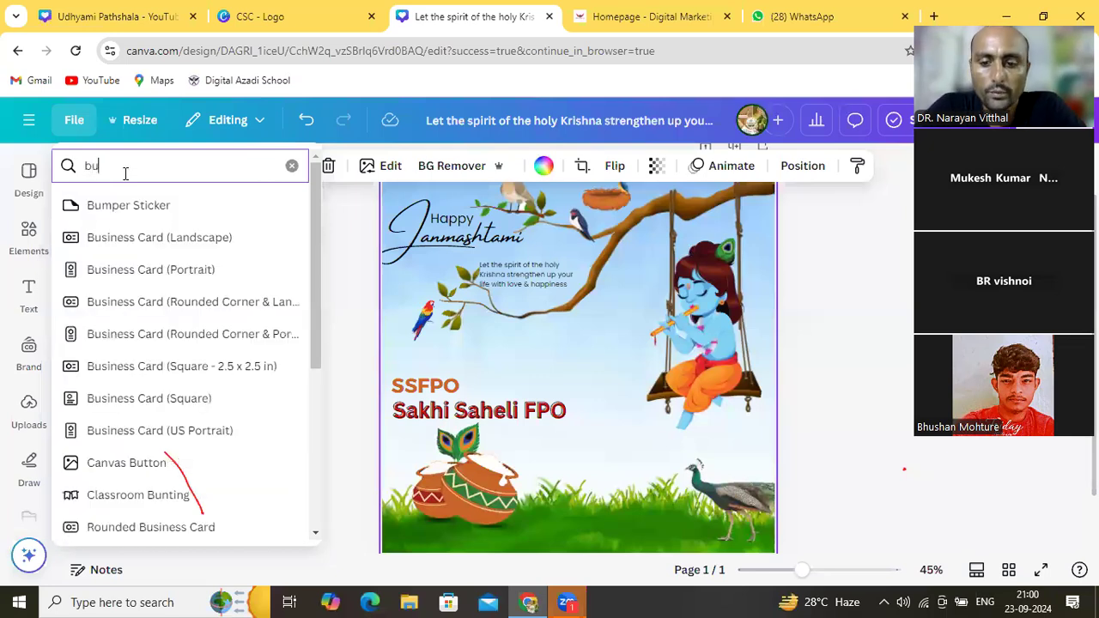
{"action": "type", "text": "siness card"}
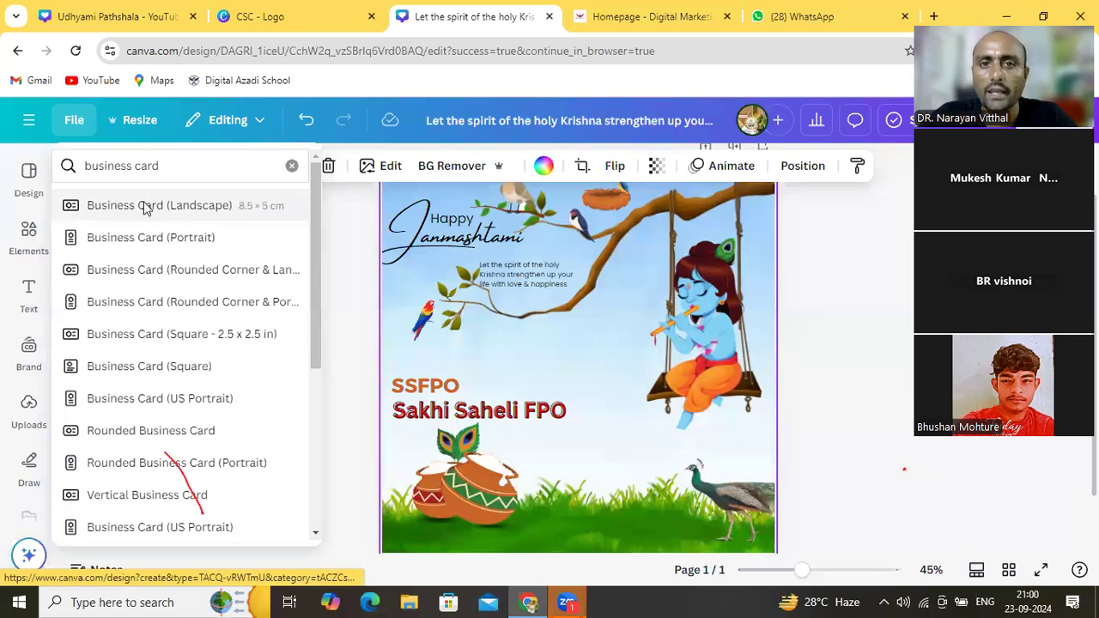
{"action": "left_click", "coordinate": [146, 206]}
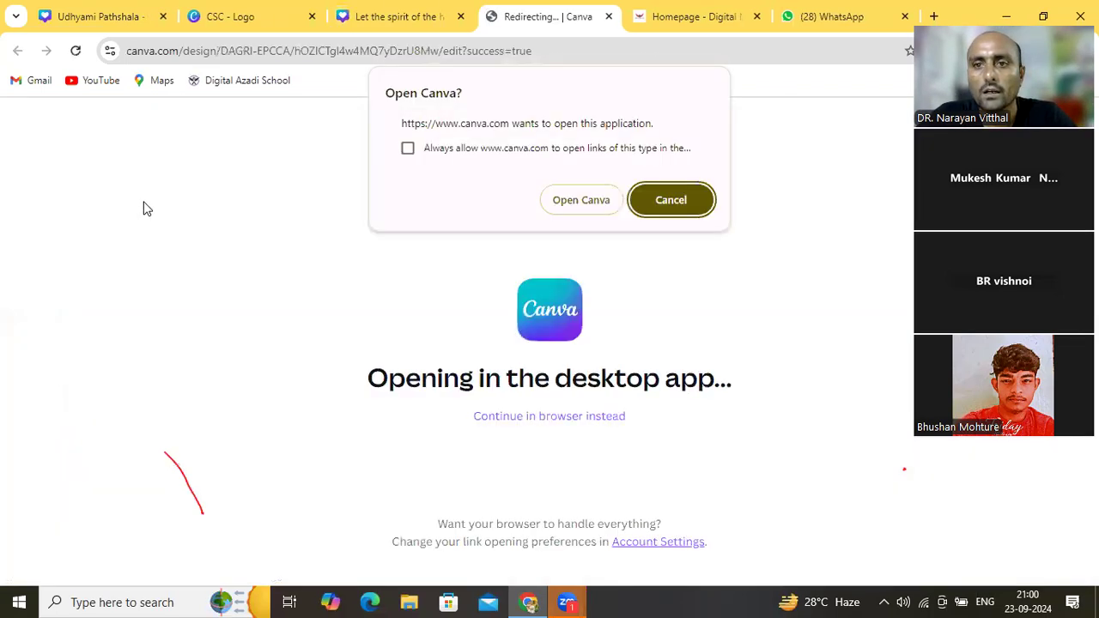
Decline the desktop app prompt and continue the business card design in the browser
{"action": "left_click", "coordinate": [660, 203]}
{"action": "left_click", "coordinate": [570, 420]}
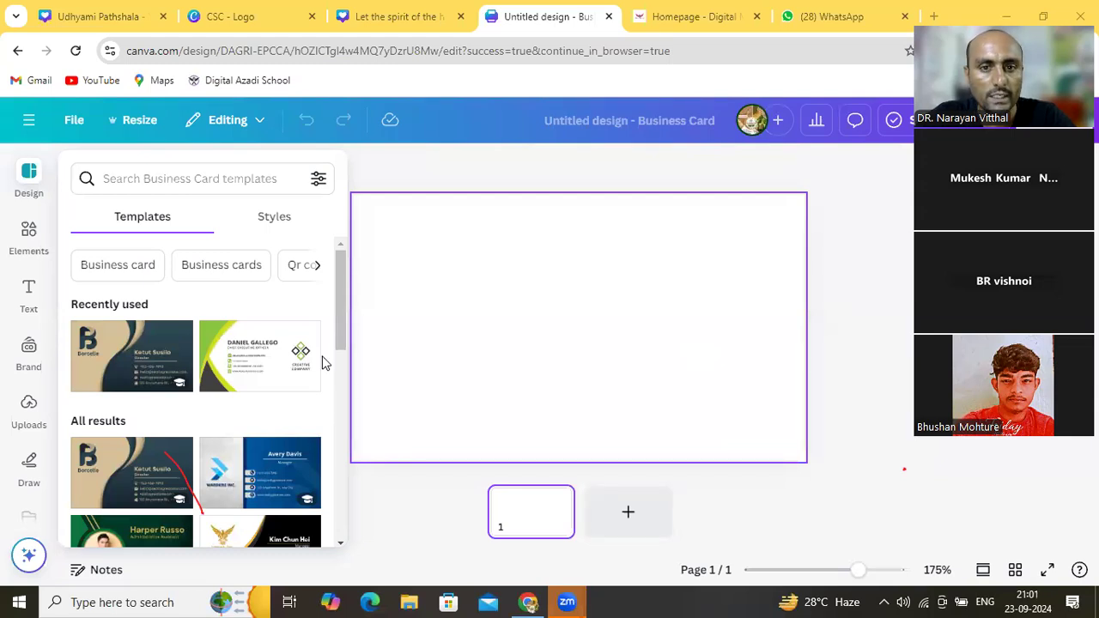
Scroll the Templates panel and open the Green and White Modern Business Card details
{"action": "left_click", "coordinate": [341, 547]}
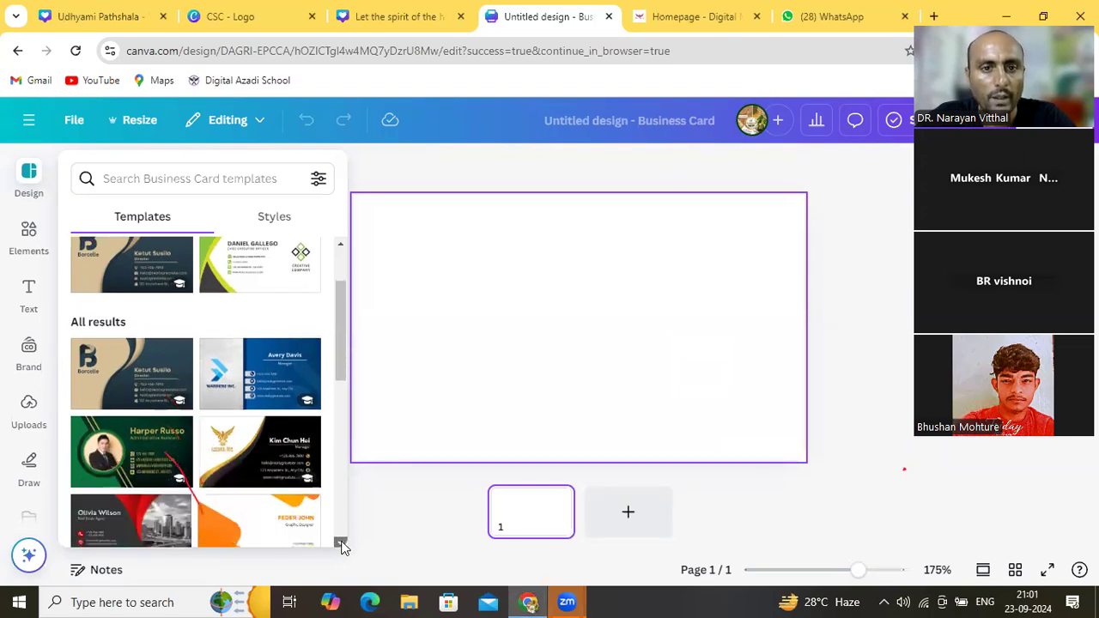
{"action": "left_click_drag", "start_coordinate": [342, 546], "coordinate": [341, 547]}
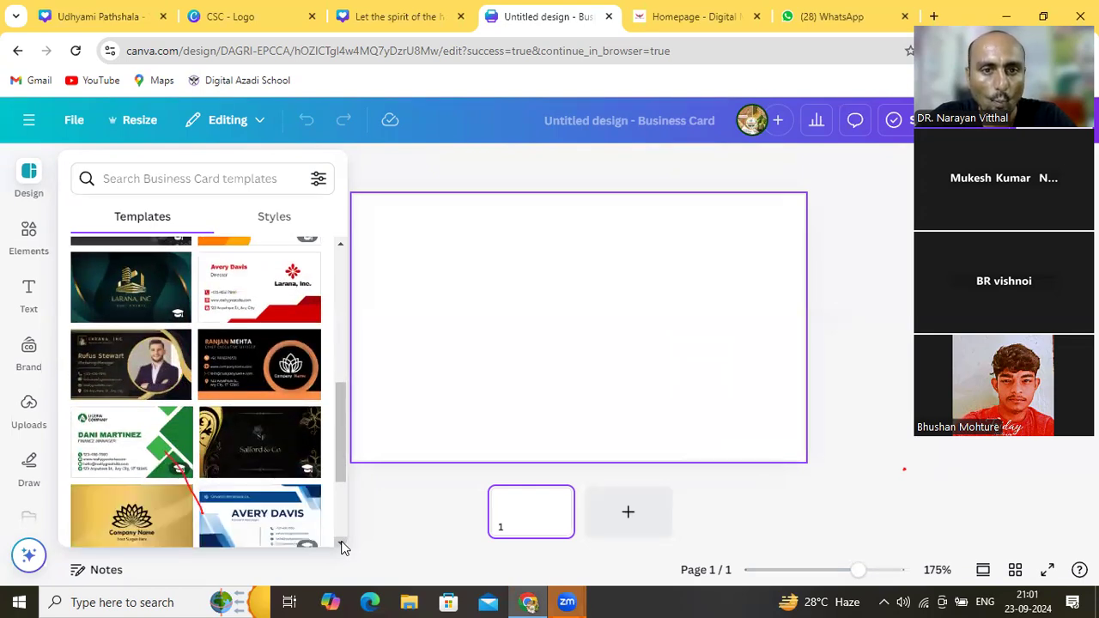
{"action": "left_click", "coordinate": [139, 449]}
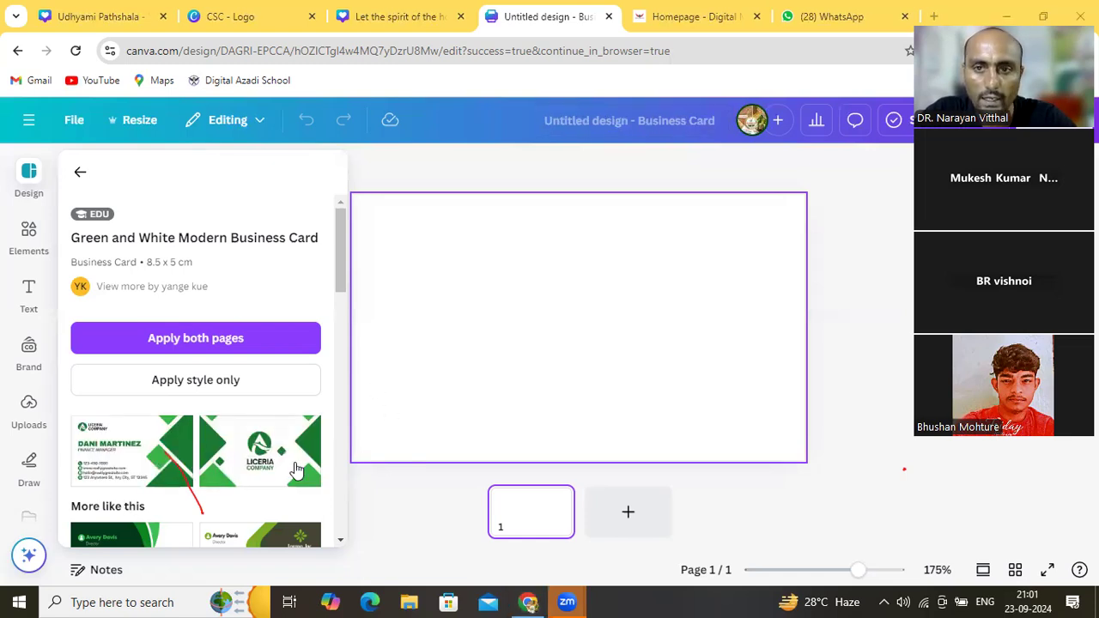
Close the template details, look at Elements, then bring the Green and White template details back
{"action": "left_click", "coordinate": [418, 378]}
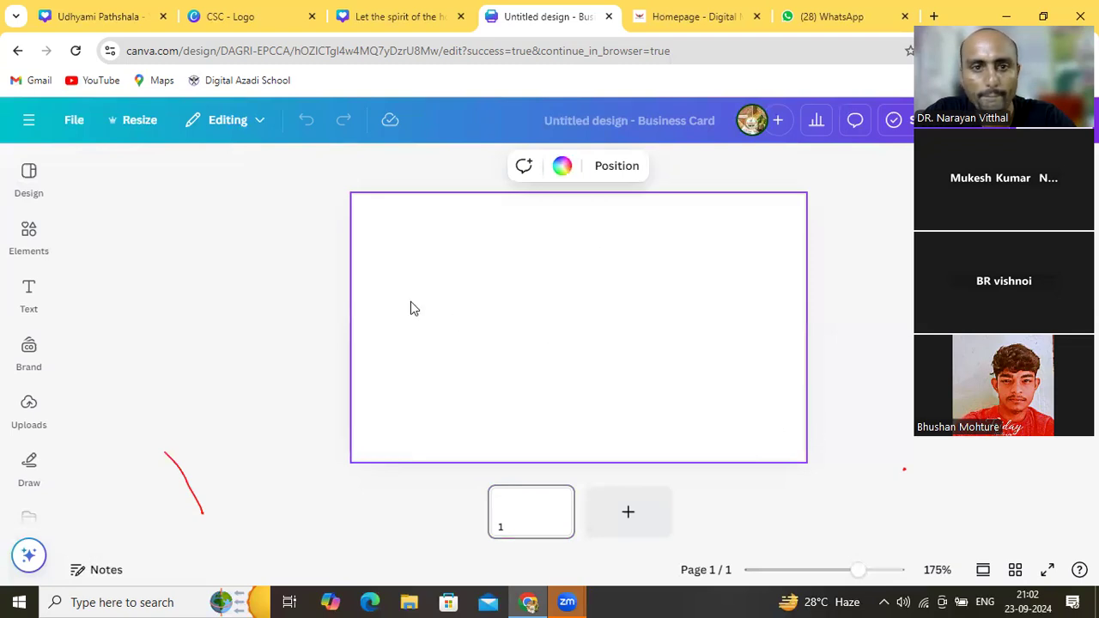
{"action": "left_click", "coordinate": [326, 220]}
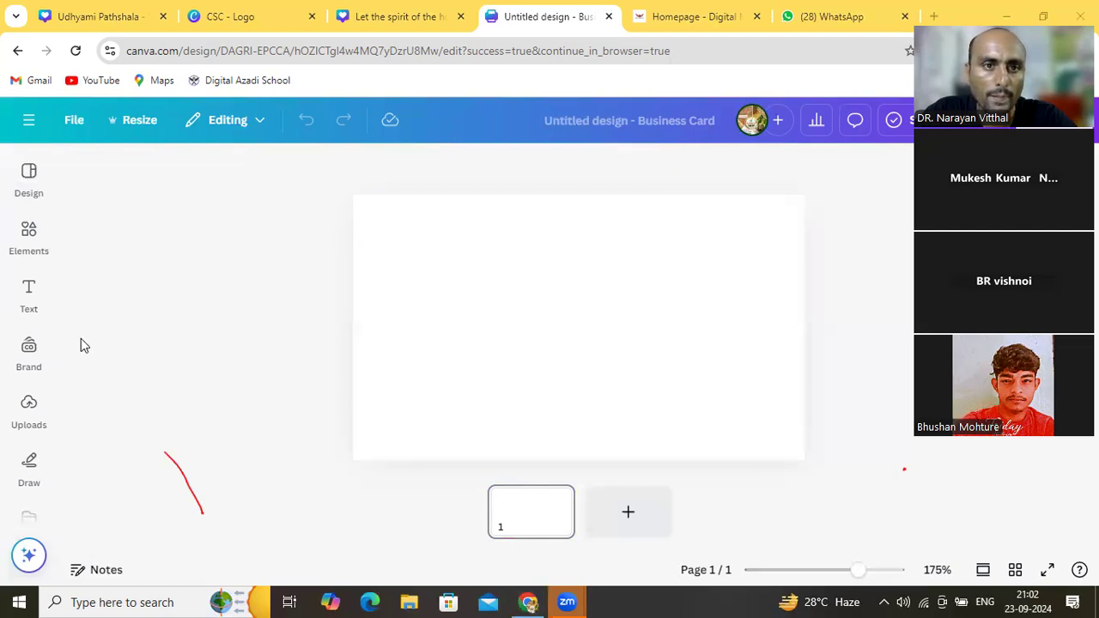
{"action": "left_click", "coordinate": [175, 468]}
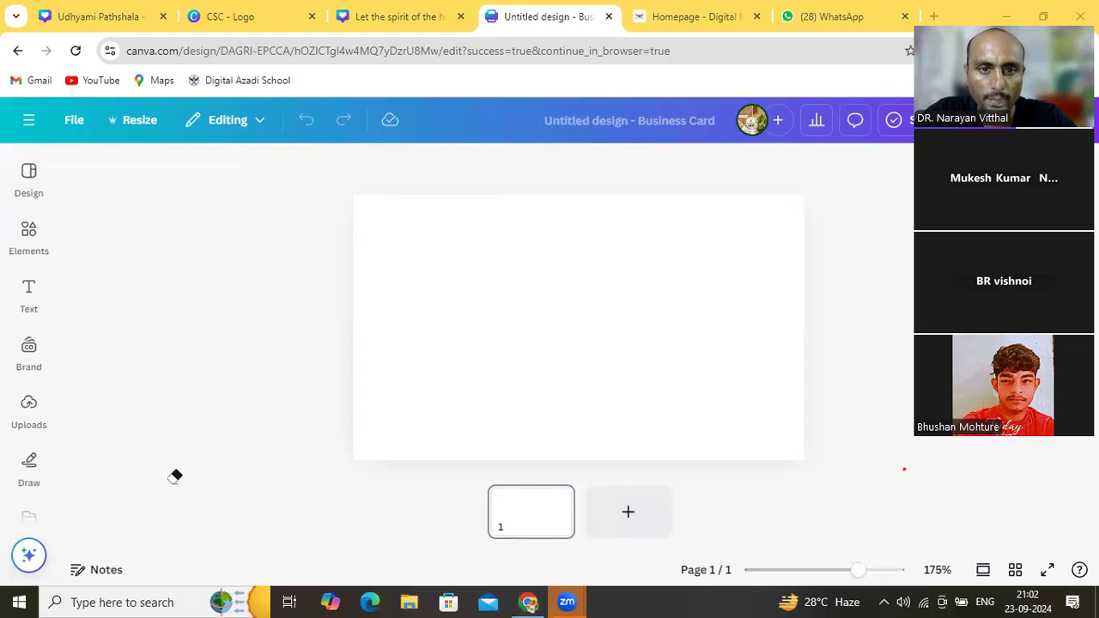
{"action": "left_click", "coordinate": [35, 354]}
{"action": "left_click", "coordinate": [45, 244]}
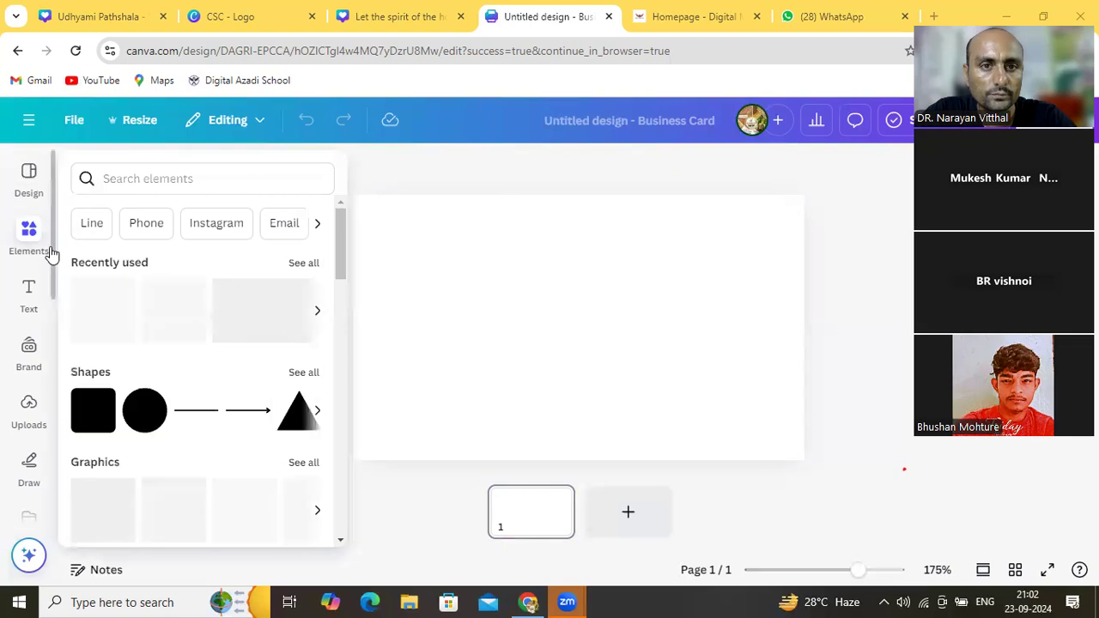
{"action": "left_click", "coordinate": [36, 193]}
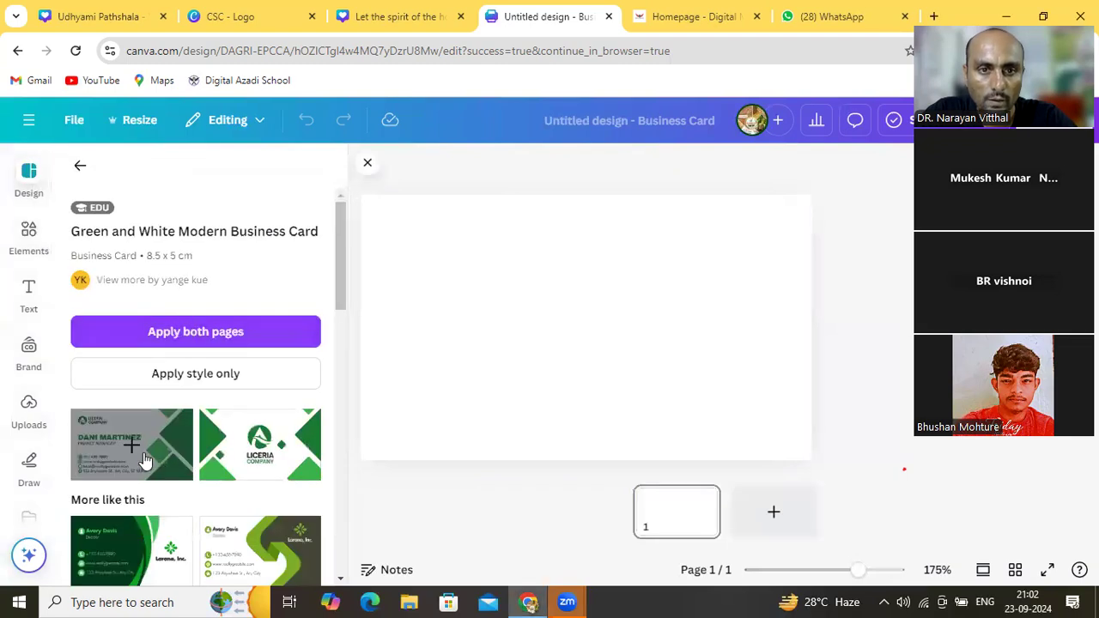
Apply the Green and White template to the card and change LICERIA to GOU
{"action": "left_click", "coordinate": [144, 461]}
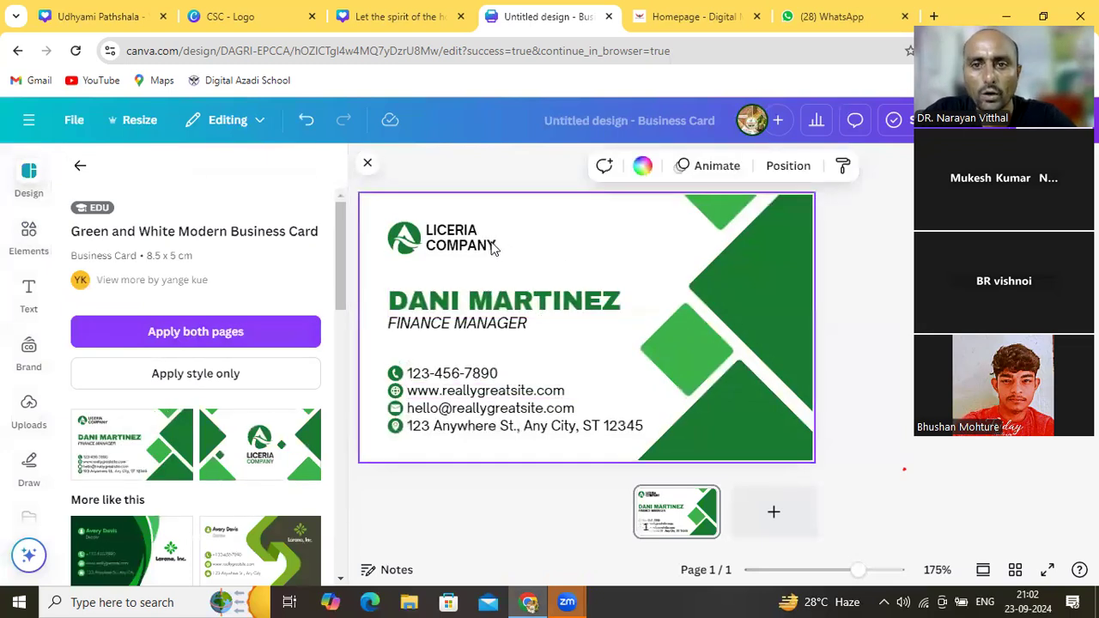
{"action": "left_click", "coordinate": [485, 245]}
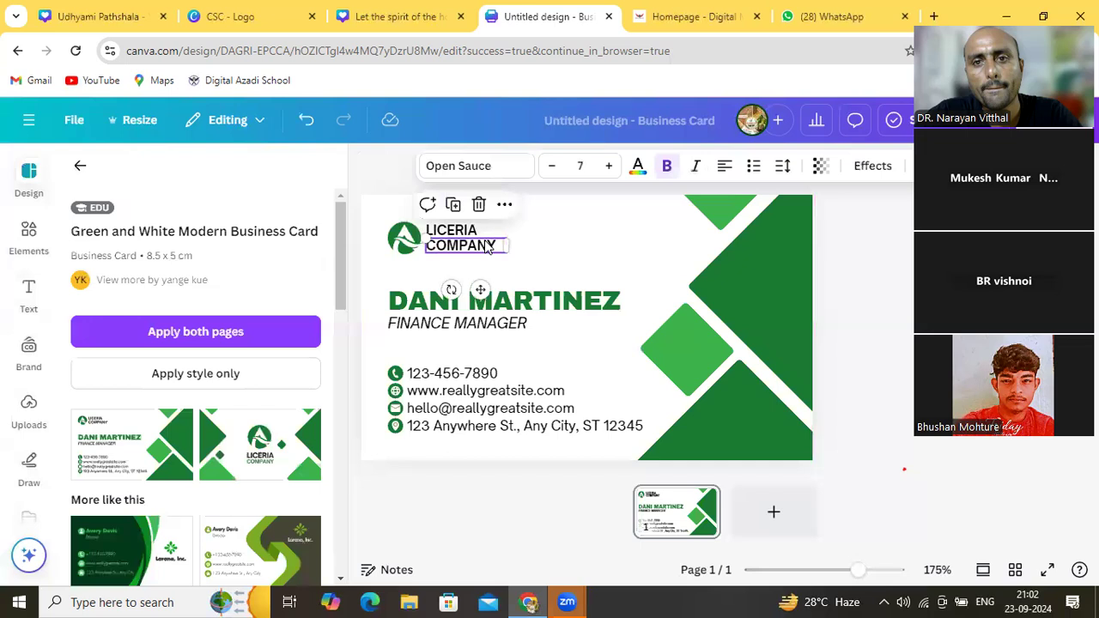
{"action": "left_click", "coordinate": [478, 234]}
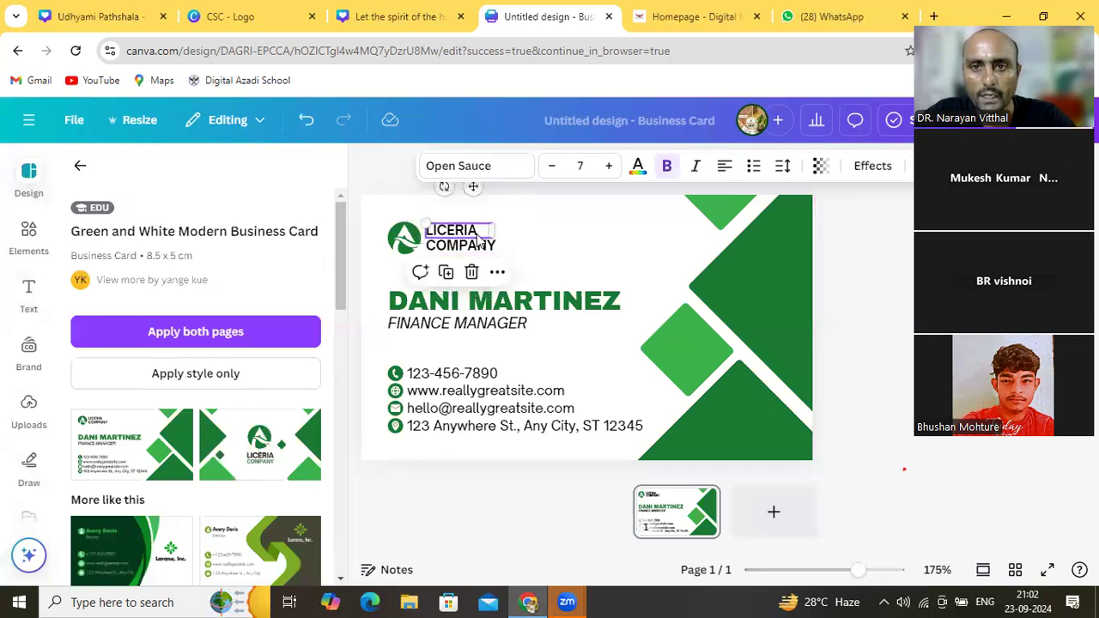
{"action": "left_click", "coordinate": [479, 238]}
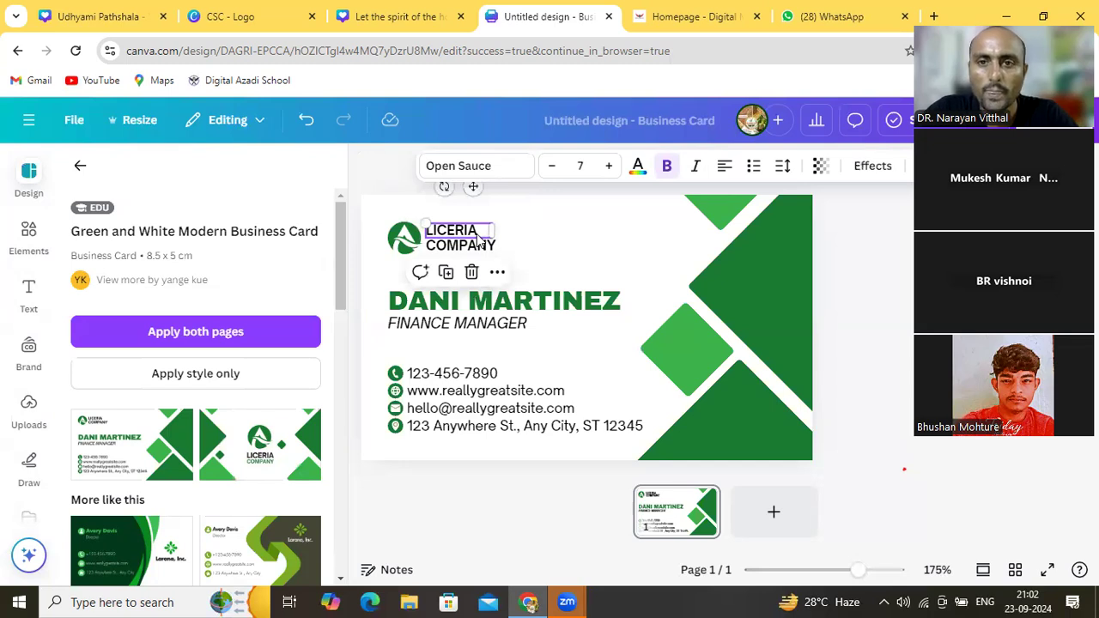
{"action": "double_click", "coordinate": [472, 235]}
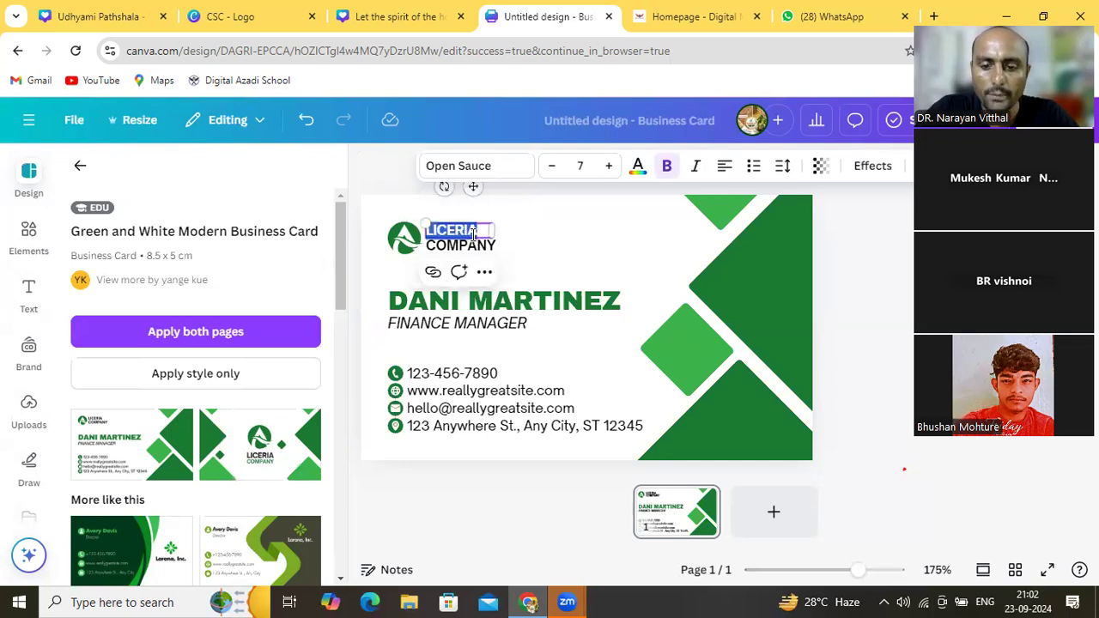
{"action": "type", "text": "GOU"}
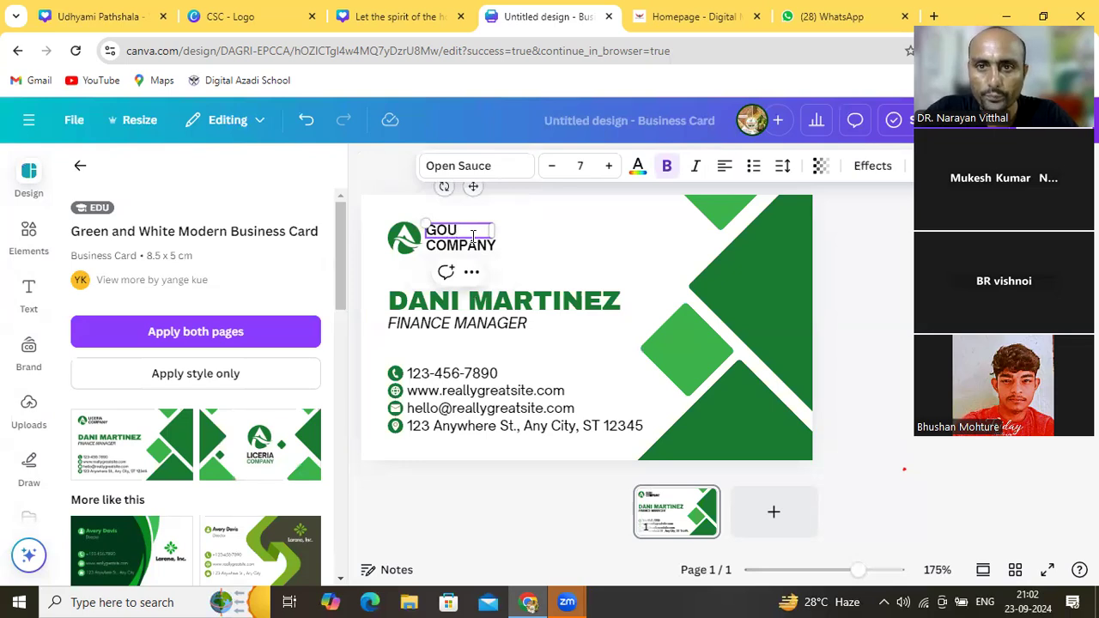
Replace COMPANY in the logo text with MAIYA FPO
{"action": "left_click", "coordinate": [478, 248]}
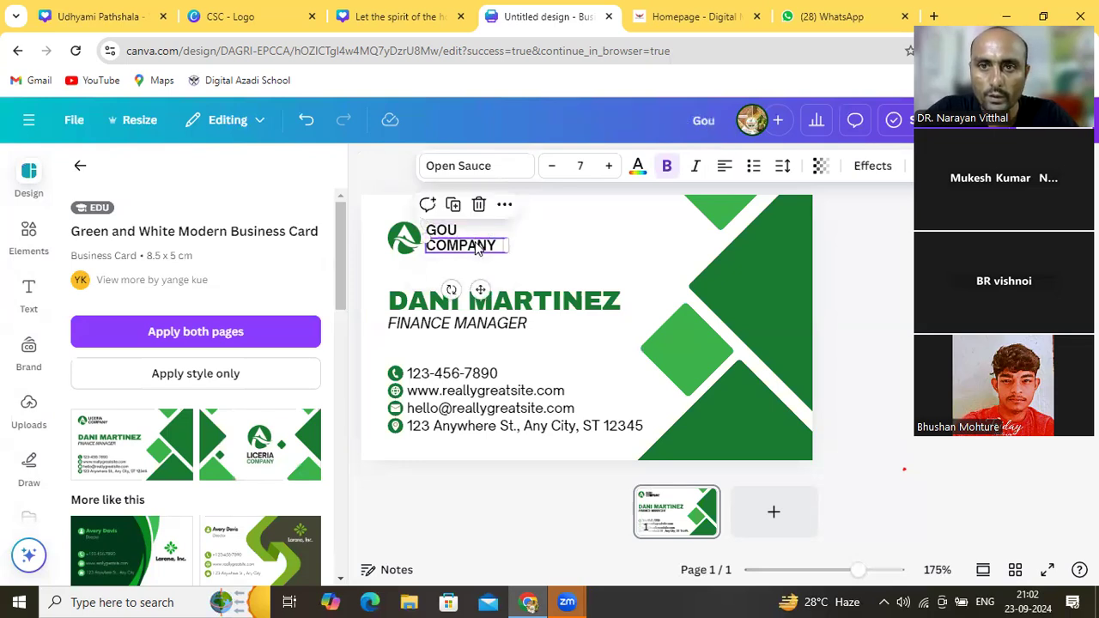
{"action": "left_click", "coordinate": [478, 246]}
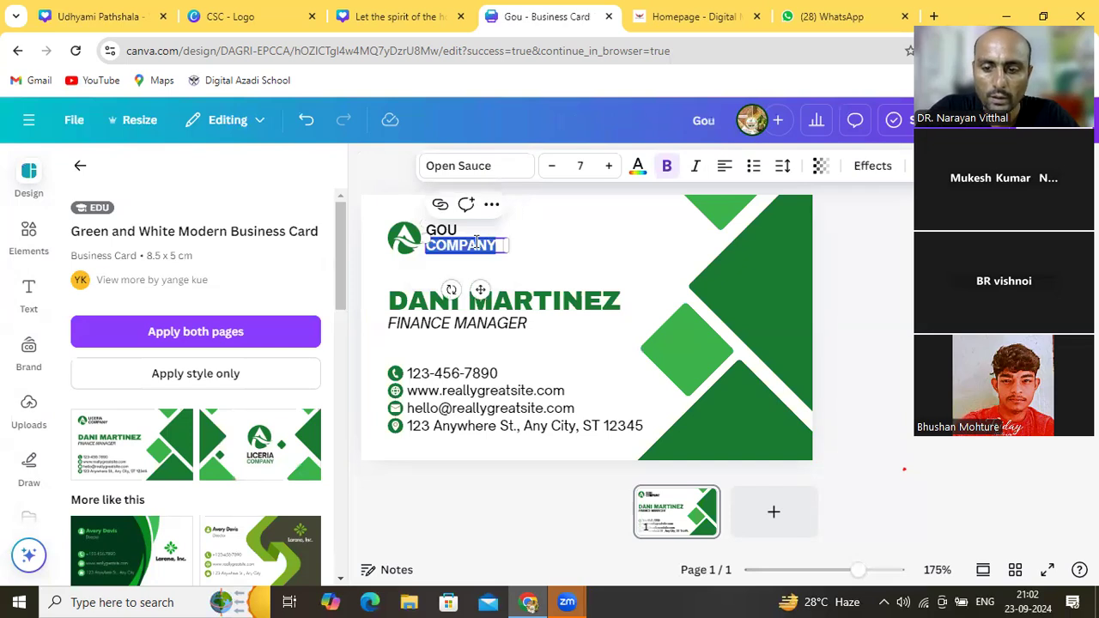
{"action": "type", "text": "MAIYA"}
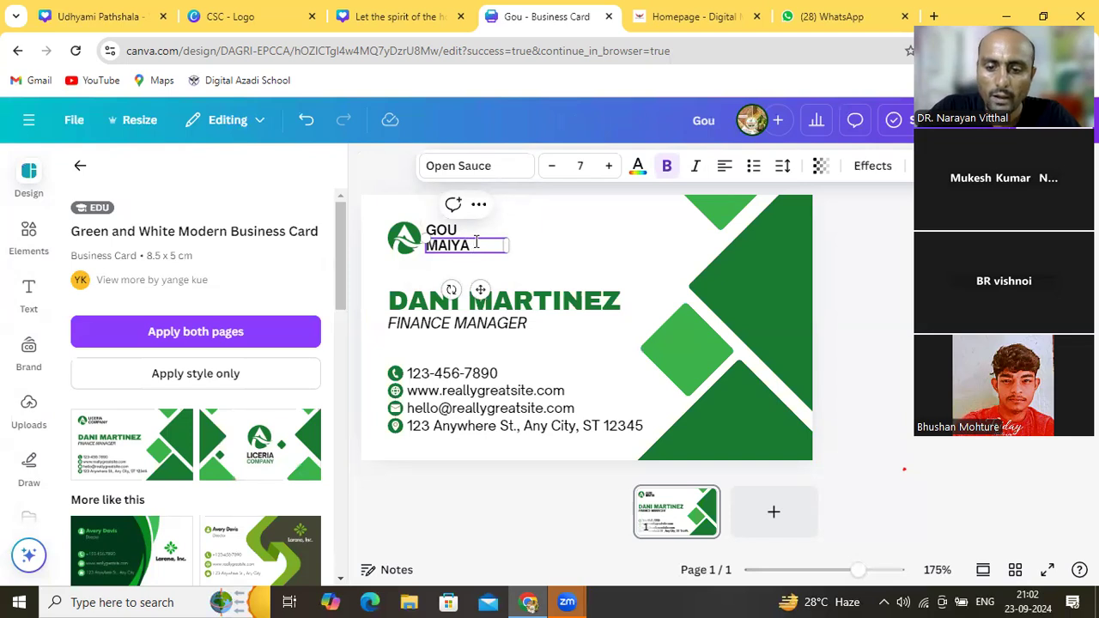
{"action": "type", "text": "PO"}
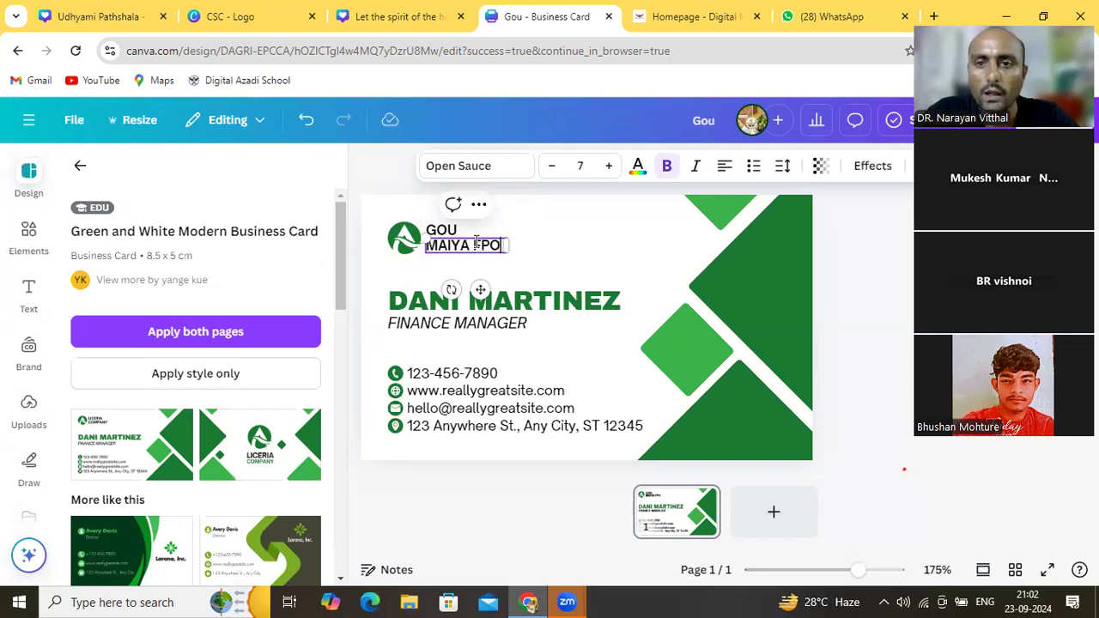
{"action": "left_click", "coordinate": [540, 249]}
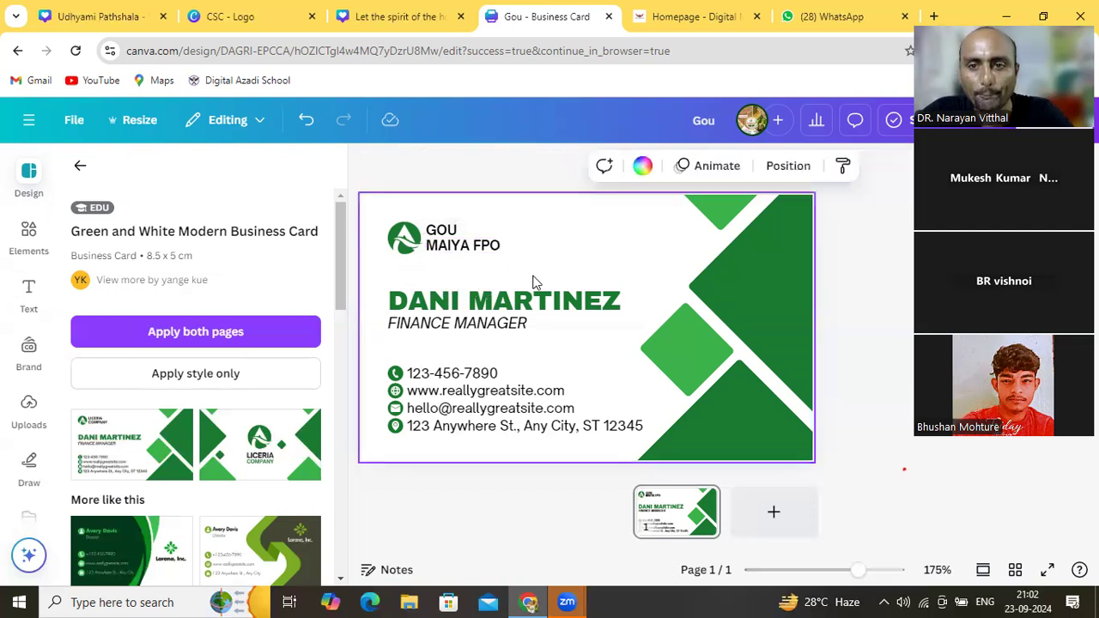
{"action": "left_click", "coordinate": [527, 302]}
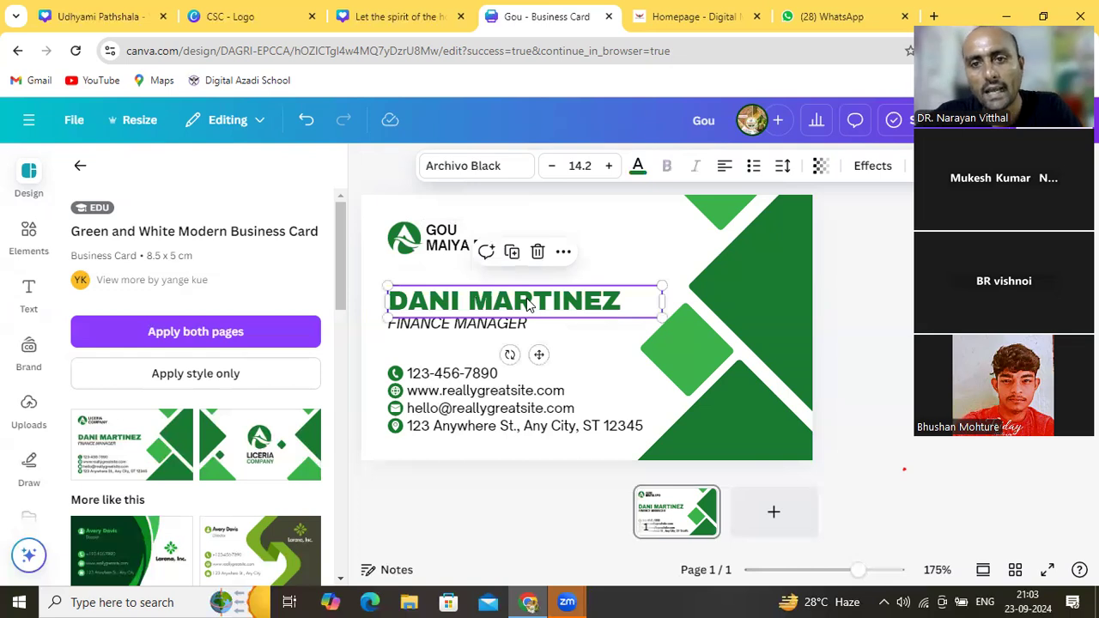
{"action": "left_click", "coordinate": [528, 301]}
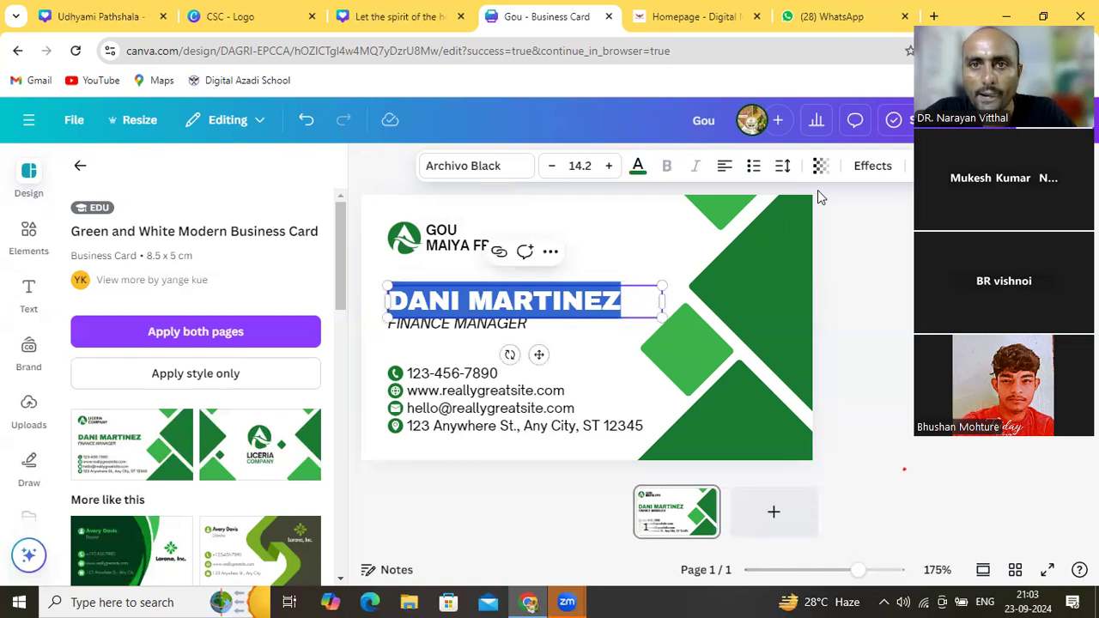
{"action": "key", "text": "Escape"}
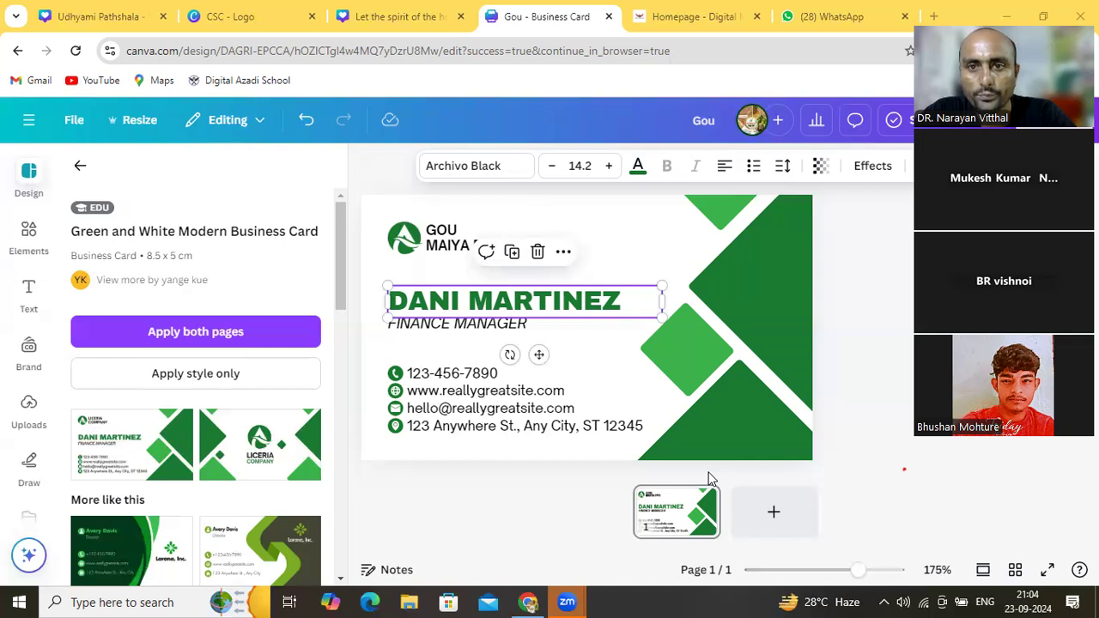
{"action": "double_click", "coordinate": [562, 299]}
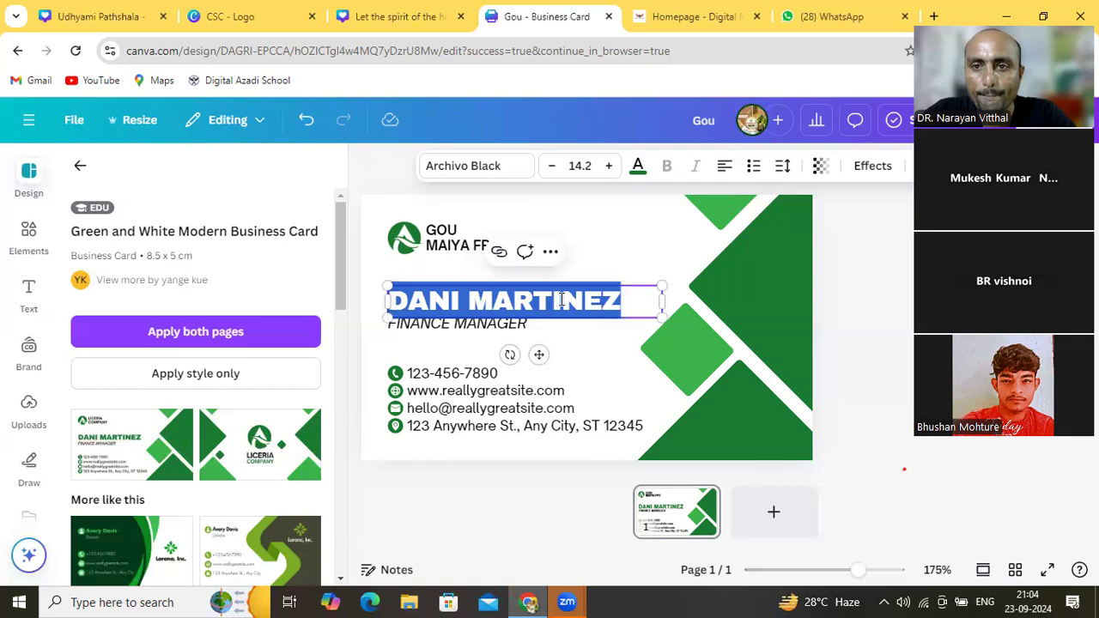
Replace GOU with VISHNU on the first line of the logo text
{"action": "left_click", "coordinate": [454, 246]}
{"action": "left_click", "coordinate": [453, 237]}
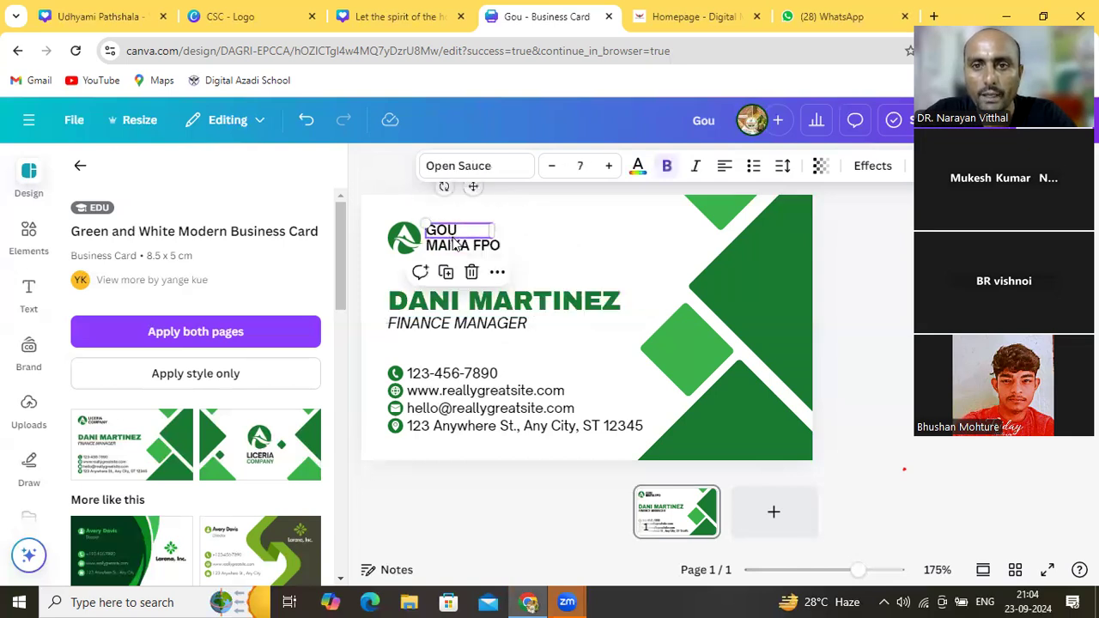
{"action": "left_click", "coordinate": [477, 246]}
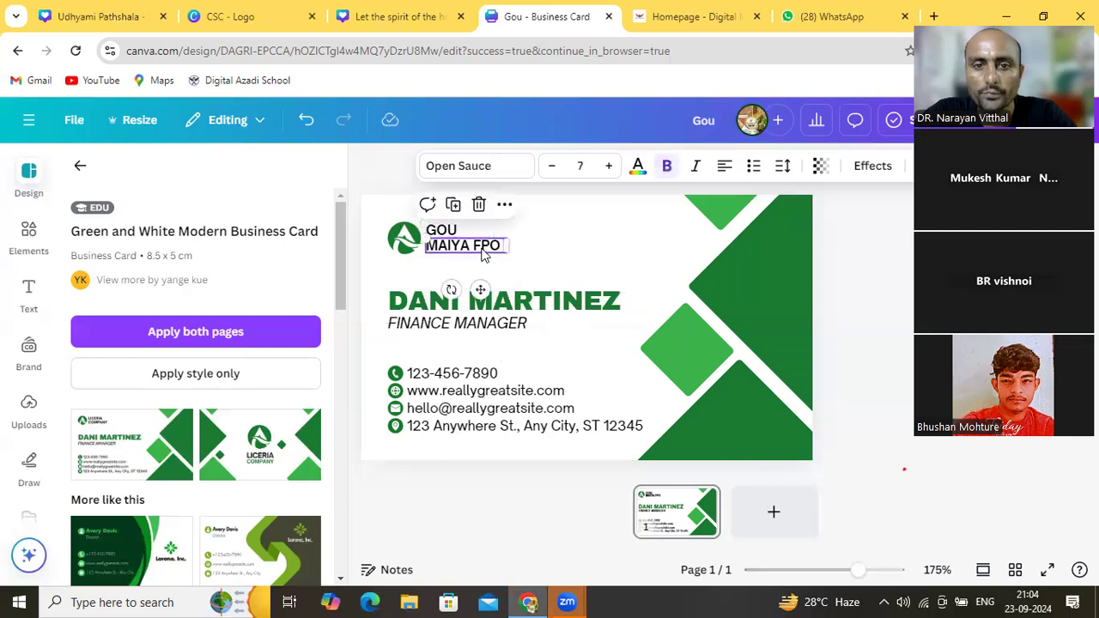
{"action": "left_click", "coordinate": [471, 232]}
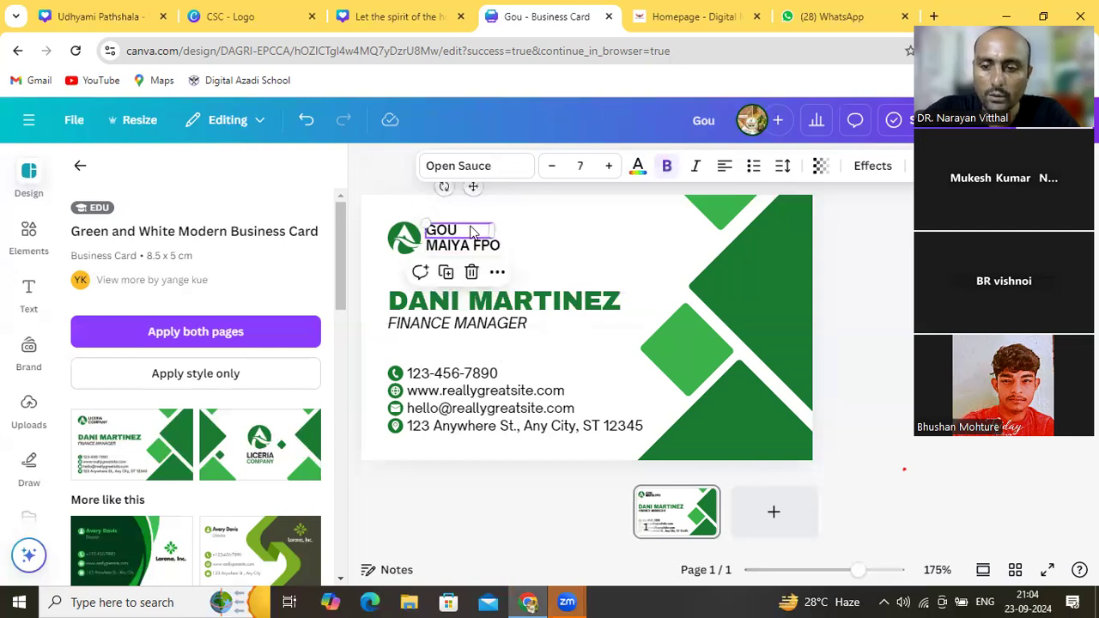
{"action": "left_click", "coordinate": [470, 226]}
{"action": "key", "text": "BackSpace"}
{"action": "key", "text": "BackSpace"}
{"action": "key", "text": "BackSpace"}
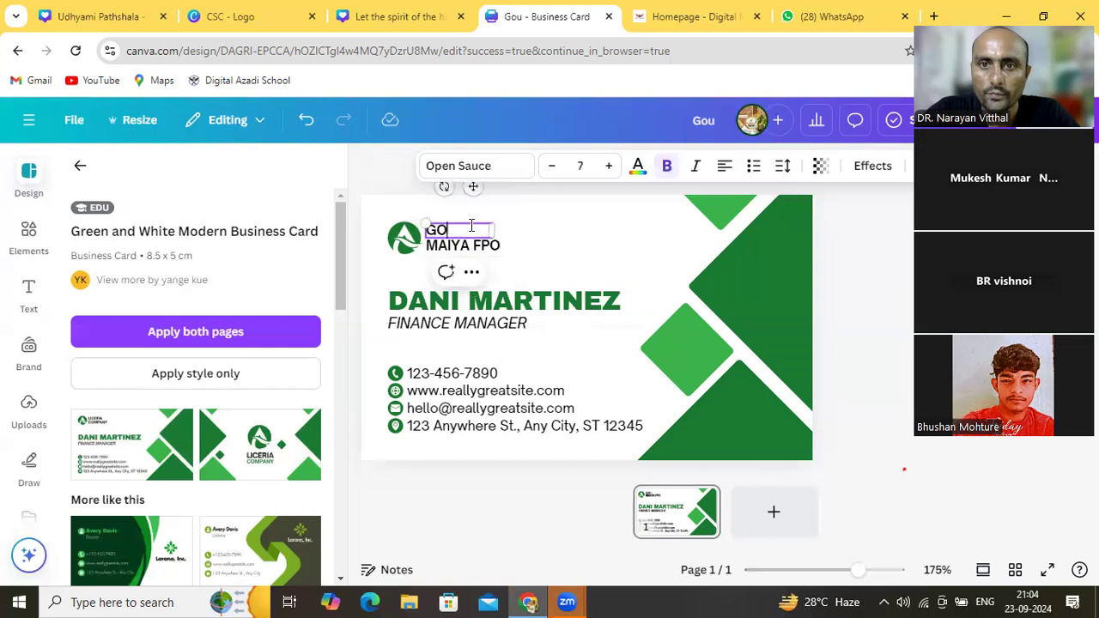
{"action": "type", "text": "V"}
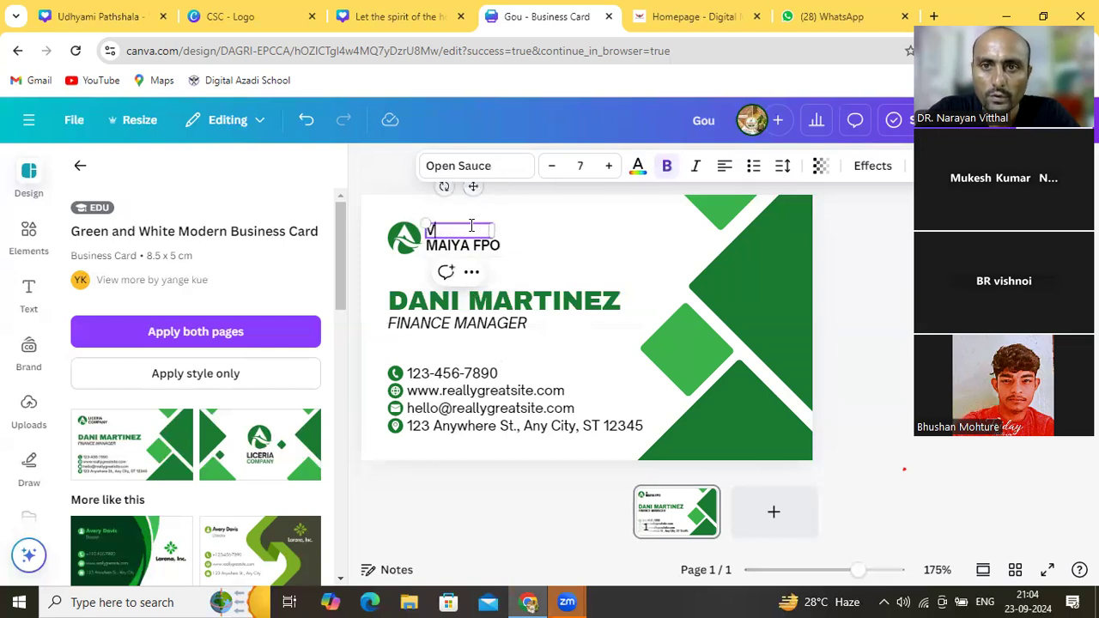
{"action": "type", "text": "ISHNU"}
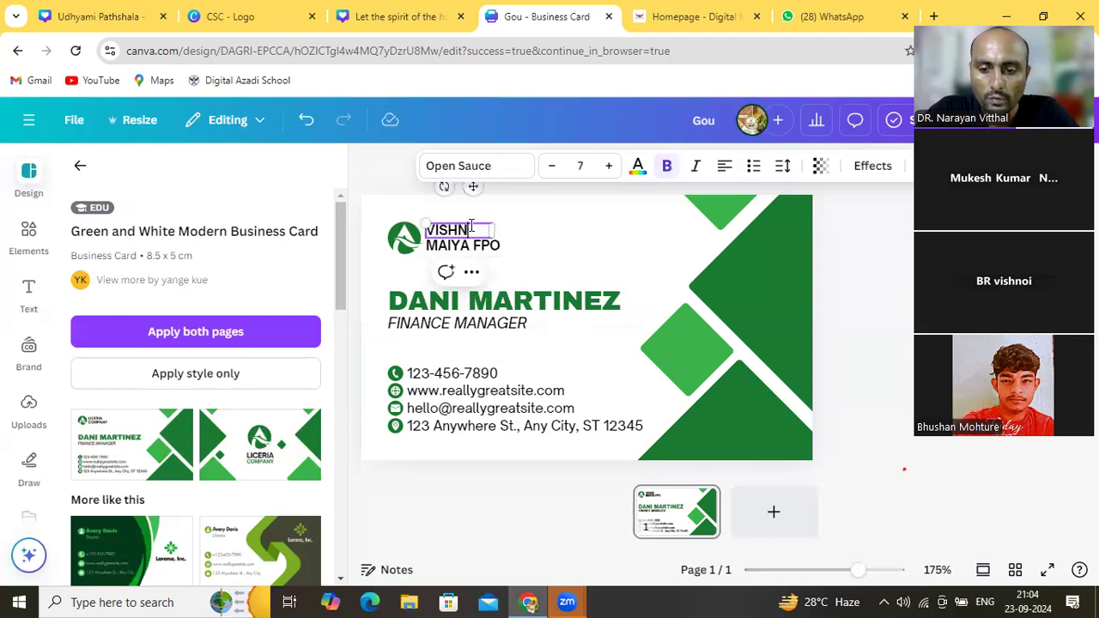
Replace MAIYA FPO with ELECTRICS on the second line of the logo text
{"action": "left_click", "coordinate": [479, 246]}
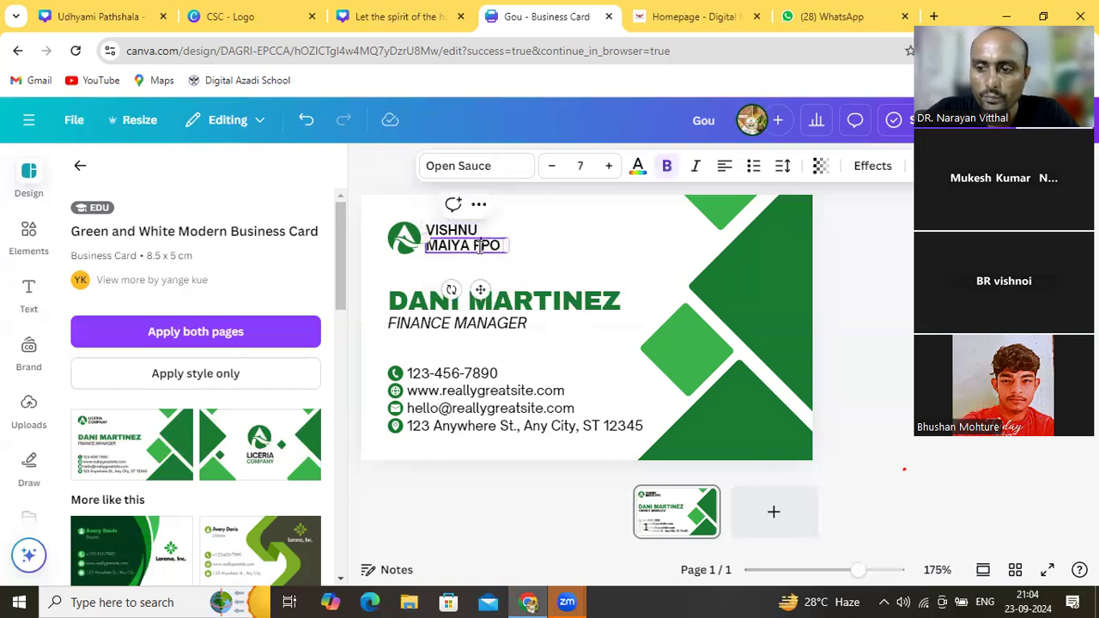
{"action": "key", "text": "Right"}
{"action": "key", "text": "Right"}
{"action": "key", "text": "BackSpace"}
{"action": "key", "text": "BackSpace"}
{"action": "key", "text": "BackSpace"}
{"action": "key", "text": "BackSpace"}
{"action": "key", "text": "BackSpace"}
{"action": "key", "text": "BackSpace"}
{"action": "key", "text": "BackSpace"}
{"action": "key", "text": "BackSpace"}
{"action": "key", "text": "BackSpace"}
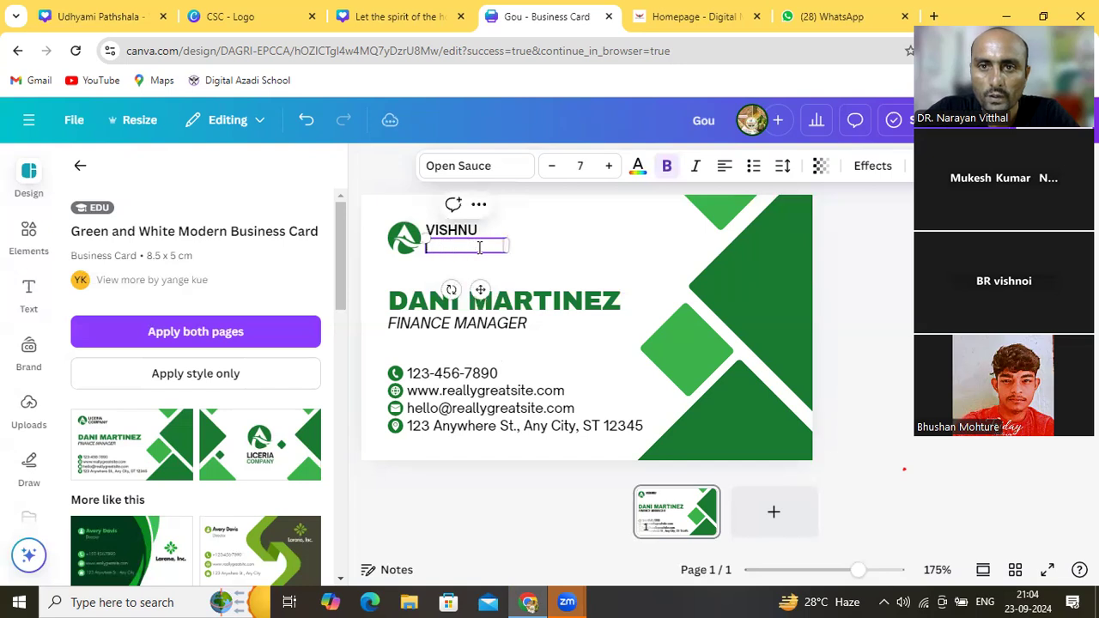
{"action": "type", "text": "ELECTRIC"}
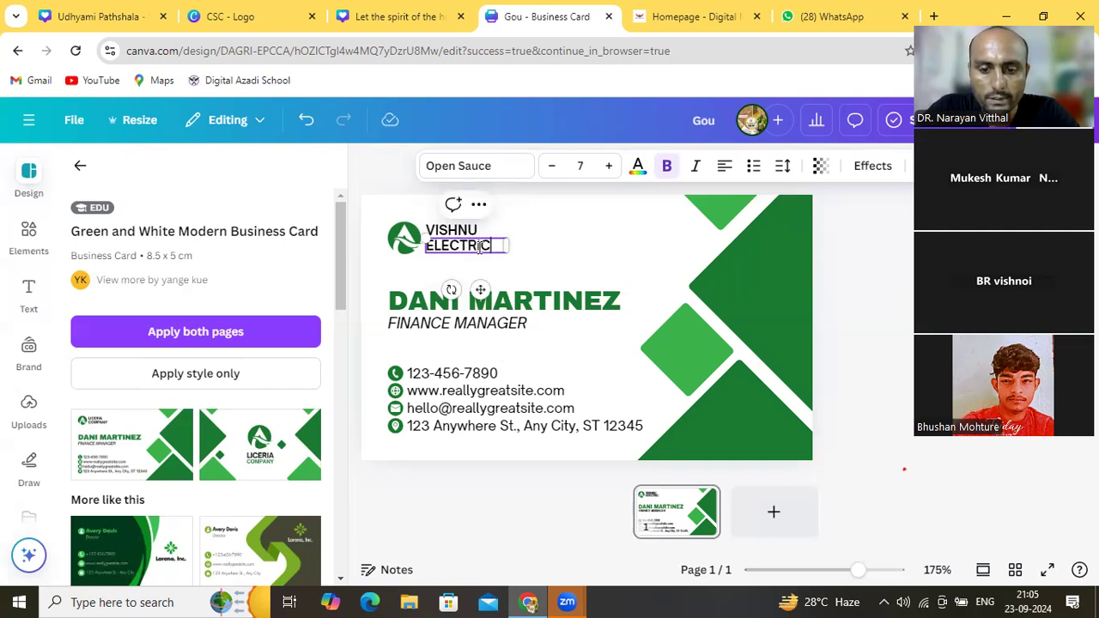
{"action": "type", "text": "S"}
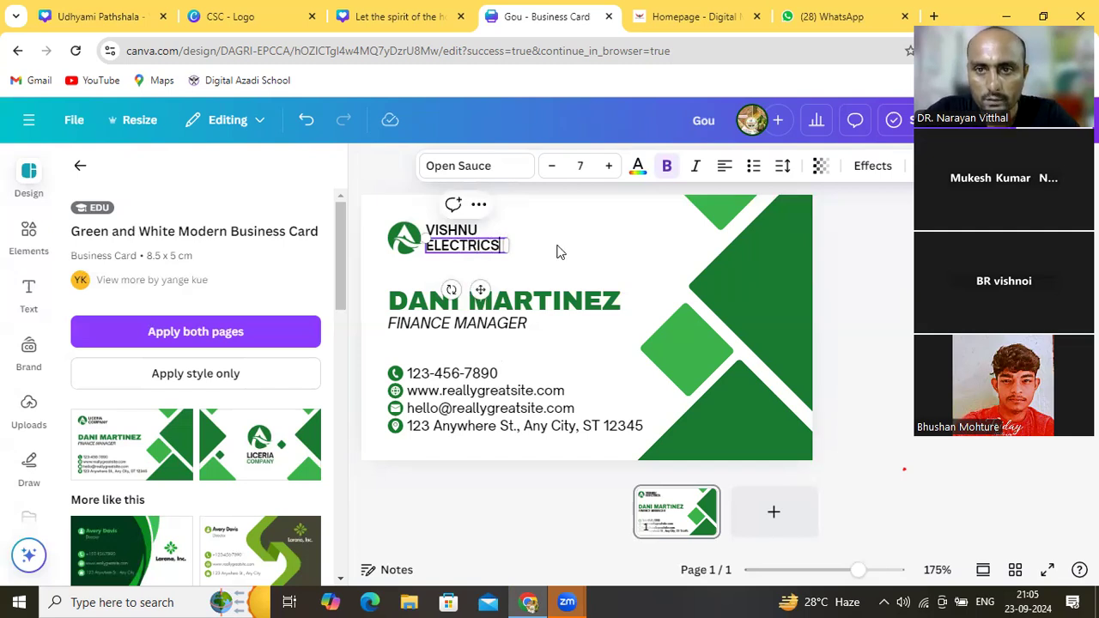
{"action": "left_click", "coordinate": [557, 252]}
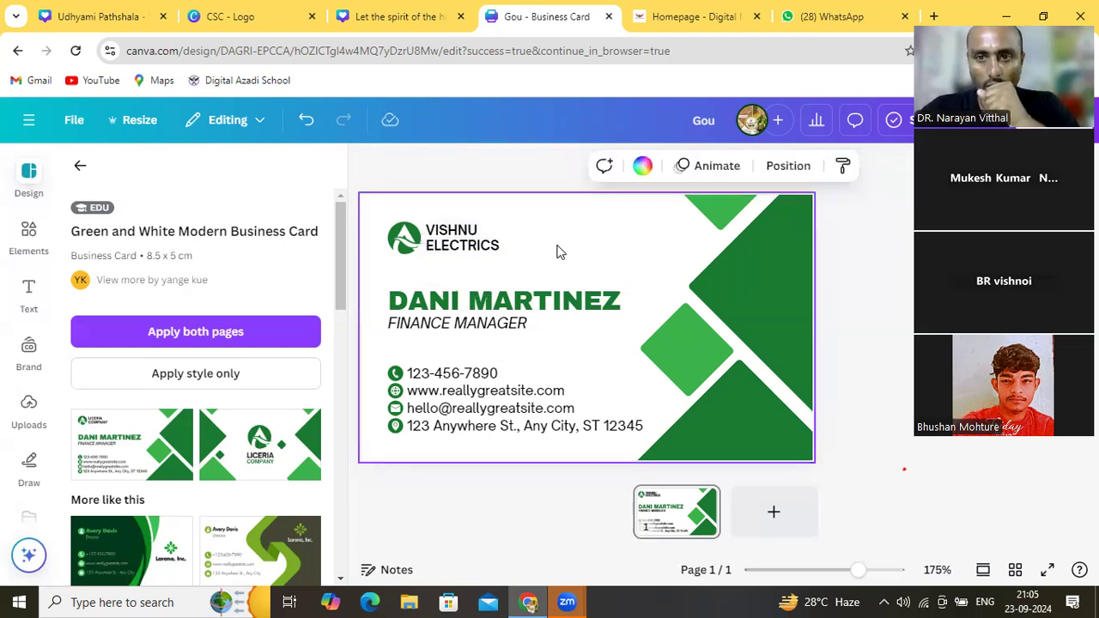
Replace the placeholder name with the owner's name and FINANCE MANAGER with DIRECTOR
{"action": "left_click", "coordinate": [513, 301]}
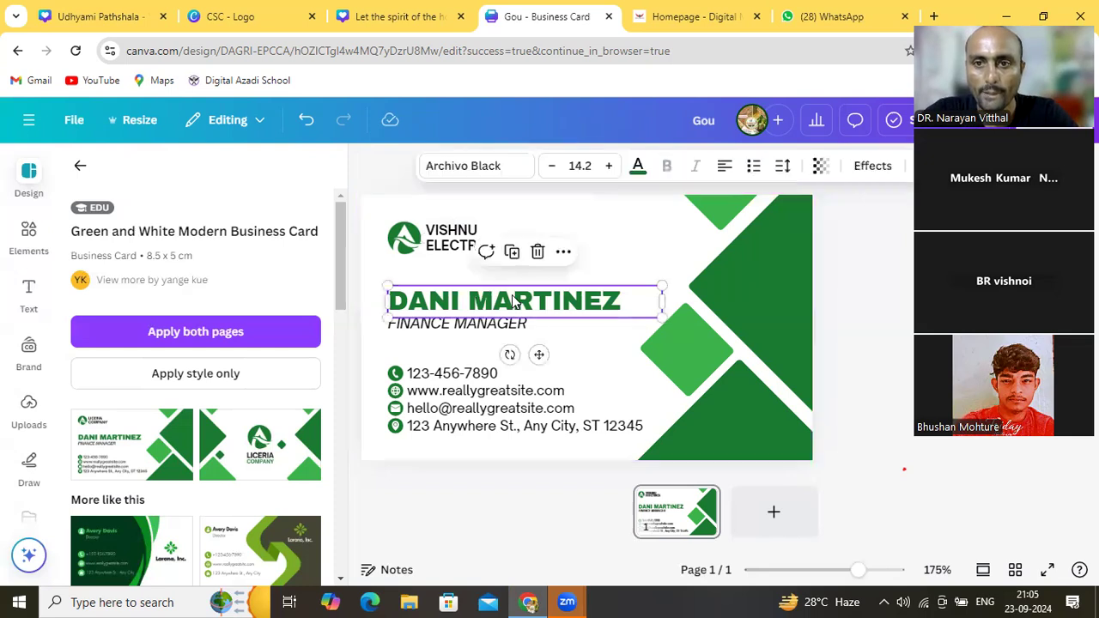
{"action": "left_click", "coordinate": [514, 297]}
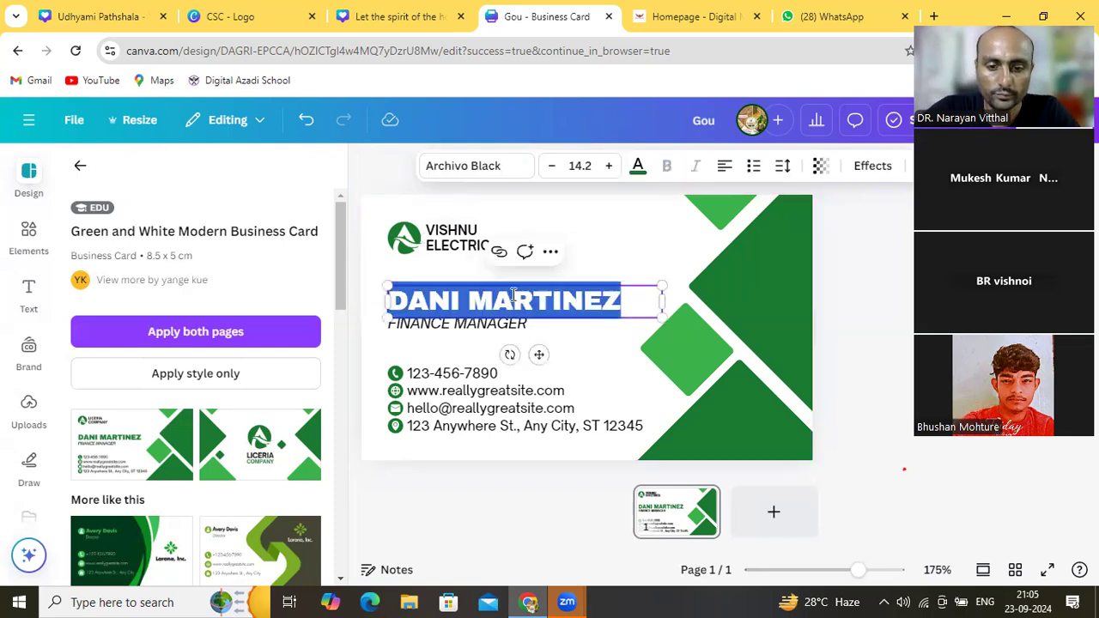
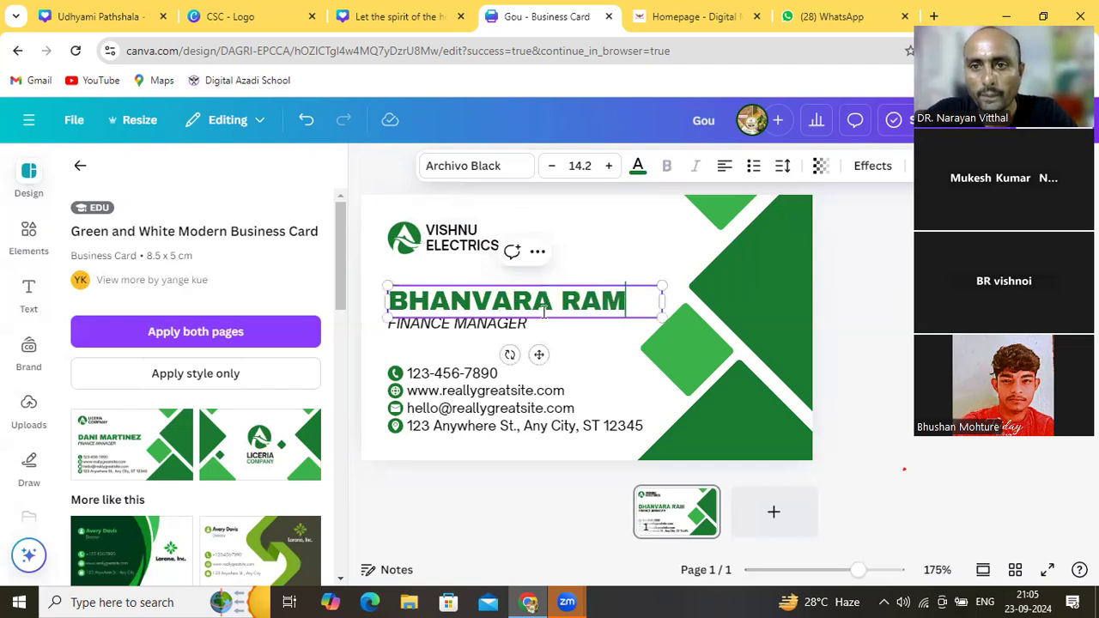
{"action": "left_click", "coordinate": [581, 344]}
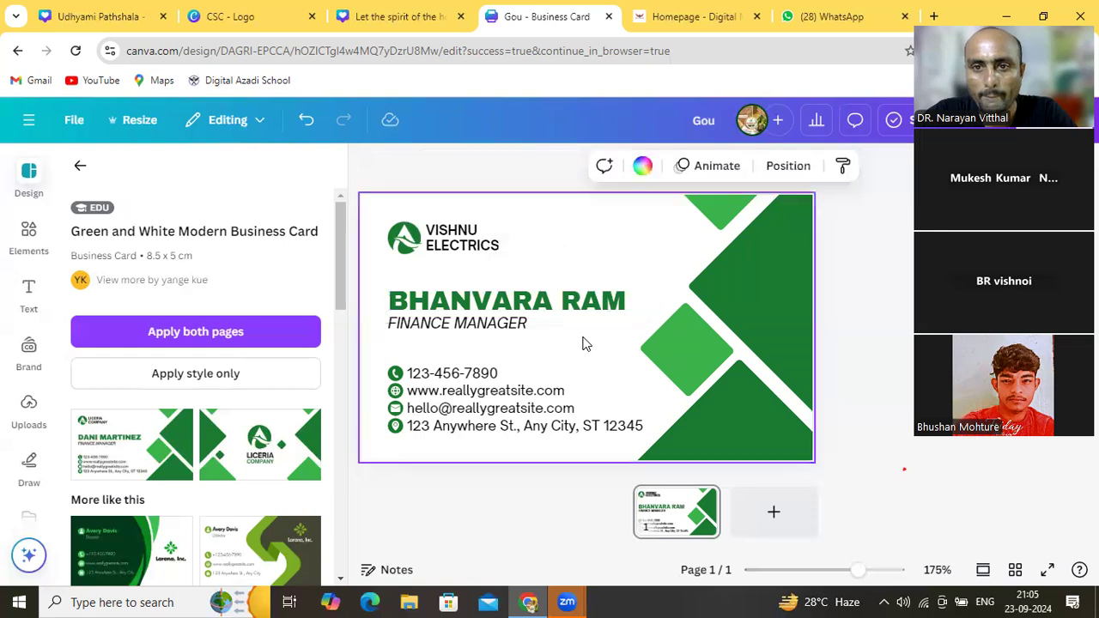
{"action": "left_click", "coordinate": [502, 327]}
{"action": "left_click", "coordinate": [502, 327]}
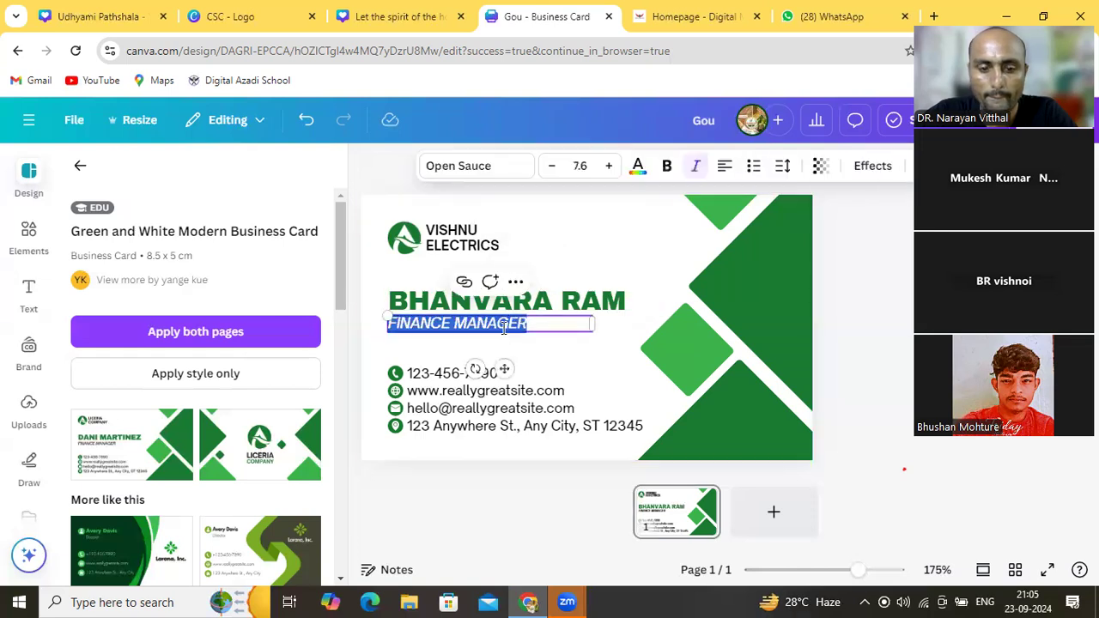
{"action": "type", "text": "D"}
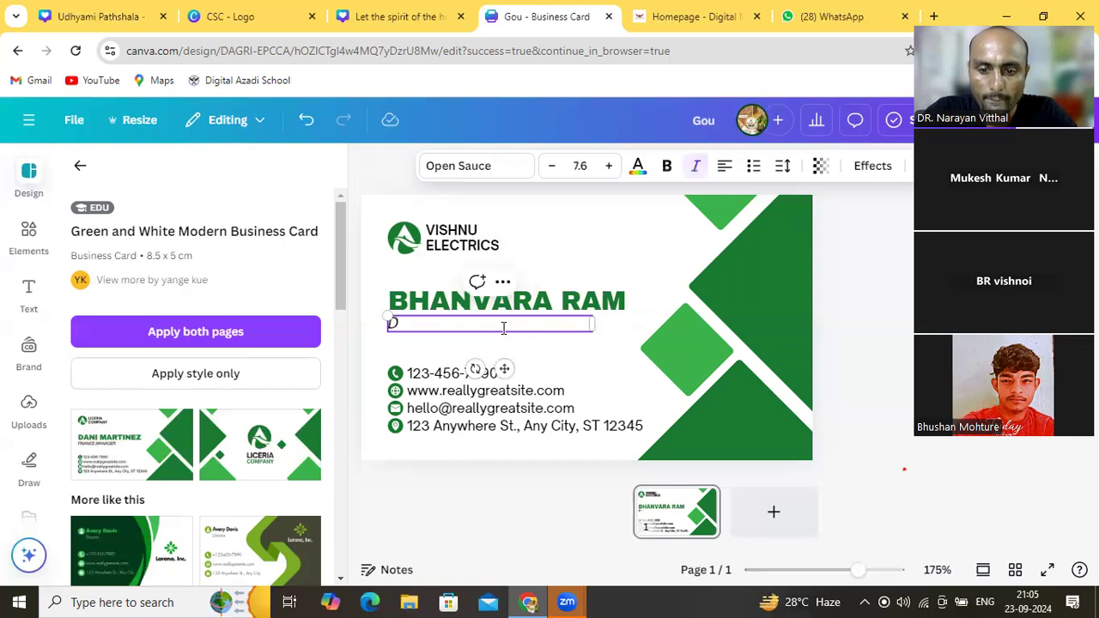
{"action": "type", "text": "IRECT"}
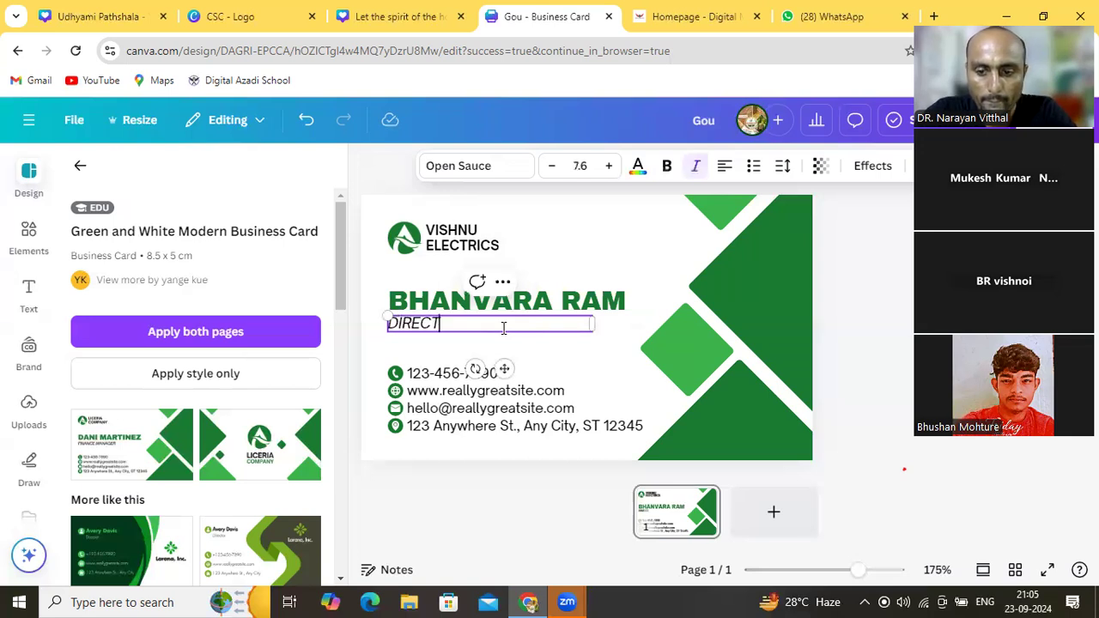
{"action": "type", "text": "OR"}
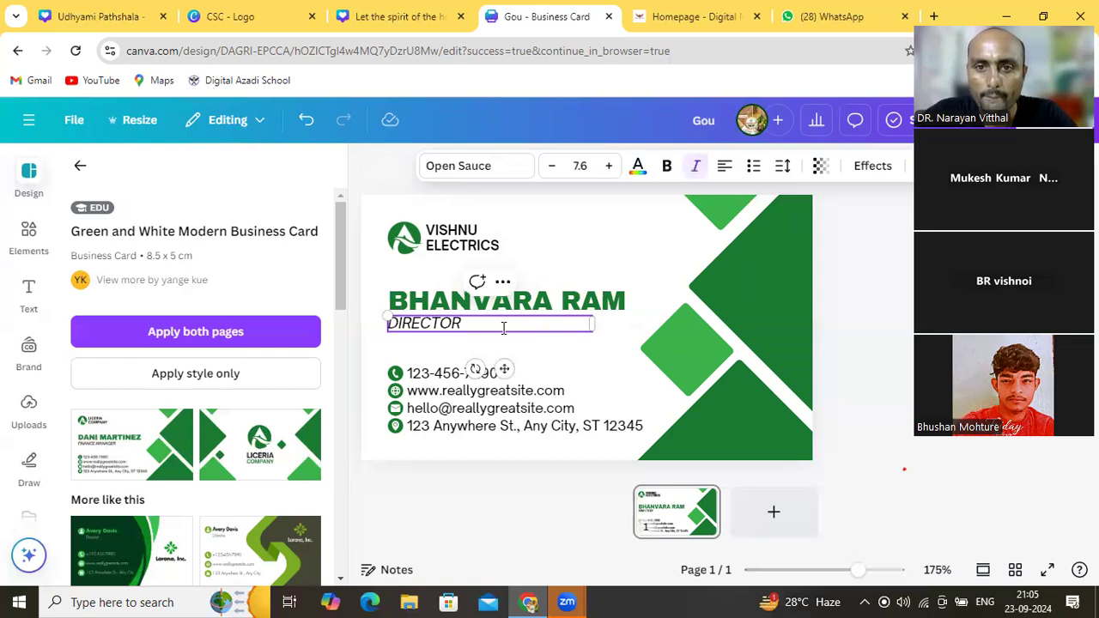
{"action": "left_click", "coordinate": [552, 351]}
{"action": "left_click", "coordinate": [468, 378]}
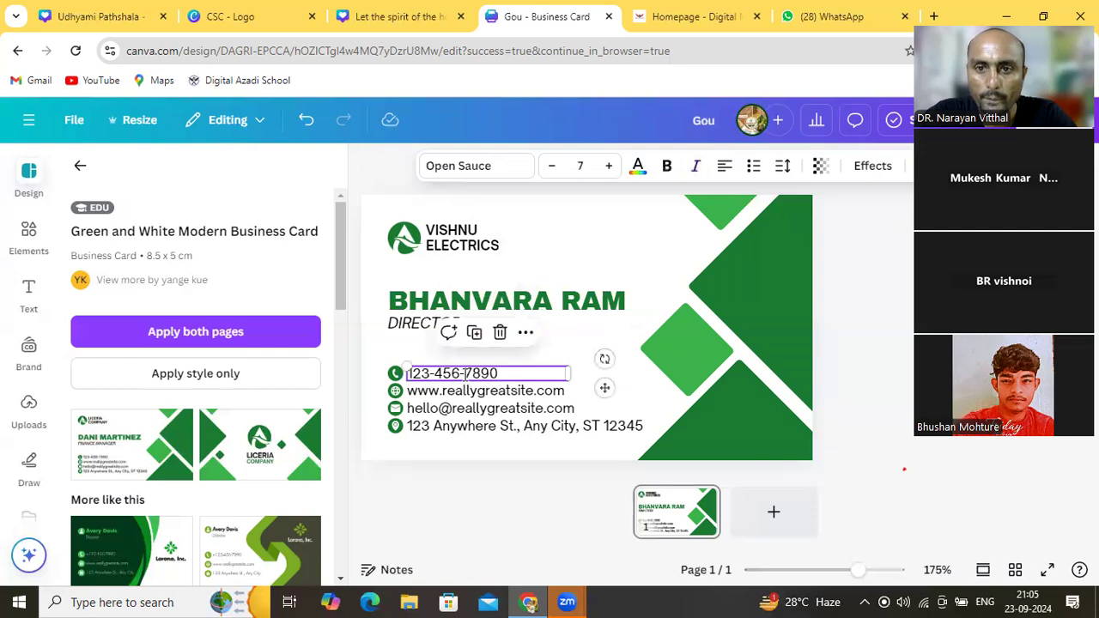
{"action": "left_click", "coordinate": [464, 375]}
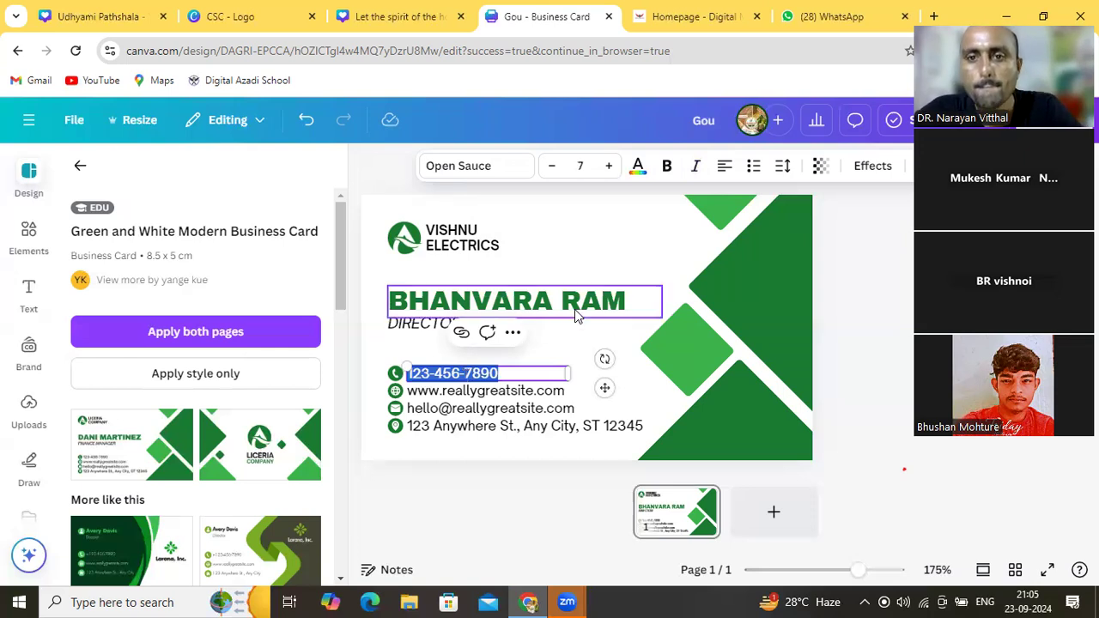
{"action": "left_click", "coordinate": [545, 352]}
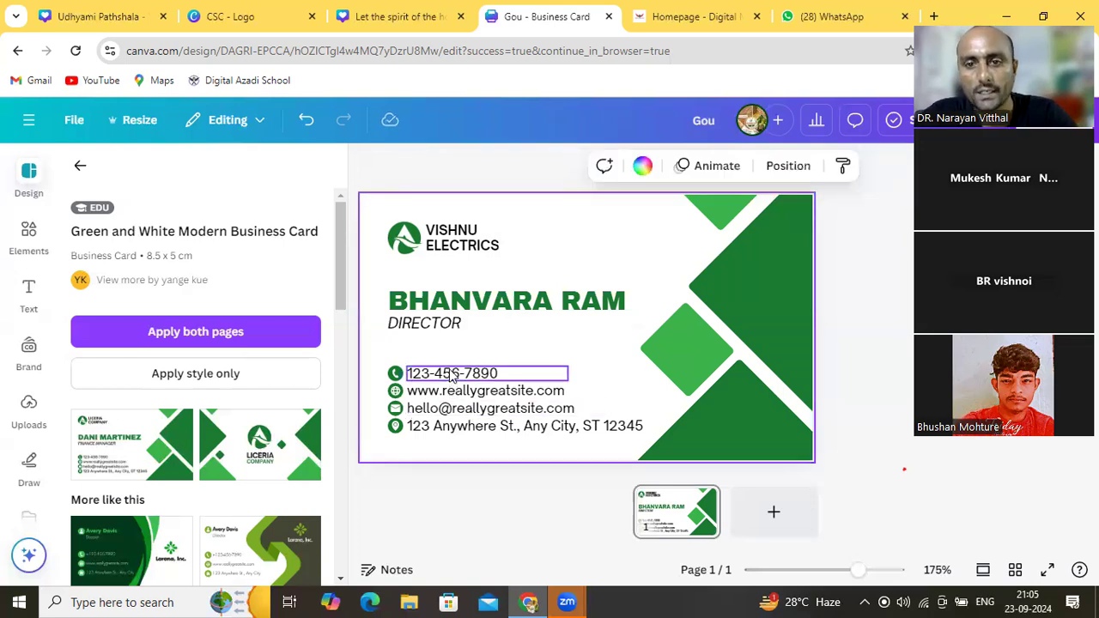
{"action": "left_click", "coordinate": [463, 429]}
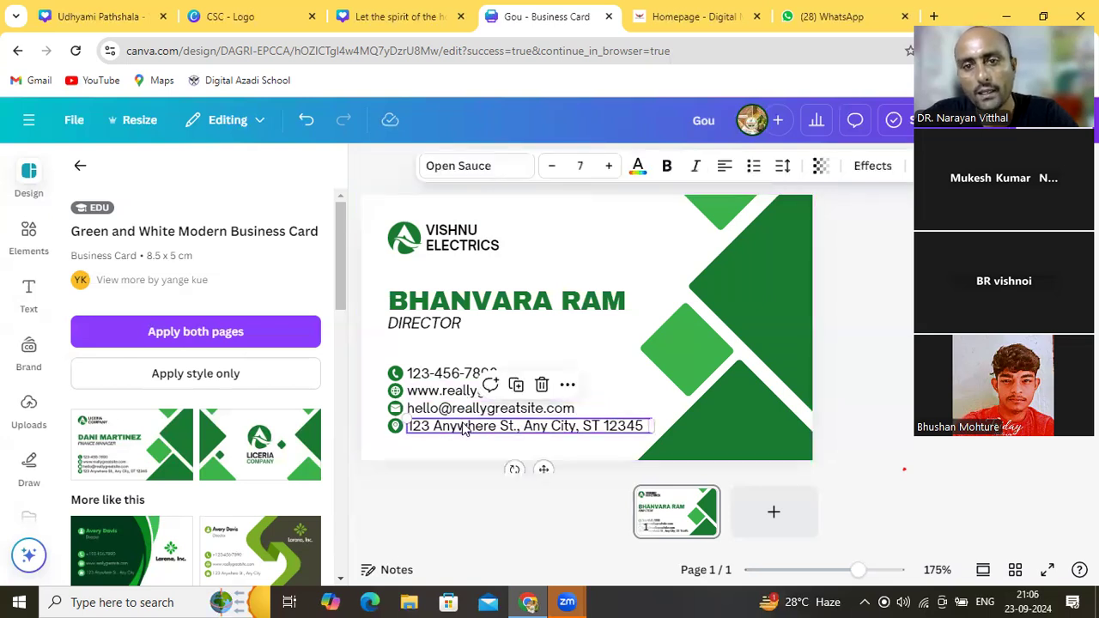
{"action": "double_click", "coordinate": [464, 426]}
{"action": "left_click", "coordinate": [558, 264]}
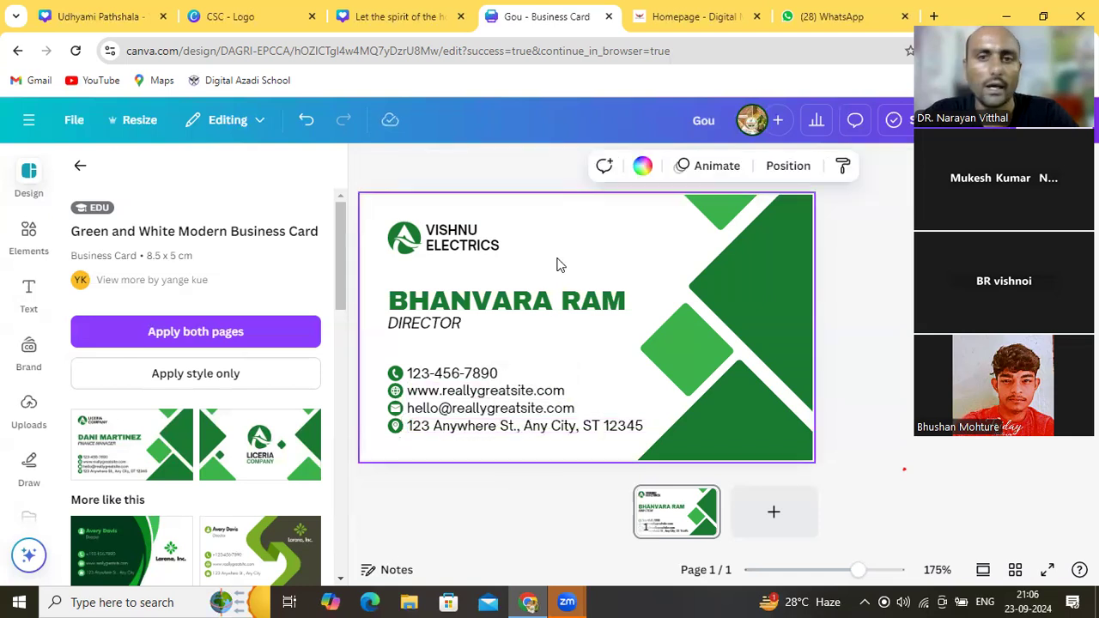
Deselect the card and add a blank second page to the design
{"action": "left_click", "coordinate": [841, 302]}
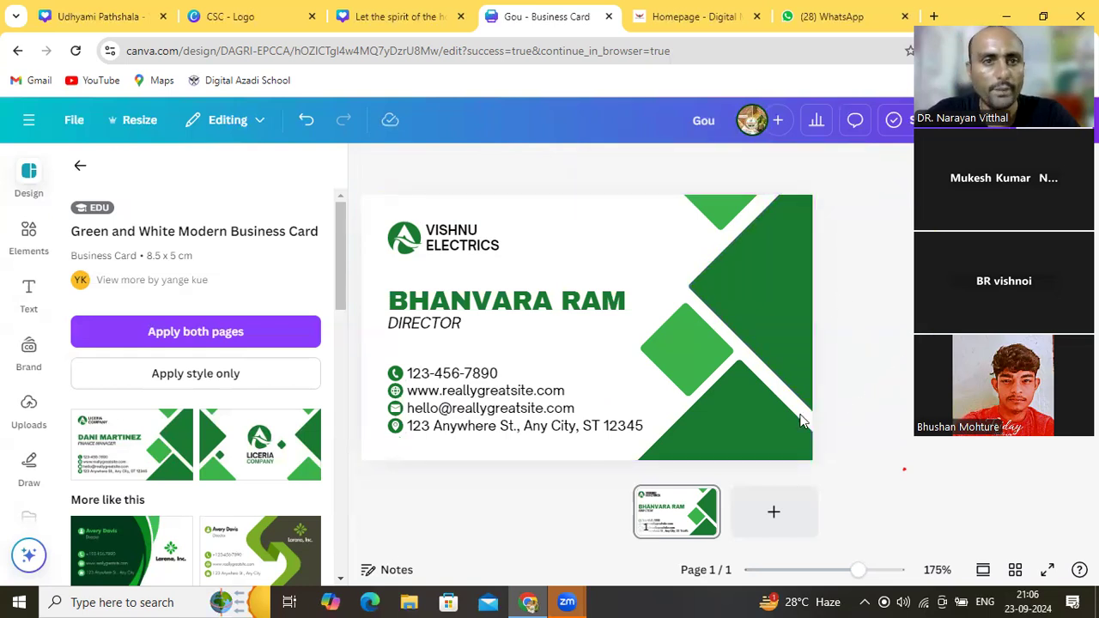
{"action": "left_click", "coordinate": [766, 517]}
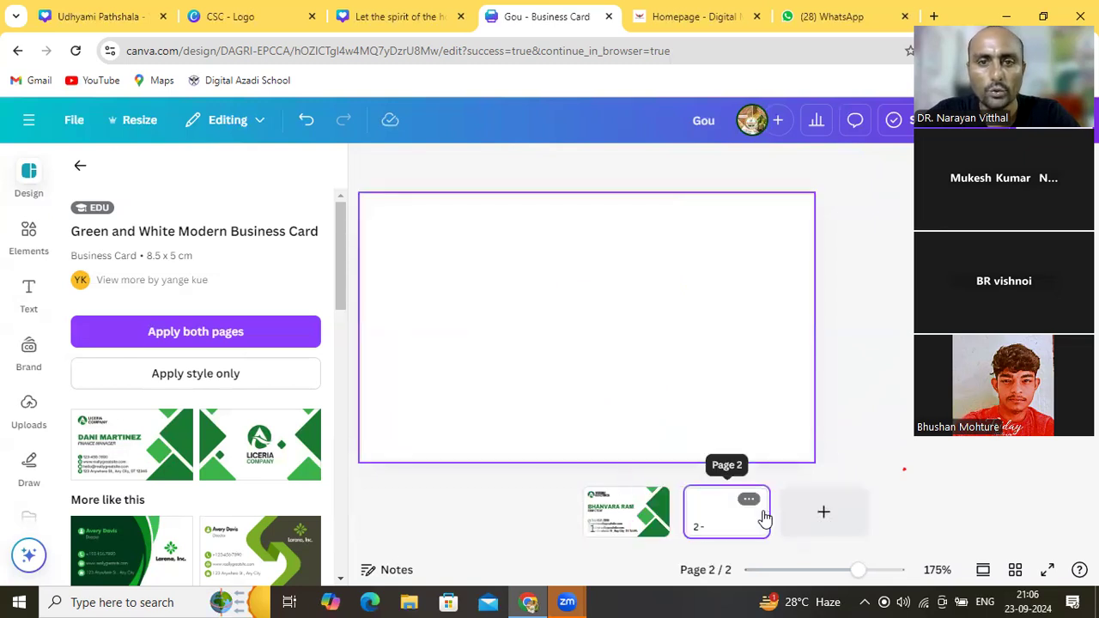
Scroll the template details, then go back to the full business card template list
{"action": "left_click", "coordinate": [341, 581]}
{"action": "left_click_drag", "start_coordinate": [341, 581], "coordinate": [341, 581]}
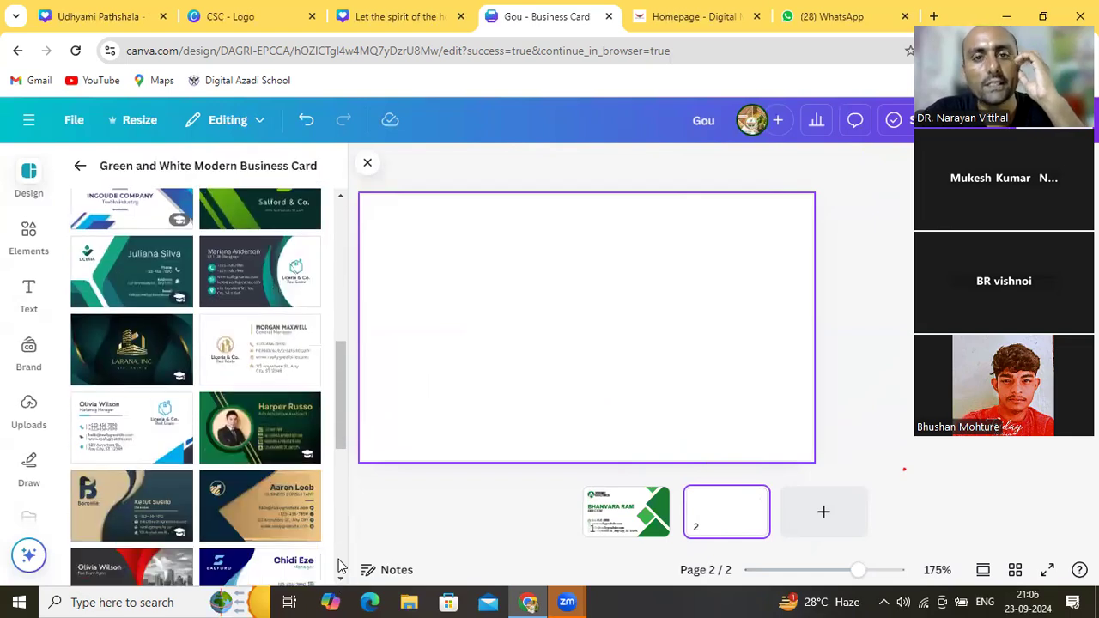
{"action": "left_click_drag", "start_coordinate": [341, 197], "coordinate": [342, 198]}
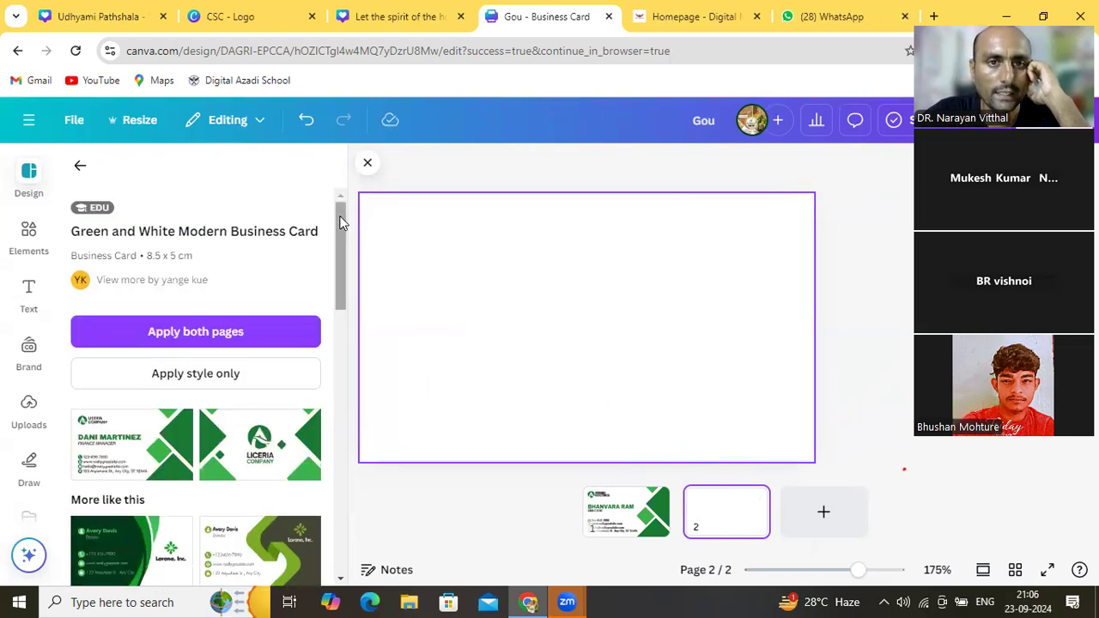
{"action": "left_click", "coordinate": [80, 164]}
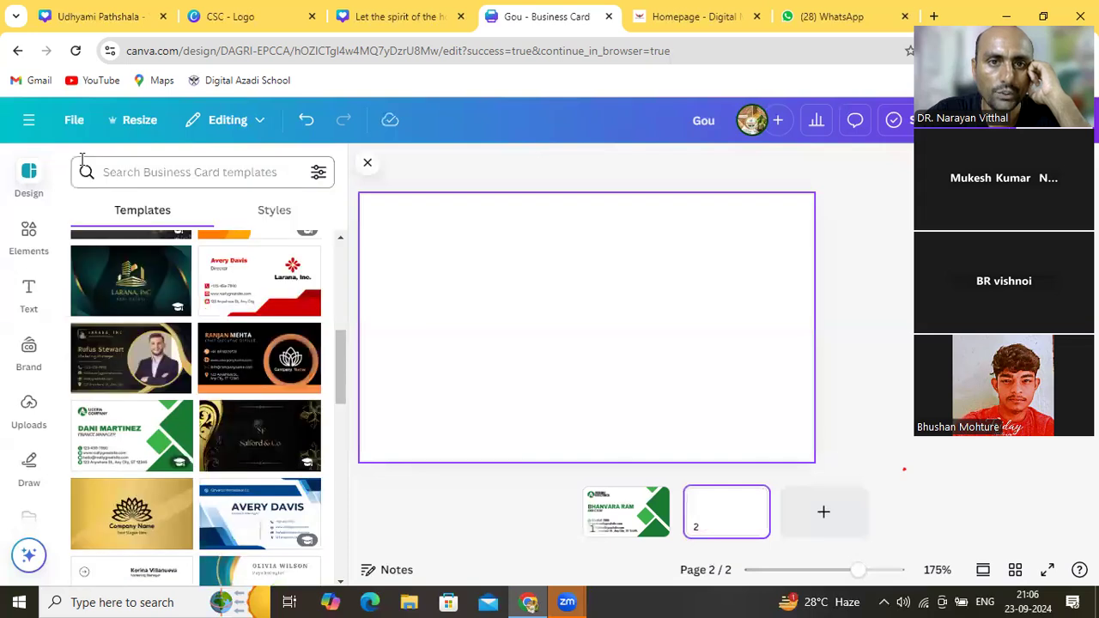
Search business card templates for 'digital' and scroll through the matching designs
{"action": "left_click", "coordinate": [133, 169]}
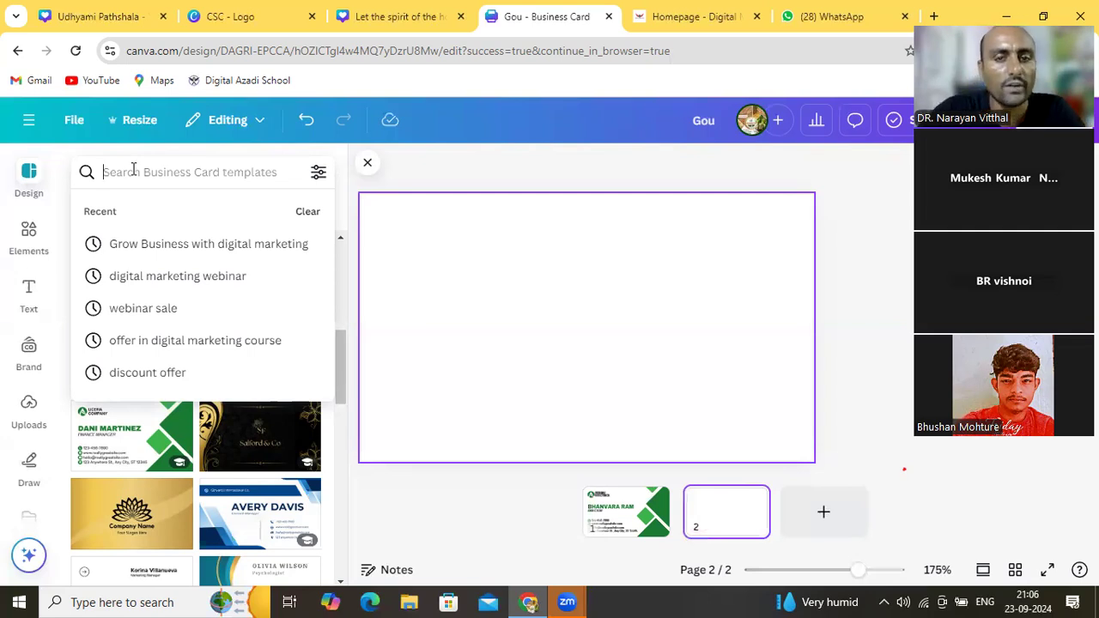
{"action": "type", "text": "di"}
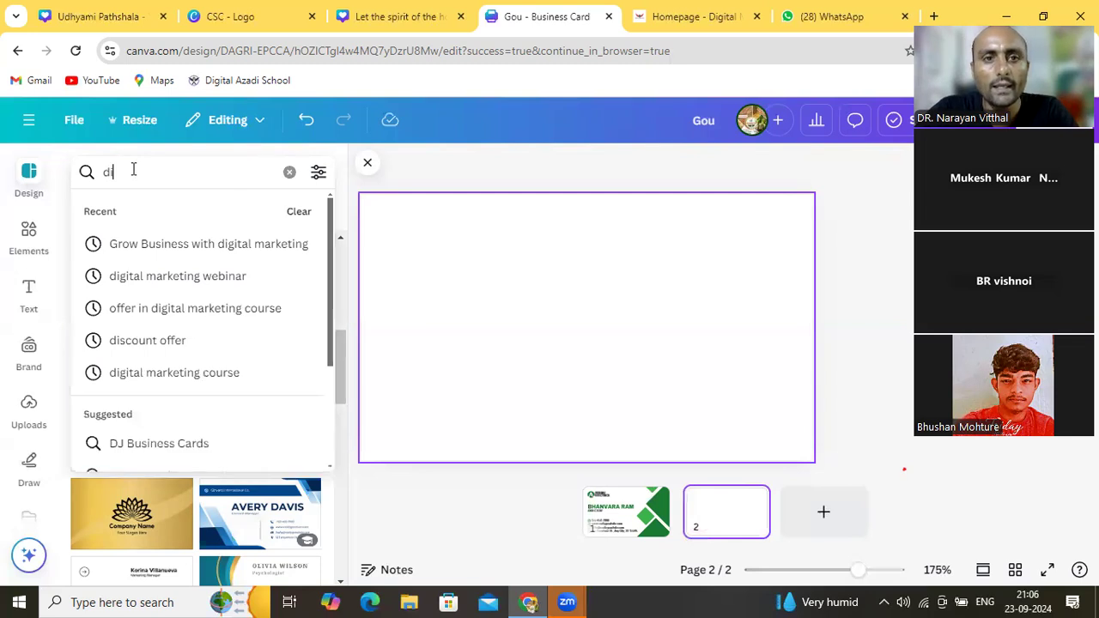
{"action": "type", "text": "gital"}
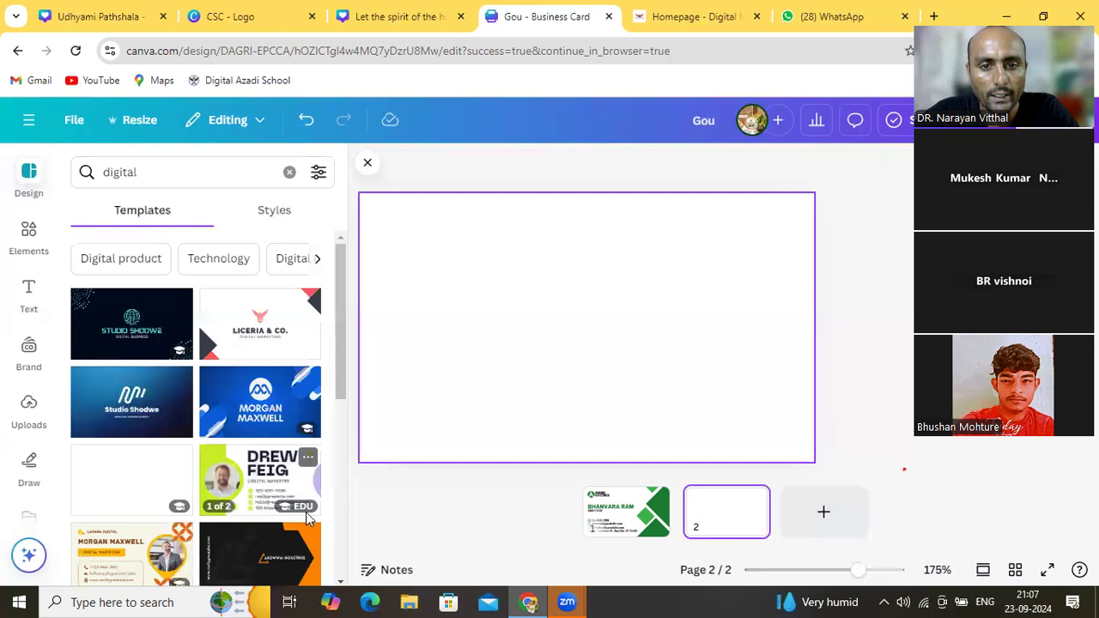
{"action": "left_click", "coordinate": [341, 582]}
{"action": "left_click_drag", "start_coordinate": [341, 582], "coordinate": [341, 584]}
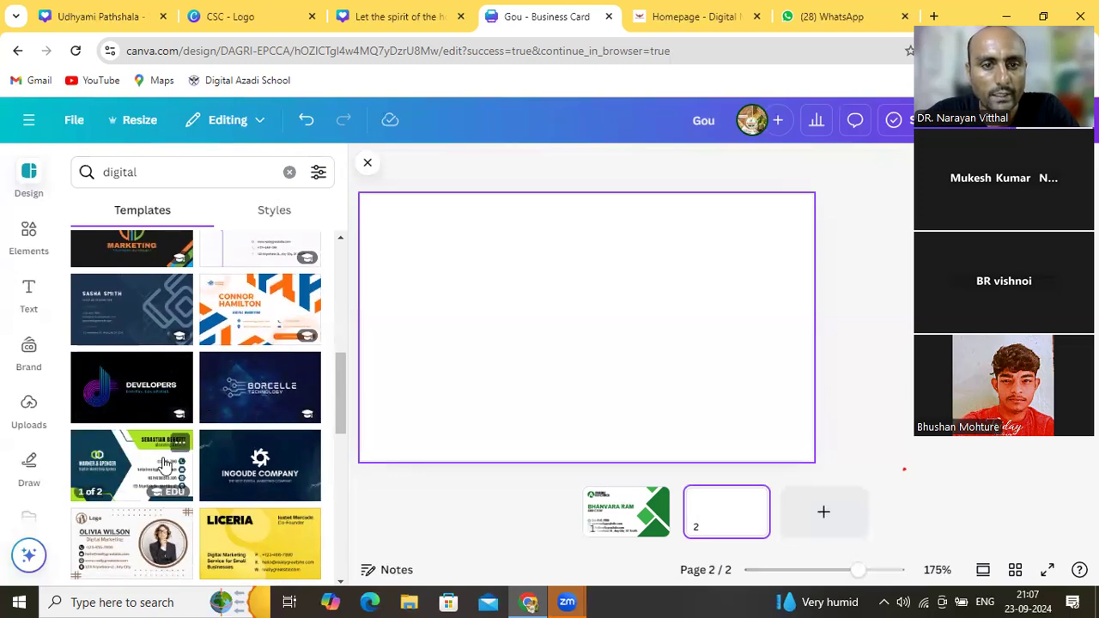
{"action": "left_click", "coordinate": [155, 172]}
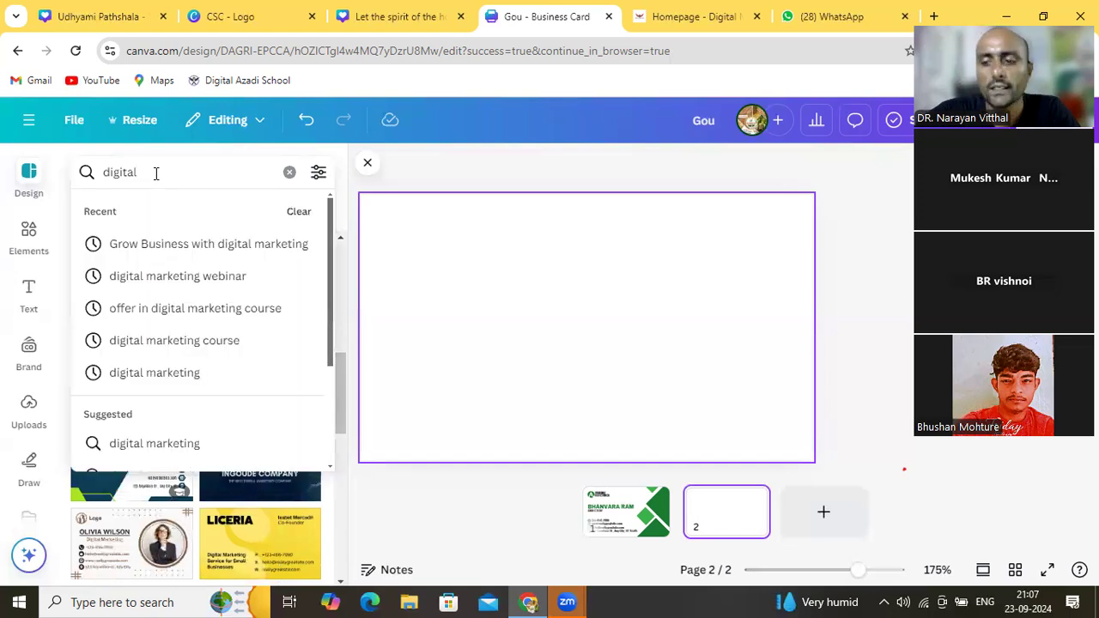
Change the template search to 'electricals' and scroll through the electrical-themed card designs
{"action": "key", "text": "BackSpace"}
{"action": "key", "text": "BackSpace"}
{"action": "key", "text": "BackSpace"}
{"action": "key", "text": "BackSpace"}
{"action": "key", "text": "BackSpace"}
{"action": "key", "text": "BackSpace"}
{"action": "key", "text": "BackSpace"}
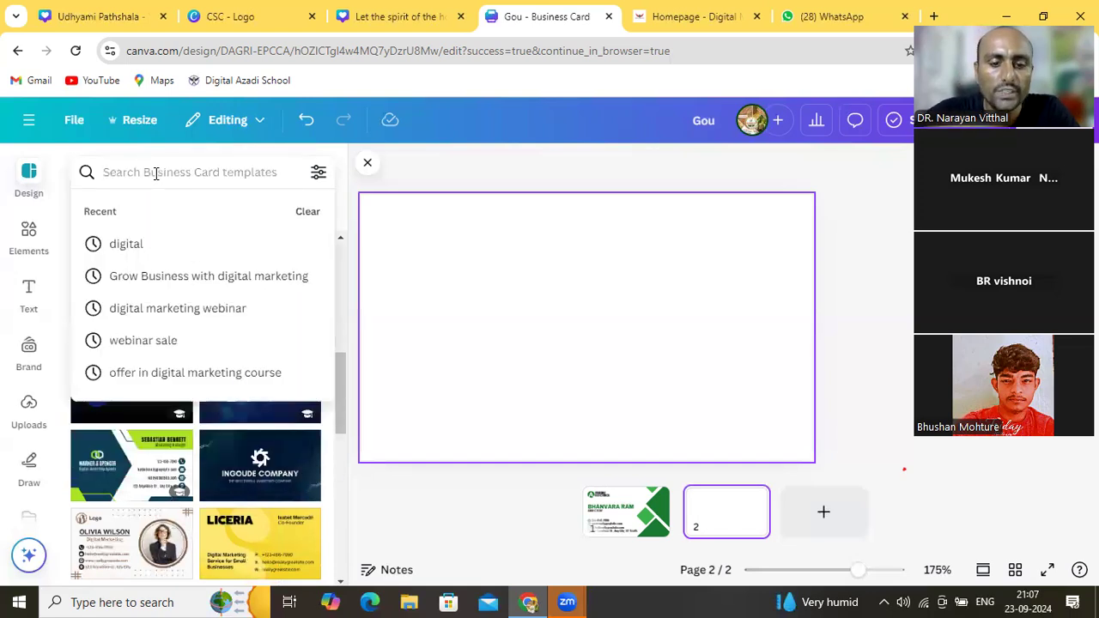
{"action": "type", "text": "el"}
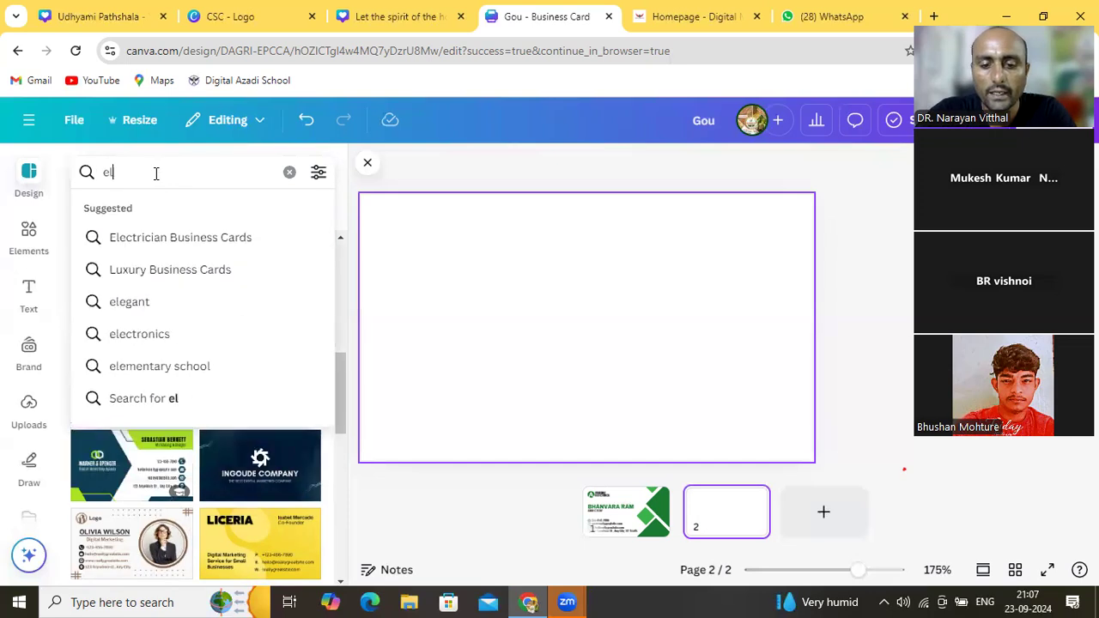
{"action": "type", "text": "ec"}
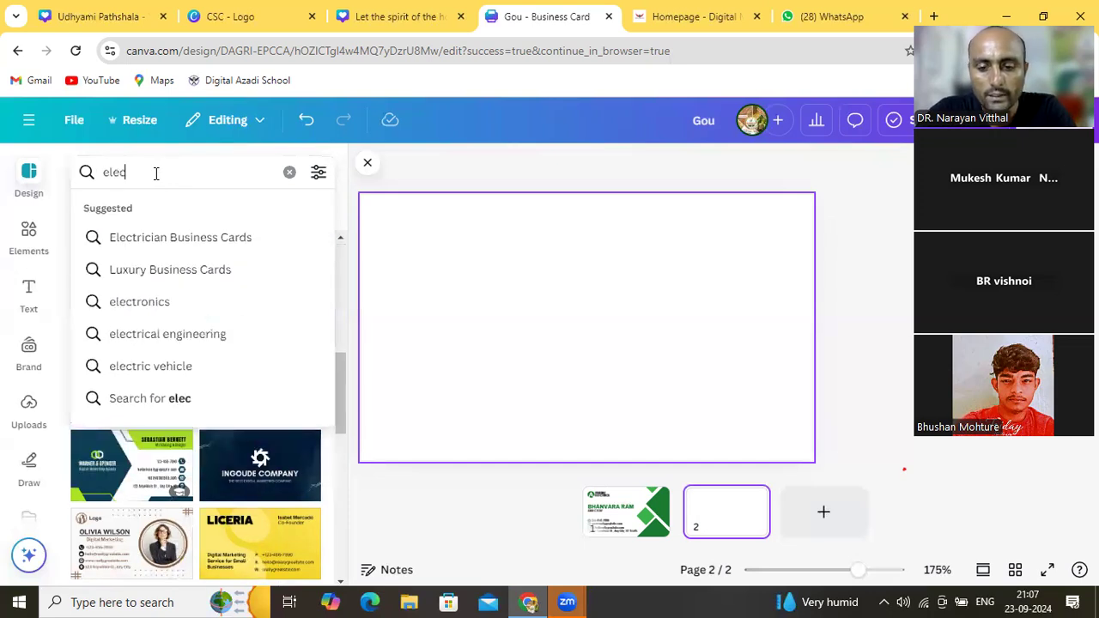
{"action": "type", "text": "tric"}
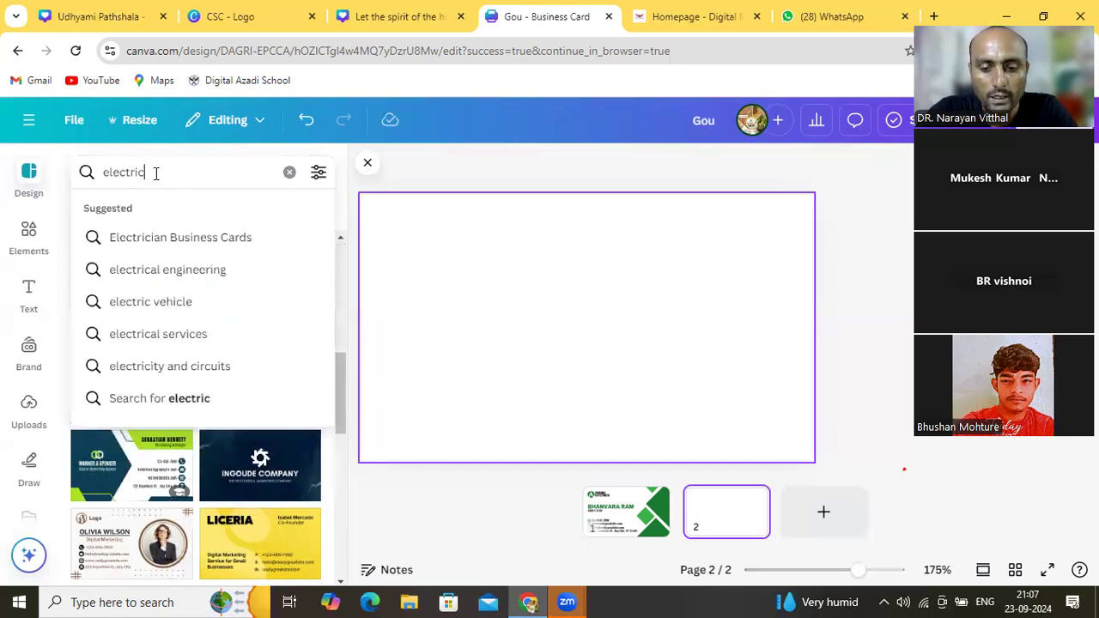
{"action": "type", "text": "als"}
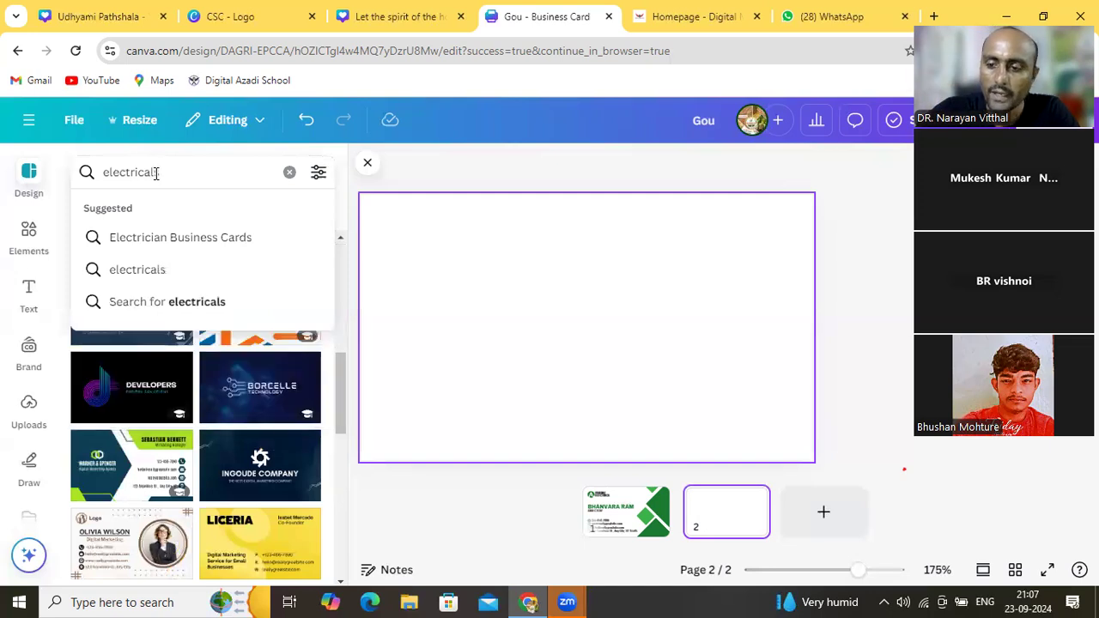
{"action": "key", "text": "BackSpace"}
{"action": "key", "text": "Return"}
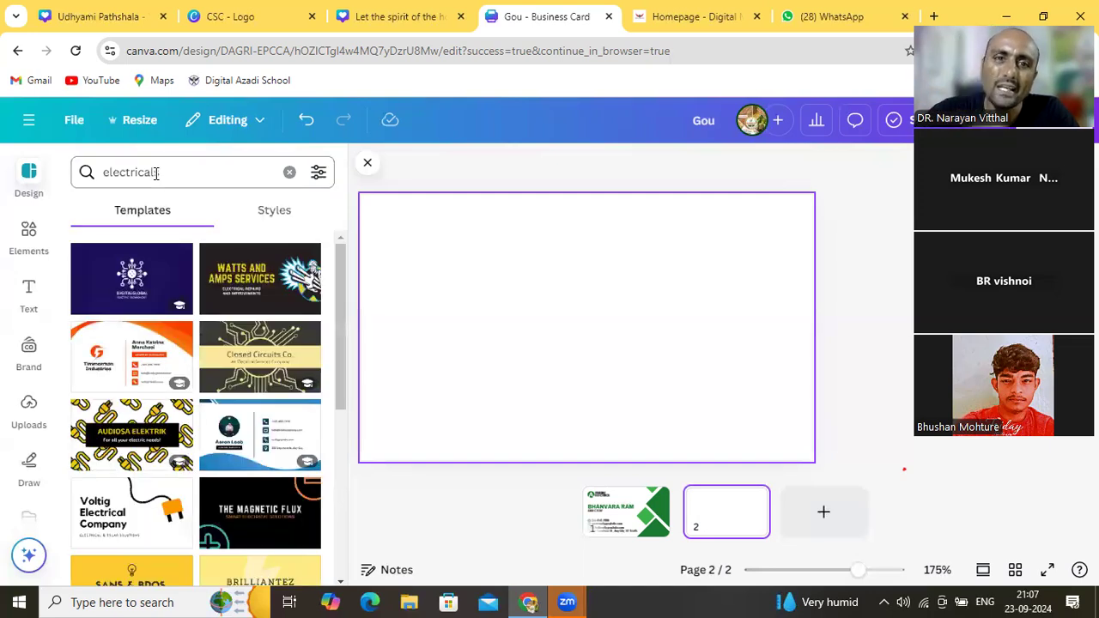
{"action": "type", "text": "s"}
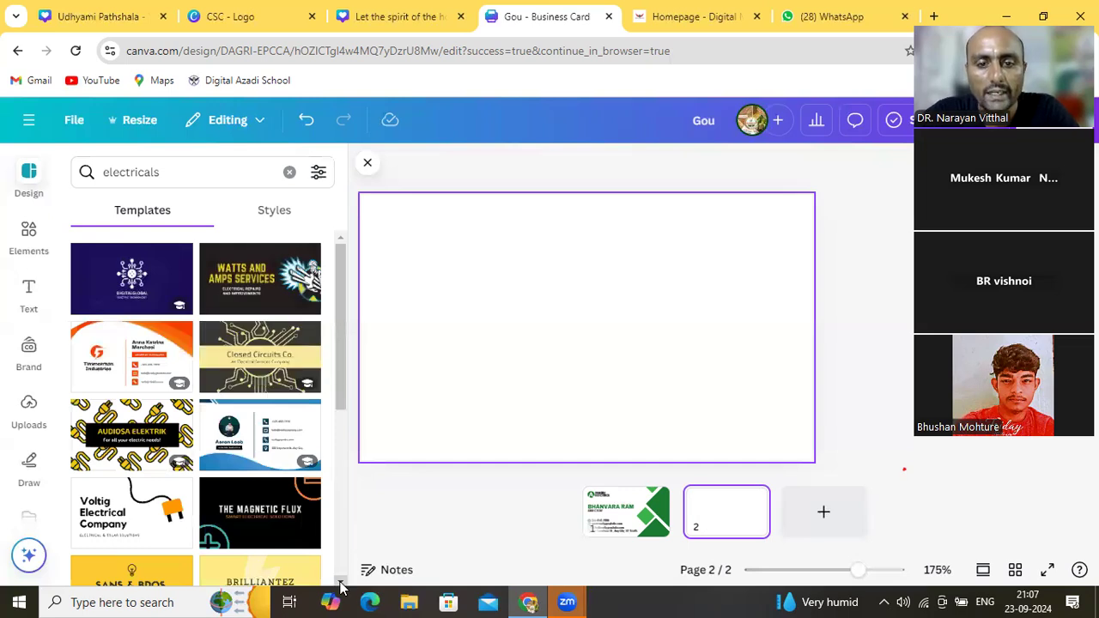
{"action": "scroll", "coordinate": [340, 586], "scroll_direction": "down", "scroll_amount": 5}
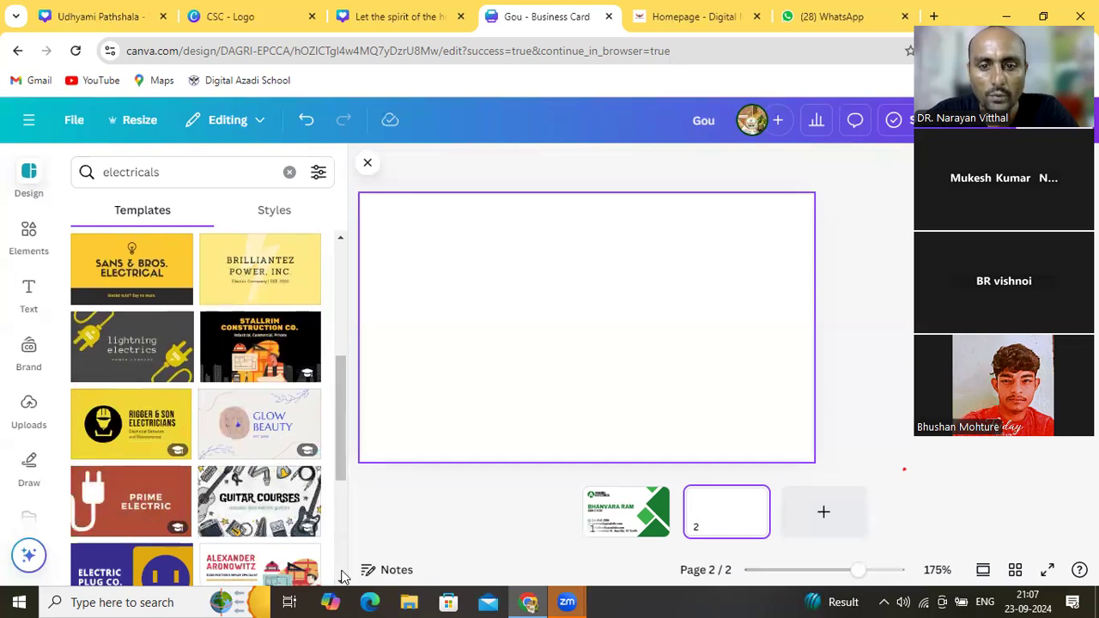
{"action": "scroll", "coordinate": [340, 583], "scroll_direction": "down", "scroll_amount": 3}
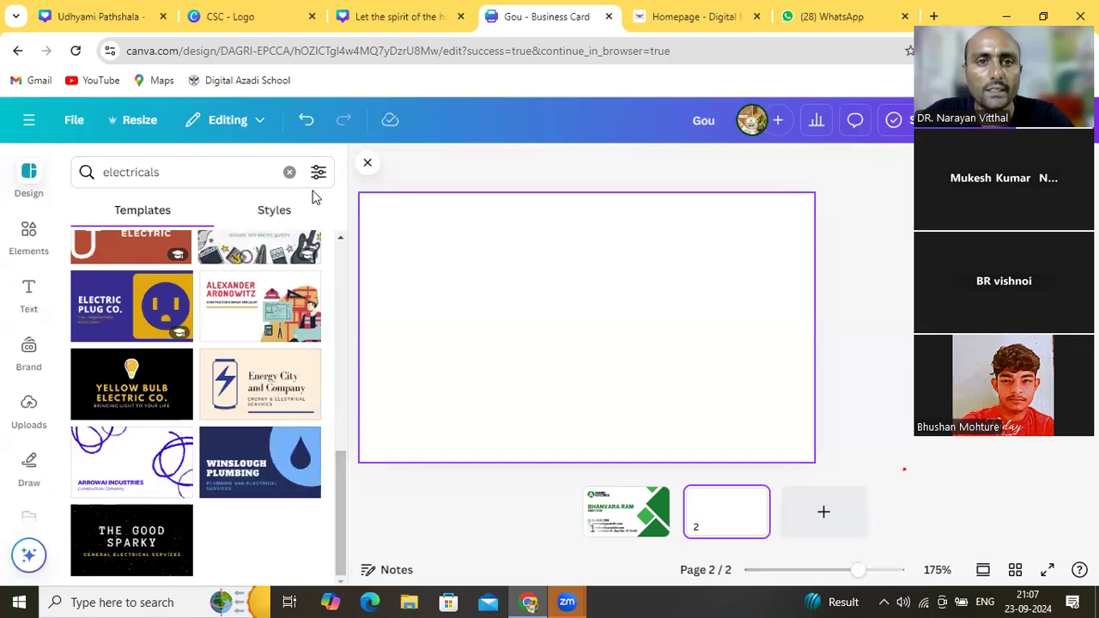
{"action": "left_click", "coordinate": [203, 173]}
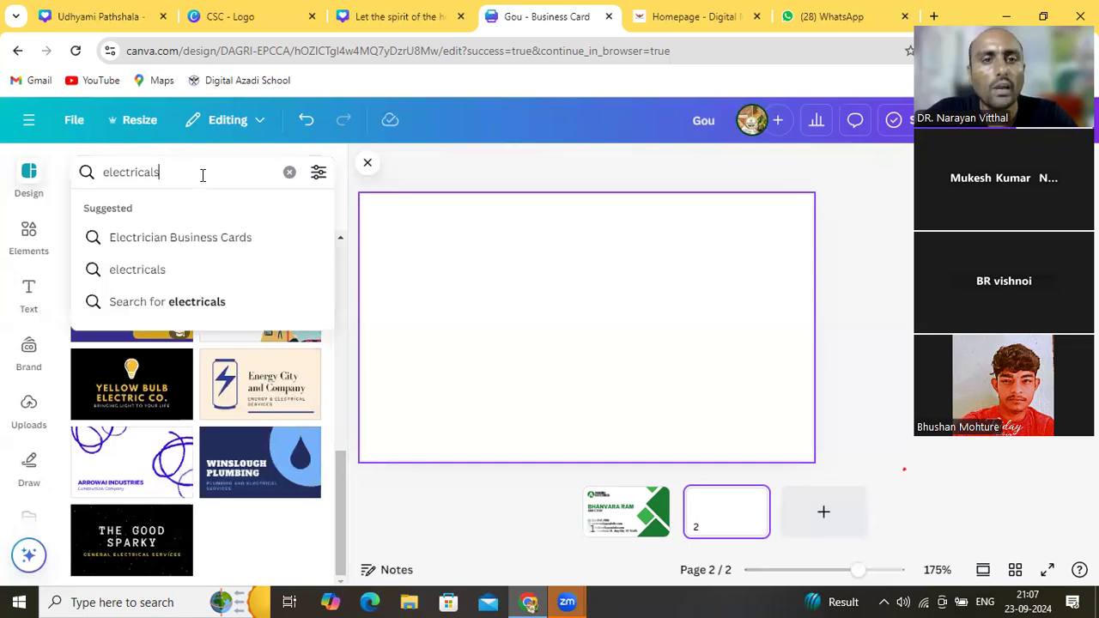
Search the business card templates for 'Agro', which returns no templates
{"action": "key", "text": "BackSpace"}
{"action": "key", "text": "BackSpace"}
{"action": "key", "text": "BackSpace"}
{"action": "key", "text": "BackSpace"}
{"action": "key", "text": "BackSpace"}
{"action": "key", "text": "BackSpace"}
{"action": "key", "text": "BackSpace"}
{"action": "key", "text": "BackSpace"}
{"action": "key", "text": "BackSpace"}
{"action": "key", "text": "BackSpace"}
{"action": "key", "text": "BackSpace"}
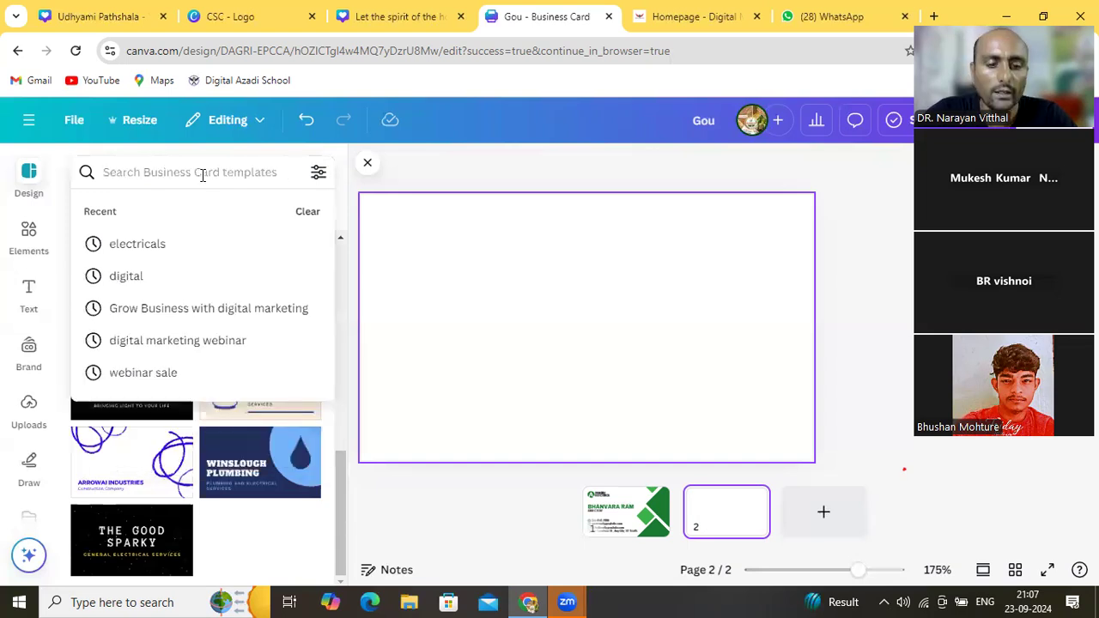
{"action": "type", "text": "A"}
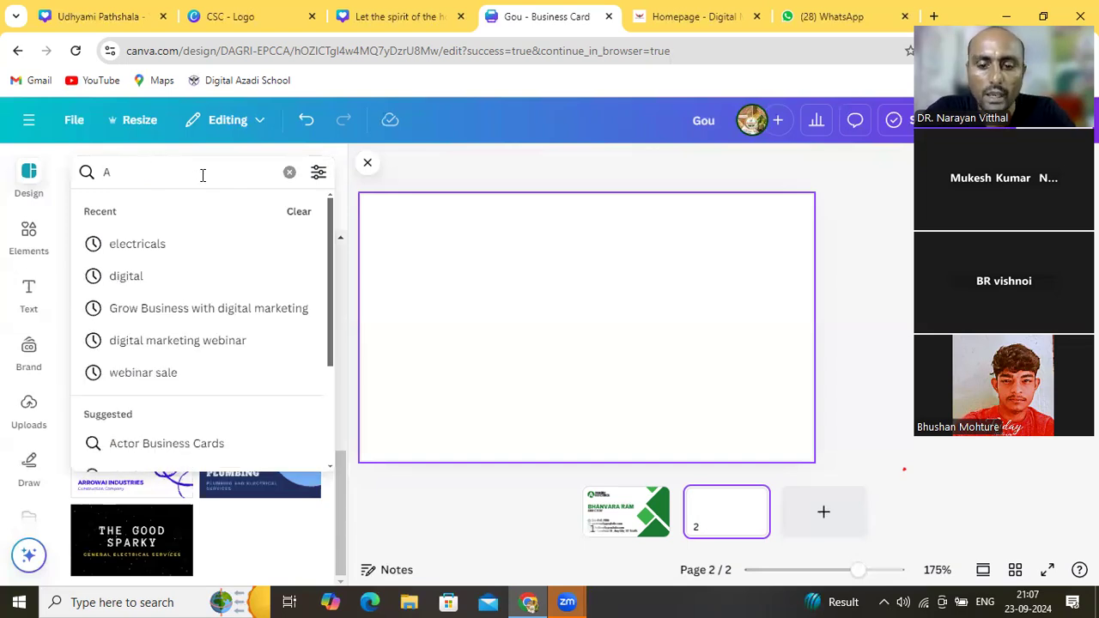
{"action": "type", "text": "gro"}
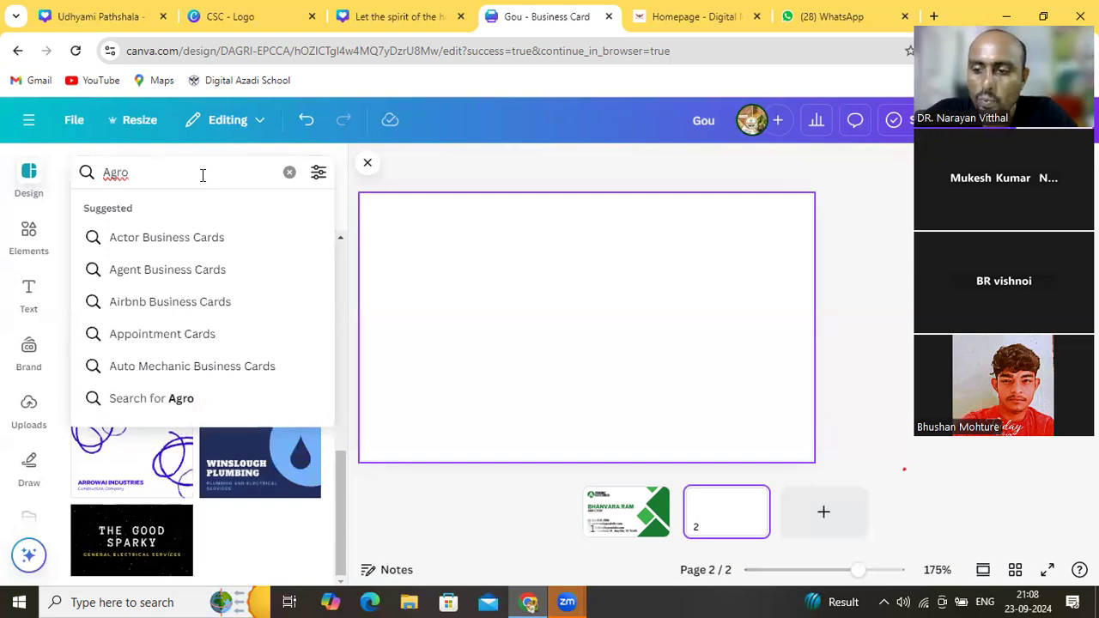
{"action": "key", "text": "Return"}
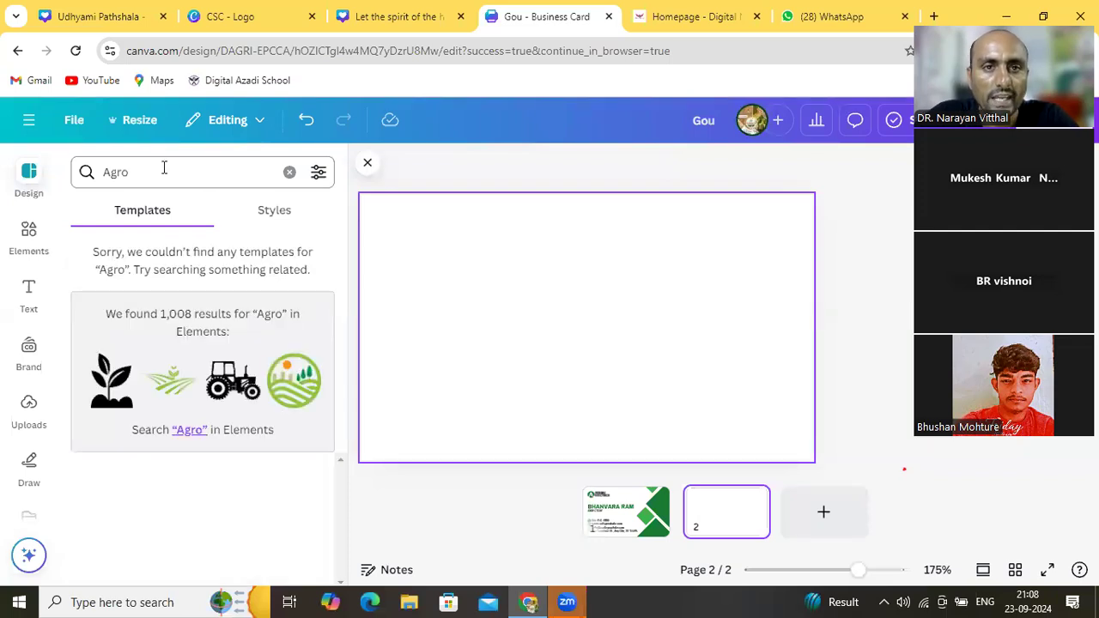
Change the search to 'Agri', find no templates either, and clear the search box
{"action": "left_click", "coordinate": [164, 169]}
{"action": "key", "text": "BackSpace"}
{"action": "key", "text": "BackSpace"}
{"action": "type", "text": "ri"}
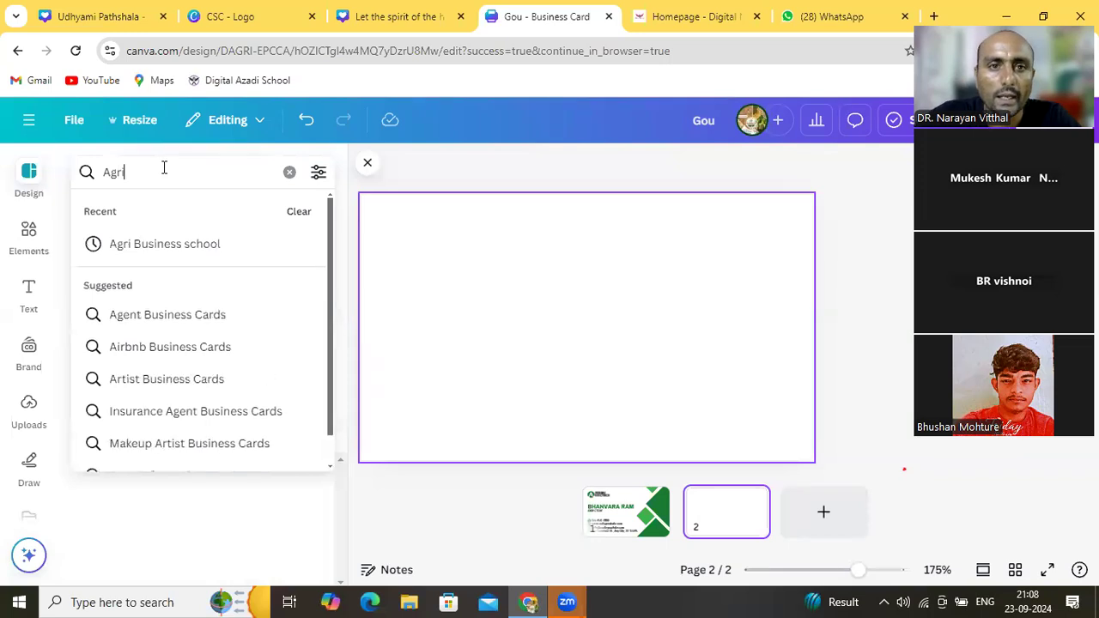
{"action": "key", "text": "Return"}
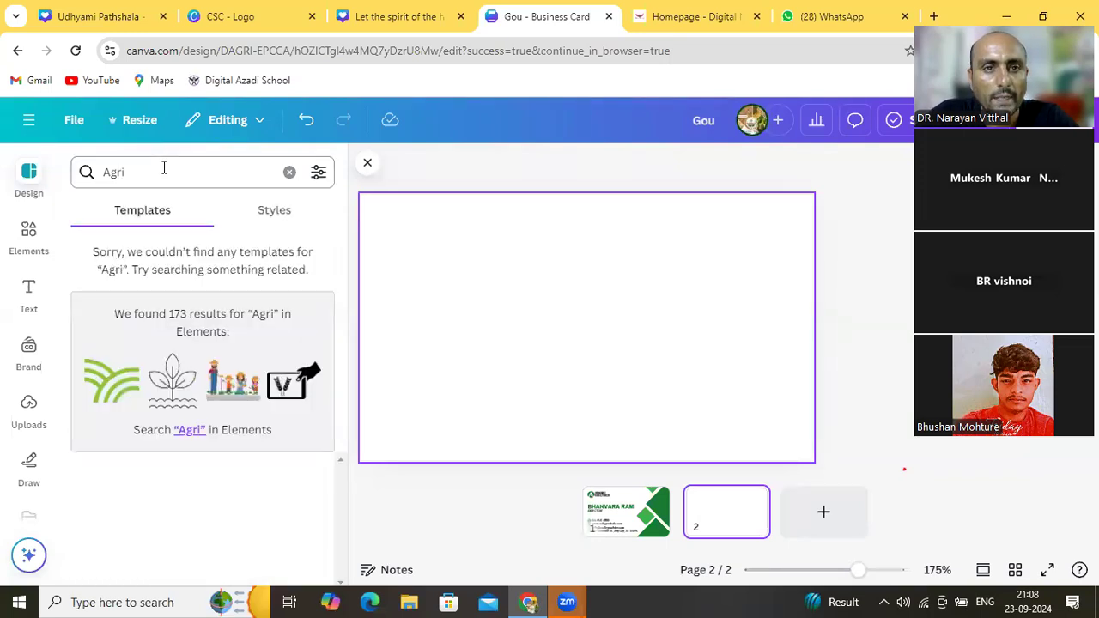
{"action": "left_click", "coordinate": [145, 167]}
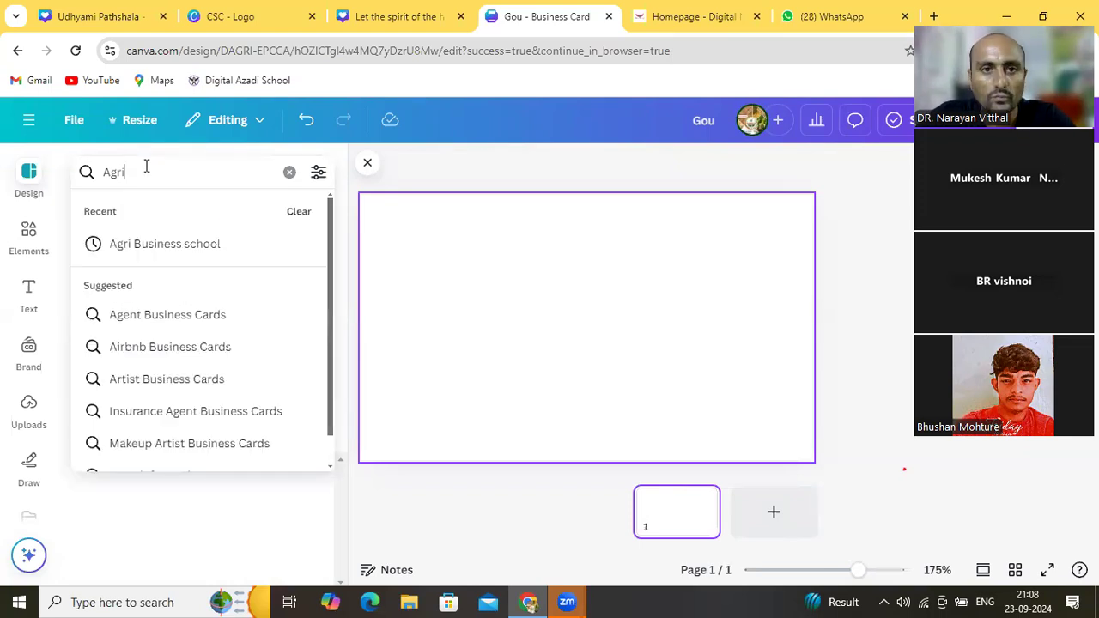
{"action": "key", "text": "BackSpace"}
{"action": "key", "text": "BackSpace"}
{"action": "key", "text": "BackSpace"}
{"action": "key", "text": "BackSpace"}
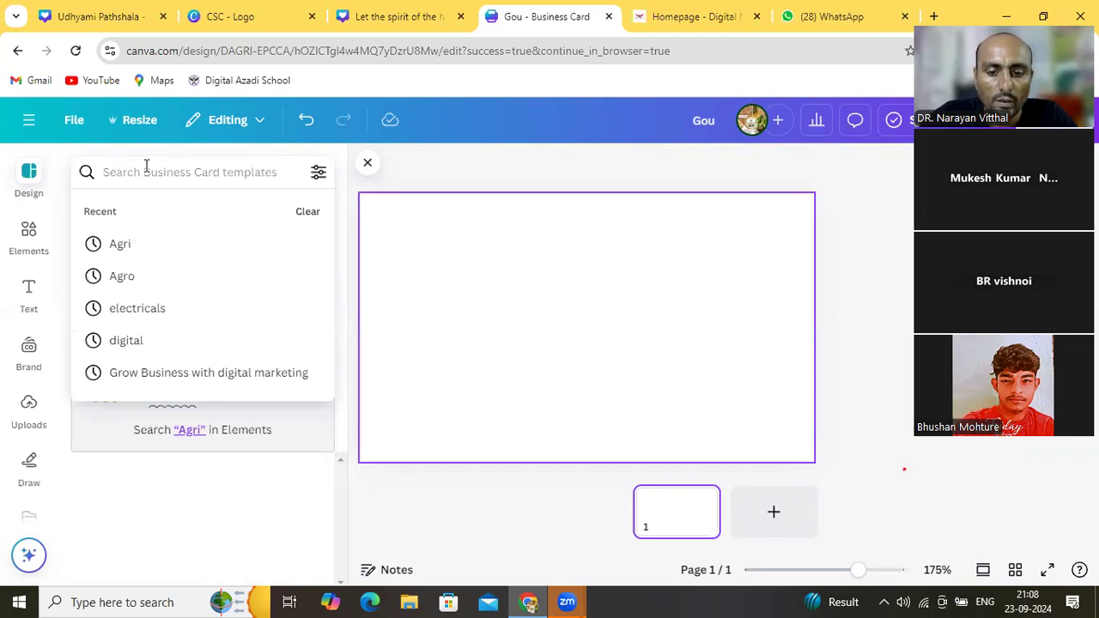
Search for 'Farm' and open the Green and White Modern Hydroponic Farming Business Card details
{"action": "type", "text": "Farm"}
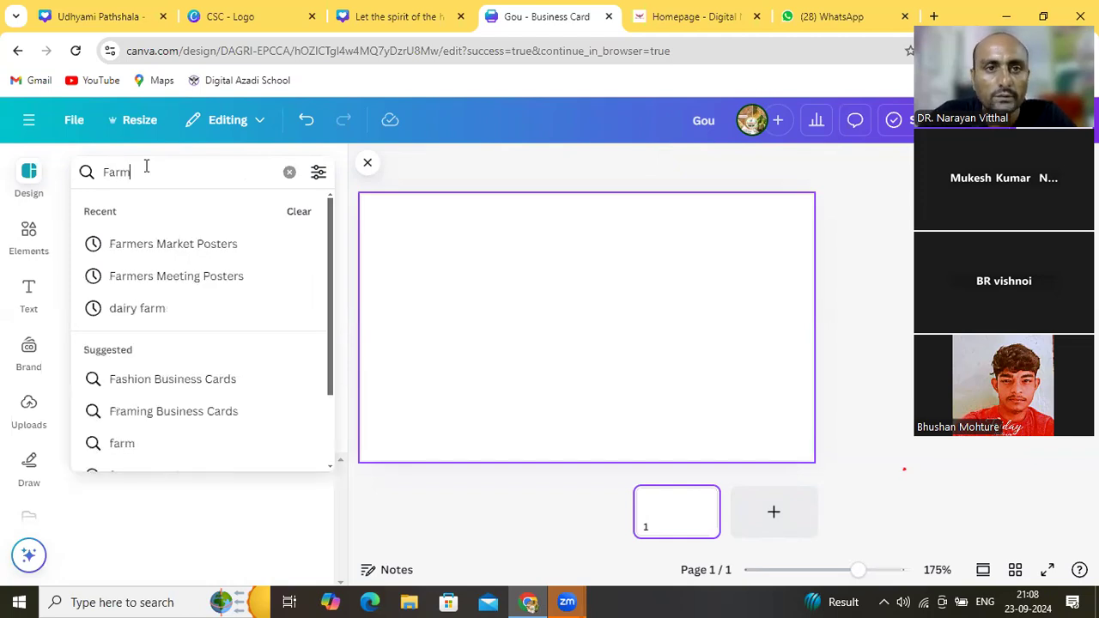
{"action": "key", "text": "Return"}
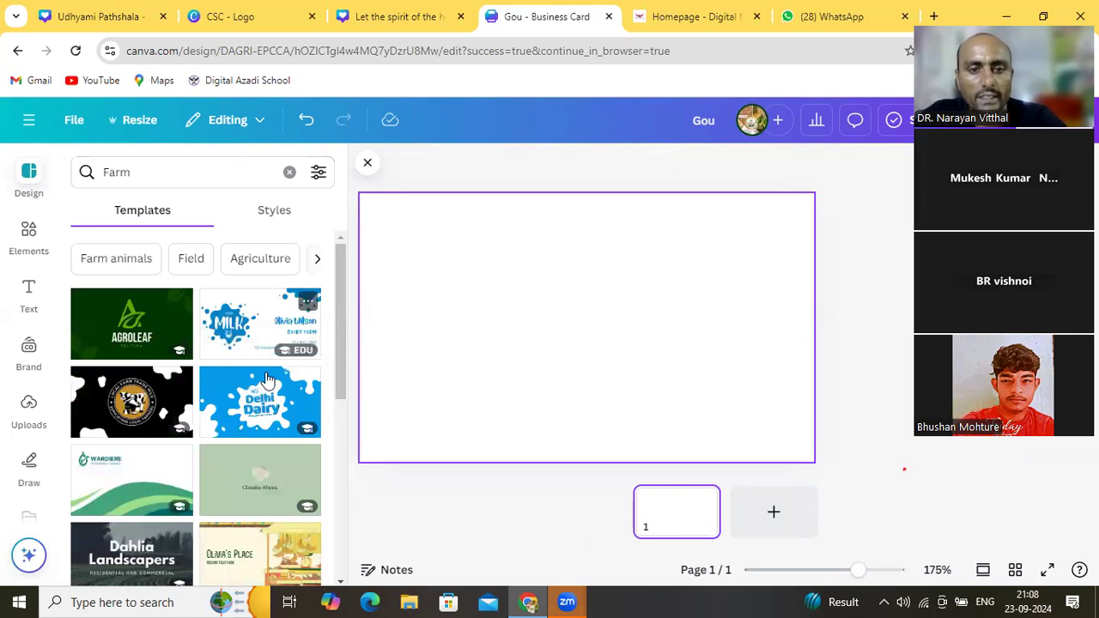
{"action": "left_click", "coordinate": [163, 485]}
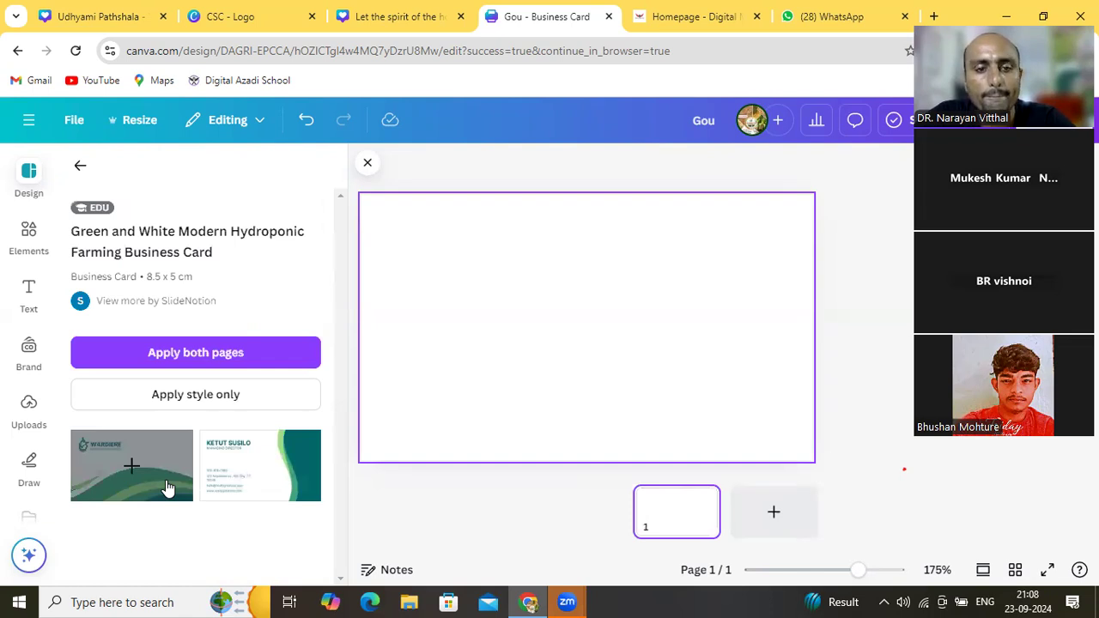
Apply the Wardiere hydroponic farming front page to the blank card, then go back to the Farm results
{"action": "left_click", "coordinate": [167, 488]}
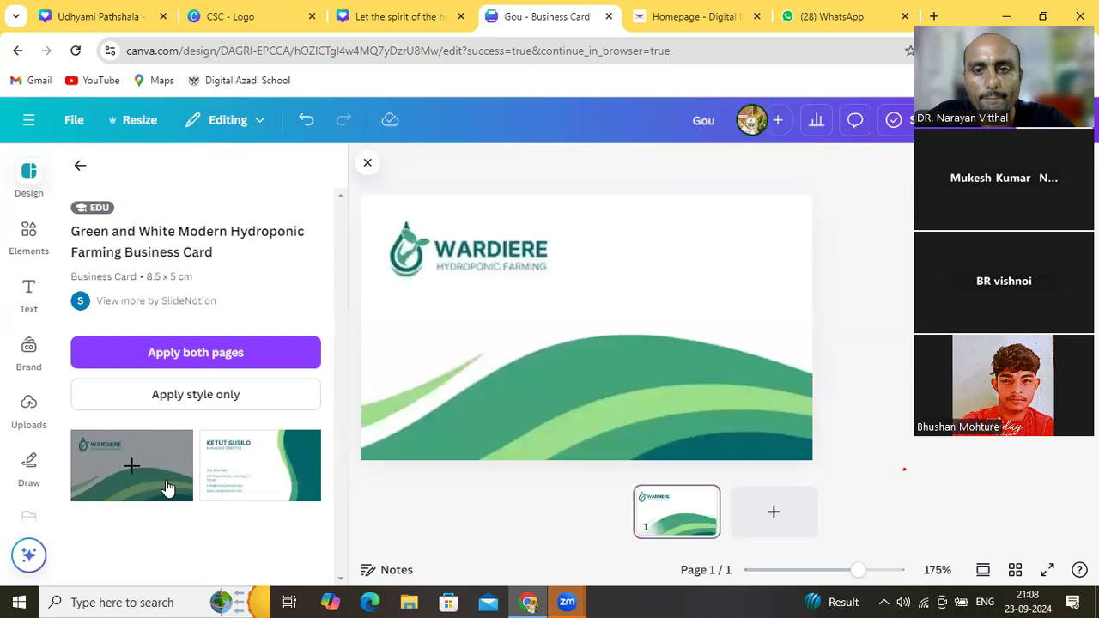
{"action": "left_click", "coordinate": [581, 347]}
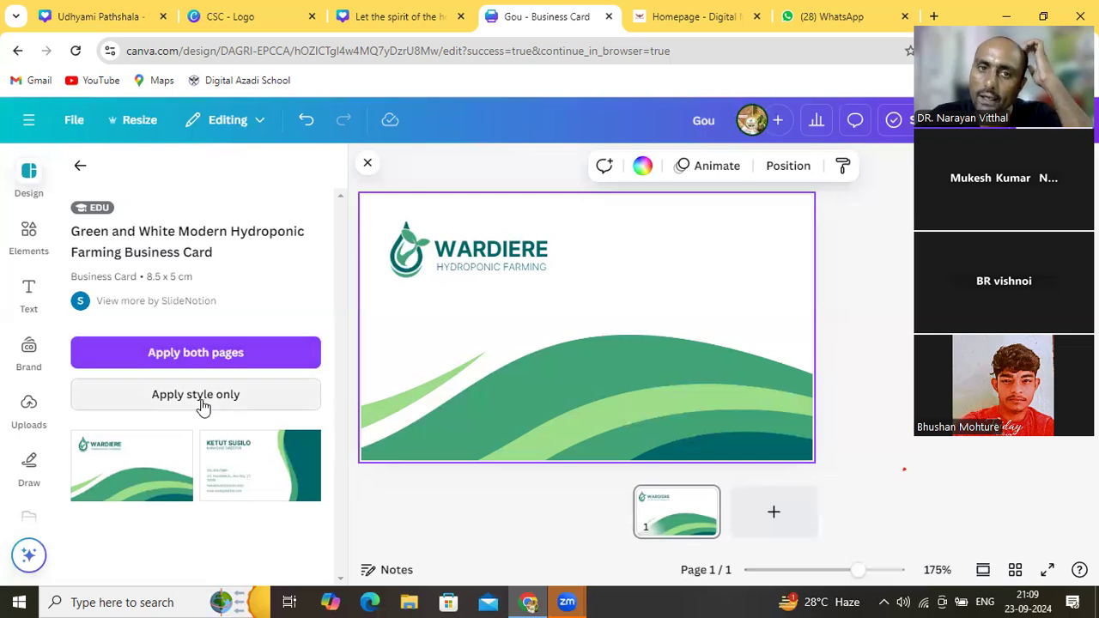
{"action": "left_click", "coordinate": [79, 165]}
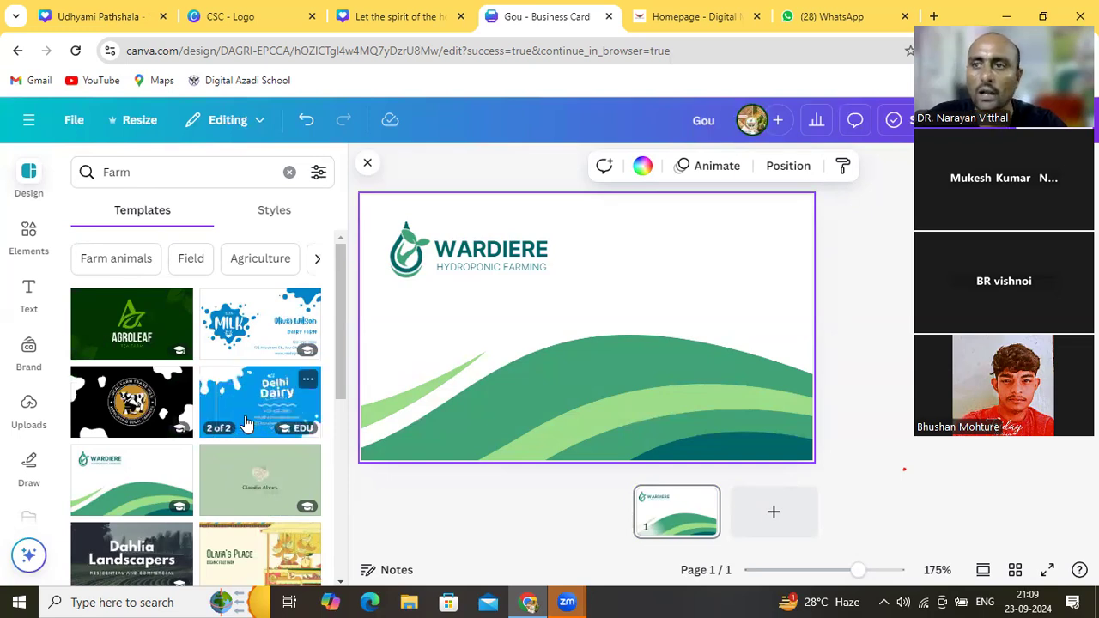
Open the Rimberio Spice Farm business card template's details from the Farm results
{"action": "left_click", "coordinate": [340, 585]}
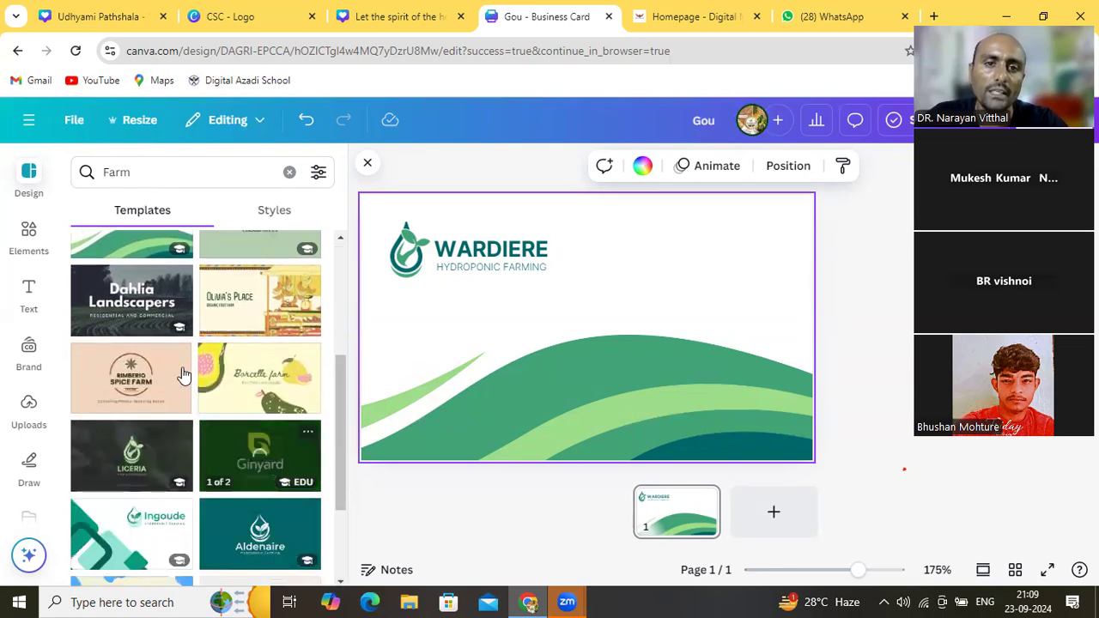
{"action": "mouse_move", "coordinate": [283, 256]}
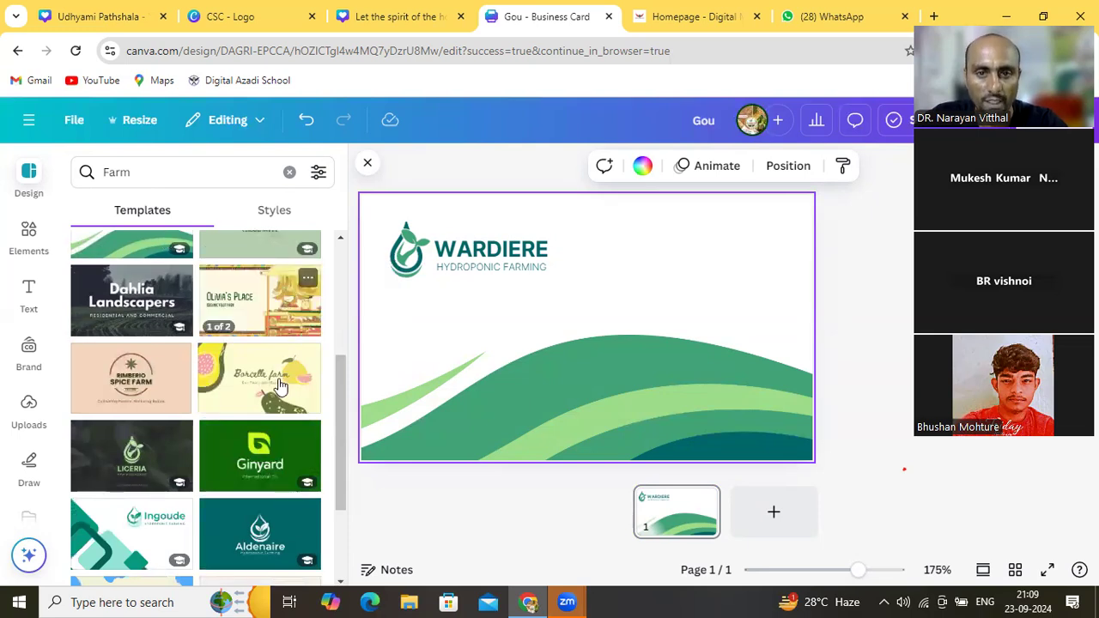
{"action": "left_click", "coordinate": [145, 384]}
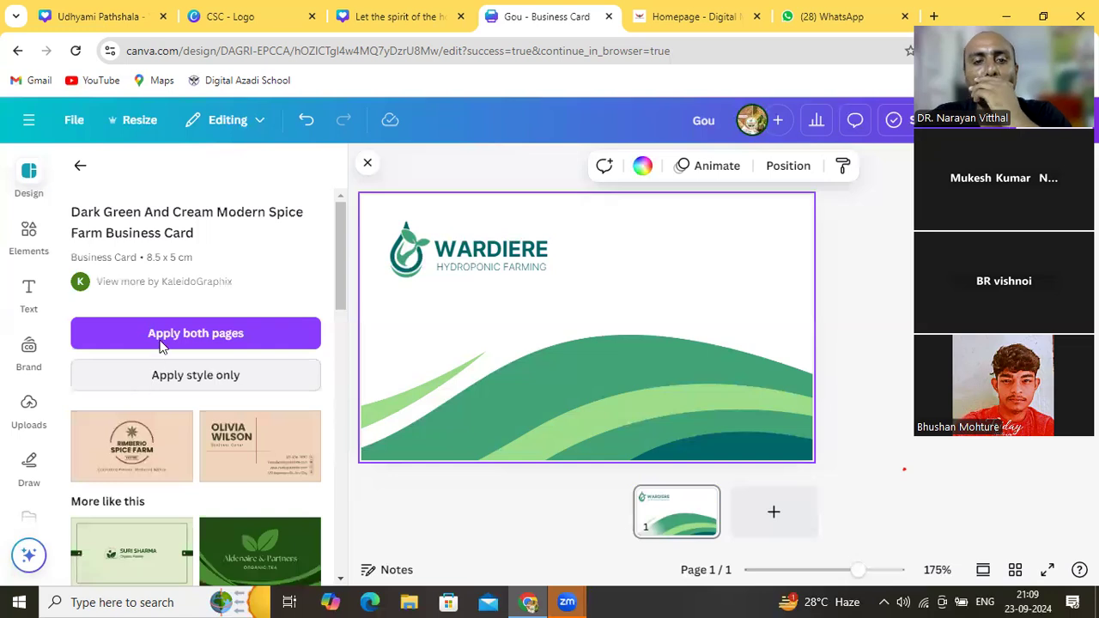
Apply both Rimberio Spice Farm pages, browse similar templates, and return to the Farm search
{"action": "left_click", "coordinate": [161, 342]}
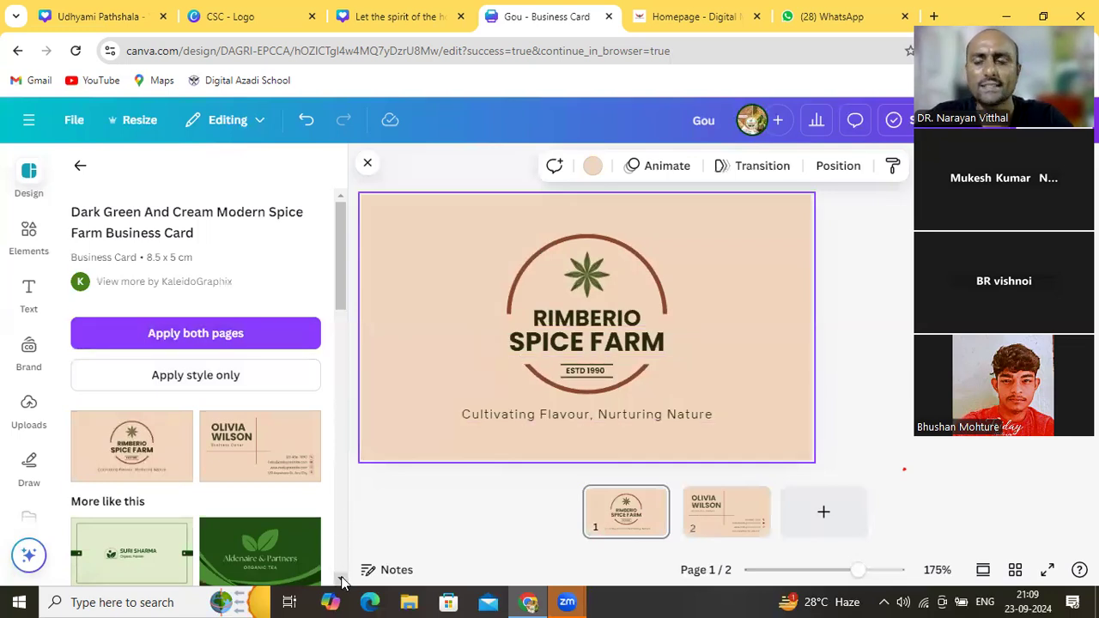
{"action": "scroll", "coordinate": [341, 582], "scroll_direction": "down", "scroll_amount": 2}
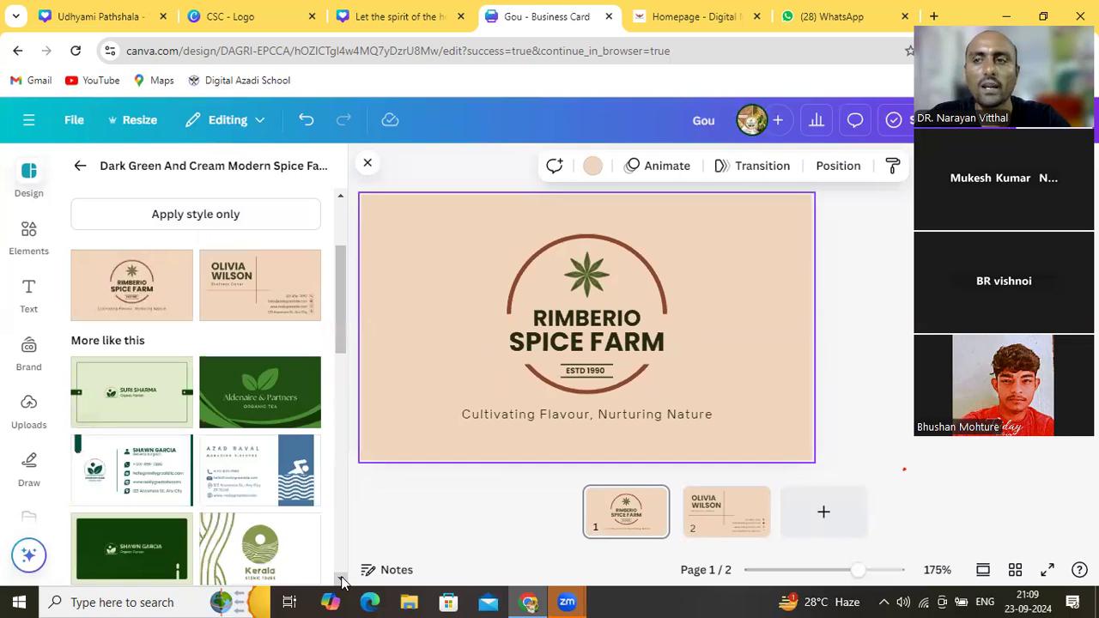
{"action": "scroll", "coordinate": [342, 582], "scroll_direction": "down", "scroll_amount": 2}
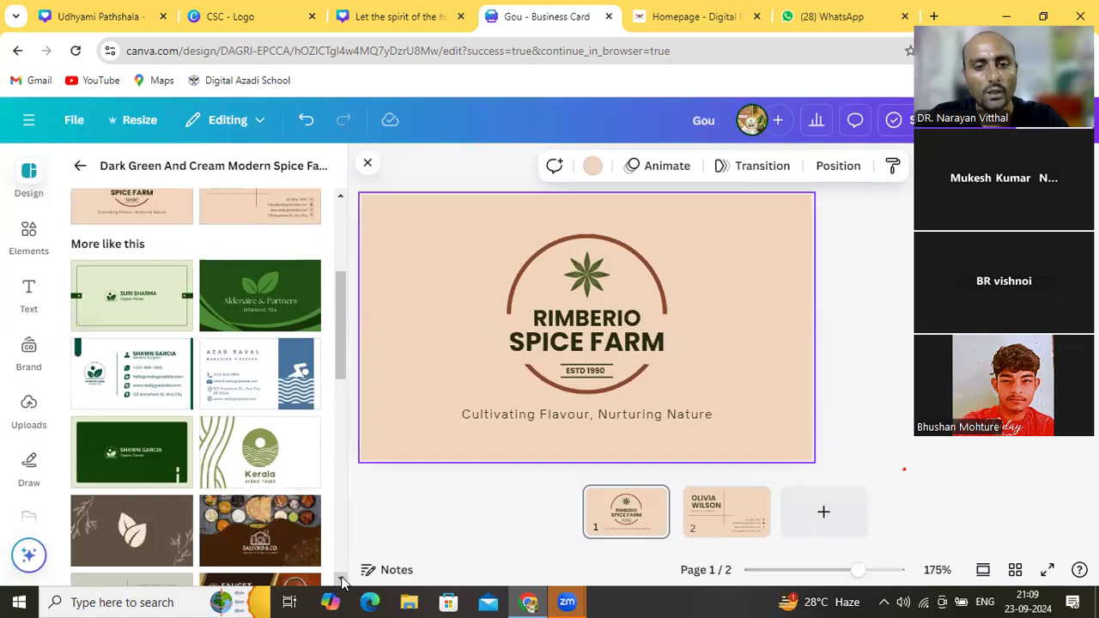
{"action": "scroll", "coordinate": [341, 582], "scroll_direction": "down", "scroll_amount": 5}
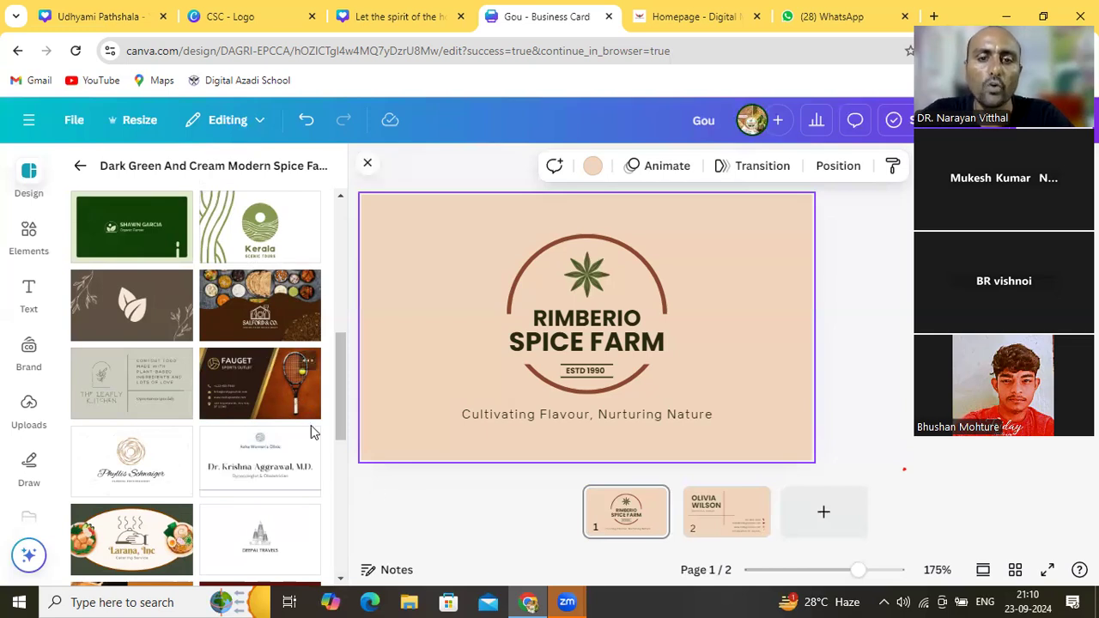
{"action": "left_click_drag", "start_coordinate": [340, 583], "coordinate": [340, 583]}
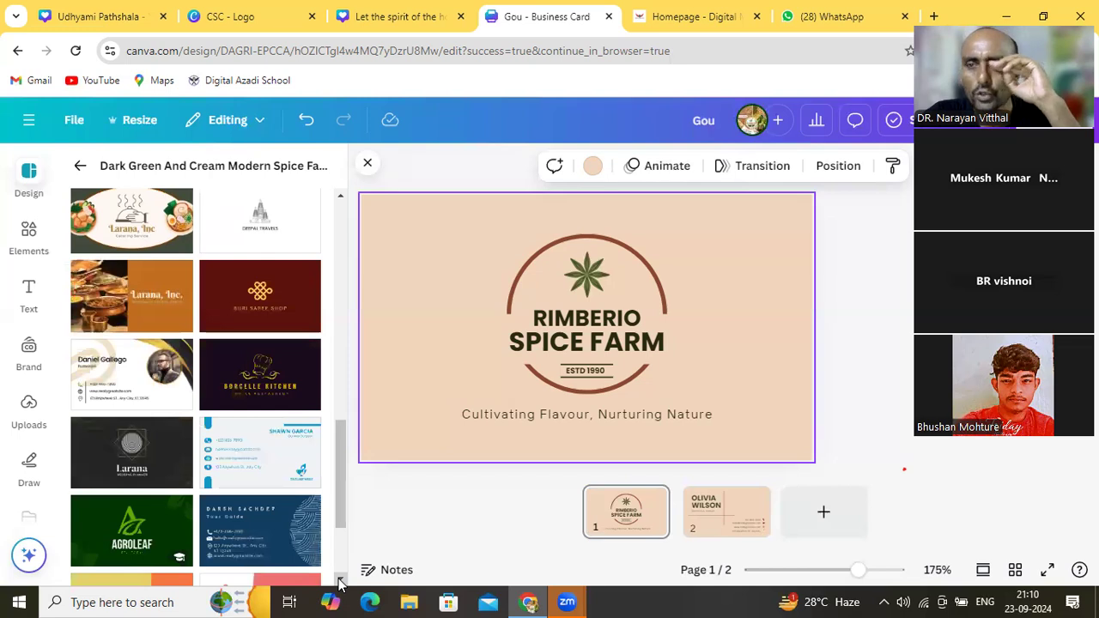
{"action": "scroll", "coordinate": [339, 583], "scroll_direction": "down", "scroll_amount": 2}
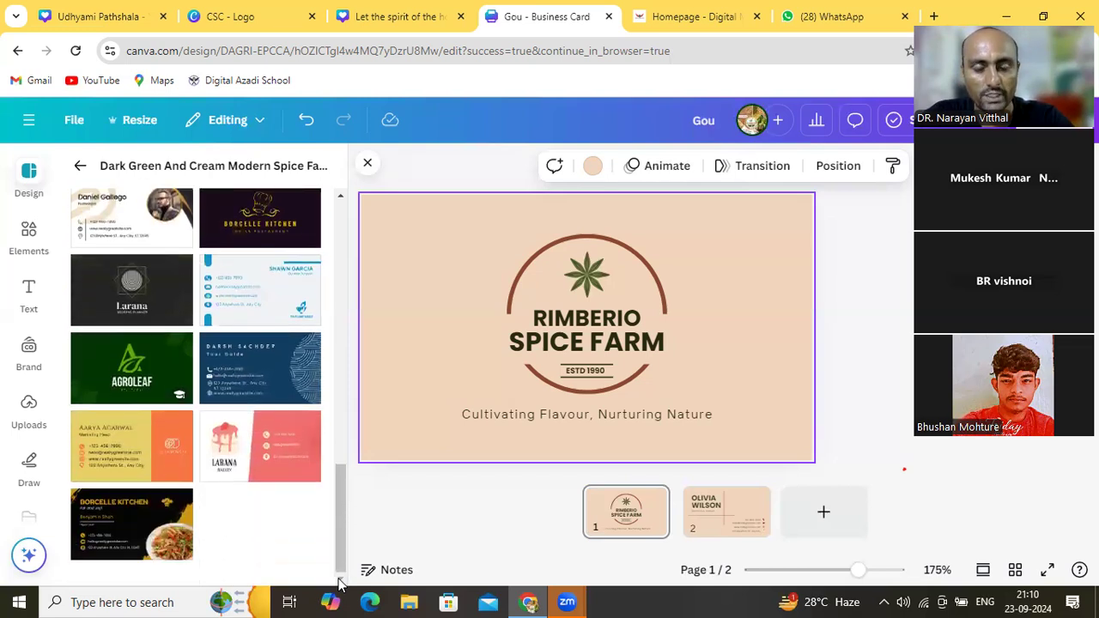
{"action": "left_click", "coordinate": [340, 199]}
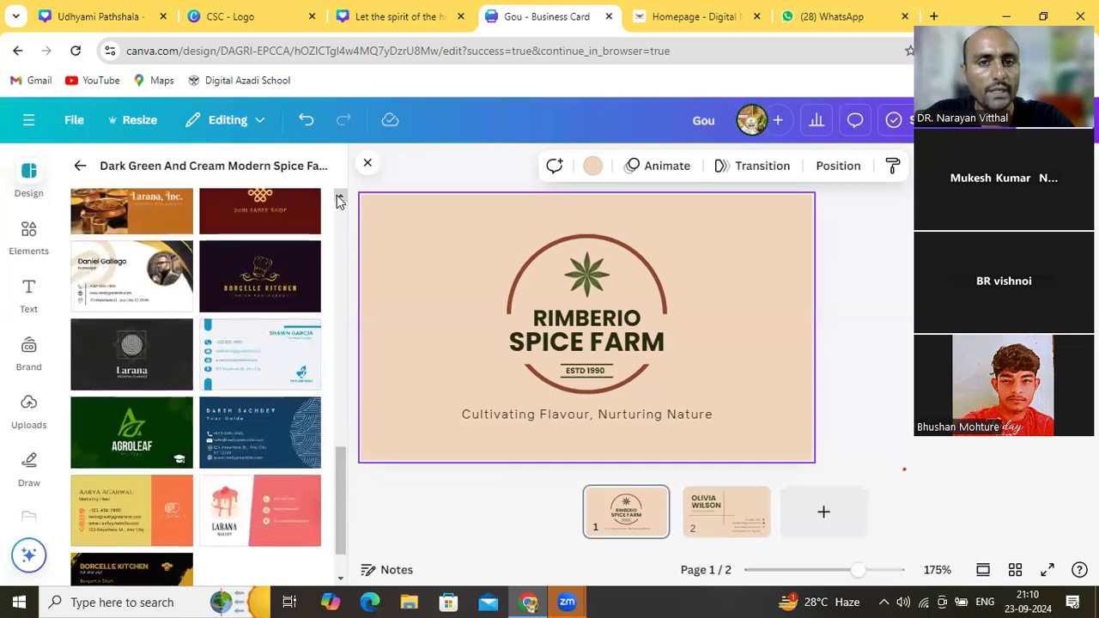
{"action": "scroll", "coordinate": [340, 199], "scroll_direction": "up", "scroll_amount": 5}
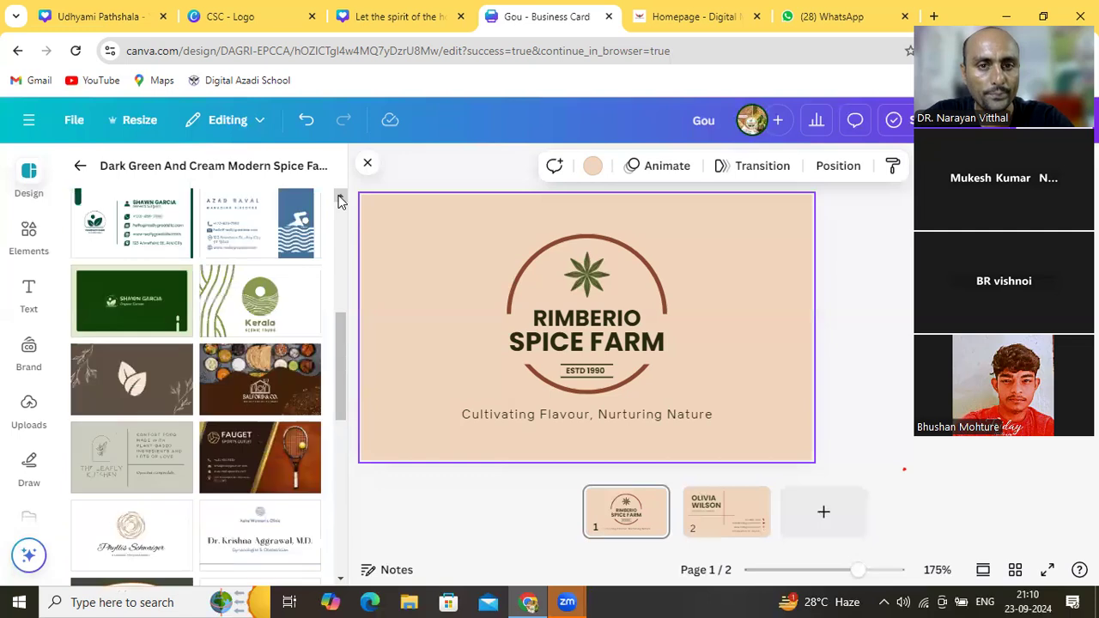
{"action": "scroll", "coordinate": [340, 199], "scroll_direction": "up", "scroll_amount": 5}
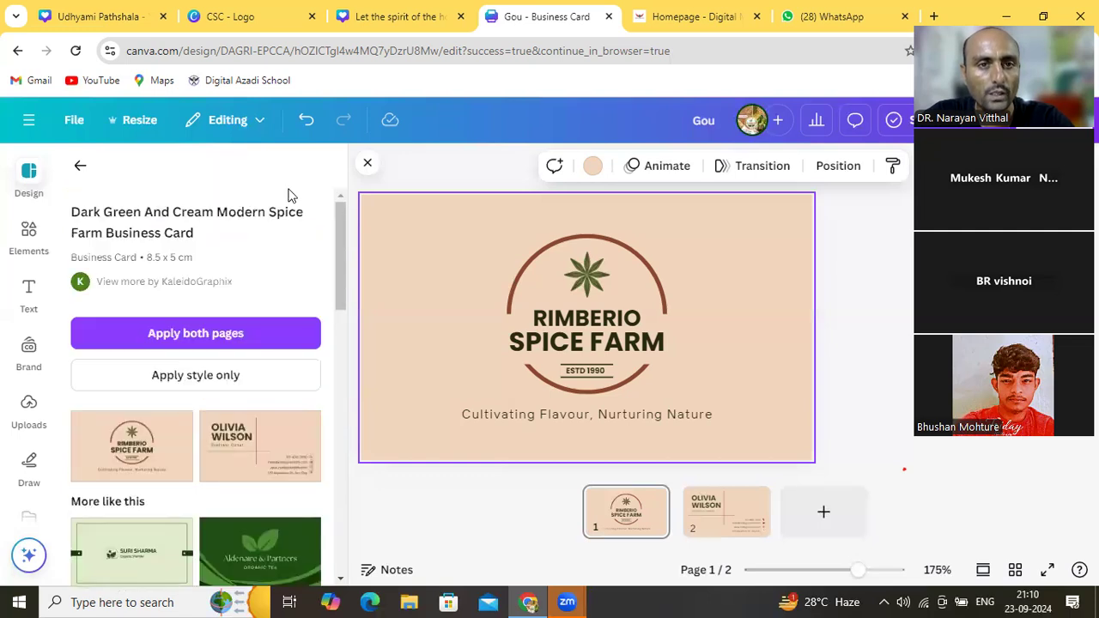
{"action": "left_click", "coordinate": [79, 165]}
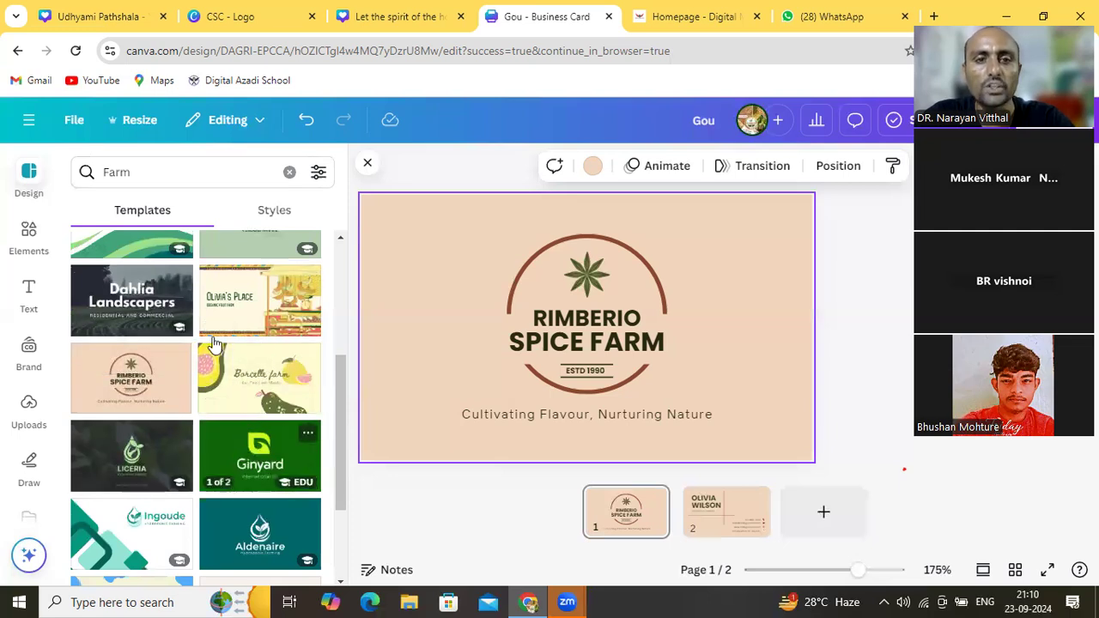
{"action": "left_click", "coordinate": [159, 170]}
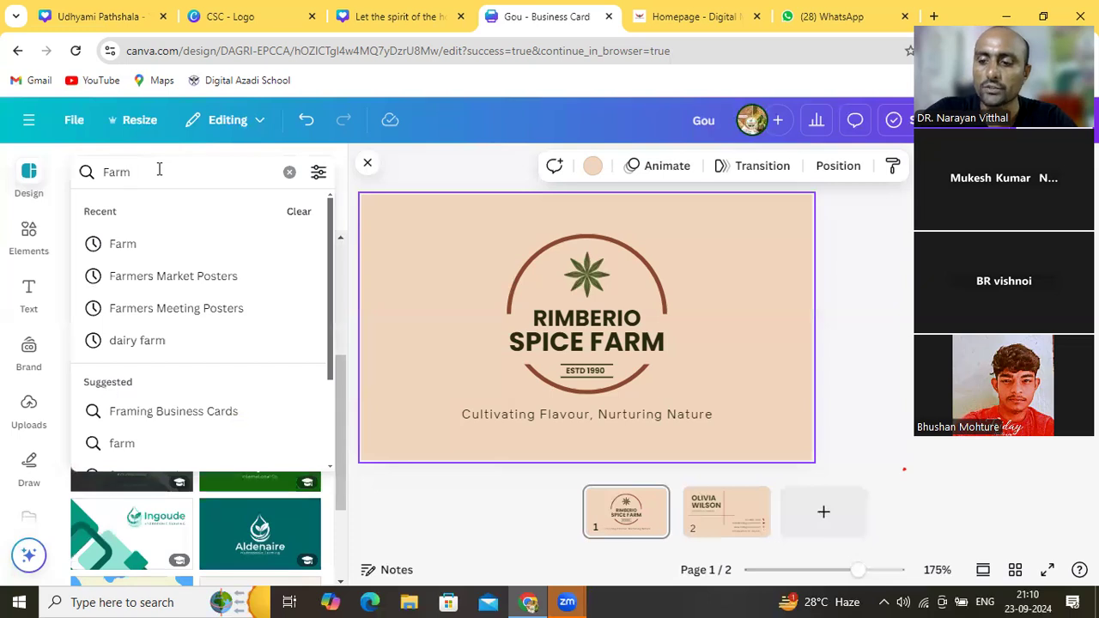
Clear the 'Farm' search term, close the template panel, and open the File menu
{"action": "key", "text": "BackSpace"}
{"action": "key", "text": "BackSpace"}
{"action": "key", "text": "BackSpace"}
{"action": "key", "text": "BackSpace"}
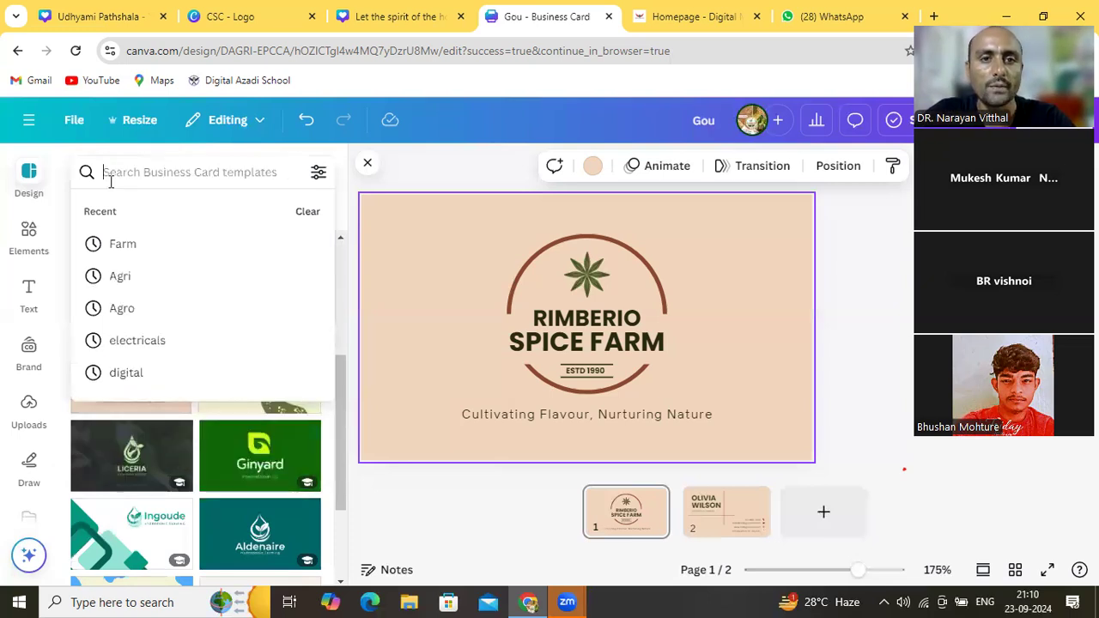
{"action": "left_click", "coordinate": [366, 165]}
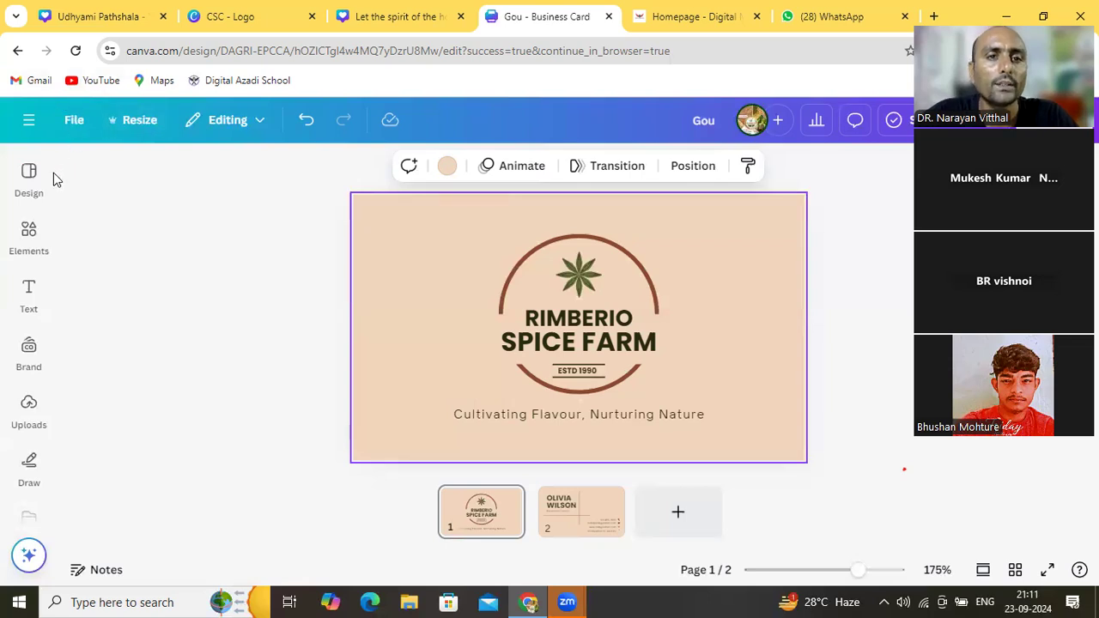
{"action": "left_click", "coordinate": [76, 120]}
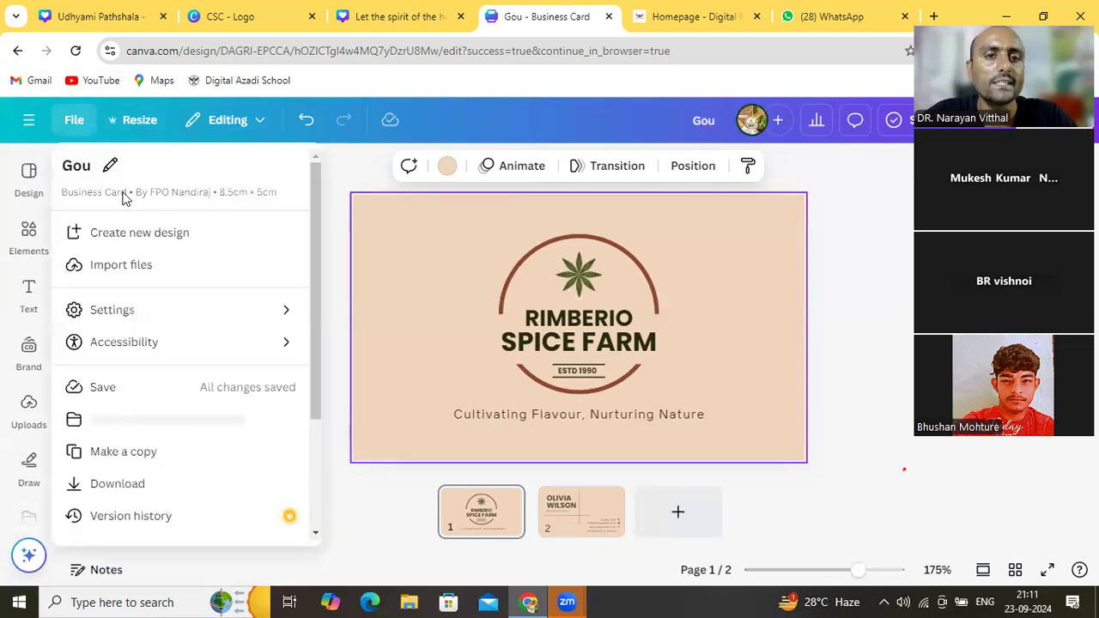
Create a new Webinar Invitation (Landscape) design by searching 'webinar' under Create new design
{"action": "left_click", "coordinate": [156, 239]}
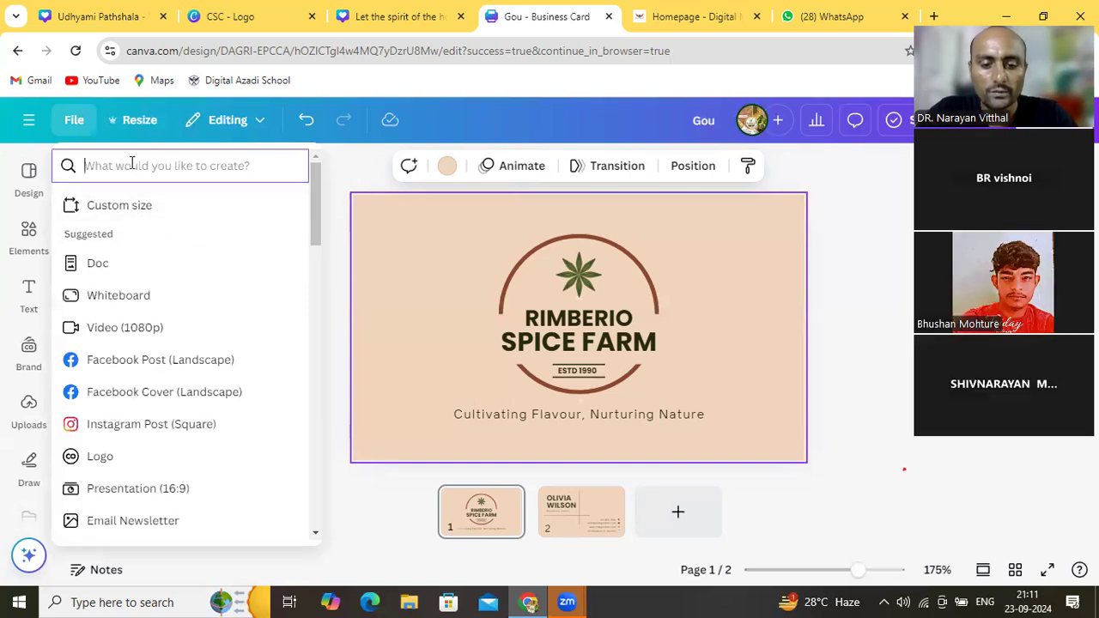
{"action": "type", "text": "webinar"}
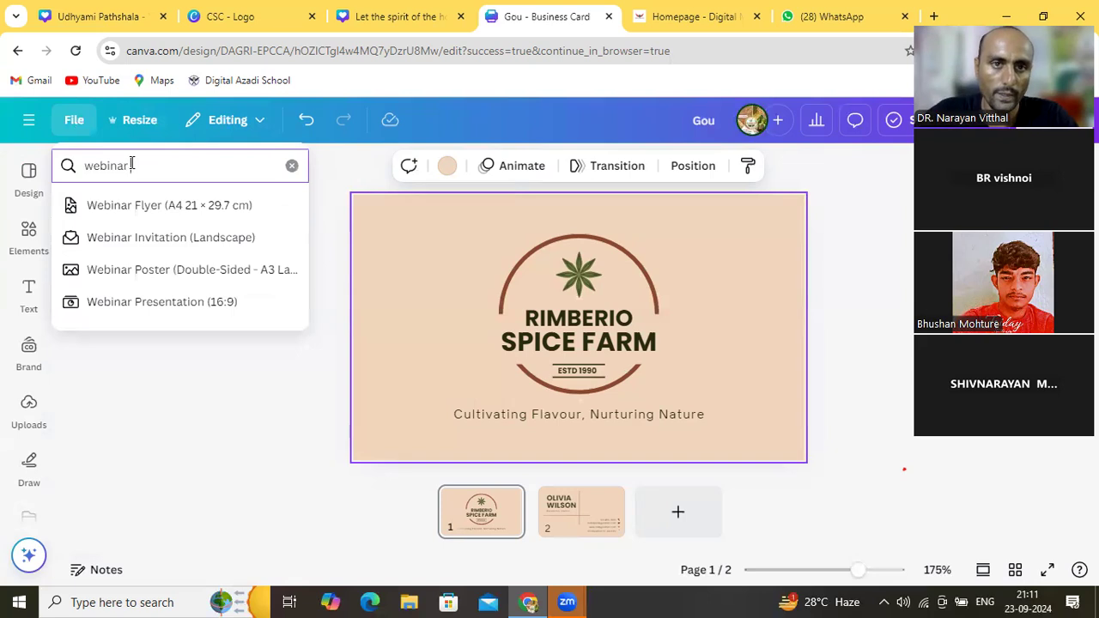
{"action": "left_click", "coordinate": [163, 239]}
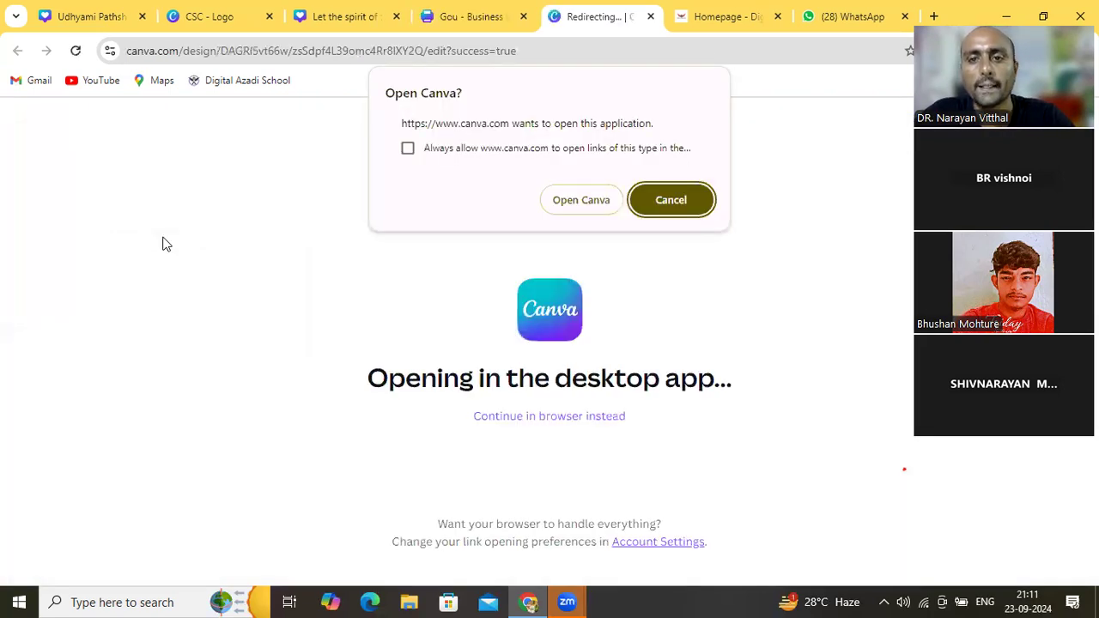
Decline the Open Canva desktop app prompt and continue the new design in the browser
{"action": "left_click", "coordinate": [658, 202]}
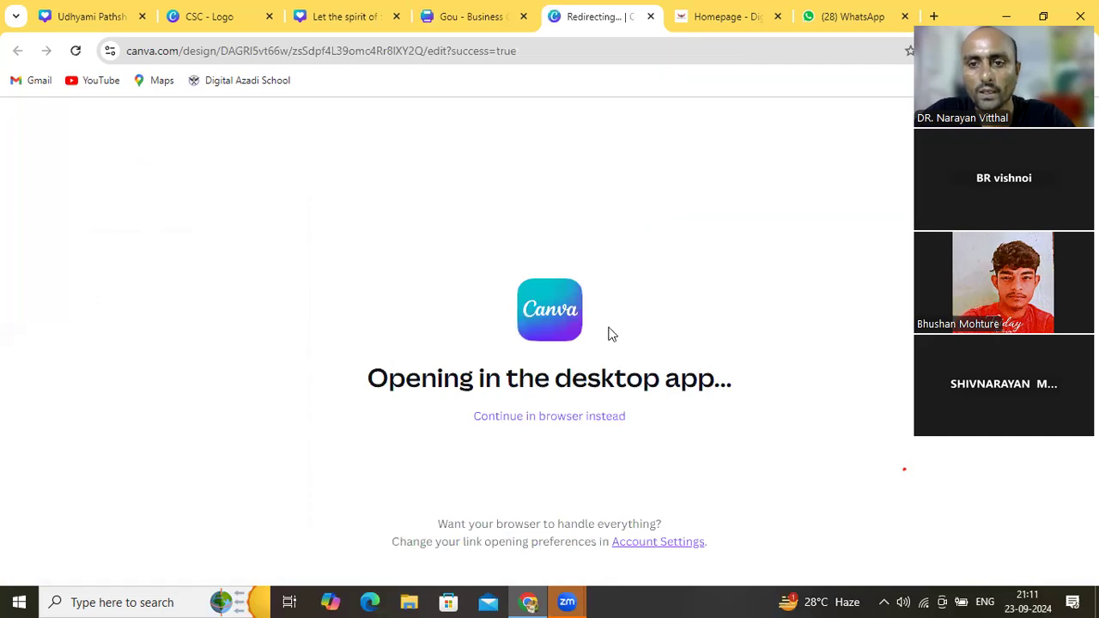
{"action": "left_click", "coordinate": [566, 417]}
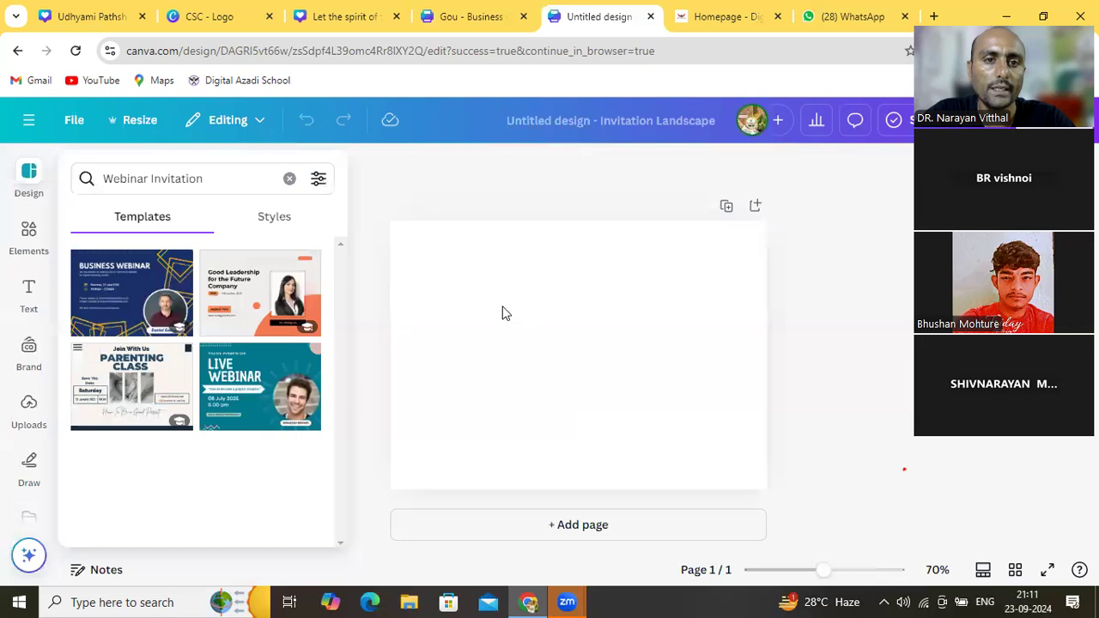
Apply the Blue Yellow and White Bold Business Workshop template and highlight the word BUSINESS
{"action": "left_click", "coordinate": [110, 313]}
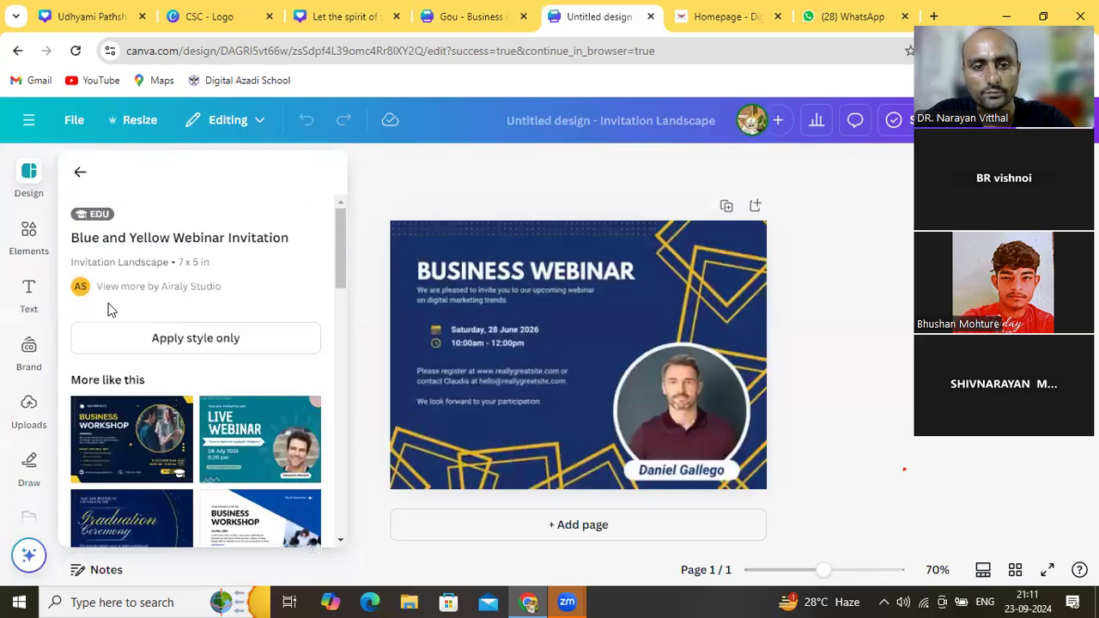
{"action": "left_click", "coordinate": [129, 437]}
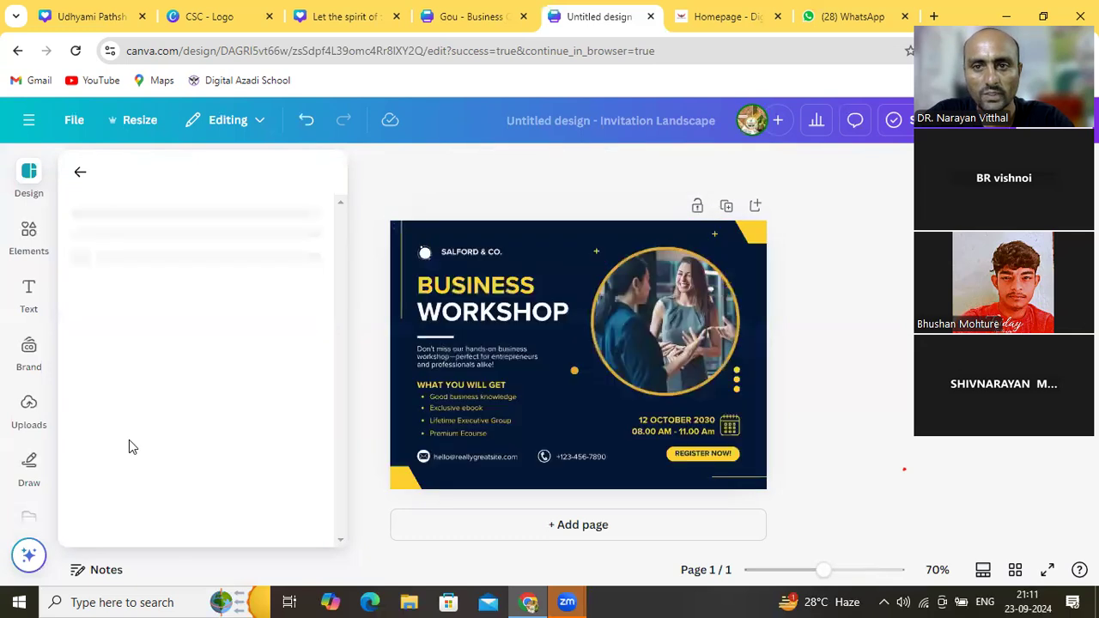
{"action": "left_click", "coordinate": [554, 318]}
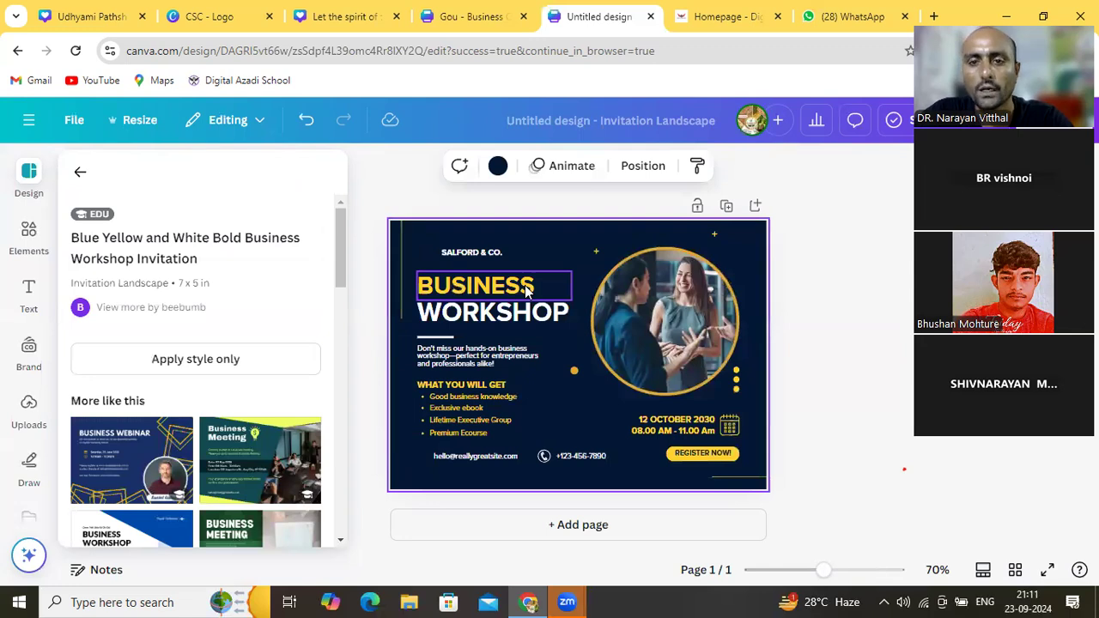
{"action": "left_click", "coordinate": [527, 292]}
{"action": "double_click", "coordinate": [527, 286]}
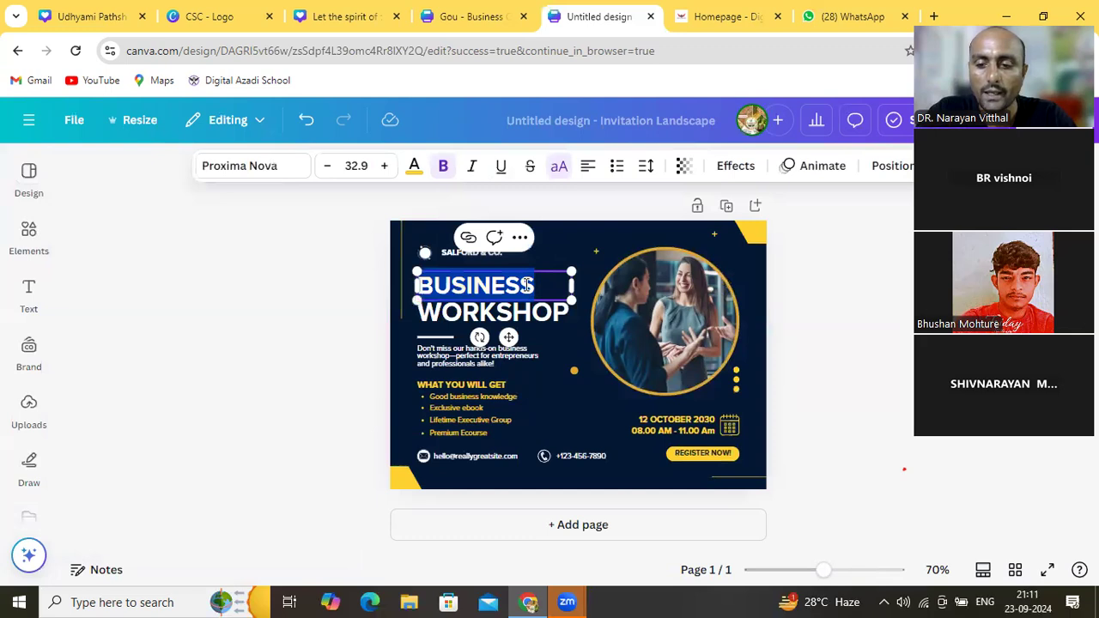
Retype the heading 'BUSINESS WORKSHOP' as 'KISSAN PATHSHALA'
{"action": "type", "text": "KISSAN"}
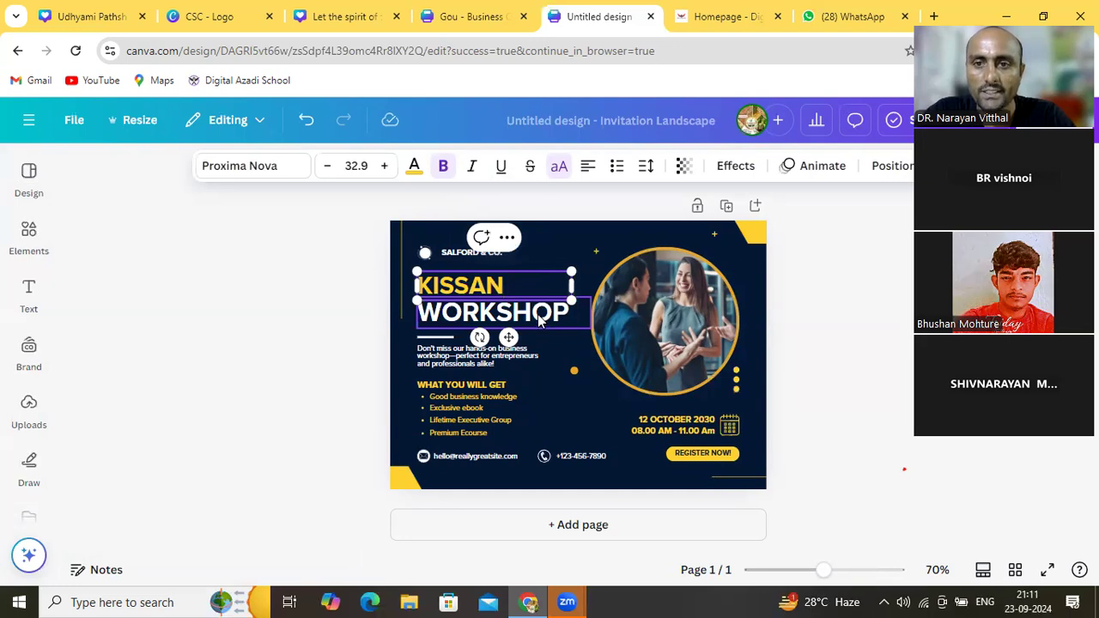
{"action": "left_click", "coordinate": [539, 313]}
{"action": "left_click", "coordinate": [539, 313]}
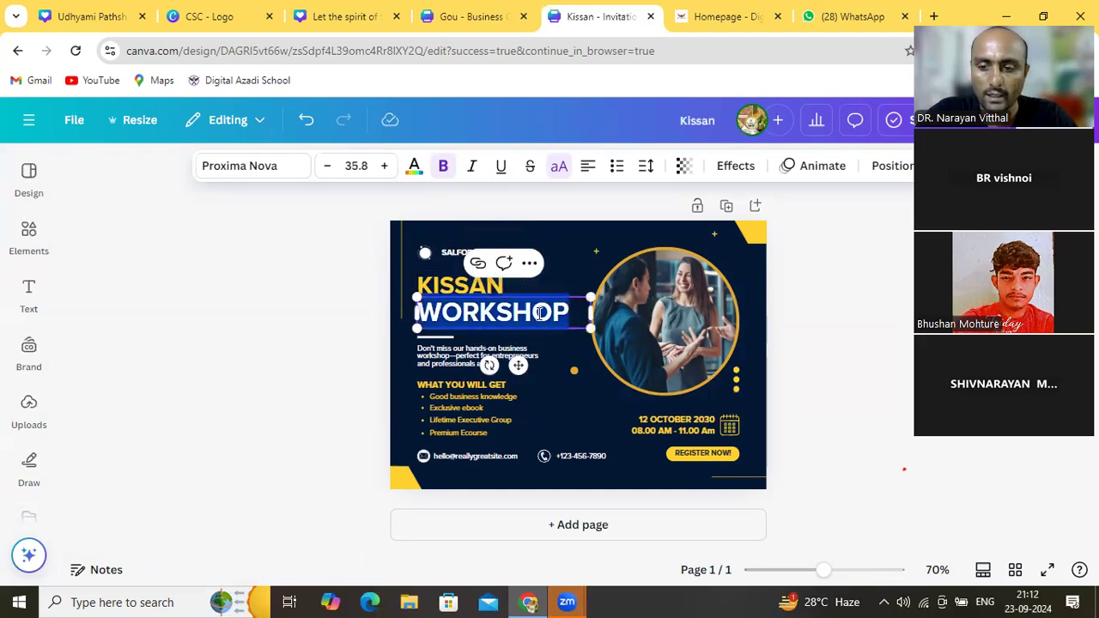
{"action": "type", "text": "PAT"}
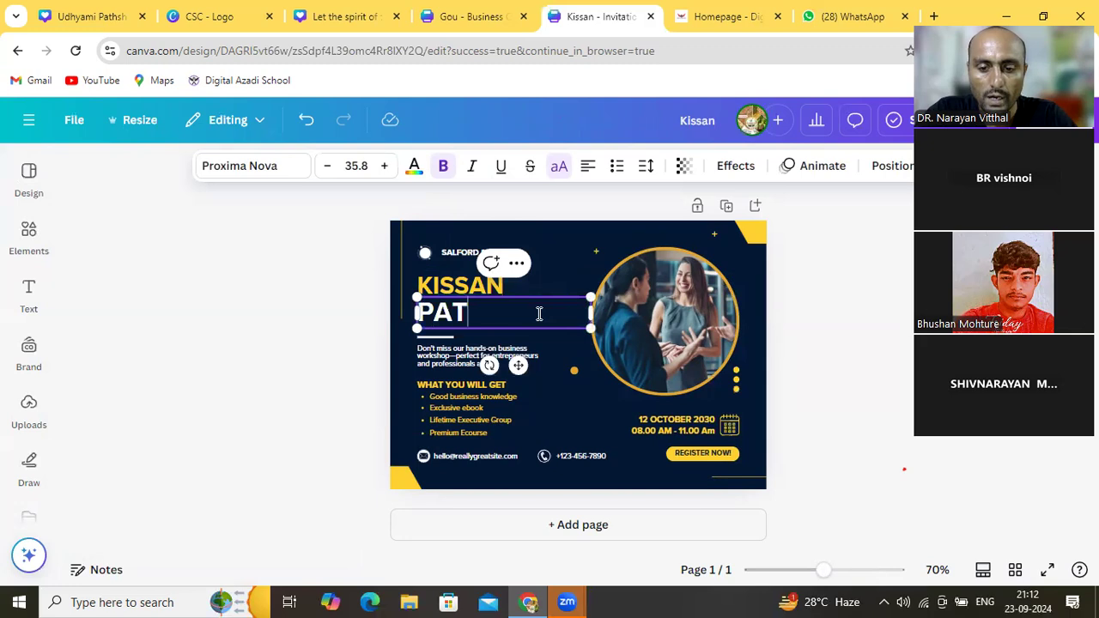
{"action": "type", "text": "HS"}
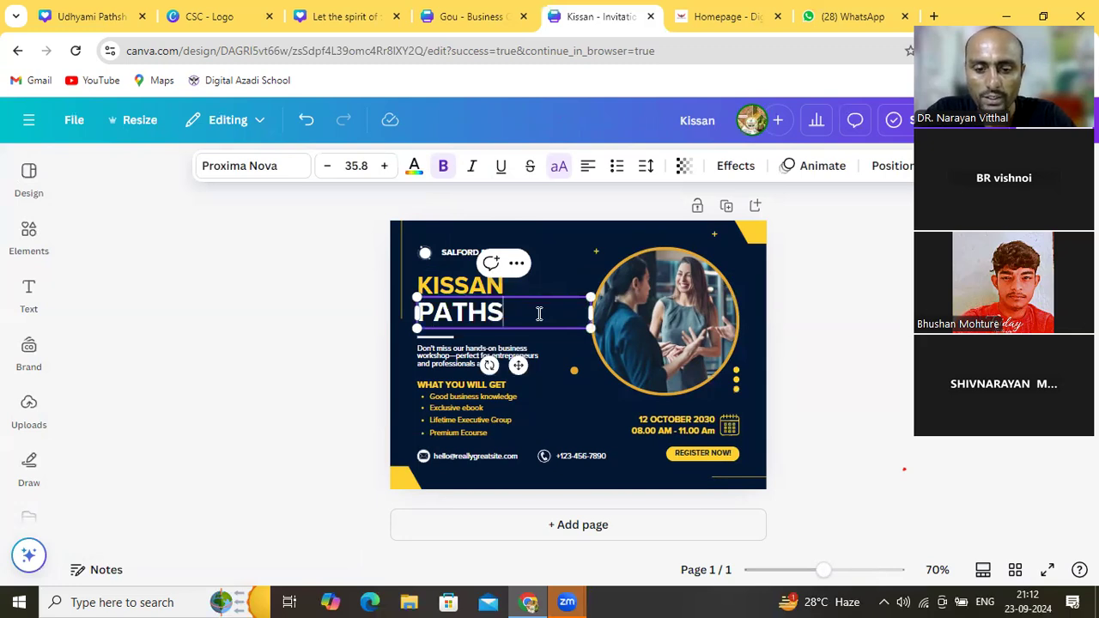
{"action": "type", "text": "HALA"}
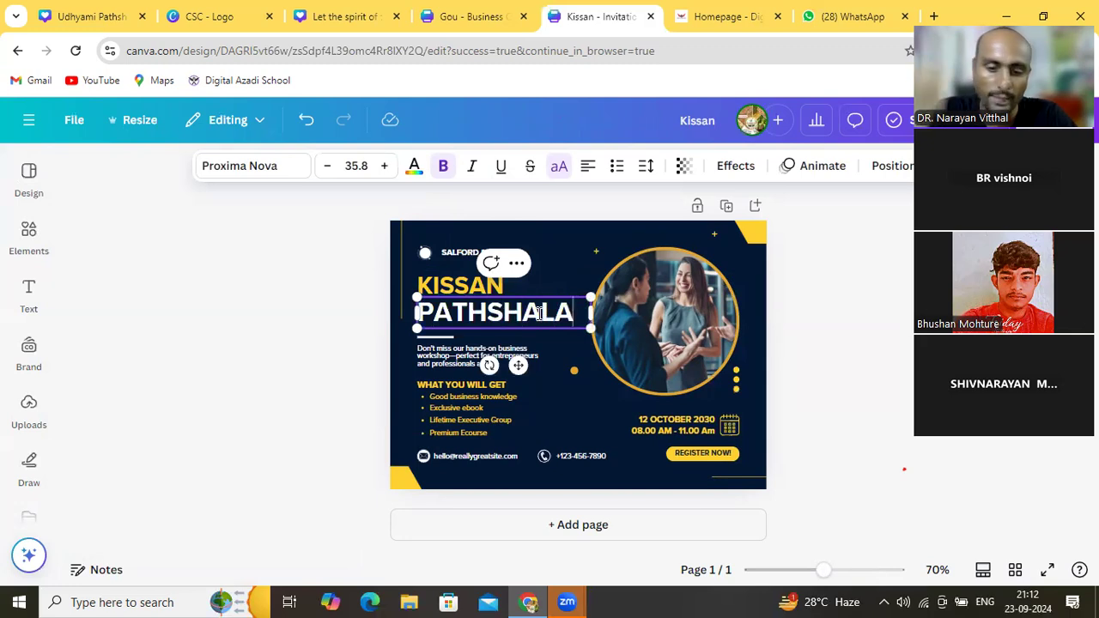
{"action": "left_click", "coordinate": [588, 371]}
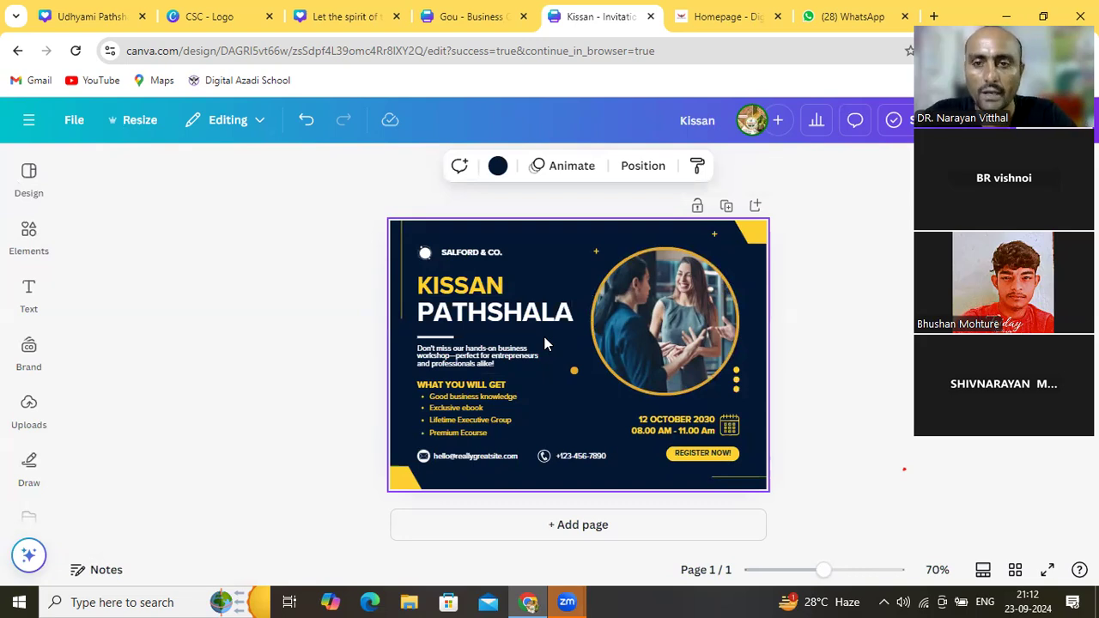
{"action": "left_click", "coordinate": [472, 248]}
Replace the company name 'SALFORD & CO.' with 'NANDIRAJ FPO'
{"action": "left_click", "coordinate": [474, 248]}
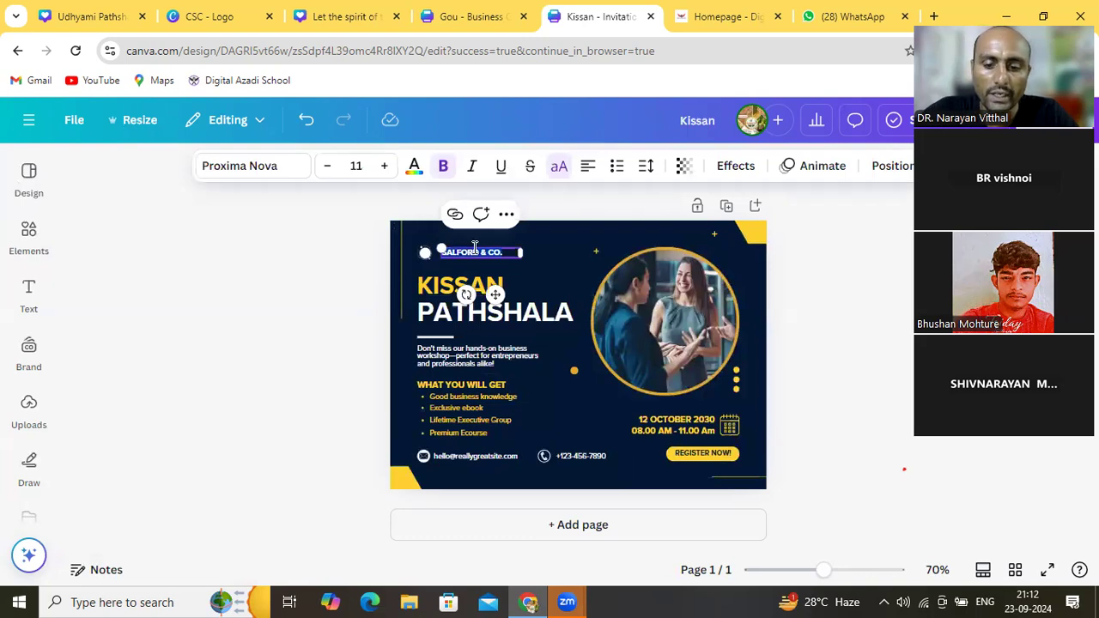
{"action": "key", "text": "BackSpace"}
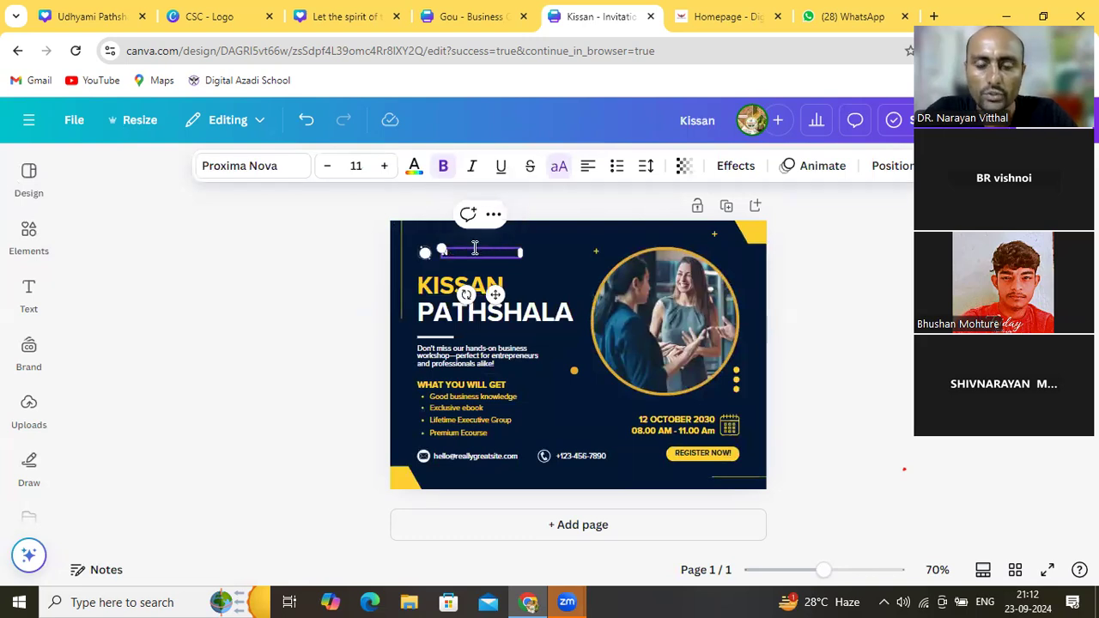
{"action": "type", "text": "NAN"}
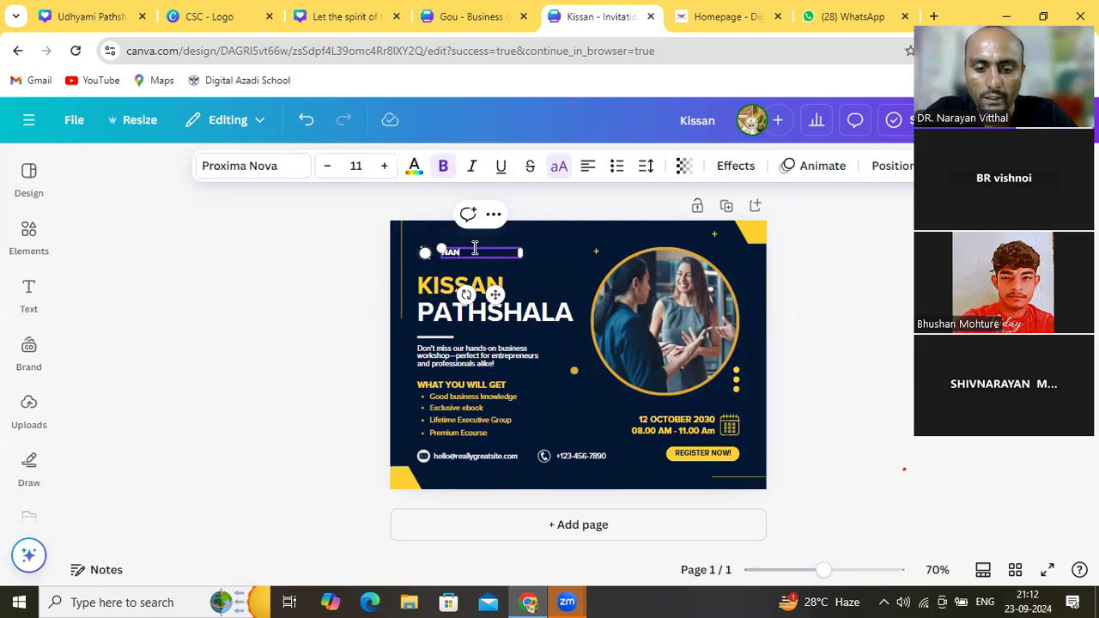
{"action": "type", "text": "DIN"}
{"action": "type", "text": "IRA"}
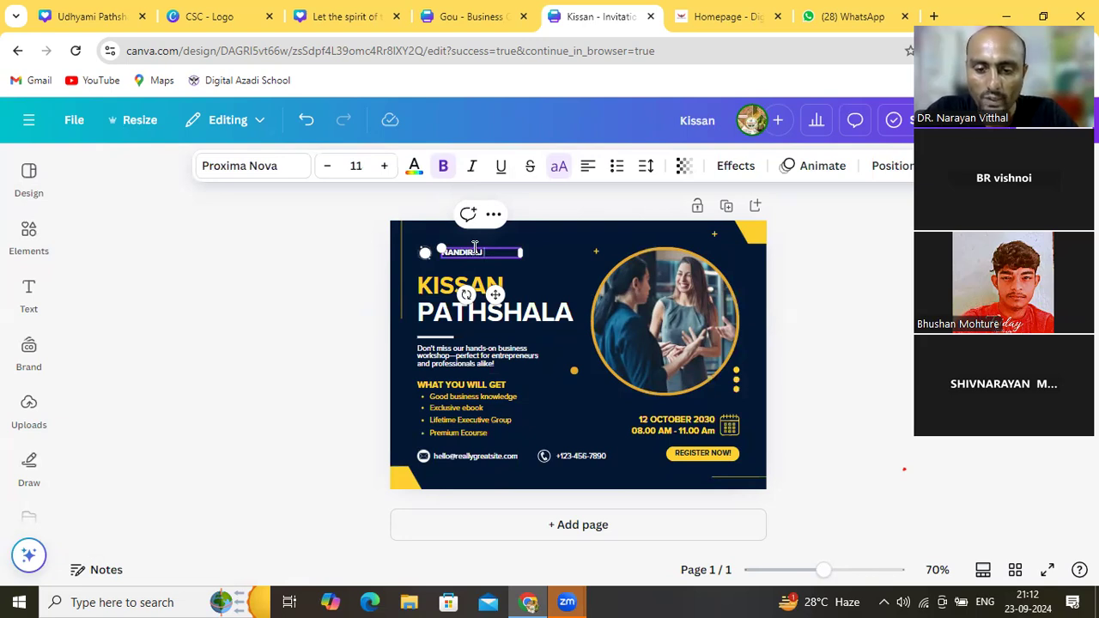
{"action": "type", "text": " FPO"}
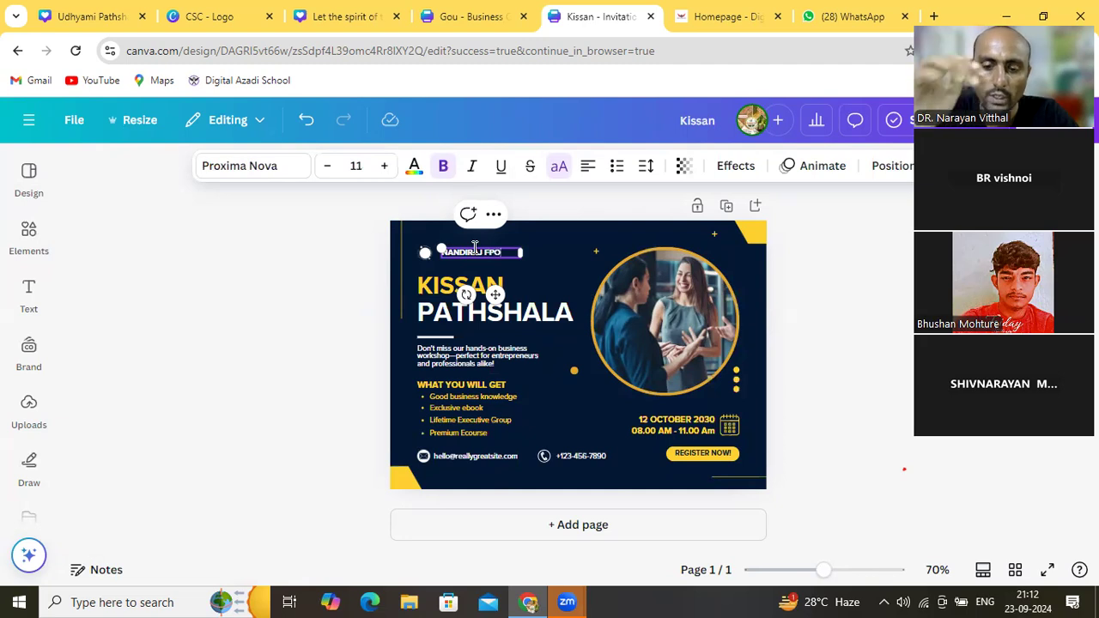
{"action": "left_click", "coordinate": [564, 273]}
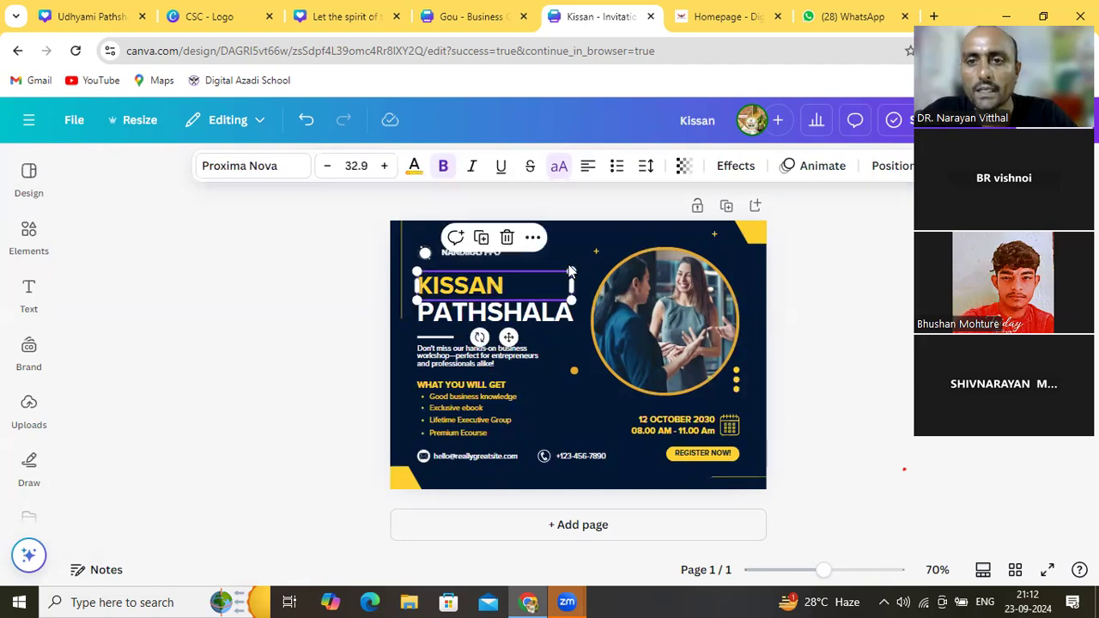
{"action": "left_click", "coordinate": [581, 257]}
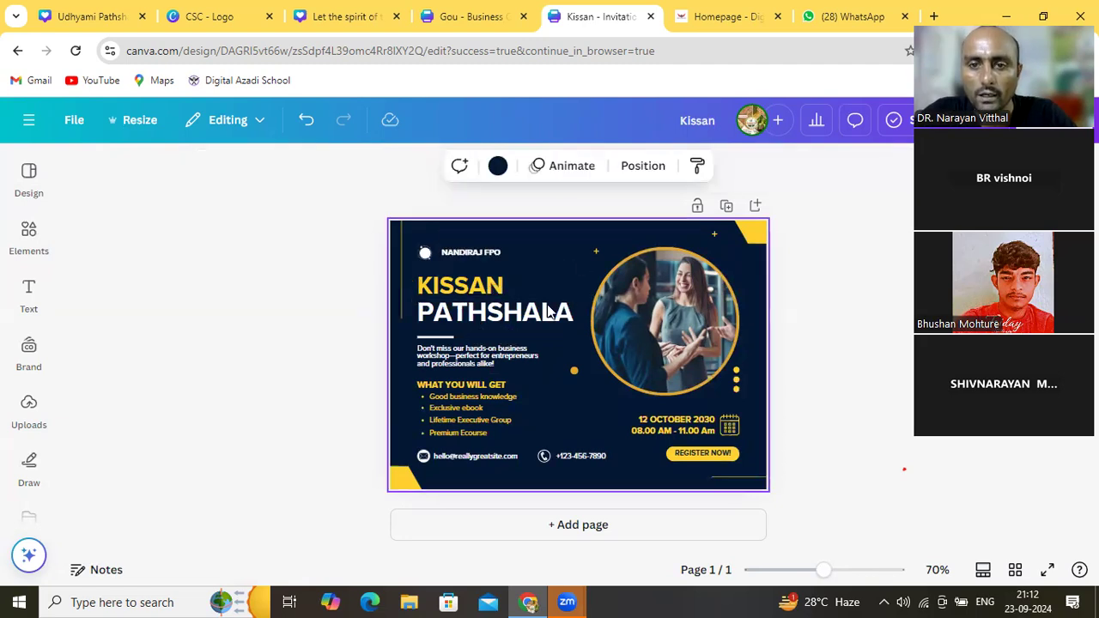
Leave the description paragraph unchanged and select the WHAT YOU WILL GET heading
{"action": "left_click", "coordinate": [506, 362]}
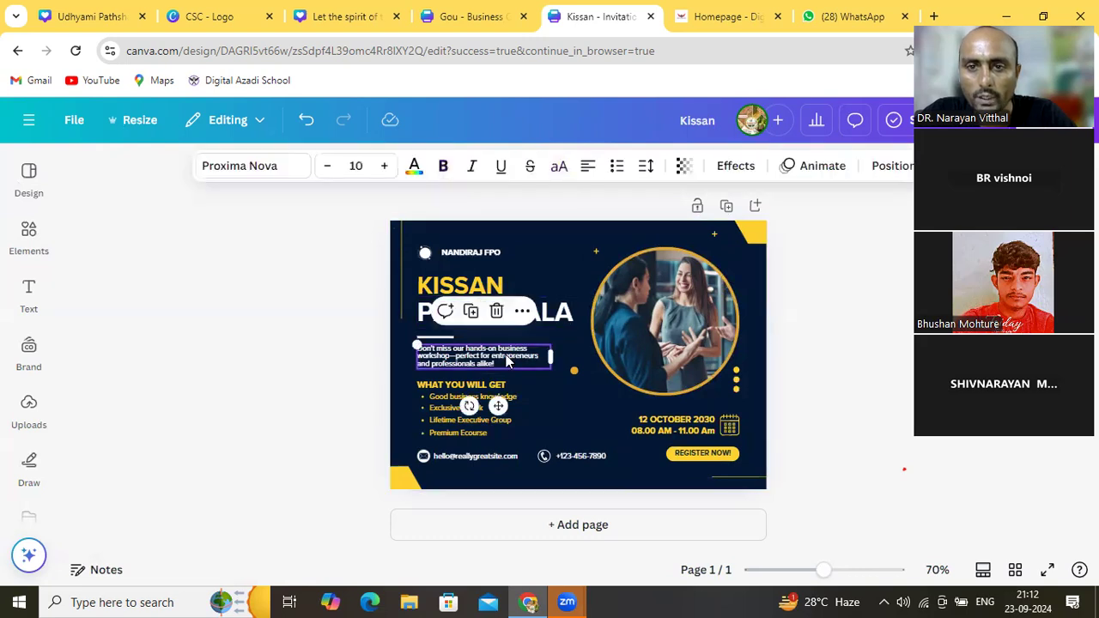
{"action": "left_click", "coordinate": [507, 358]}
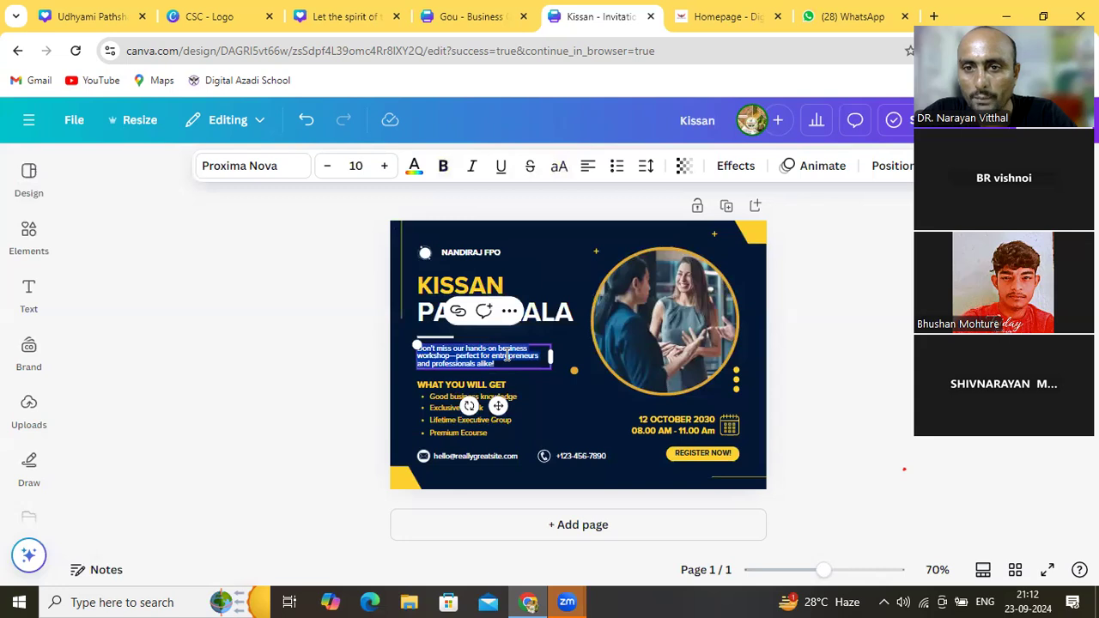
{"action": "left_click", "coordinate": [551, 388]}
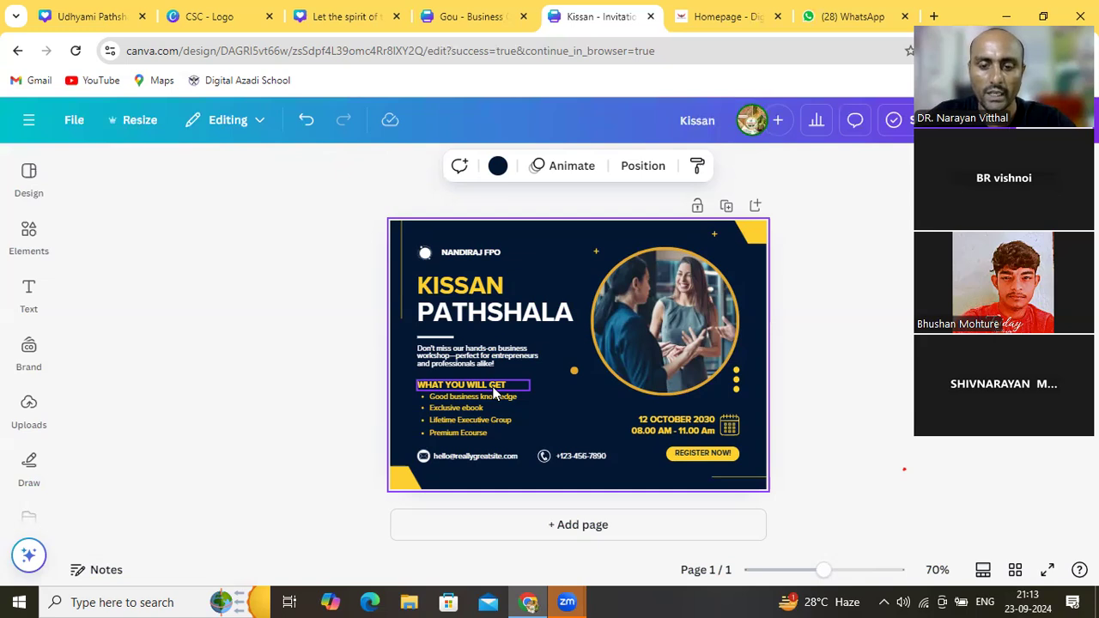
{"action": "left_click", "coordinate": [494, 393]}
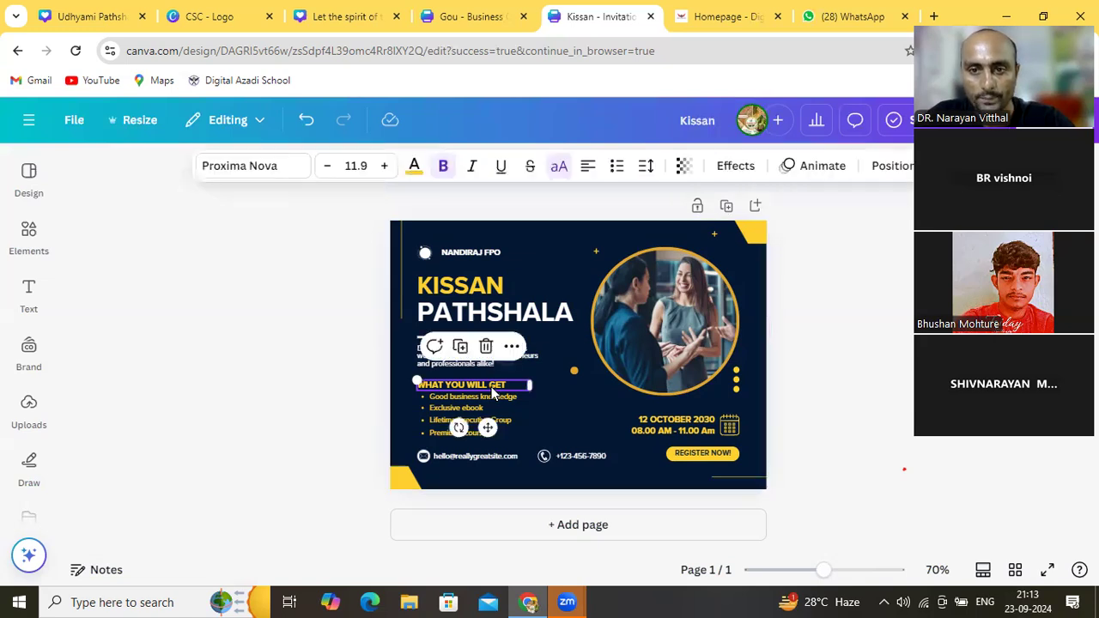
Retype the list heading 'WHAT YOU WILL GET' as 'GOU SAMRUDHI'
{"action": "left_click", "coordinate": [492, 390]}
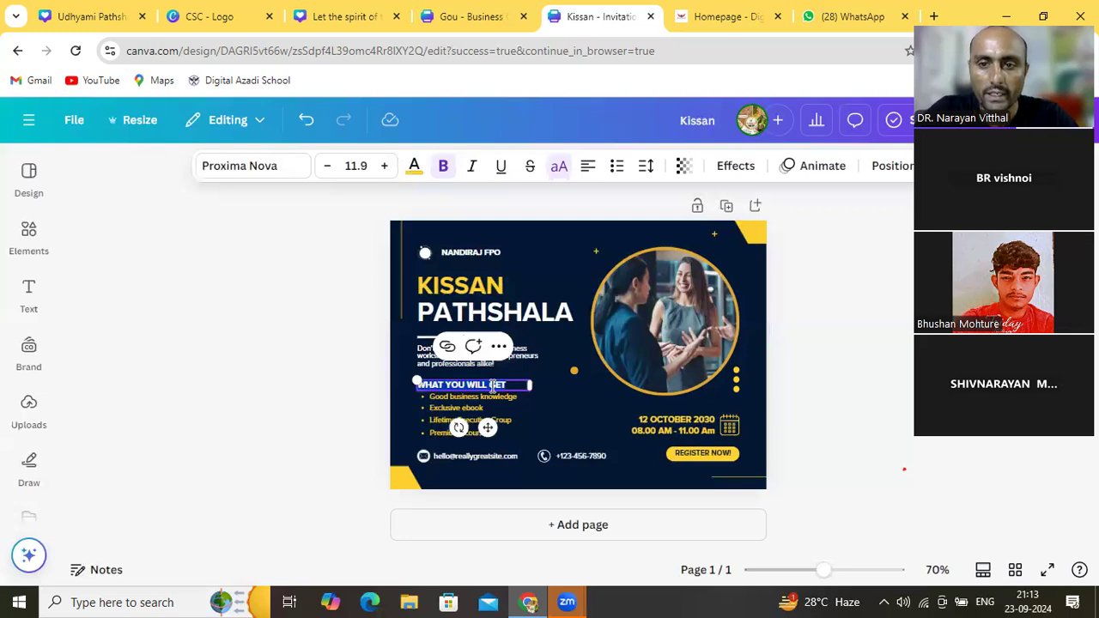
{"action": "key", "text": "BackSpace"}
{"action": "type", "text": "GOU"}
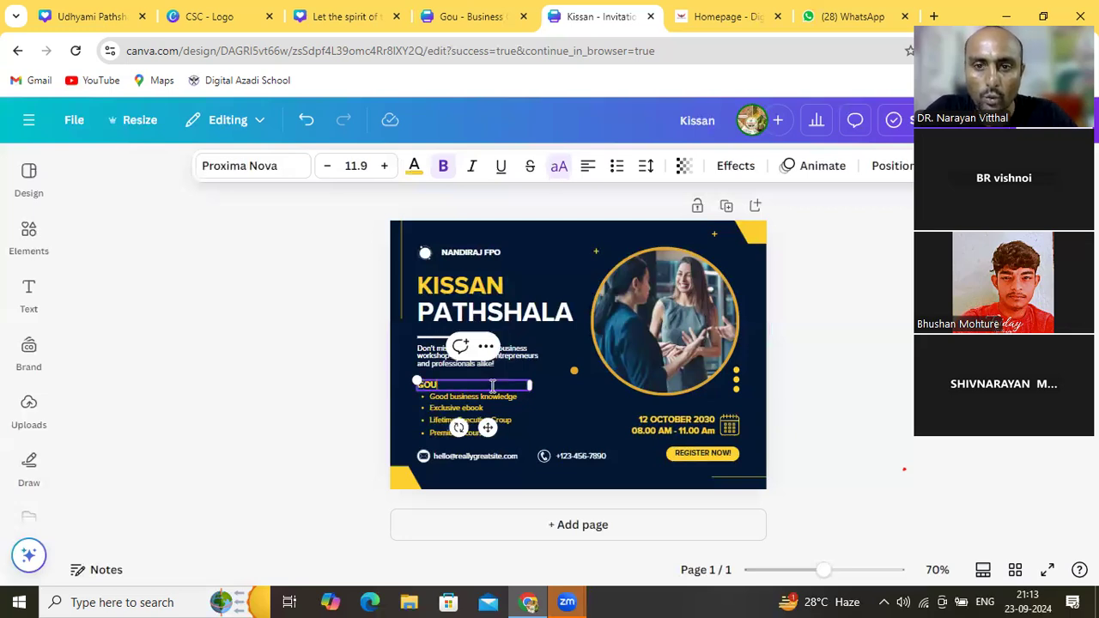
{"action": "type", "text": " S"}
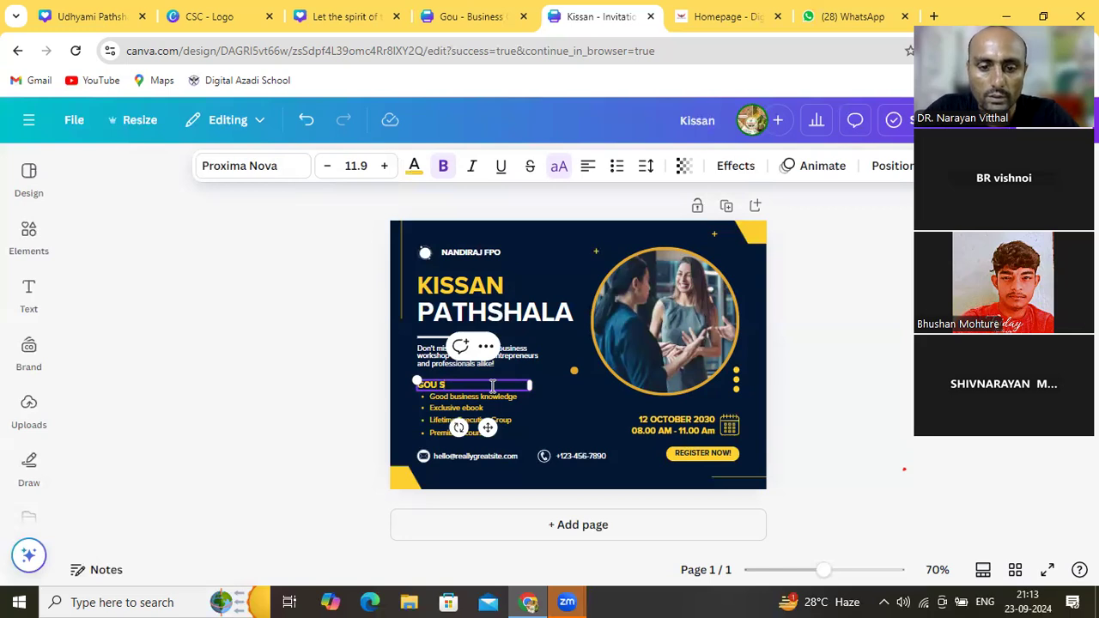
{"action": "type", "text": "AMRU"}
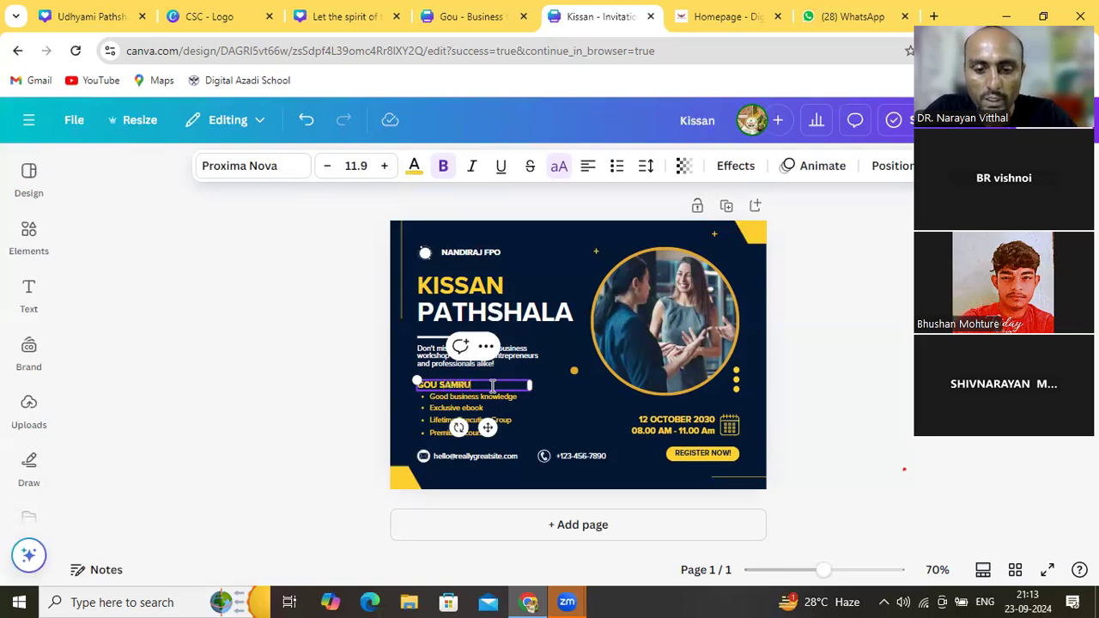
{"action": "type", "text": "DHI"}
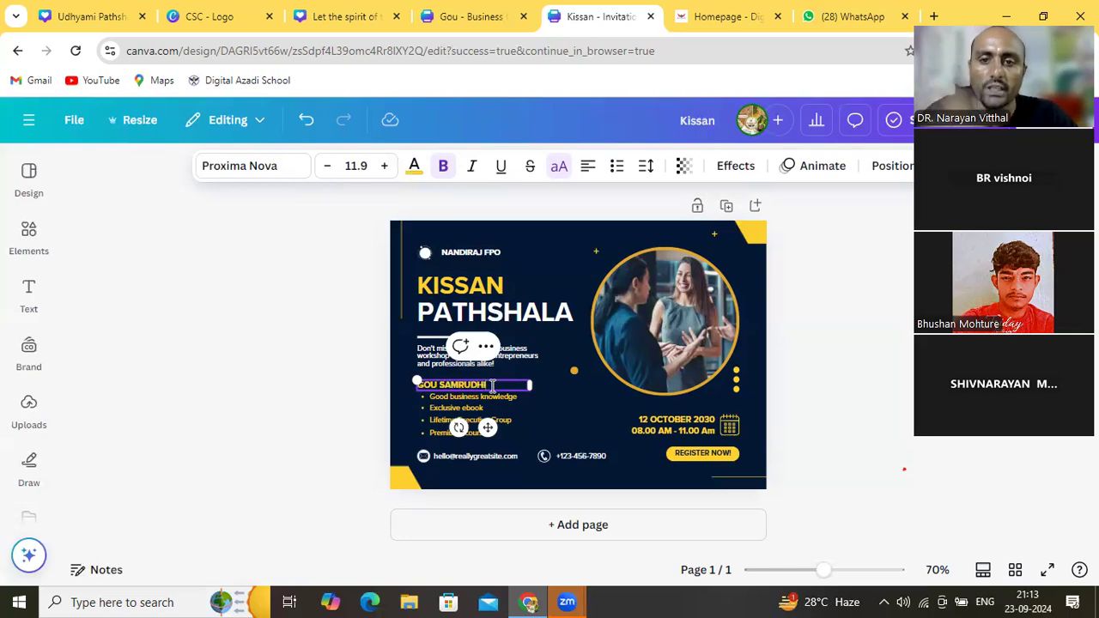
{"action": "left_click", "coordinate": [552, 396]}
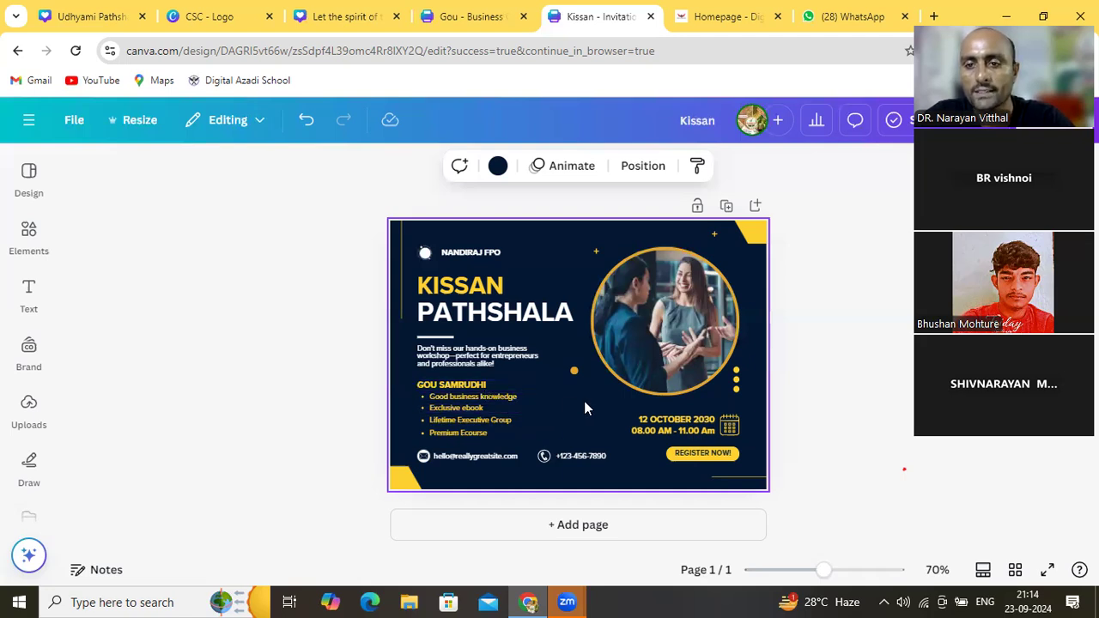
{"action": "left_click", "coordinate": [677, 425]}
{"action": "left_click", "coordinate": [684, 419]}
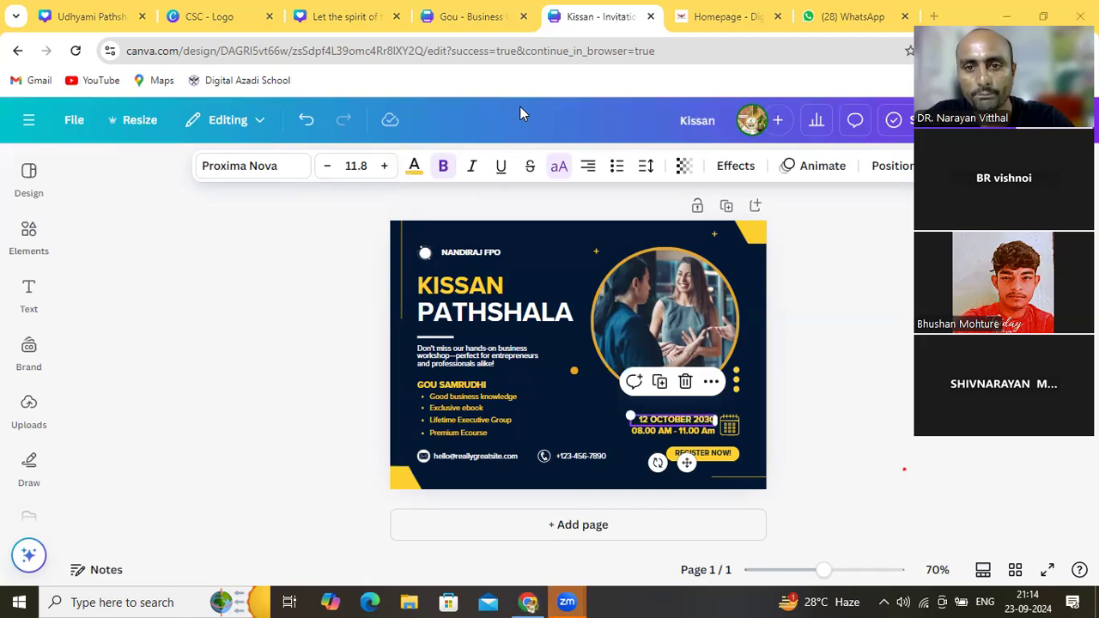
{"action": "left_click", "coordinate": [371, 312]}
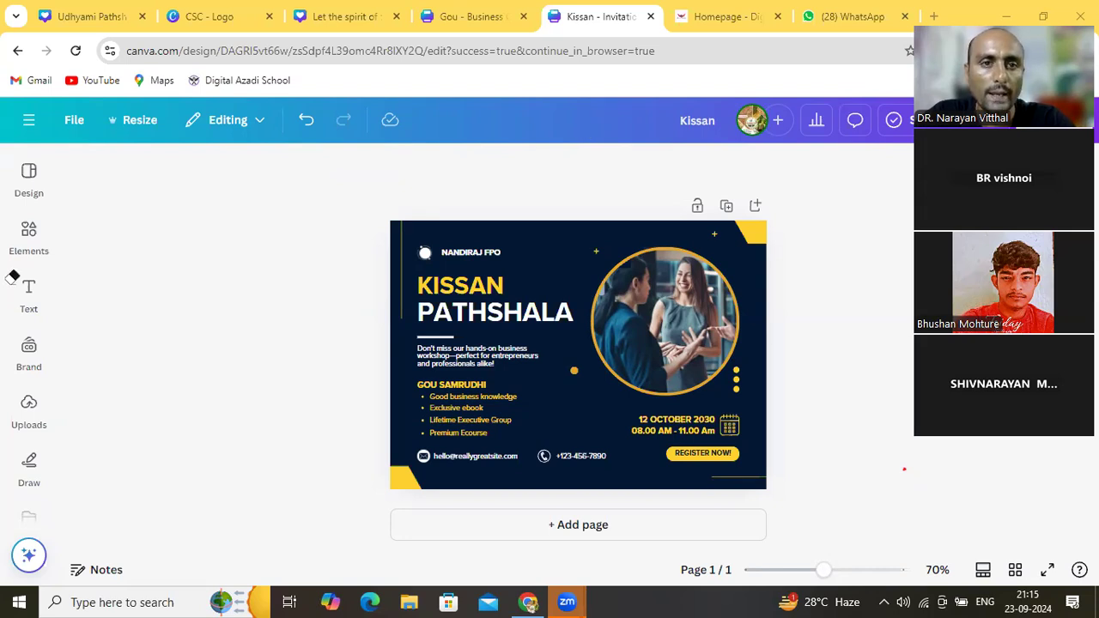
{"action": "left_click", "coordinate": [238, 289]}
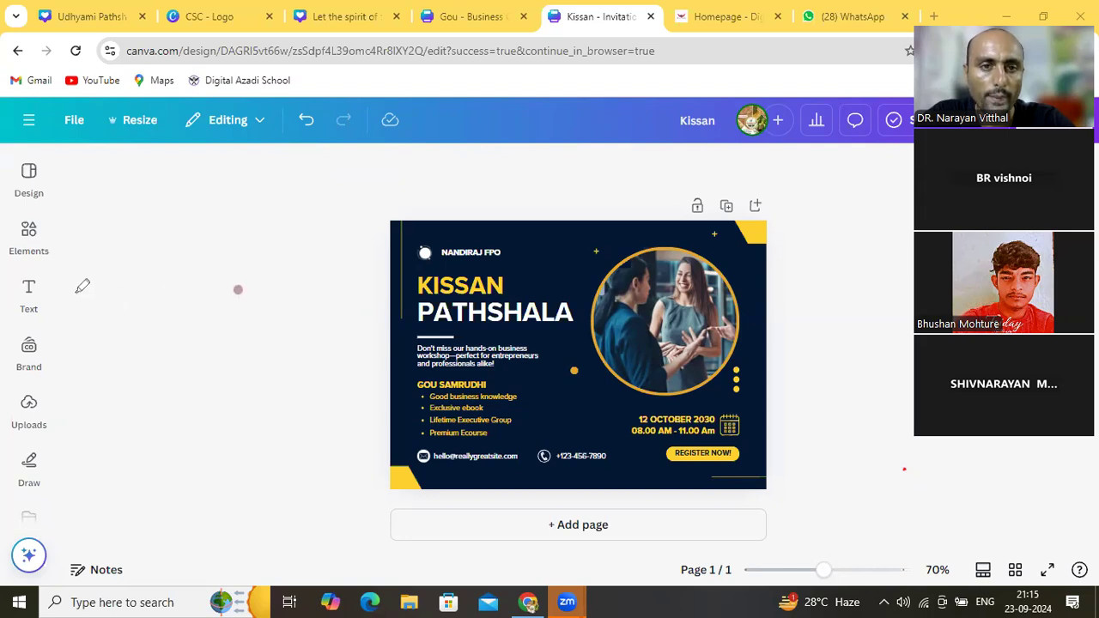
Hand-write 'Logo' and 'Card' in the blank area left of the invitation
{"action": "left_click", "coordinate": [78, 231]}
{"action": "mouse_move", "coordinate": [96, 233]}
{"action": "left_mouse_down"}
{"action": "mouse_move", "coordinate": [124, 239]}
{"action": "mouse_move", "coordinate": [118, 223]}
{"action": "mouse_move", "coordinate": [137, 221]}
{"action": "mouse_move", "coordinate": [121, 207]}
{"action": "mouse_move", "coordinate": [143, 198]}
{"action": "mouse_move", "coordinate": [153, 208]}
{"action": "mouse_move", "coordinate": [151, 197]}
{"action": "mouse_move", "coordinate": [182, 232]}
{"action": "mouse_move", "coordinate": [183, 264]}
{"action": "left_mouse_up"}
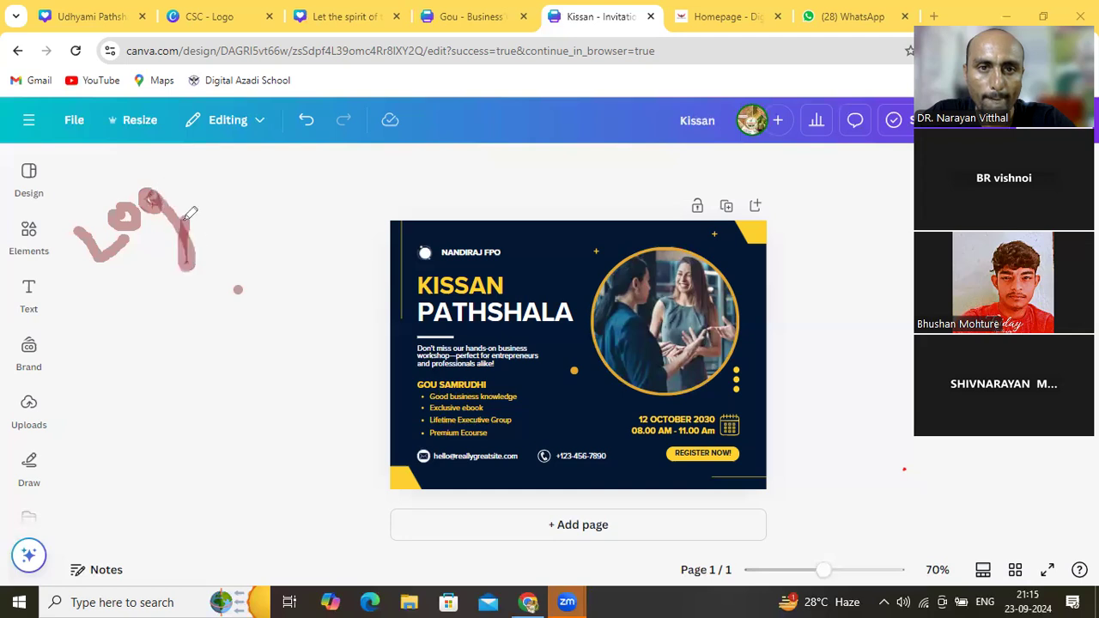
{"action": "mouse_move", "coordinate": [174, 163]}
{"action": "left_mouse_down"}
{"action": "mouse_move", "coordinate": [201, 188]}
{"action": "mouse_move", "coordinate": [179, 163]}
{"action": "left_mouse_up"}
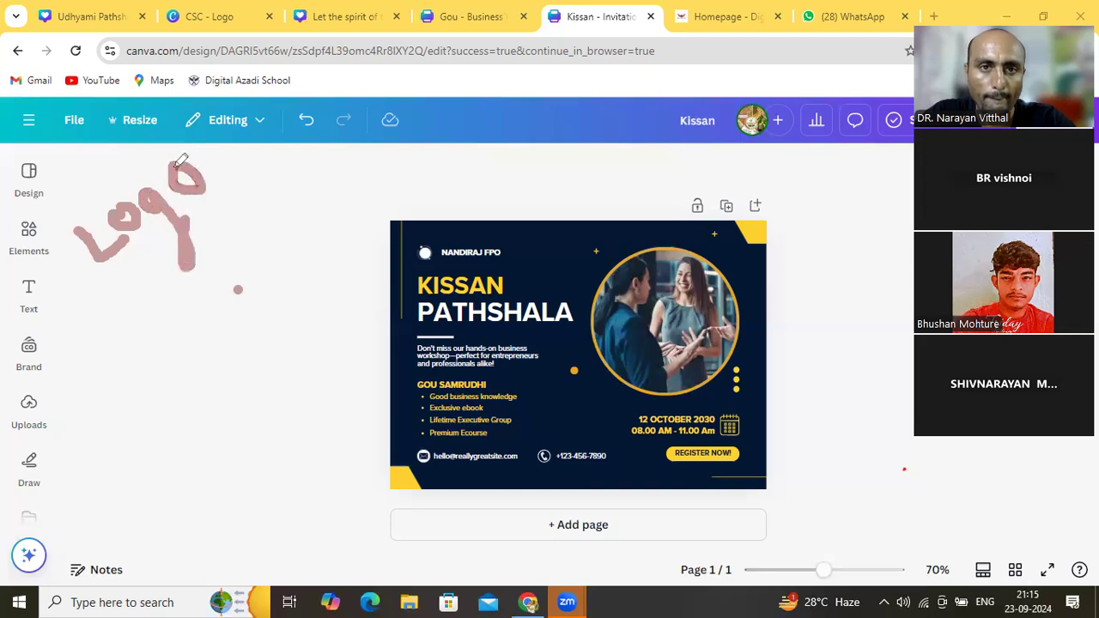
{"action": "mouse_move", "coordinate": [123, 314]}
{"action": "left_mouse_down"}
{"action": "mouse_move", "coordinate": [111, 335]}
{"action": "mouse_move", "coordinate": [146, 391]}
{"action": "mouse_move", "coordinate": [174, 331]}
{"action": "mouse_move", "coordinate": [154, 319]}
{"action": "mouse_move", "coordinate": [174, 337]}
{"action": "mouse_move", "coordinate": [215, 319]}
{"action": "mouse_move", "coordinate": [215, 282]}
{"action": "left_mouse_up"}
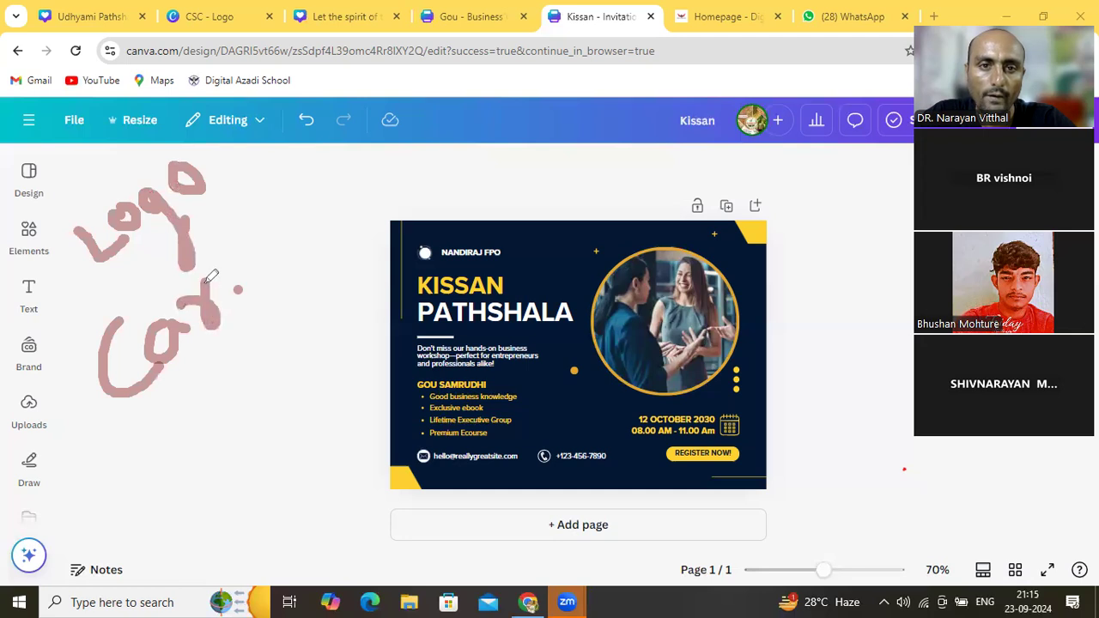
{"action": "mouse_move", "coordinate": [219, 225]}
{"action": "left_mouse_down"}
{"action": "mouse_move", "coordinate": [256, 282]}
{"action": "mouse_move", "coordinate": [233, 279]}
{"action": "mouse_move", "coordinate": [225, 300]}
{"action": "mouse_move", "coordinate": [238, 313]}
{"action": "mouse_move", "coordinate": [254, 275]}
{"action": "left_mouse_up"}
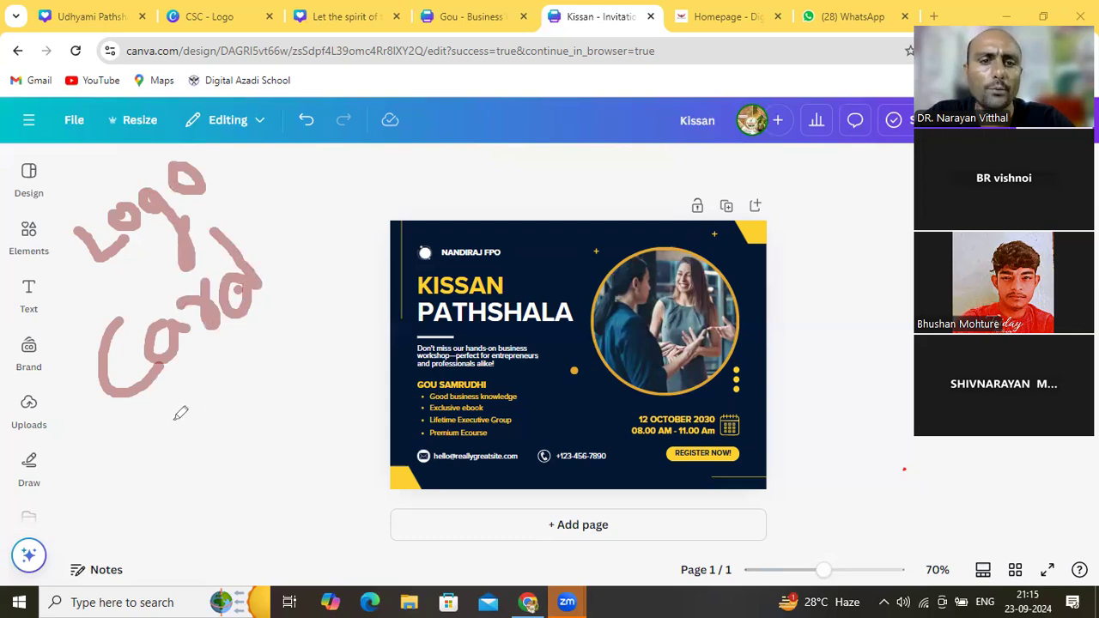
Write 'POST' below Card, then loop around all three notes
{"action": "mouse_move", "coordinate": [162, 449]}
{"action": "left_mouse_down"}
{"action": "mouse_move", "coordinate": [162, 424]}
{"action": "mouse_move", "coordinate": [206, 494]}
{"action": "left_mouse_up"}
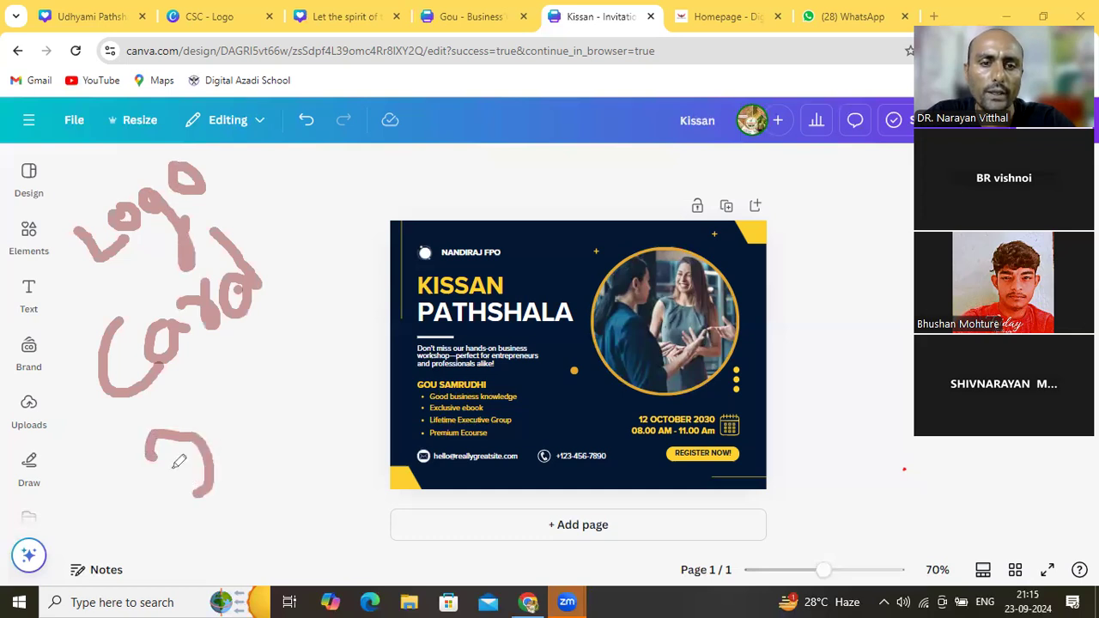
{"action": "mouse_move", "coordinate": [150, 455]}
{"action": "left_mouse_down"}
{"action": "mouse_move", "coordinate": [189, 478]}
{"action": "mouse_move", "coordinate": [230, 529]}
{"action": "left_mouse_up"}
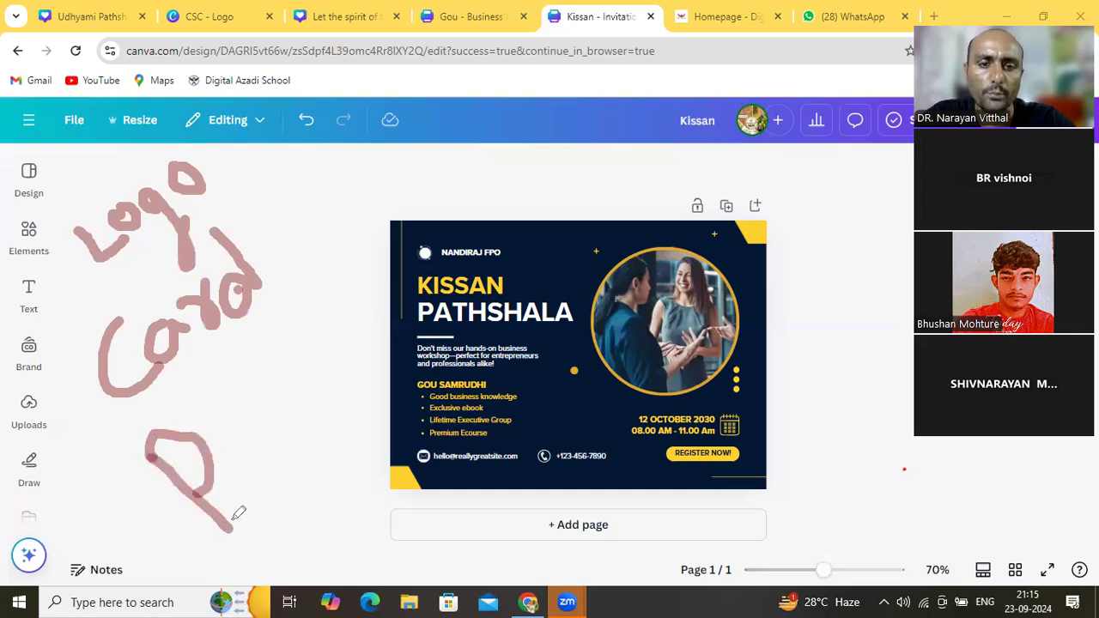
{"action": "mouse_move", "coordinate": [213, 405]}
{"action": "left_mouse_down"}
{"action": "mouse_move", "coordinate": [239, 467]}
{"action": "mouse_move", "coordinate": [258, 470]}
{"action": "mouse_move", "coordinate": [267, 445]}
{"action": "mouse_move", "coordinate": [257, 414]}
{"action": "mouse_move", "coordinate": [215, 412]}
{"action": "left_mouse_up"}
{"action": "mouse_move", "coordinate": [251, 355]}
{"action": "left_mouse_down"}
{"action": "mouse_move", "coordinate": [243, 369]}
{"action": "mouse_move", "coordinate": [314, 363]}
{"action": "mouse_move", "coordinate": [292, 416]}
{"action": "left_mouse_up"}
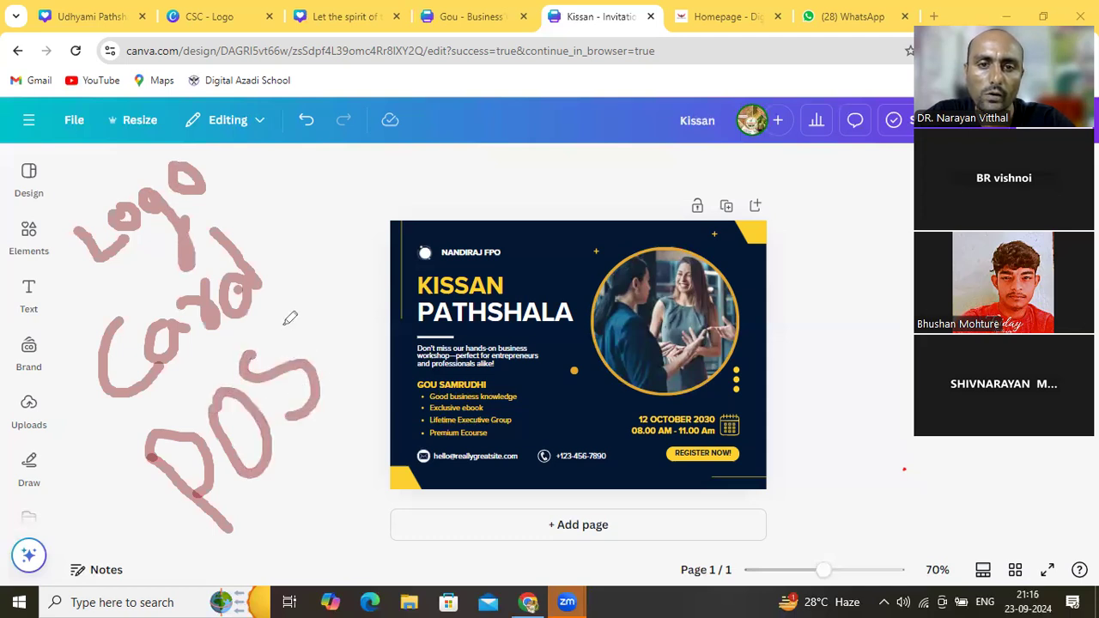
{"action": "mouse_move", "coordinate": [282, 327]}
{"action": "left_mouse_down"}
{"action": "mouse_move", "coordinate": [311, 295]}
{"action": "mouse_move", "coordinate": [342, 364]}
{"action": "left_mouse_up"}
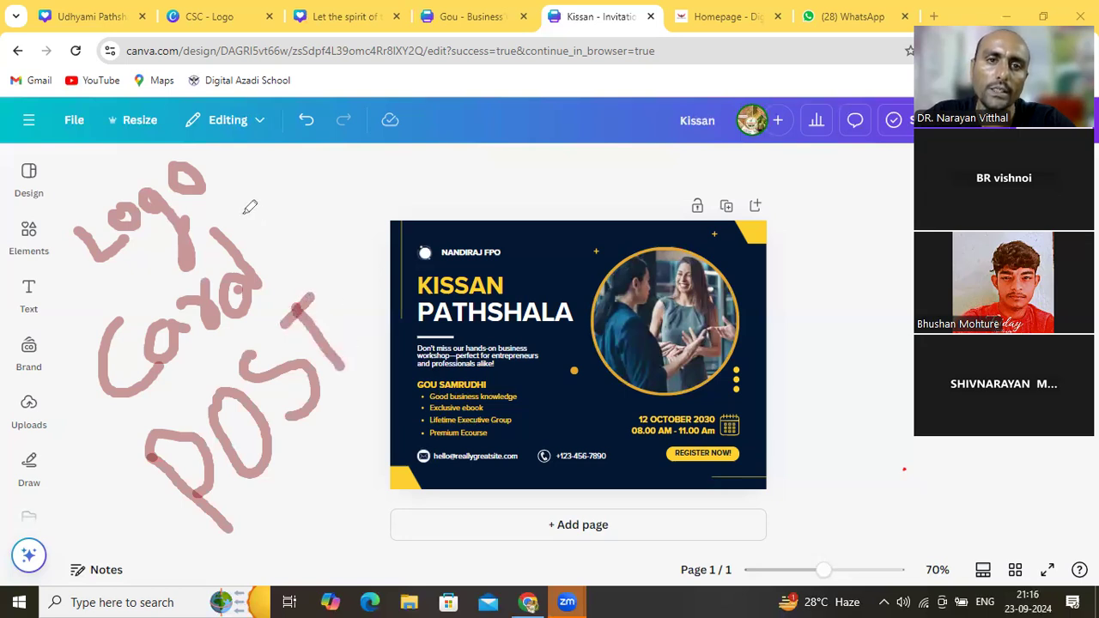
{"action": "mouse_move", "coordinate": [124, 142]}
{"action": "left_mouse_down"}
{"action": "mouse_move", "coordinate": [72, 214]}
{"action": "mouse_move", "coordinate": [62, 268]}
{"action": "mouse_move", "coordinate": [108, 426]}
{"action": "mouse_move", "coordinate": [166, 499]}
{"action": "mouse_move", "coordinate": [244, 558]}
{"action": "mouse_move", "coordinate": [303, 526]}
{"action": "mouse_move", "coordinate": [331, 435]}
{"action": "mouse_move", "coordinate": [391, 348]}
{"action": "mouse_move", "coordinate": [391, 315]}
{"action": "mouse_move", "coordinate": [335, 216]}
{"action": "mouse_move", "coordinate": [244, 156]}
{"action": "mouse_move", "coordinate": [116, 146]}
{"action": "left_mouse_up"}
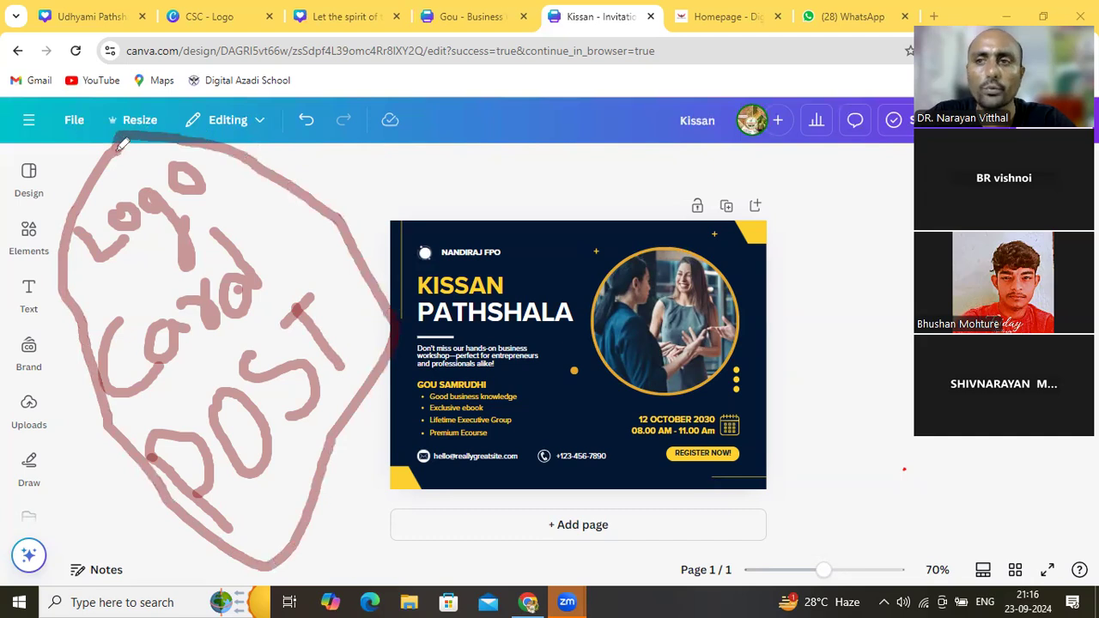